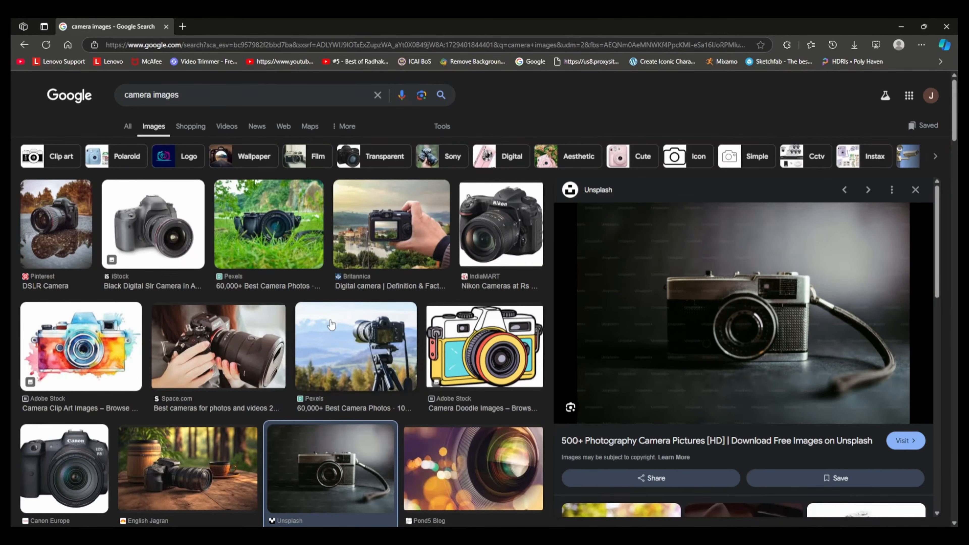
scroll(330, 324, down, 3)
scroll(327, 321, down, 9)
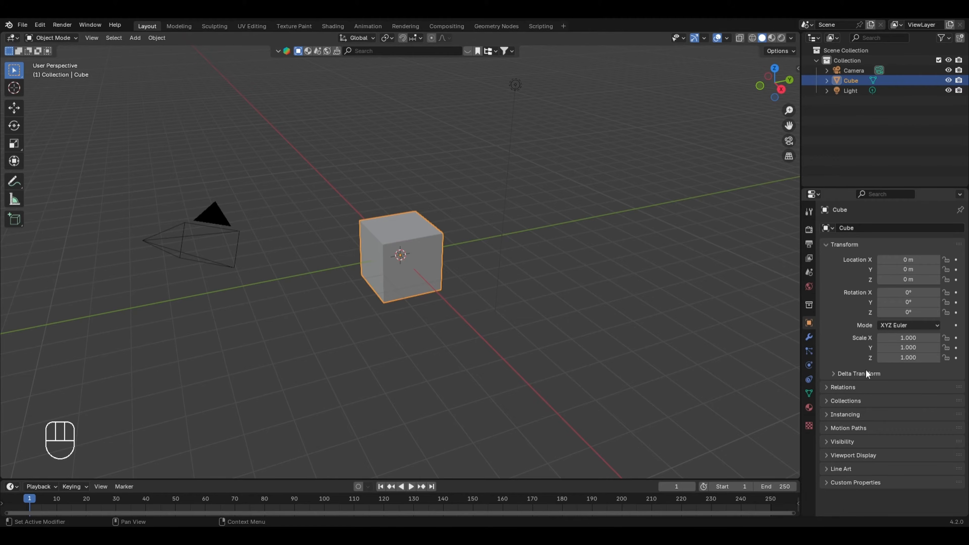
Step: Split the Properties area horizontally in Blender and turn its lower half into an Image Editor
right_click(874, 519)
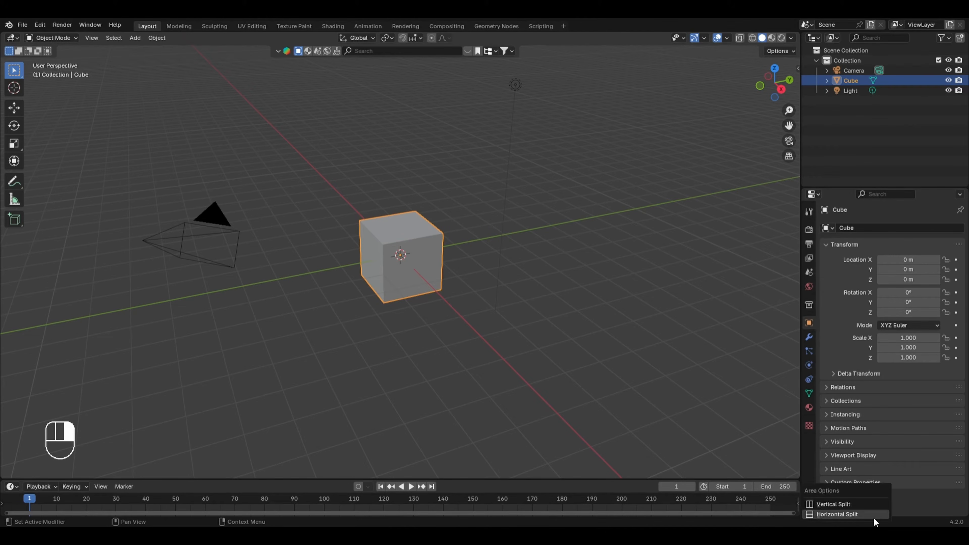
click(875, 516)
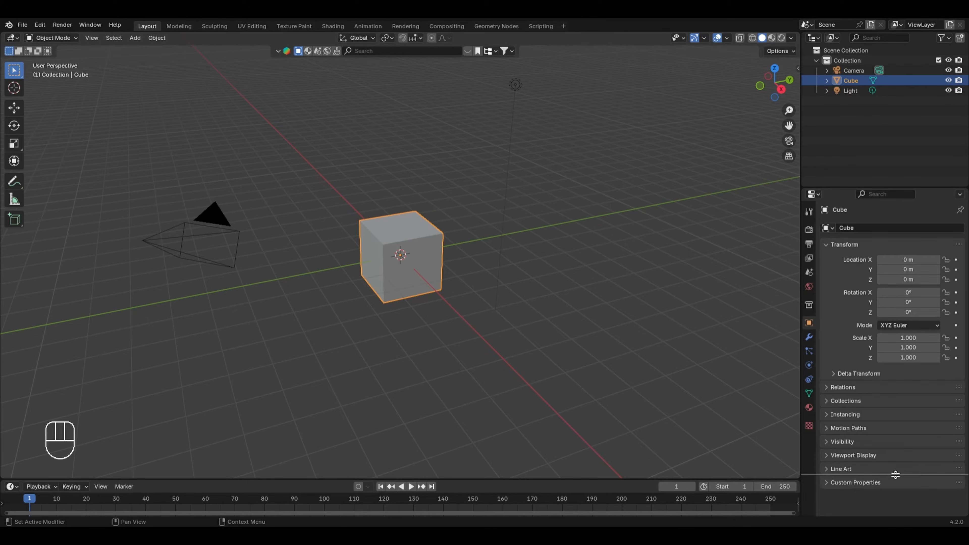
click(856, 355)
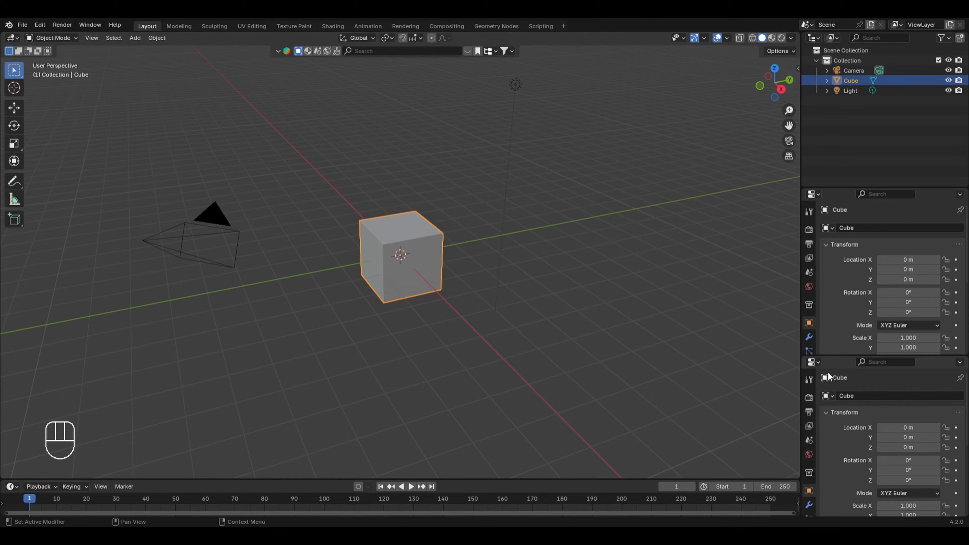
click(813, 361)
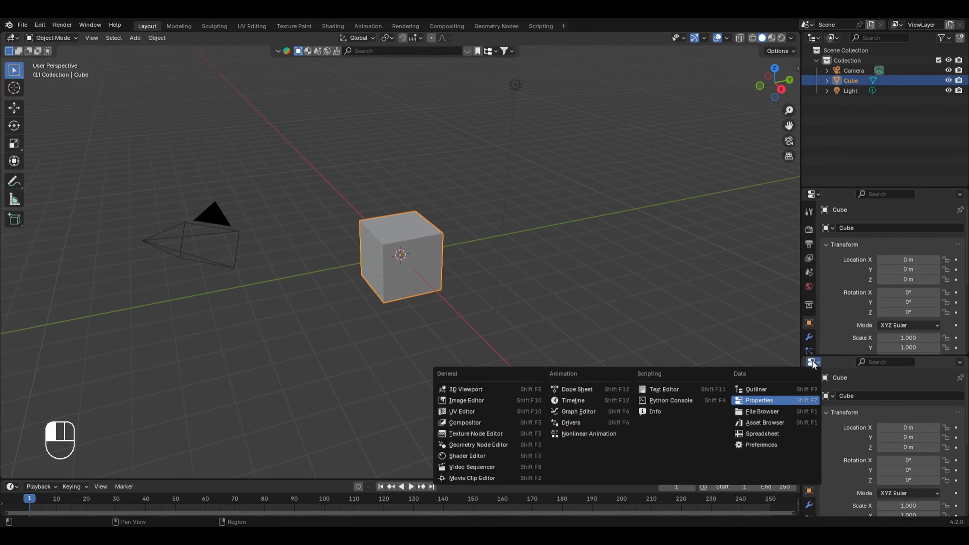
click(486, 402)
scroll(908, 360, down, 3)
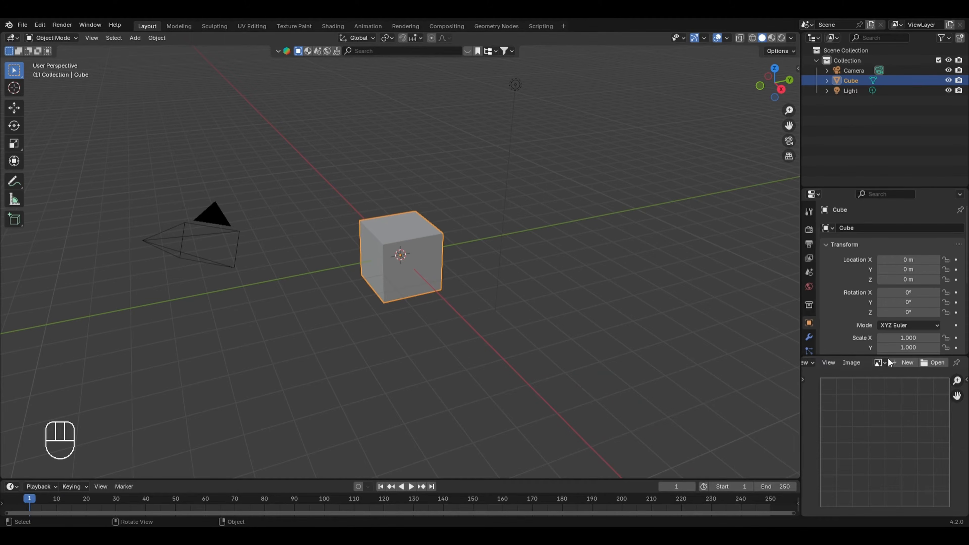
Step: Load Camera-Reference.jpg into the Image Editor as the modelling reference
click(933, 363)
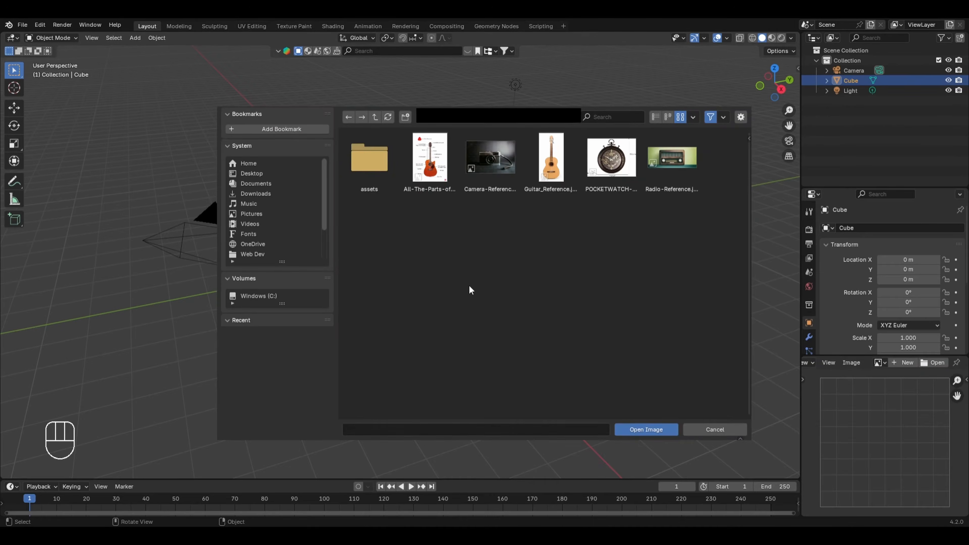
click(496, 173)
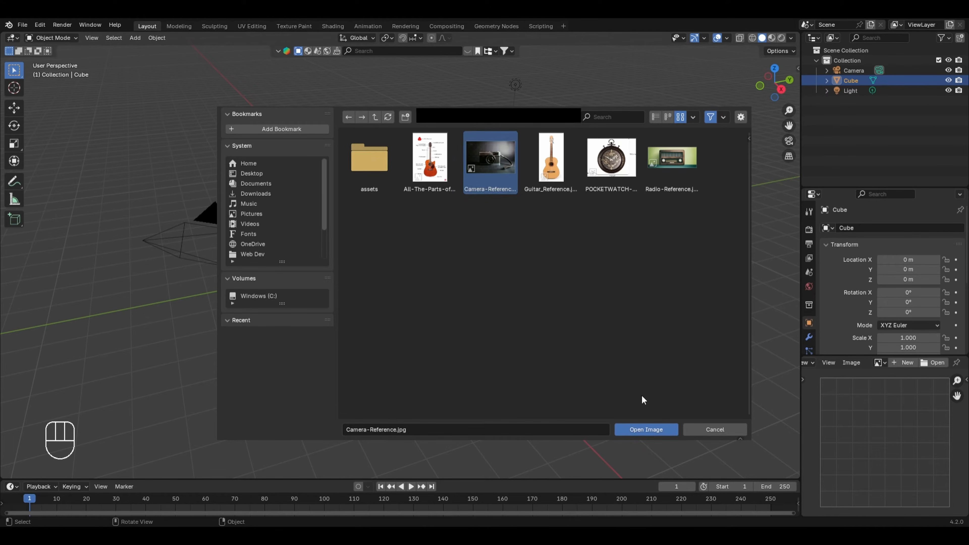
click(648, 429)
scroll(869, 414, down, 4)
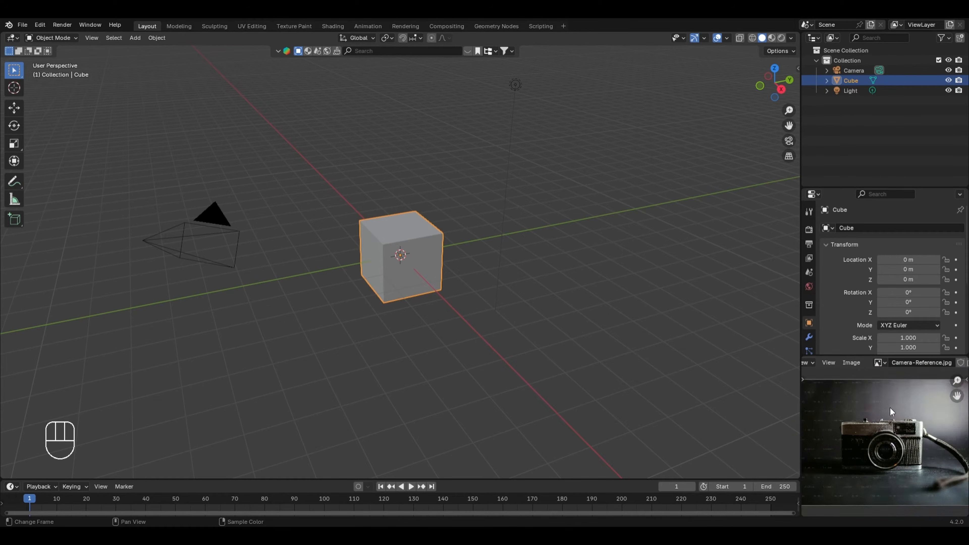
scroll(891, 412, up, 1)
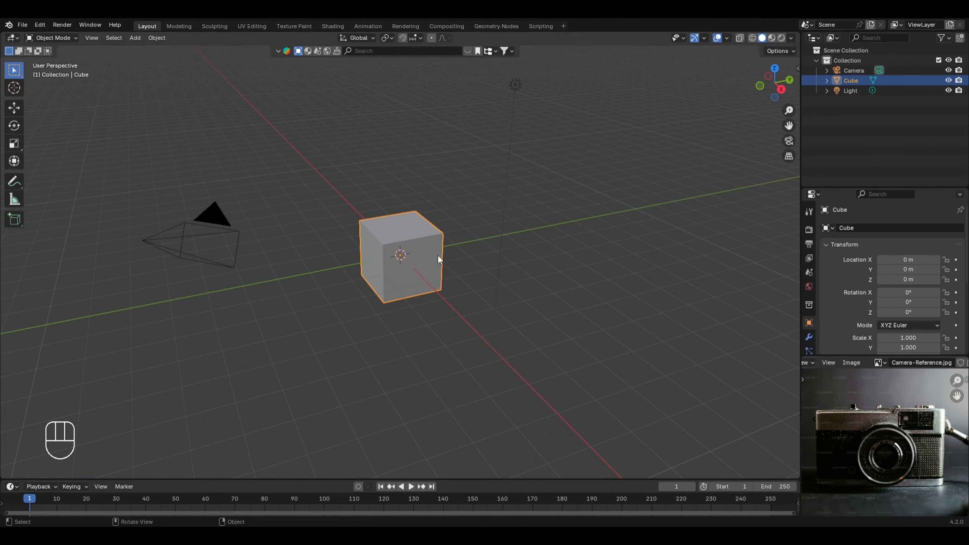
Step: In Edit Mode, stretch the cube's mesh along Y into a wide block and scale its height along Z by about 2.4
key(Tab)
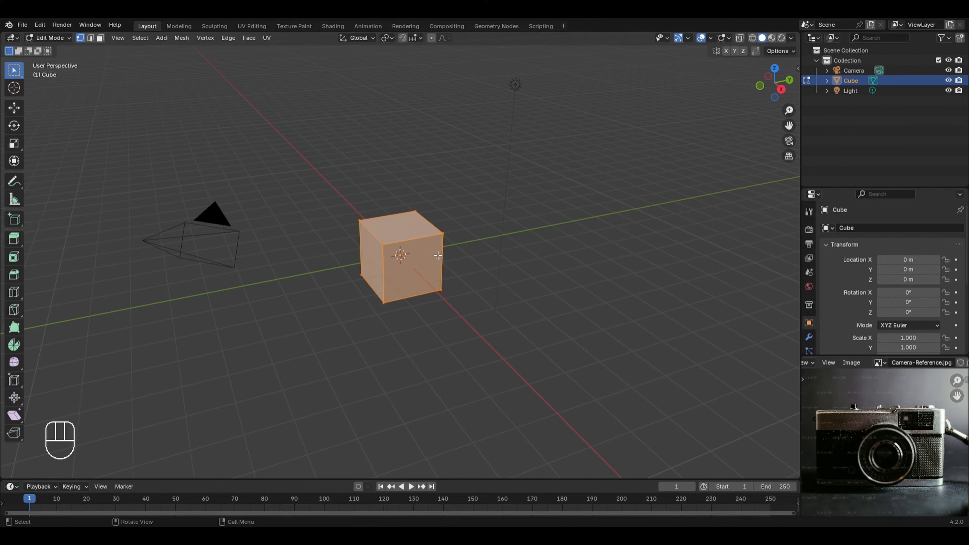
key(s)
key(y)
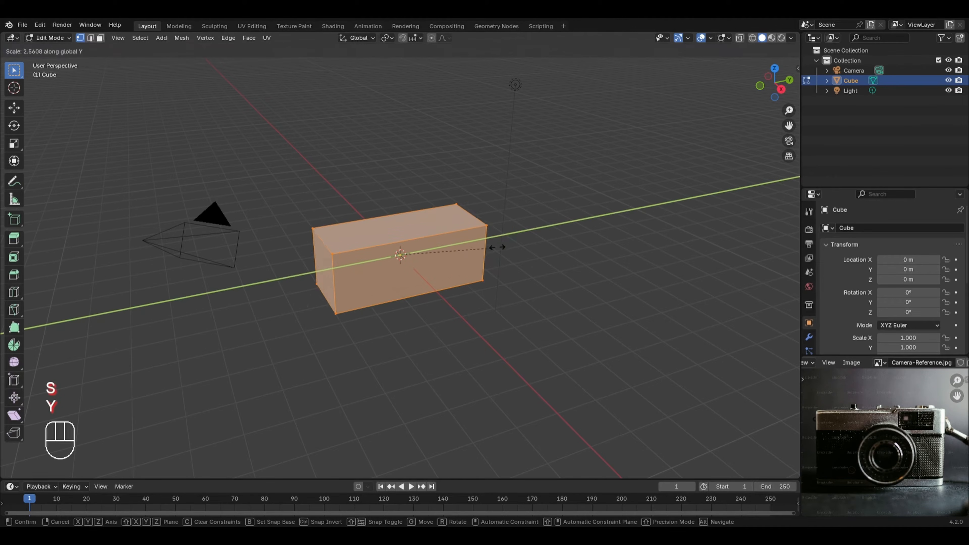
click(533, 244)
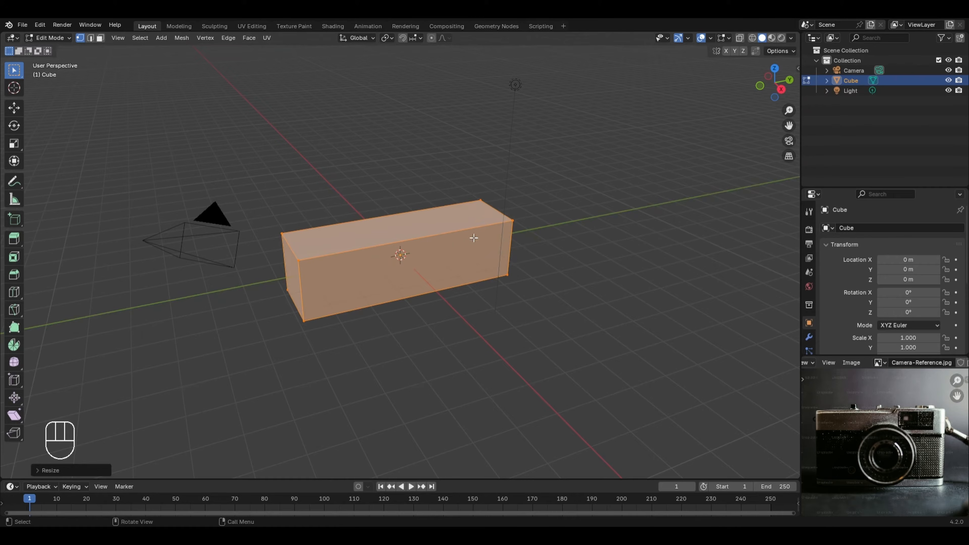
key(s)
key(z)
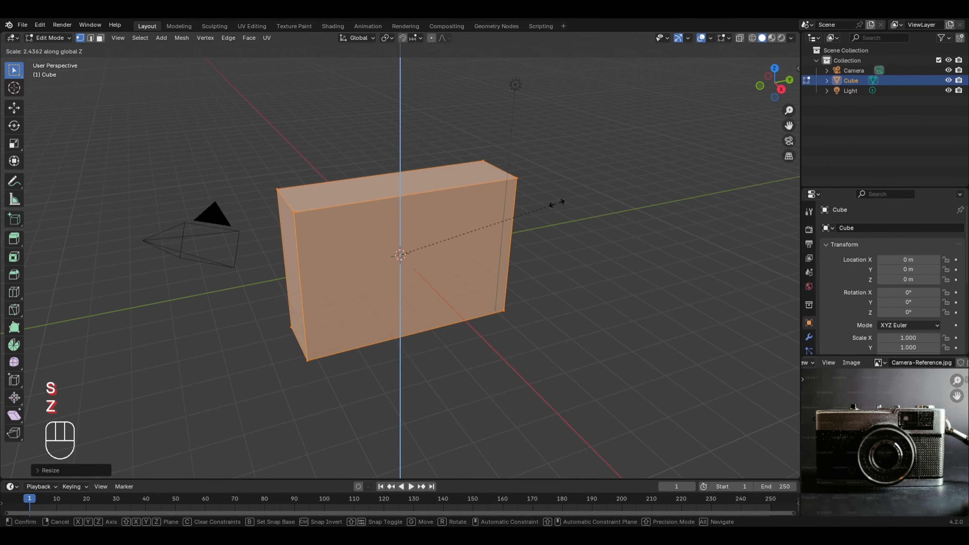
click(561, 202)
Step: Thicken the block slightly along X and reduce its height a little along Z to match the camera body's proportions
key(s)
key(x)
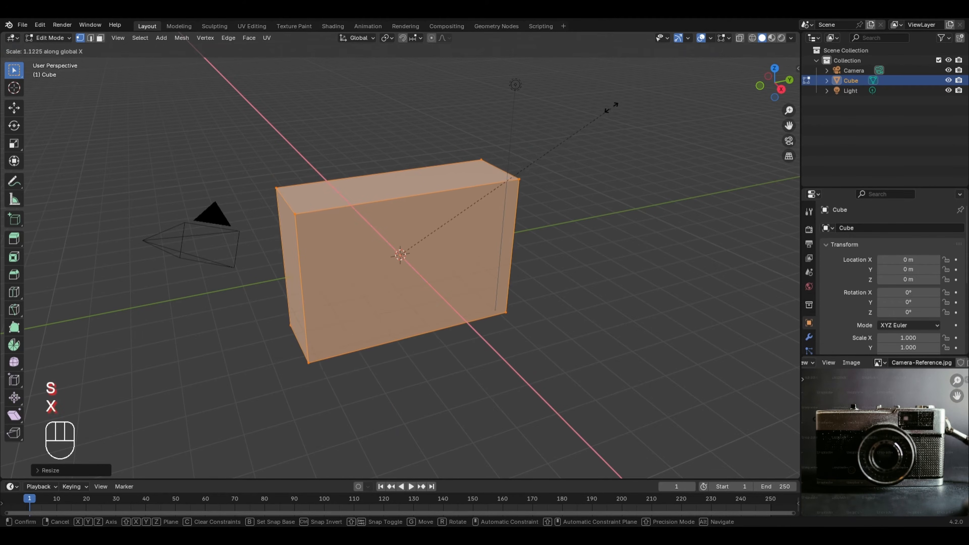
key(s)
key(z)
click(501, 249)
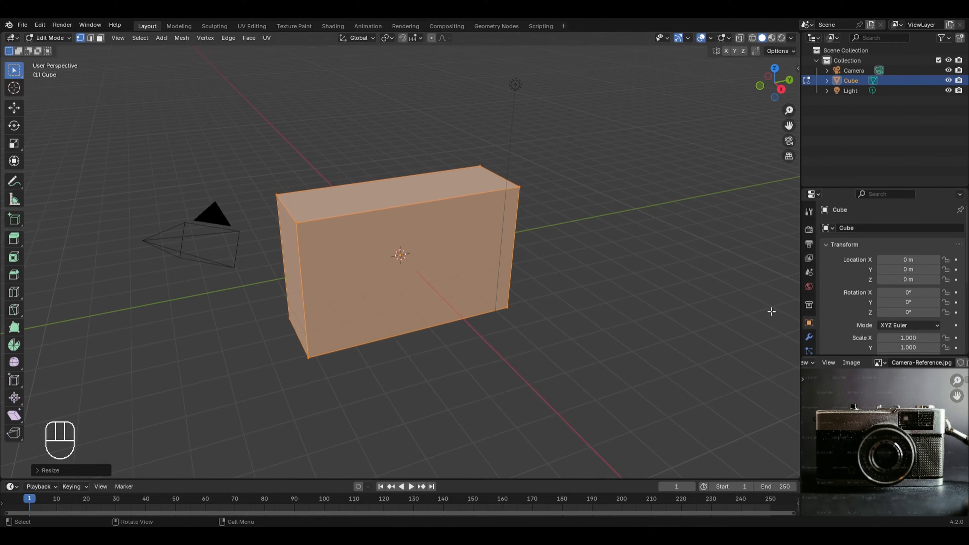
Step: Add one vertical loop cut around the block and slide it toward the positive Y end by a factor of about 0.32
scroll(929, 406, up, 2)
scroll(911, 400, up, 1)
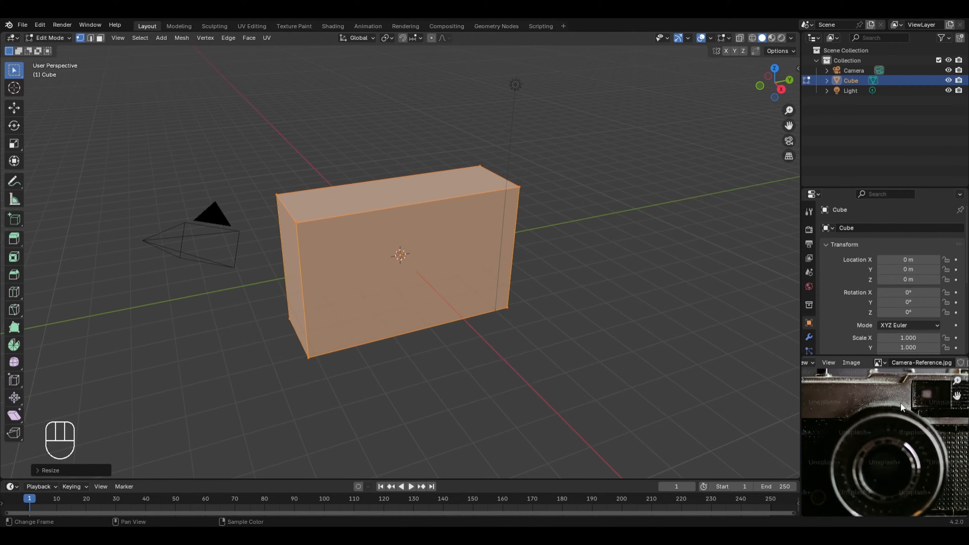
shift+middle_drag(894, 386, 851, 411)
scroll(851, 409, up, 1)
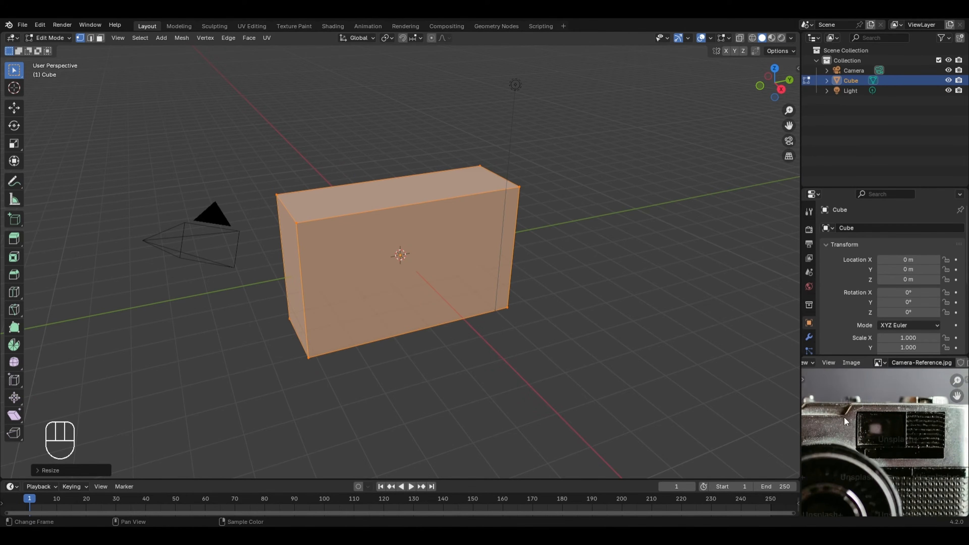
scroll(844, 417, down, 3)
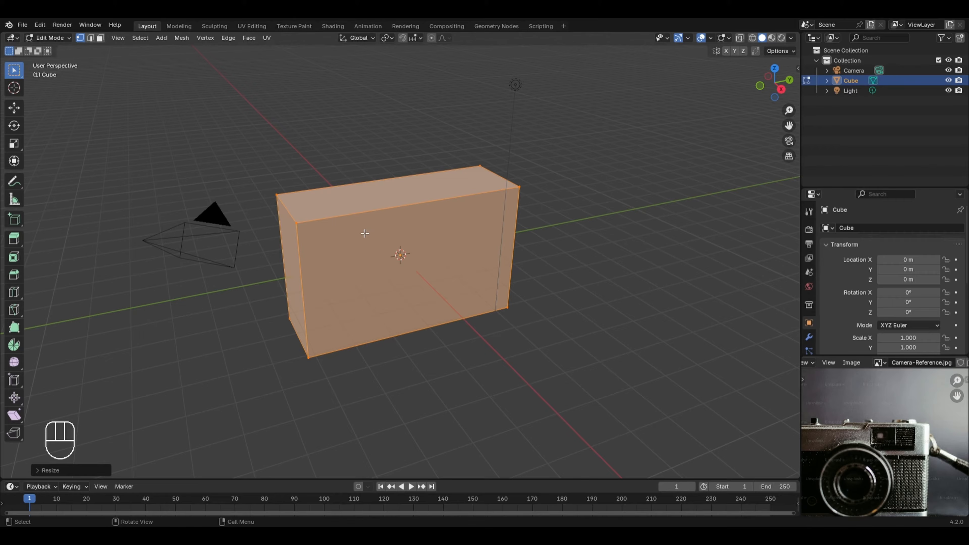
key(ctrl+r)
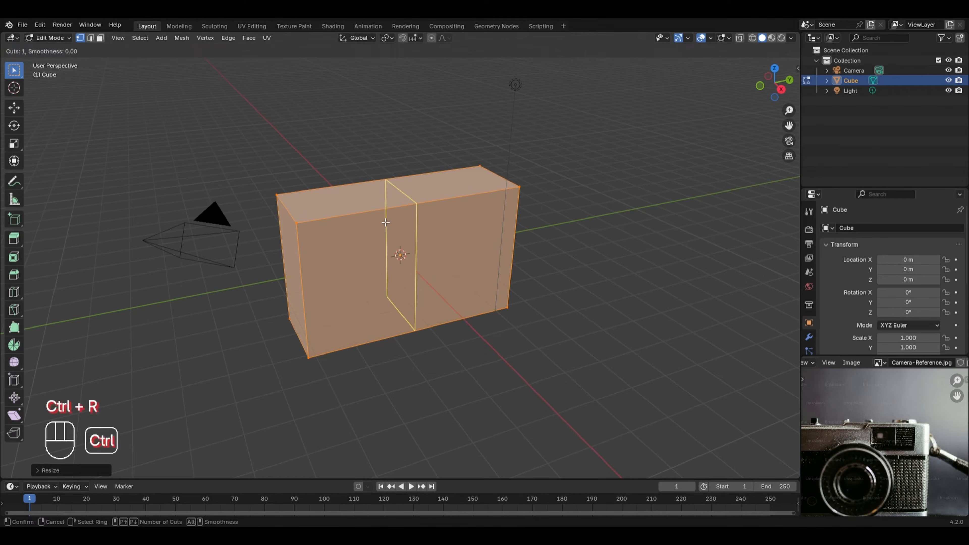
click(387, 223)
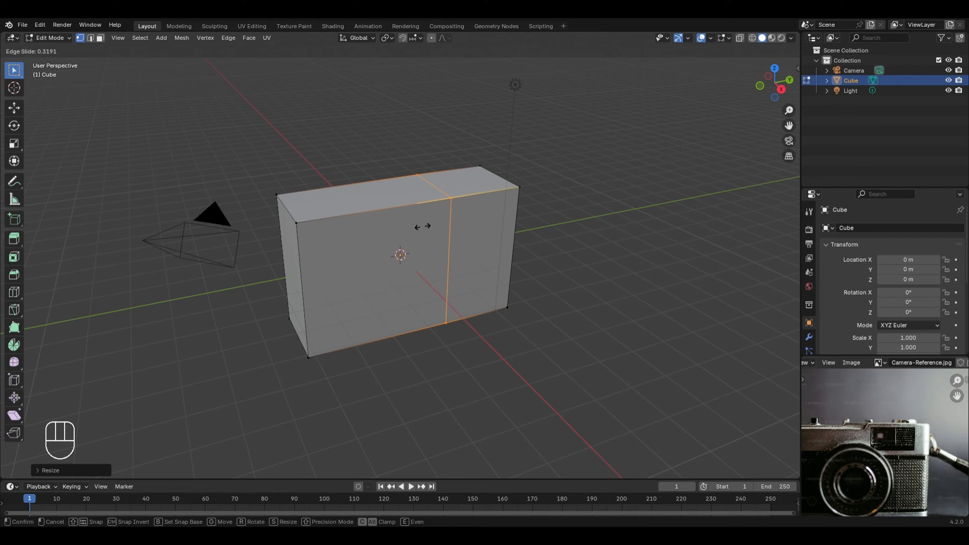
click(423, 227)
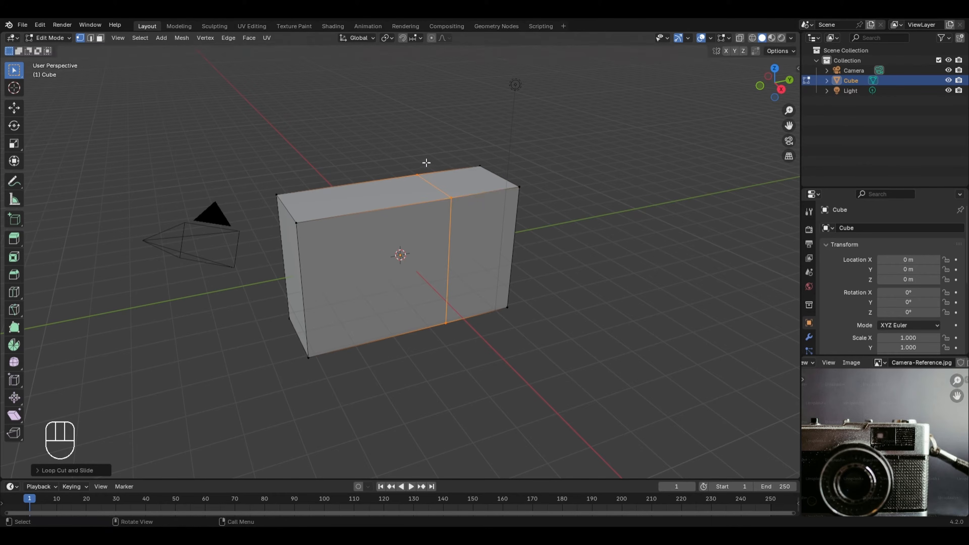
Step: Extrude the smaller top face at the block's positive Y end upward by about 0.4 m
key(3)
click(376, 191)
click(465, 183)
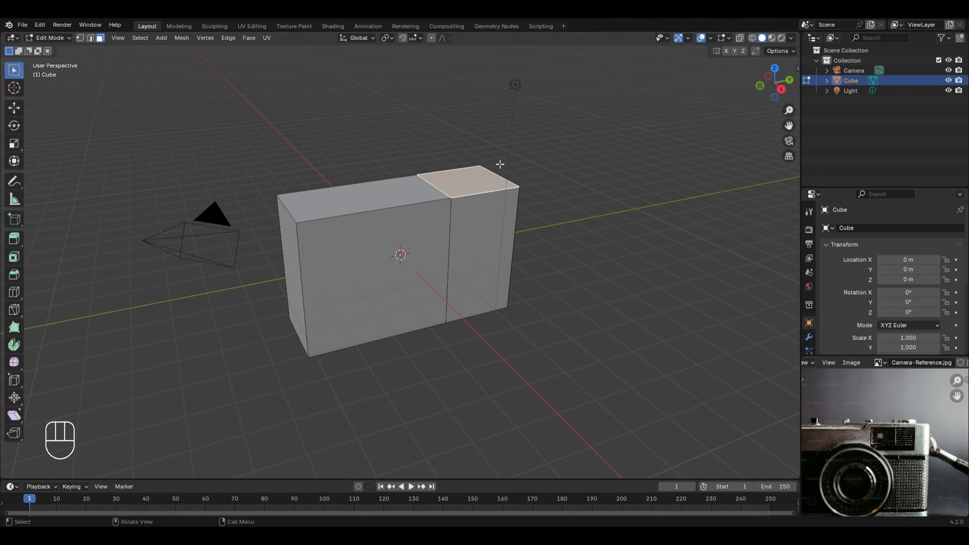
key(e)
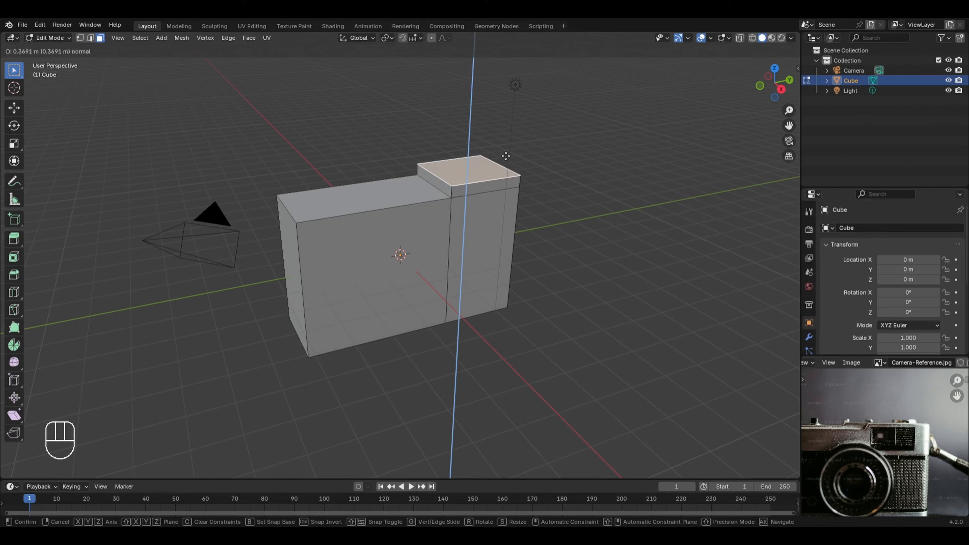
click(505, 156)
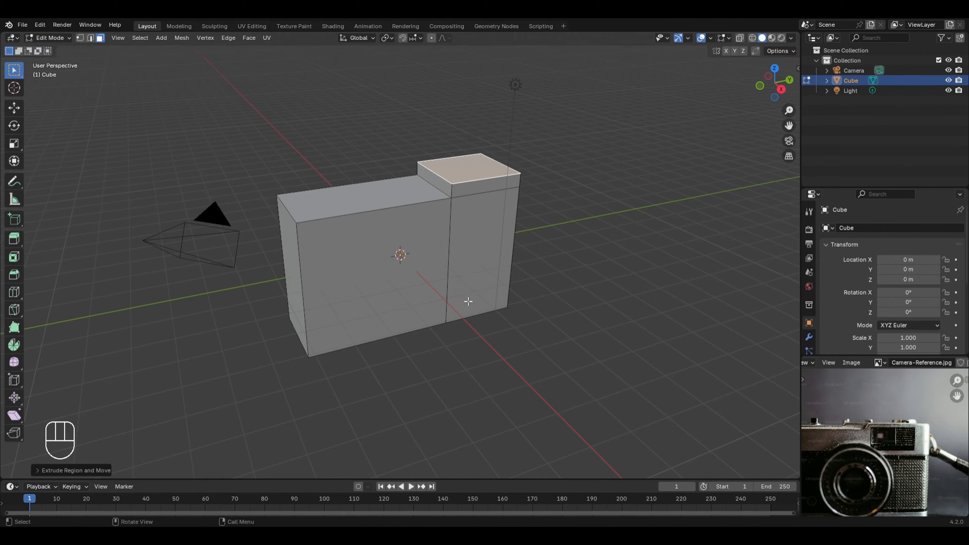
Step: Move the inner top edge of the raised section along positive Y to form a slope, and return to Object Mode
key(2)
click(435, 172)
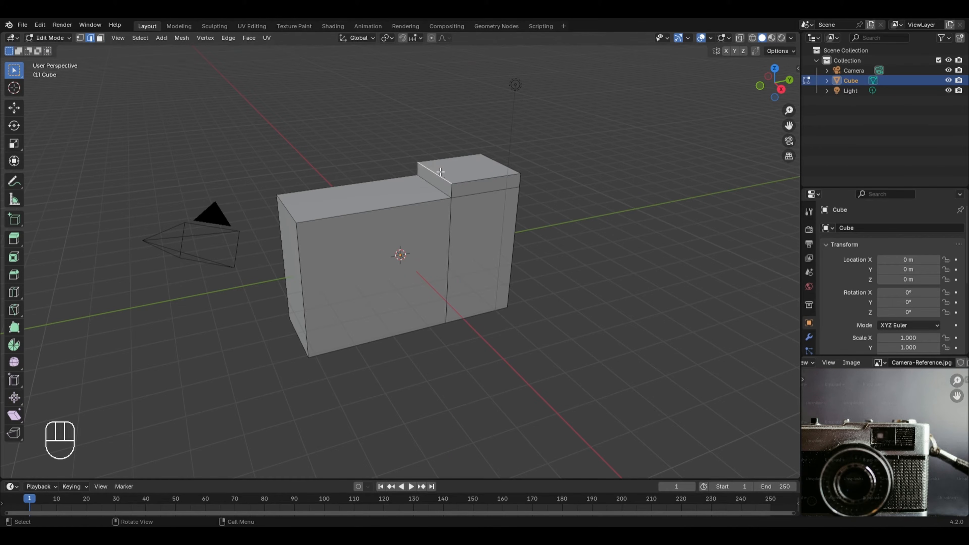
key(g)
key(y)
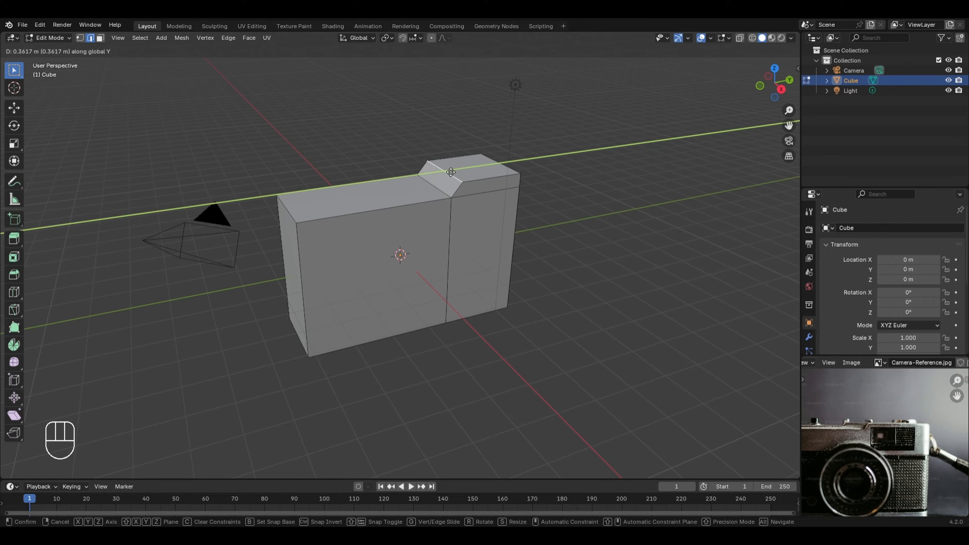
click(450, 172)
key(Tab)
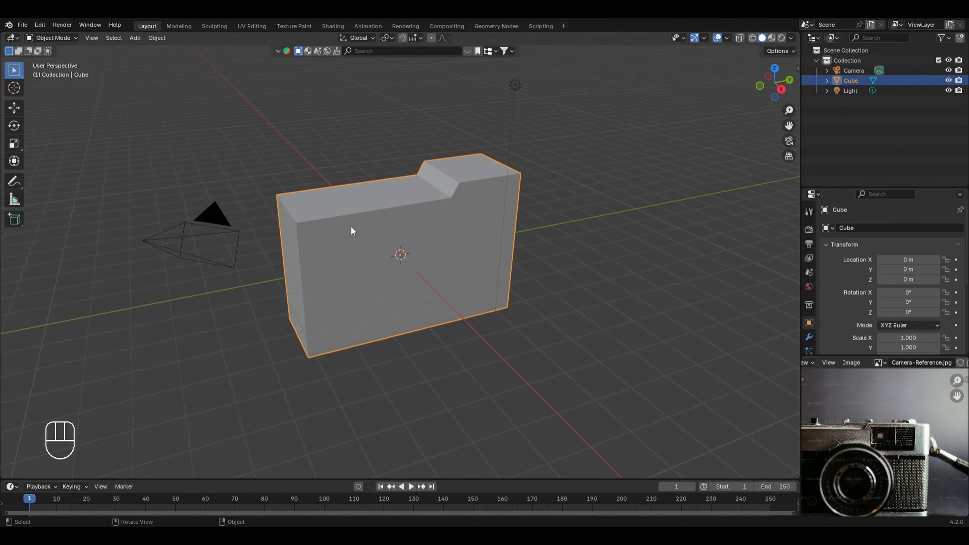
Step: Add a Bevel modifier to the camera body with 8 segments and an amount of 0.2 m
click(810, 333)
click(877, 225)
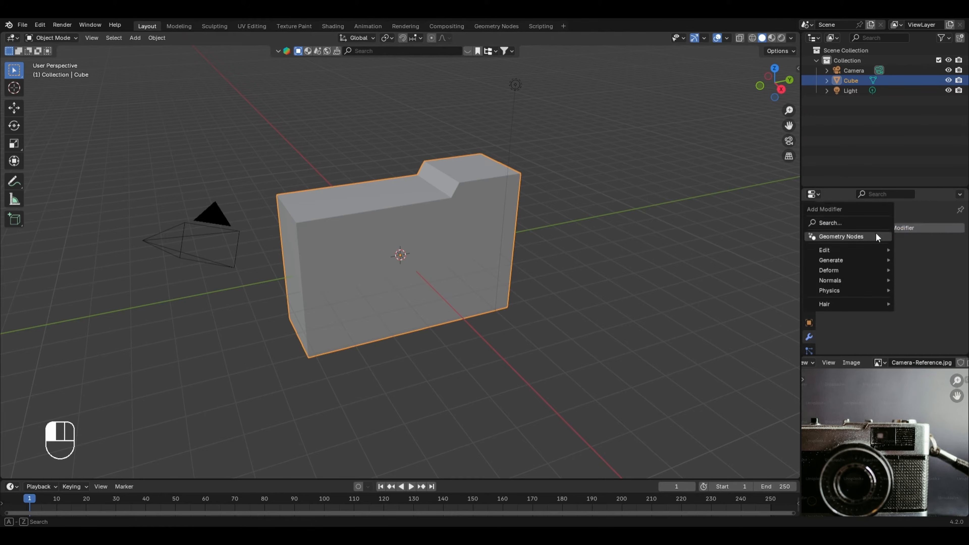
click(867, 249)
mouse_move(856, 259)
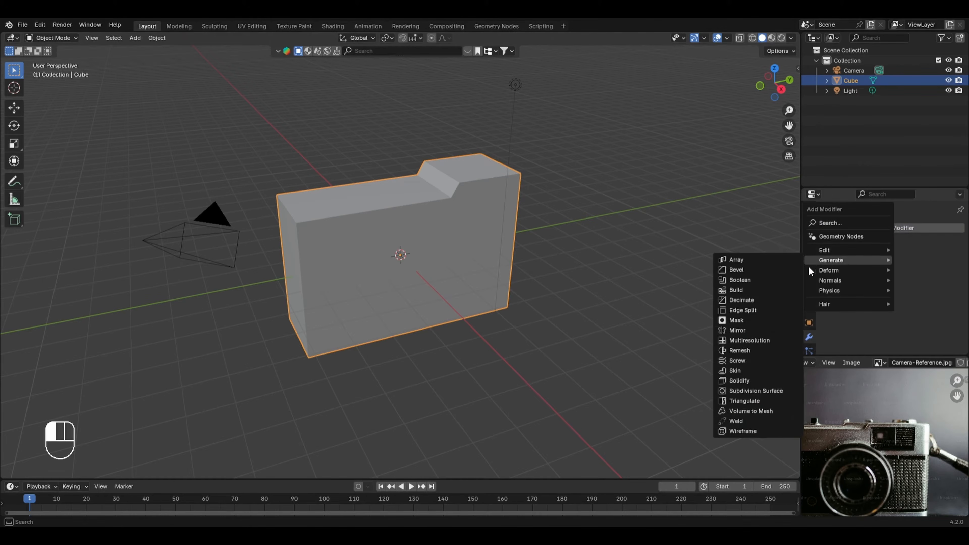
click(778, 273)
click(907, 298)
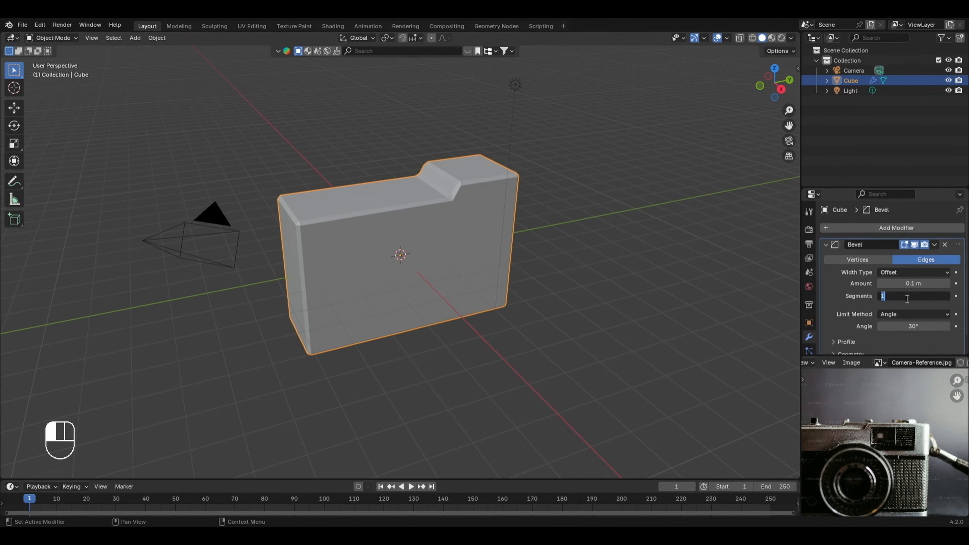
text(8)
key(Return)
mouse_move(913, 283)
mouse_down()
mouse_move(939, 283)
mouse_move(929, 283)
mouse_up()
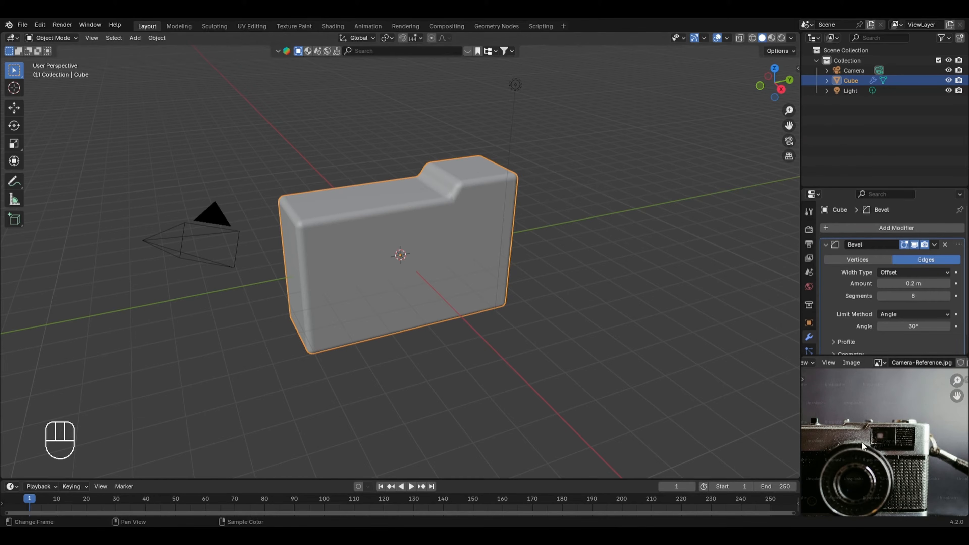
Step: Bevel the camera body's four vertical corner edges, including the raised section's corners, by about 0.64 m with 8 segments, and return to Object Mode
middle_drag(862, 442, 924, 400)
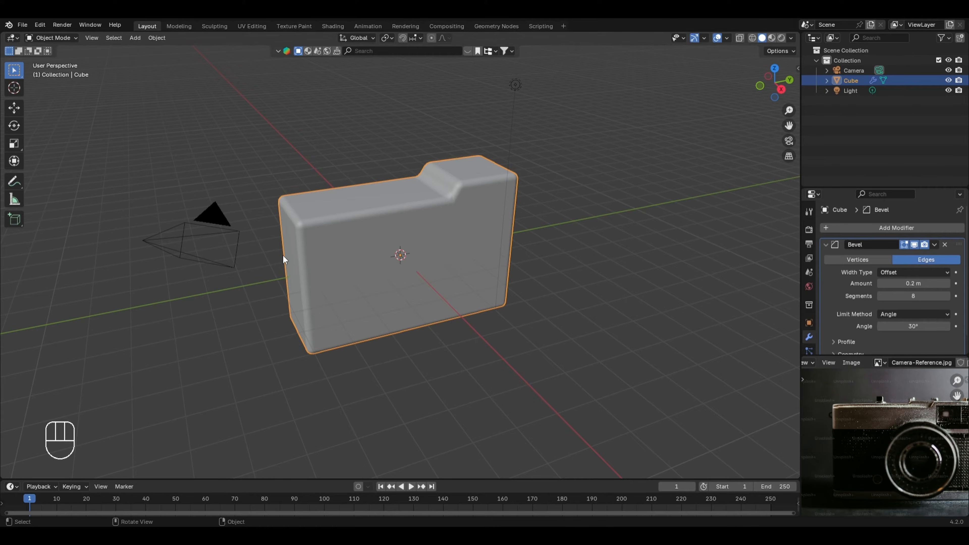
key(Tab)
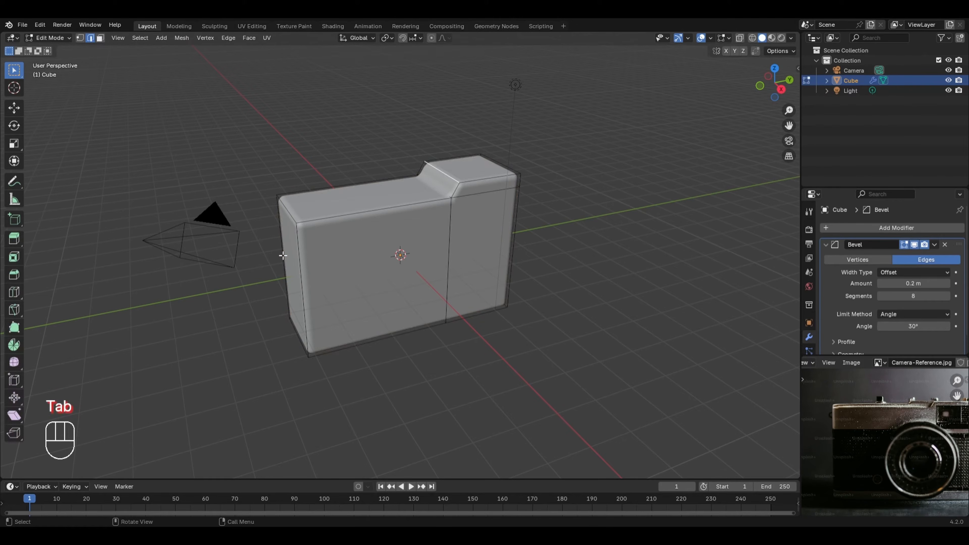
click(190, 156)
click(297, 263)
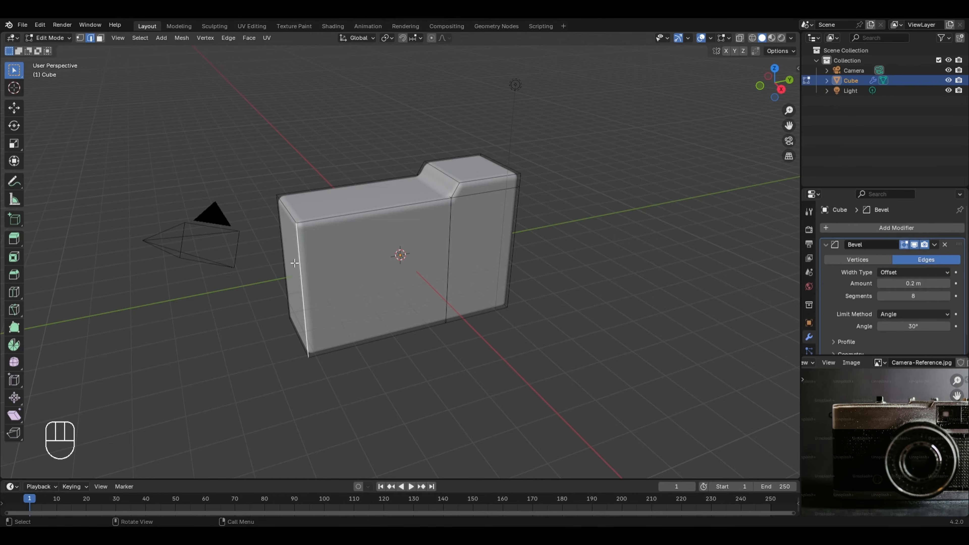
shift+click(280, 254)
middle_drag(280, 254, 515, 266)
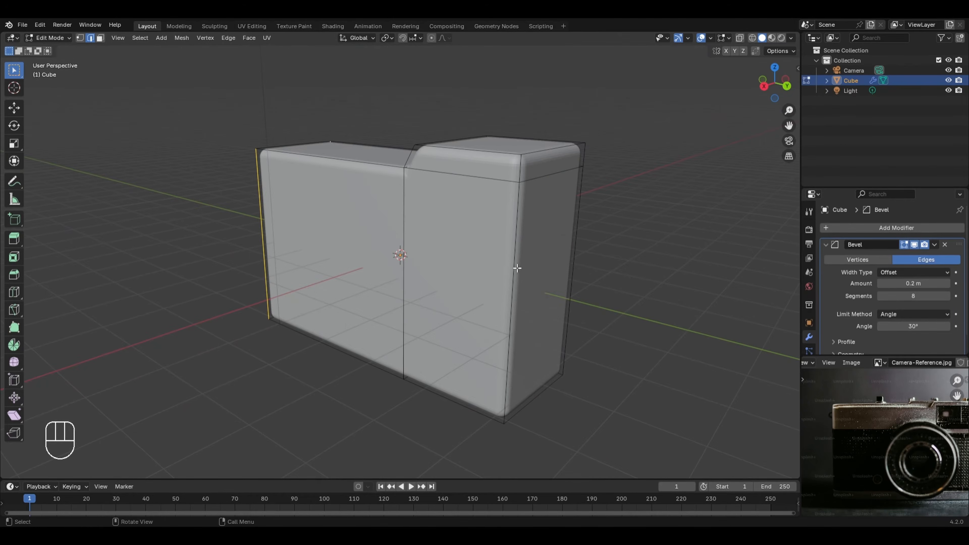
shift+click(513, 269)
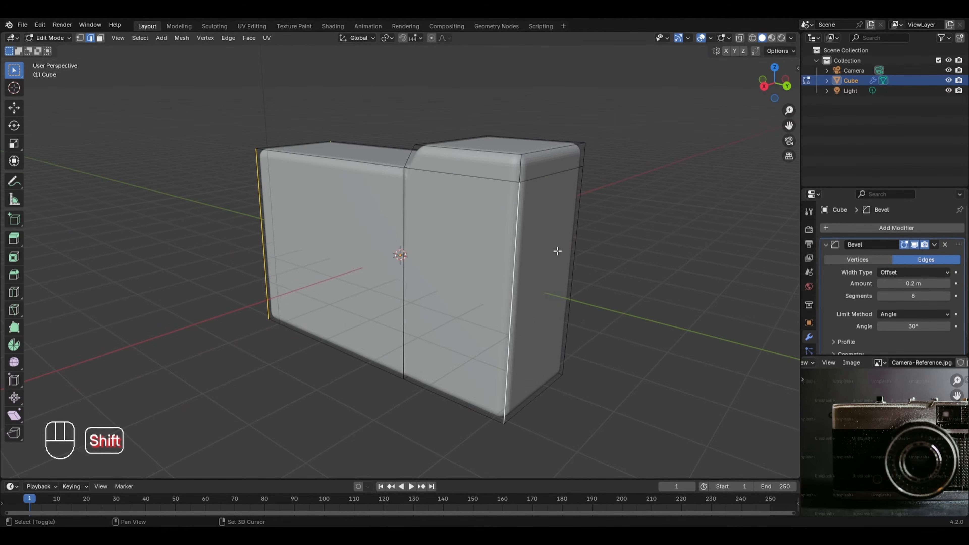
shift+click(571, 246)
shift+click(527, 169)
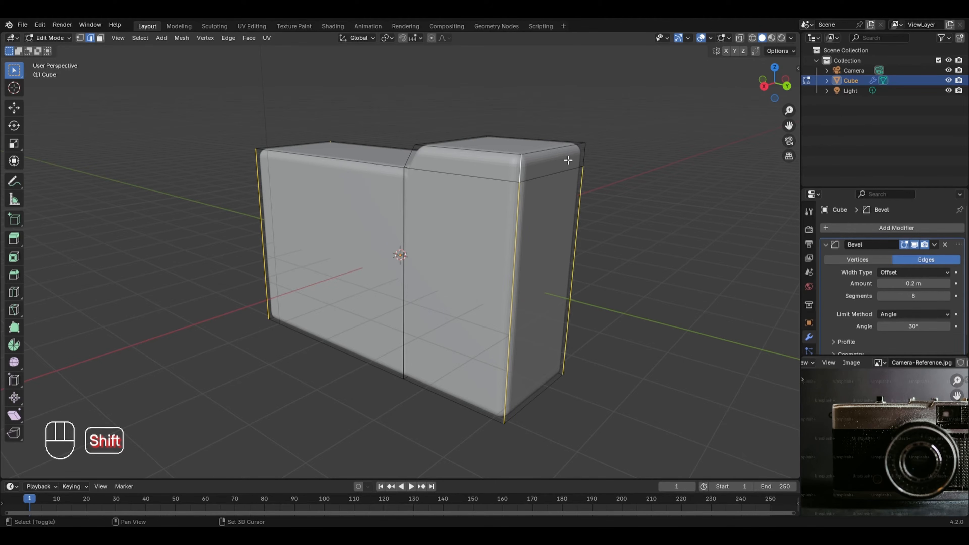
shift+click(583, 156)
scroll(673, 151, down, 2)
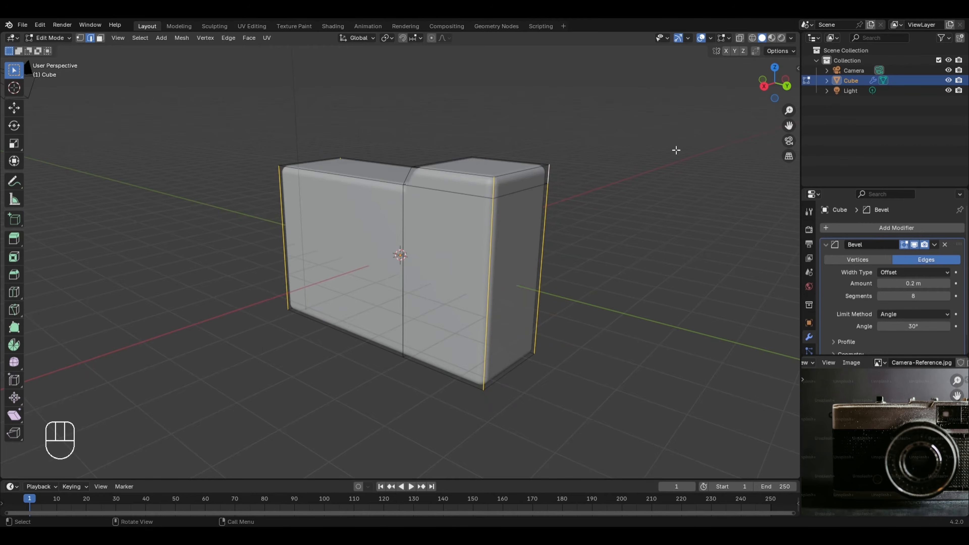
key(ctrl+b)
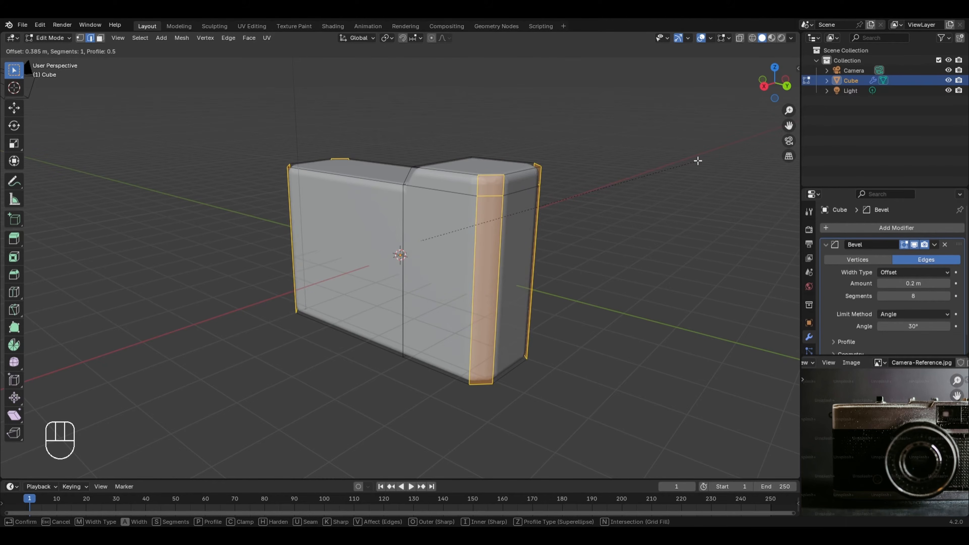
scroll(710, 172, up, 4)
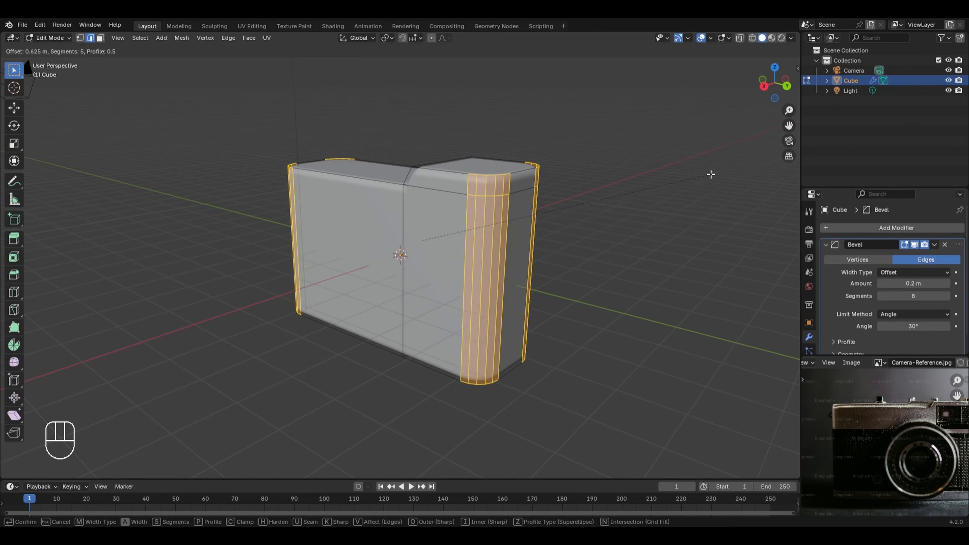
scroll(711, 174, up, 1)
scroll(711, 175, up, 1)
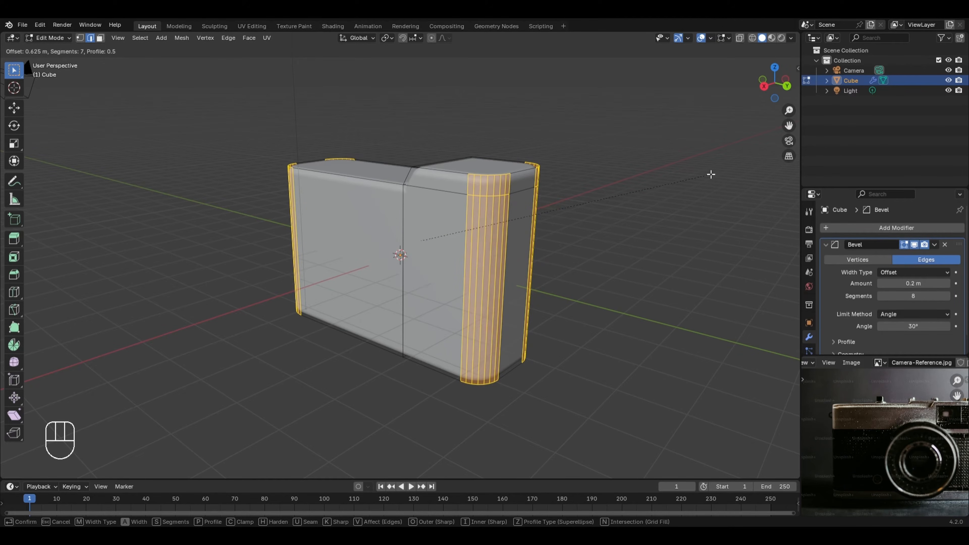
scroll(711, 174, up, 1)
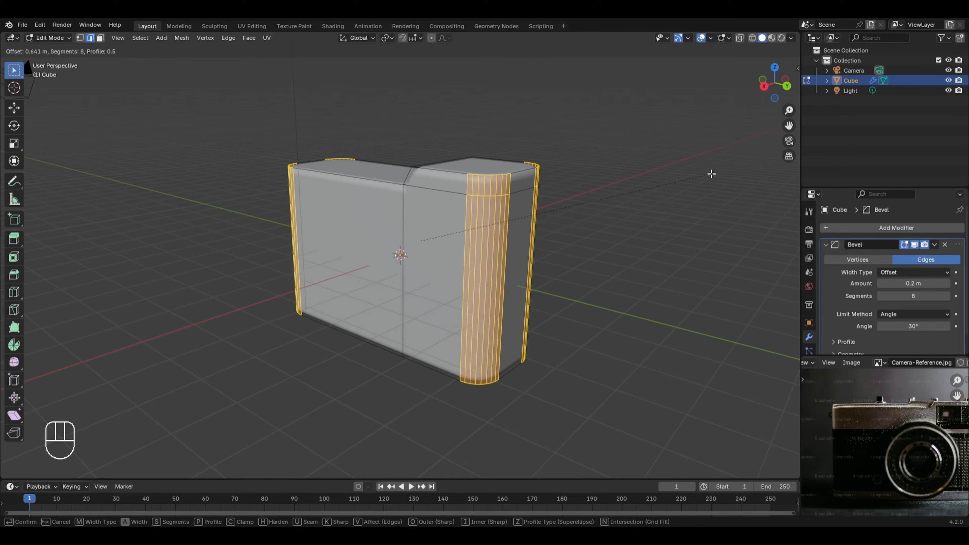
click(712, 175)
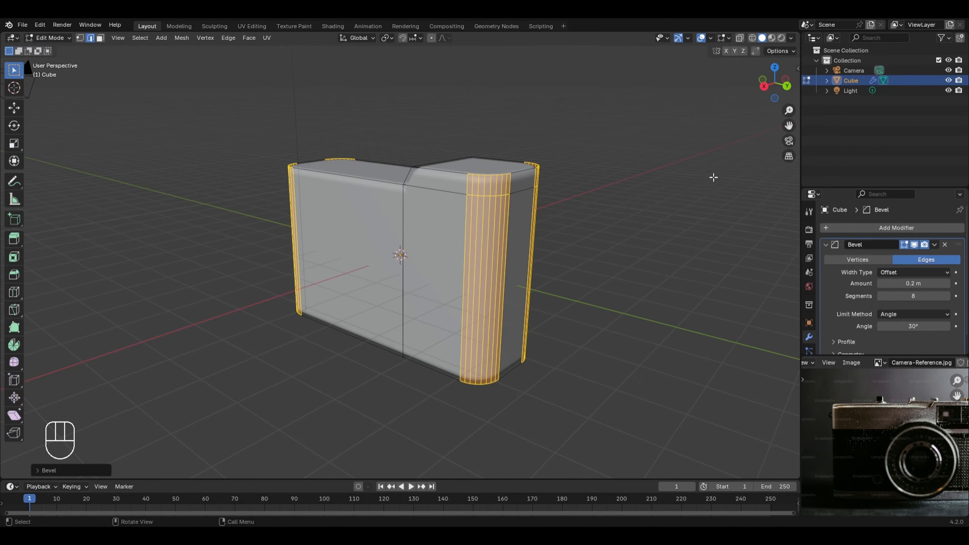
key(Tab)
Step: Apply Shade Auto Smooth to the camera body
middle_drag(718, 178, 360, 226)
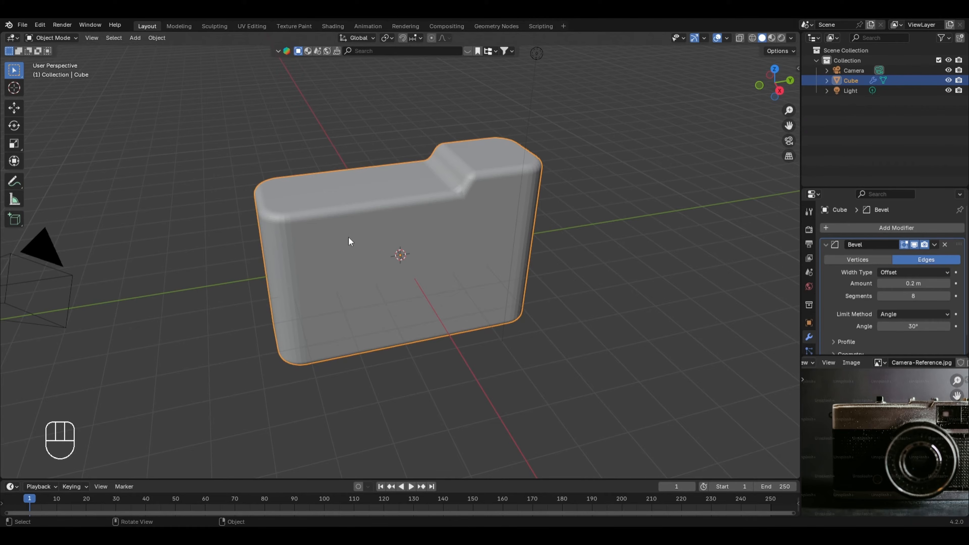
right_click(331, 233)
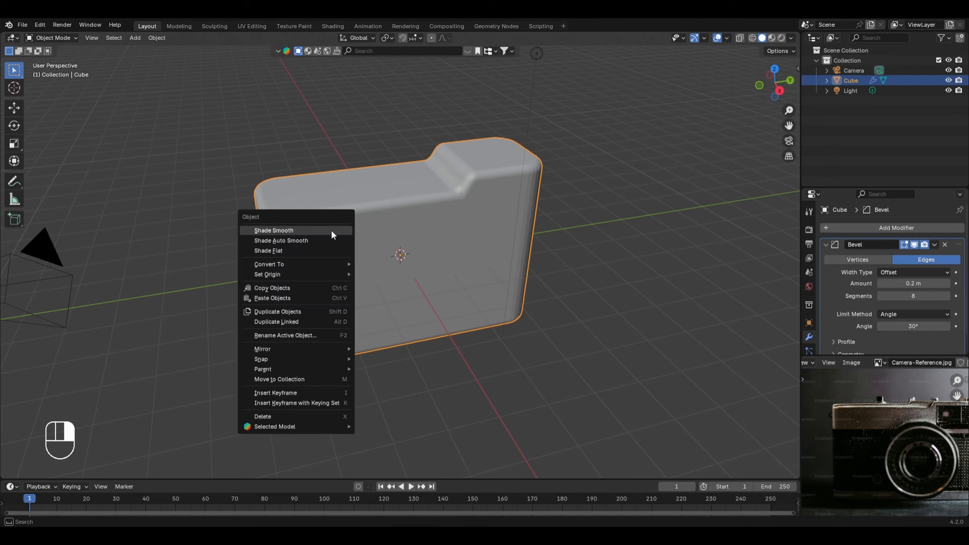
click(297, 240)
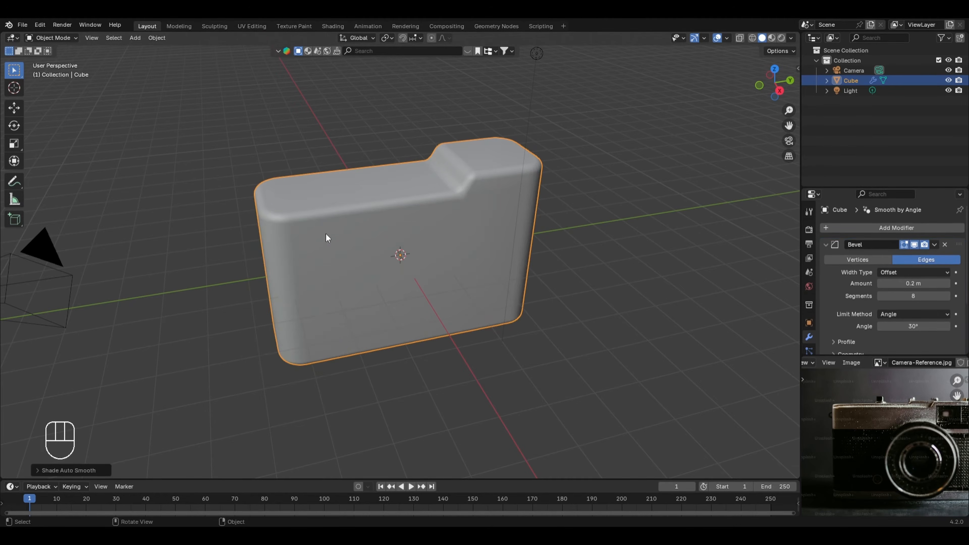
middle_drag(326, 234, 331, 201)
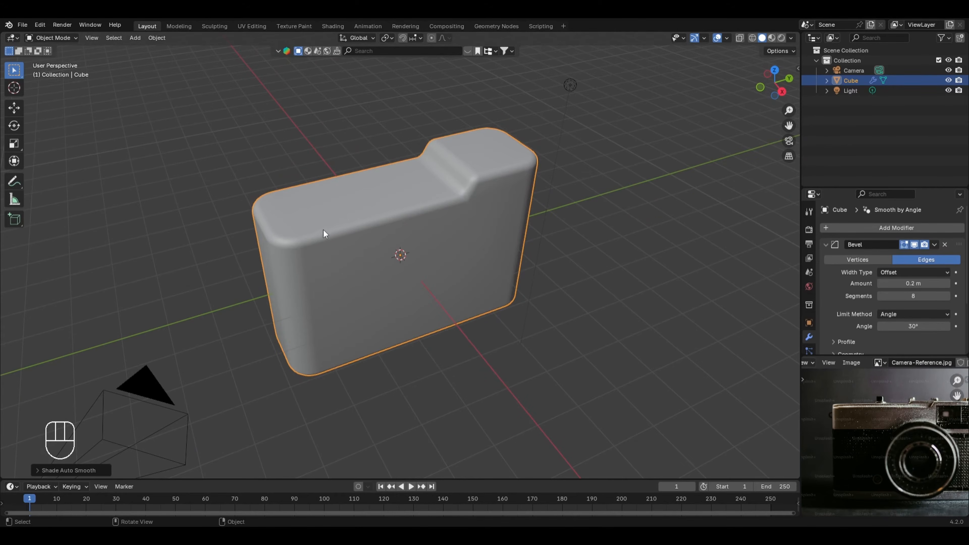
Step: Place the 3D cursor on top of the body's raised section, using the reference image as a guide, and add a cylinder there
middle_drag(916, 407, 883, 409)
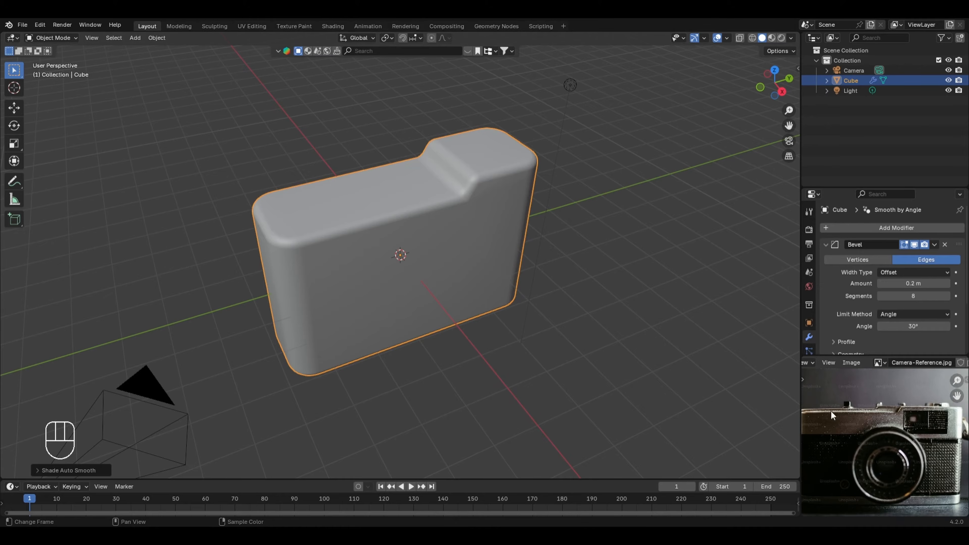
scroll(866, 396, up, 2)
middle_drag(848, 392, 829, 412)
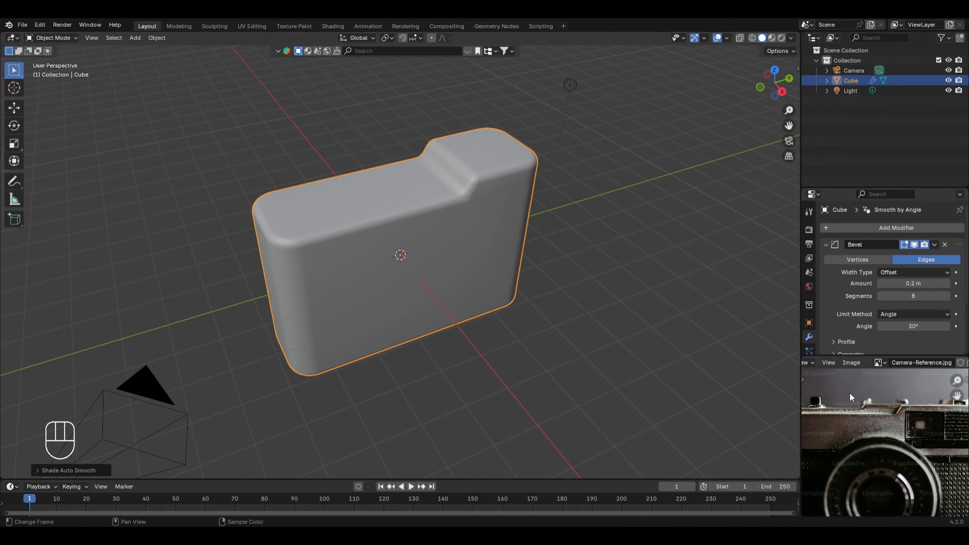
scroll(850, 392, down, 1)
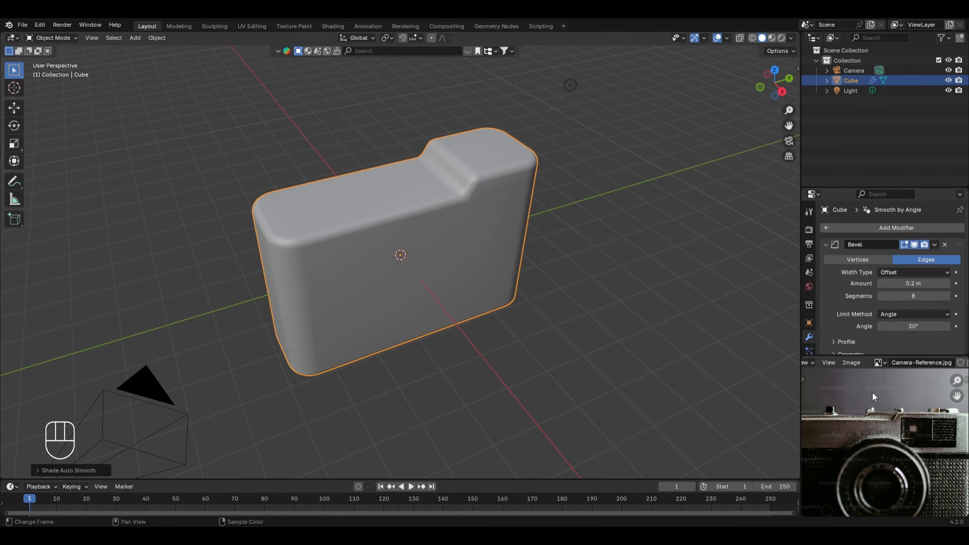
scroll(873, 386, down, 1)
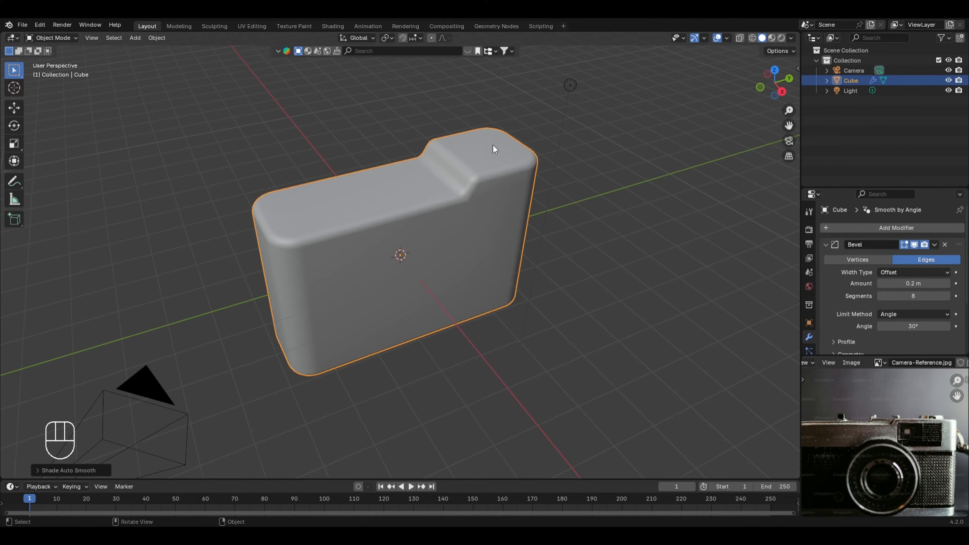
key(shift)
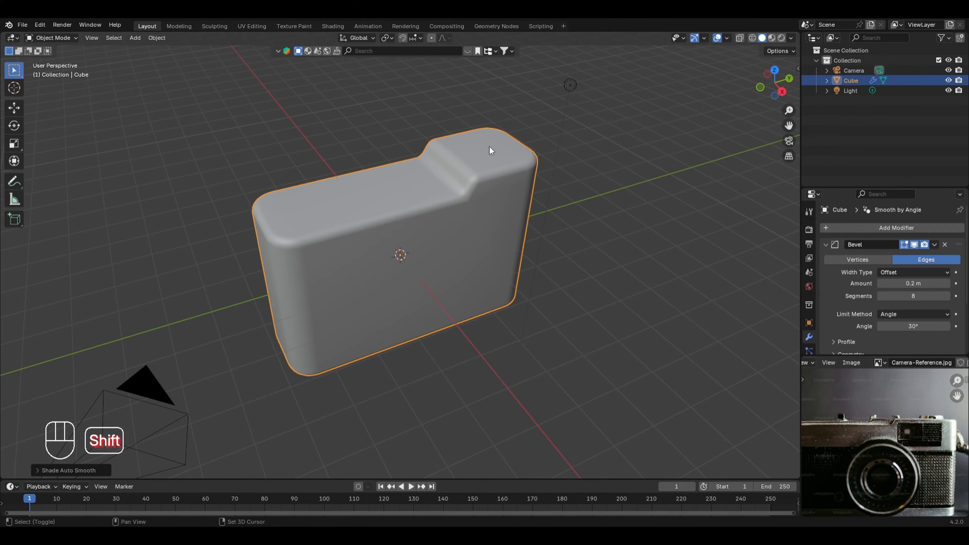
shift+right_click(490, 147)
middle_drag(542, 164, 507, 190)
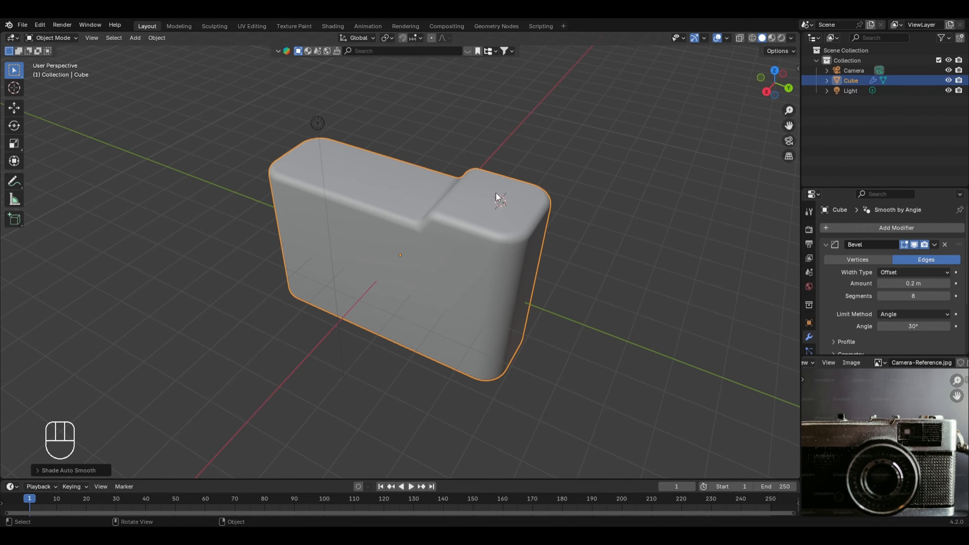
key(shift+a)
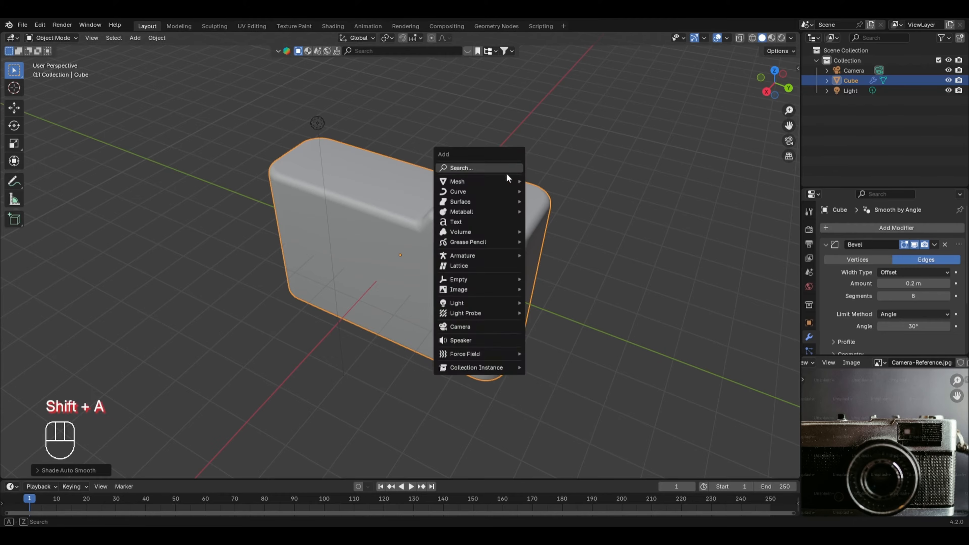
mouse_move(511, 181)
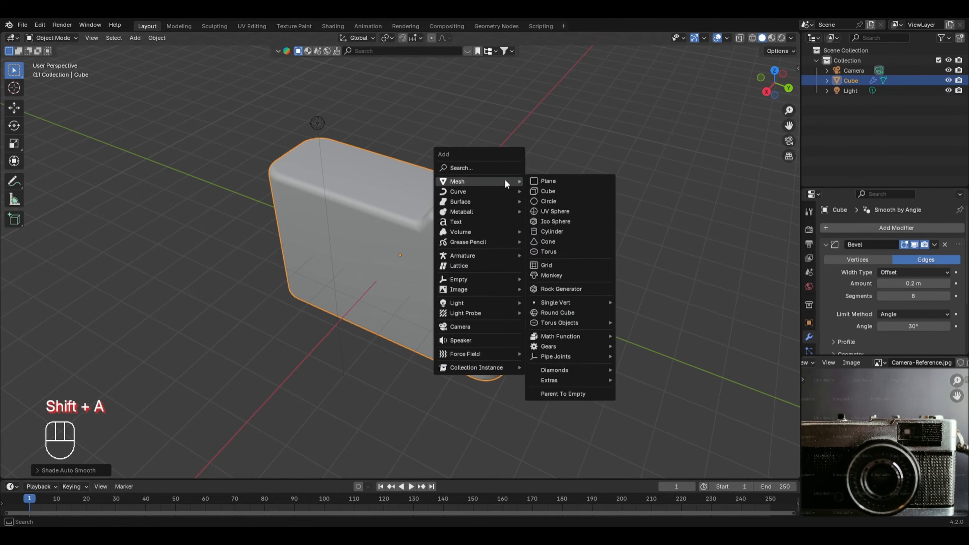
click(548, 229)
Step: In Edit Mode, scale the cylinder's mesh uniformly to about 0.56 and flatten it along Z into a thin disc
key(Tab)
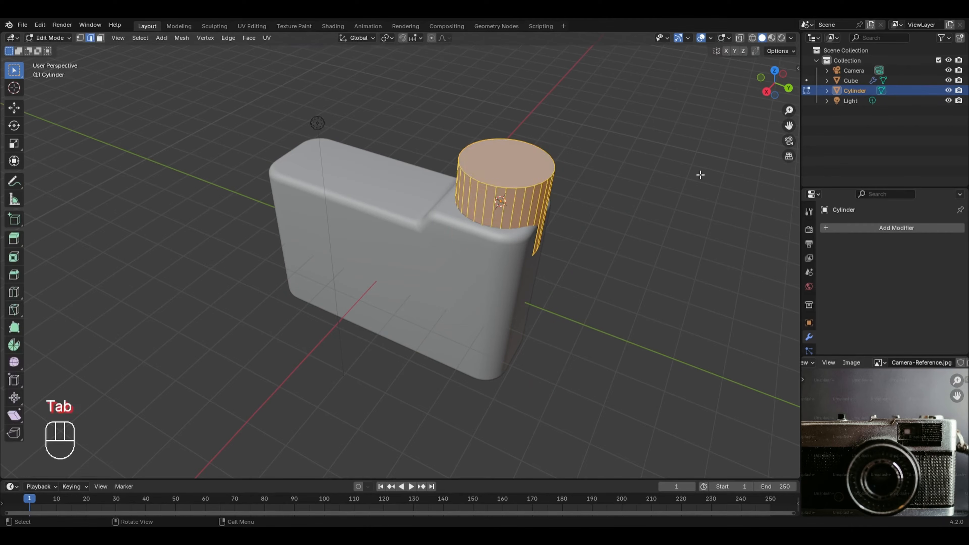
key(s)
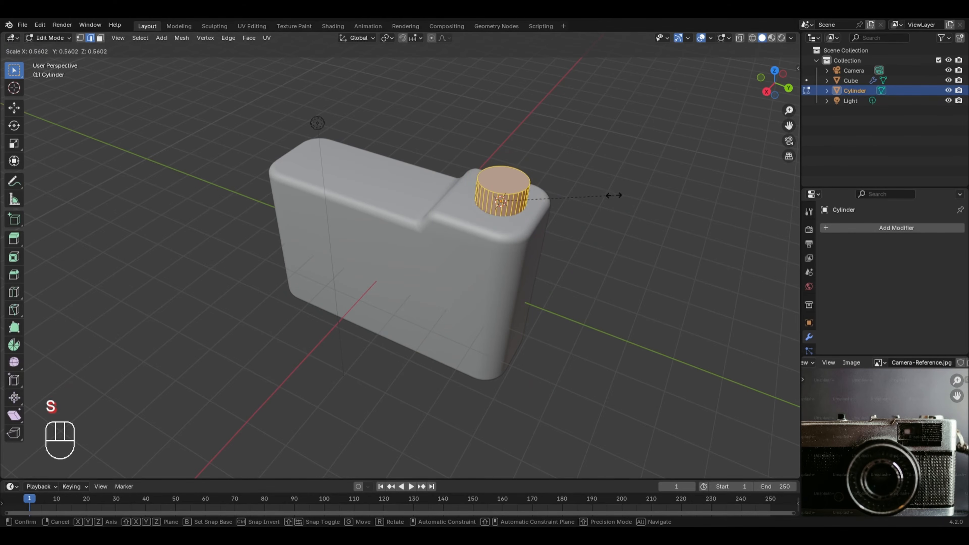
click(612, 194)
key(s)
key(z)
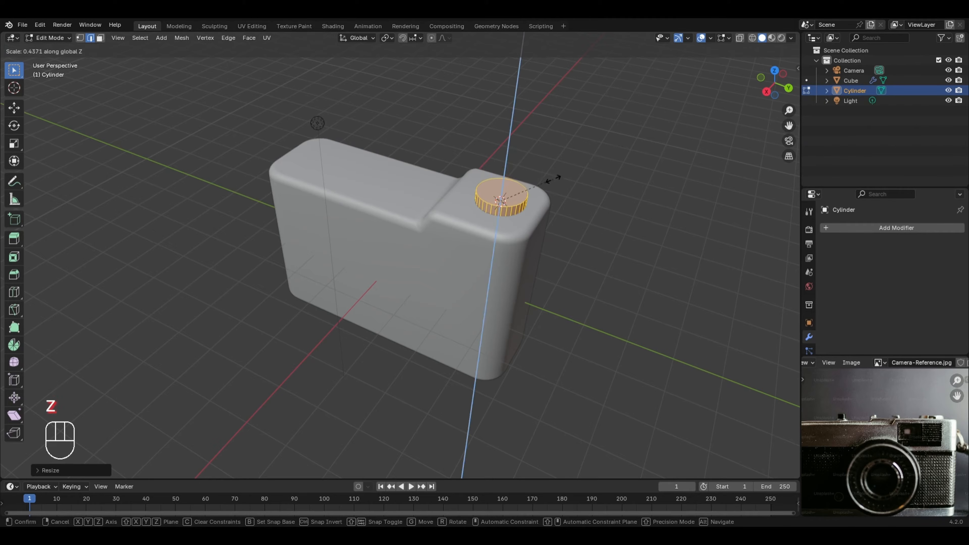
click(513, 213)
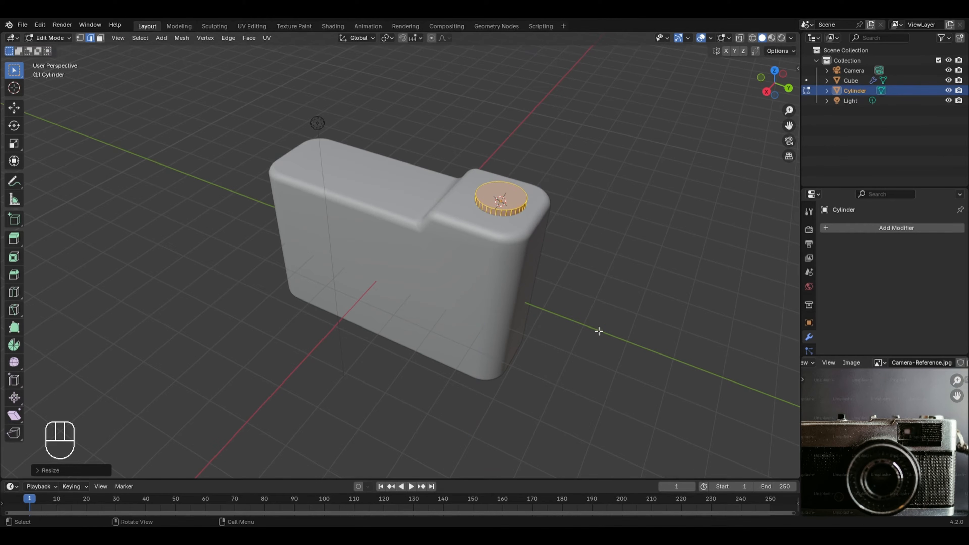
Step: Inset the disc's top face to leave a narrow rim and extrude the inner face upward by about 0.22 m
click(620, 260)
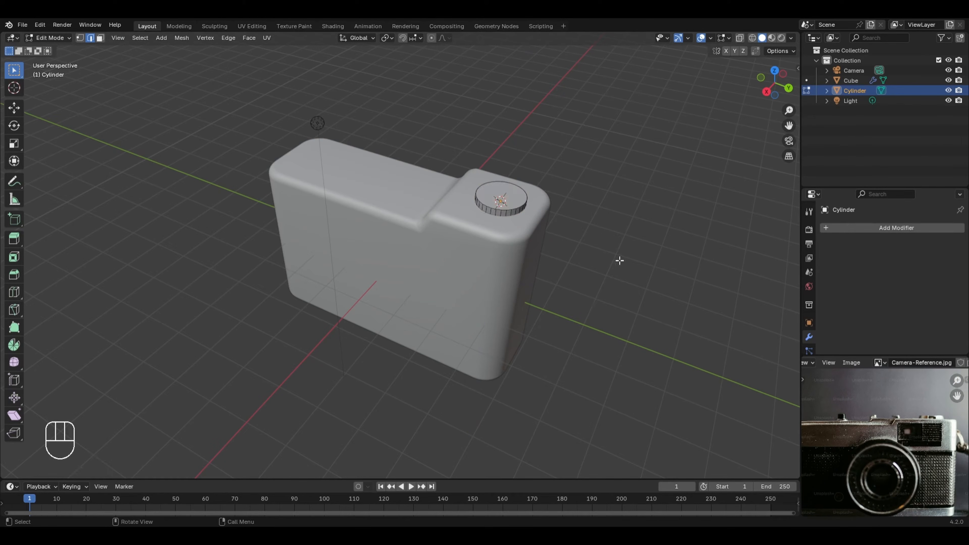
key(3)
click(511, 196)
scroll(520, 220, up, 2)
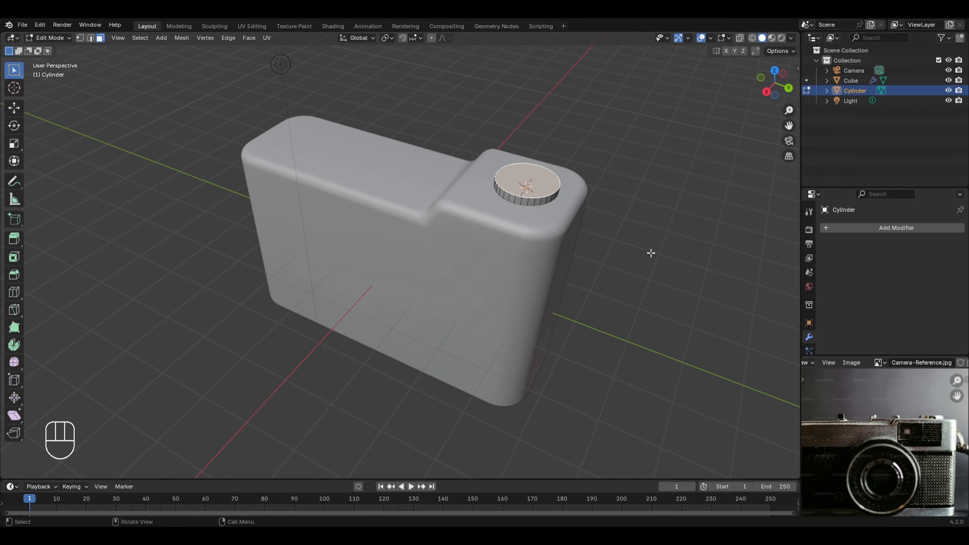
key(i)
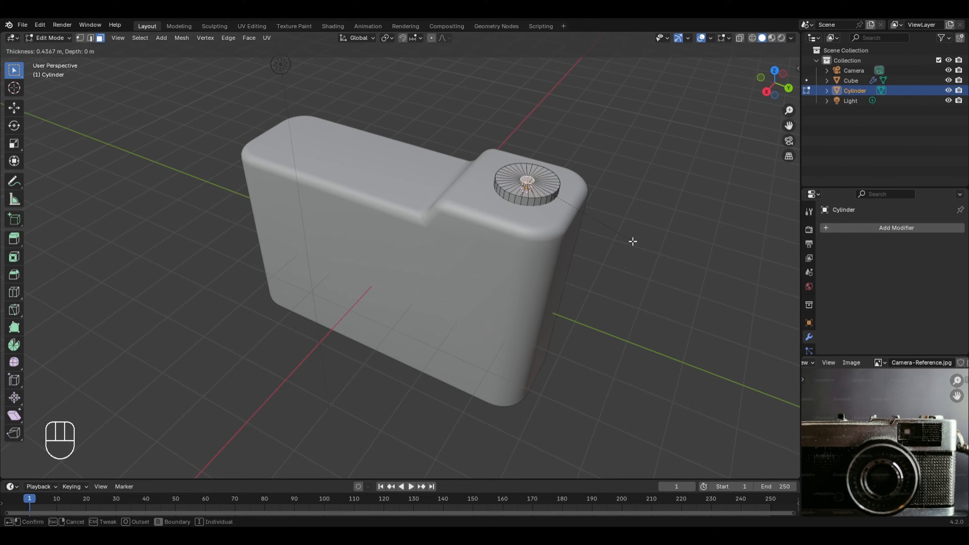
click(644, 255)
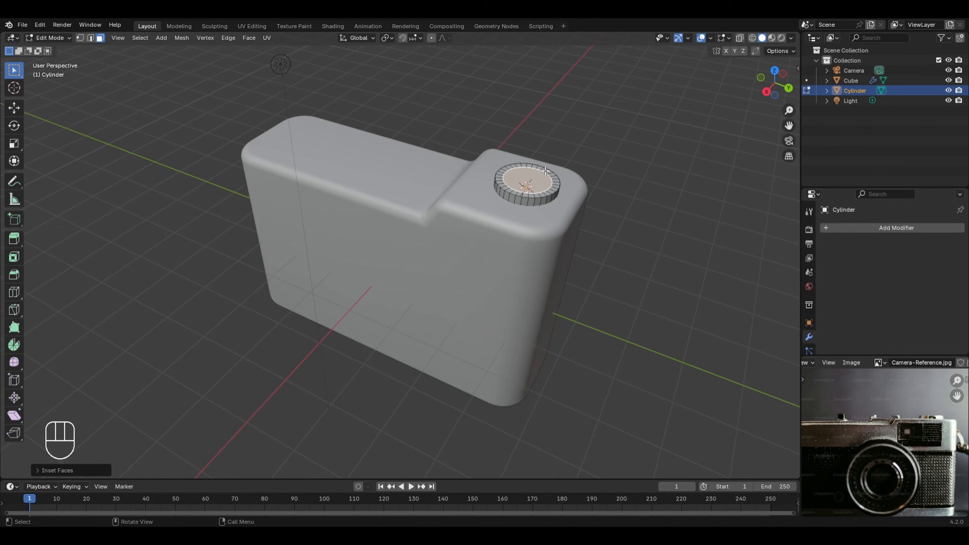
key(e)
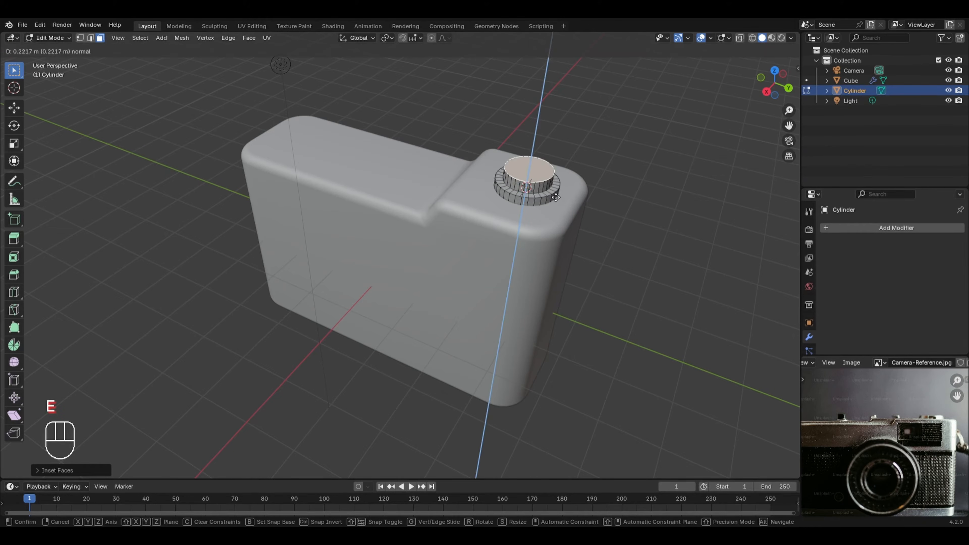
click(556, 197)
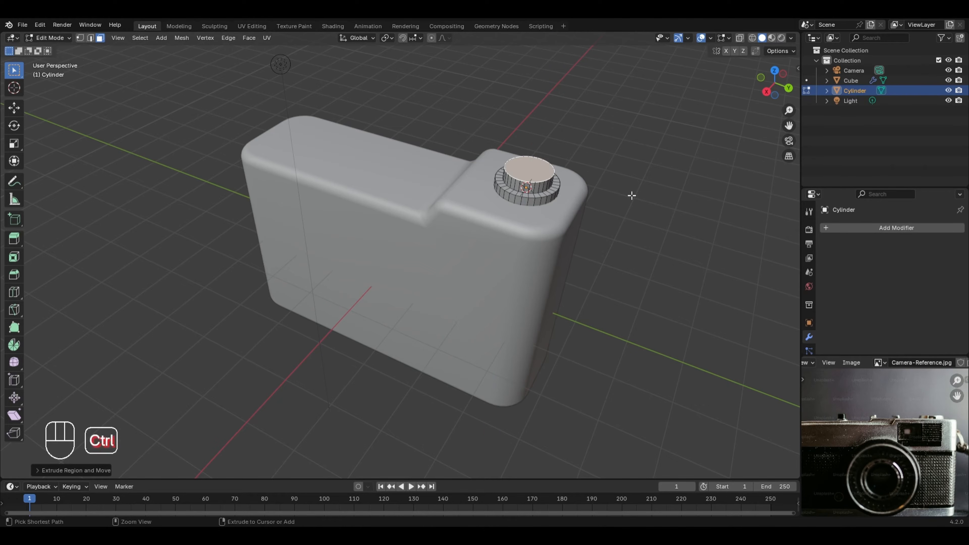
Step: Bevel the button's raised top with 8 segments and an offset of about 0.12 m, and raise the bevelled part about 0.12 m along Z
key(ctrl+b)
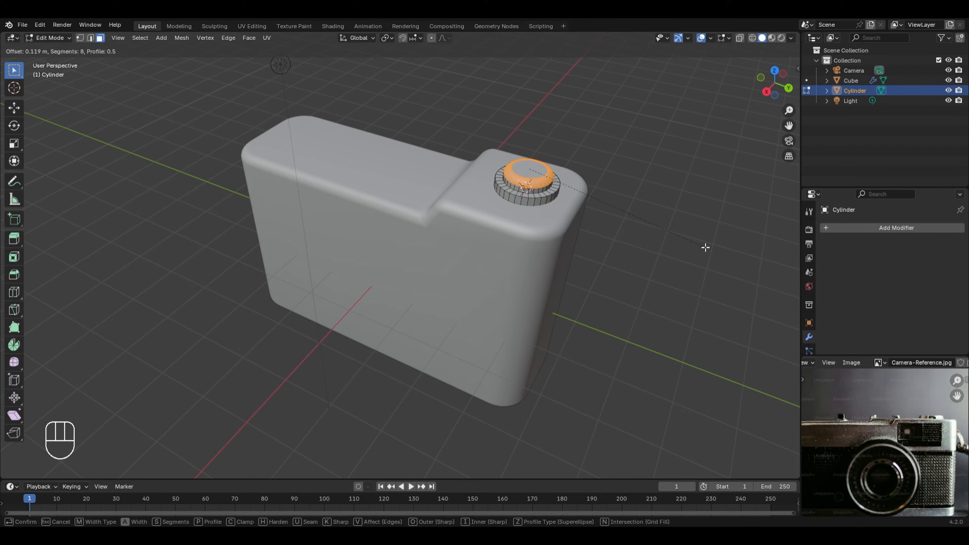
click(706, 247)
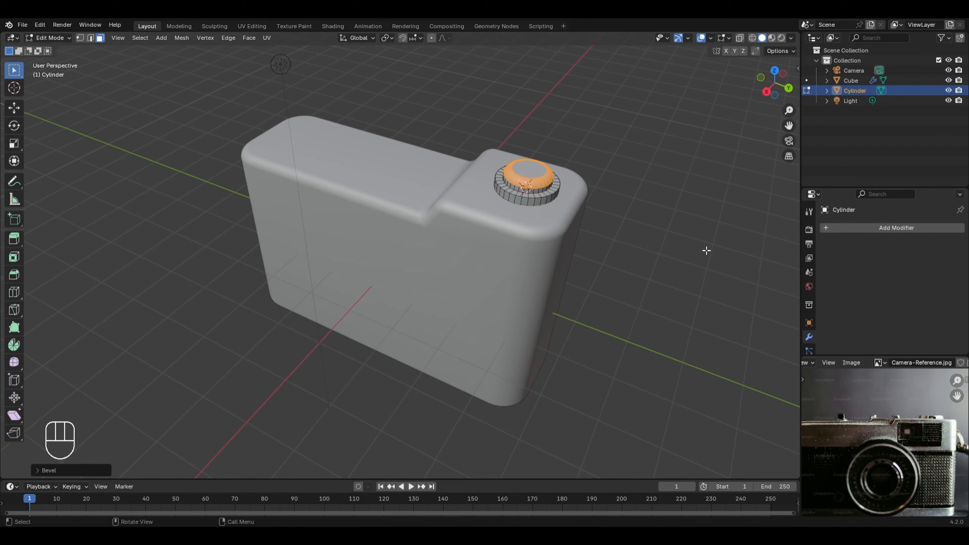
key(g)
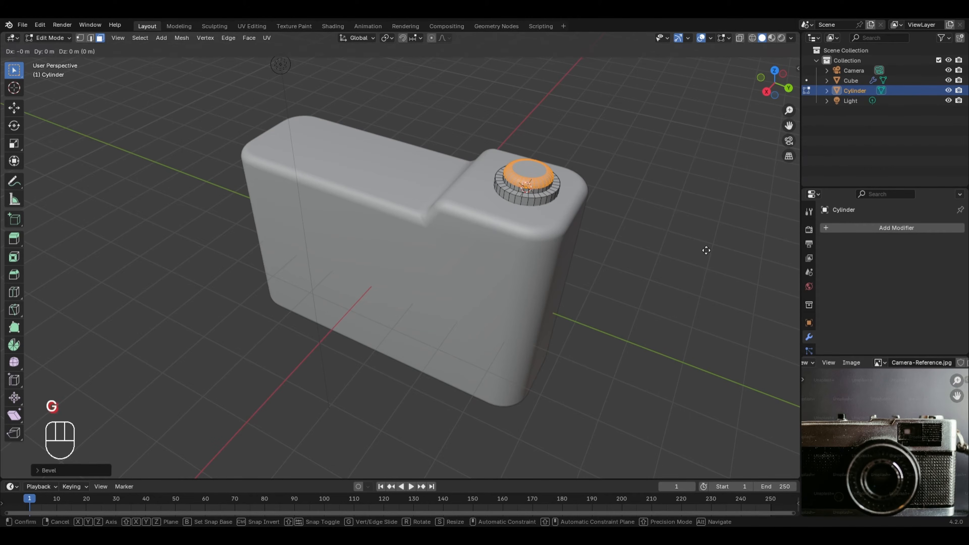
key(z)
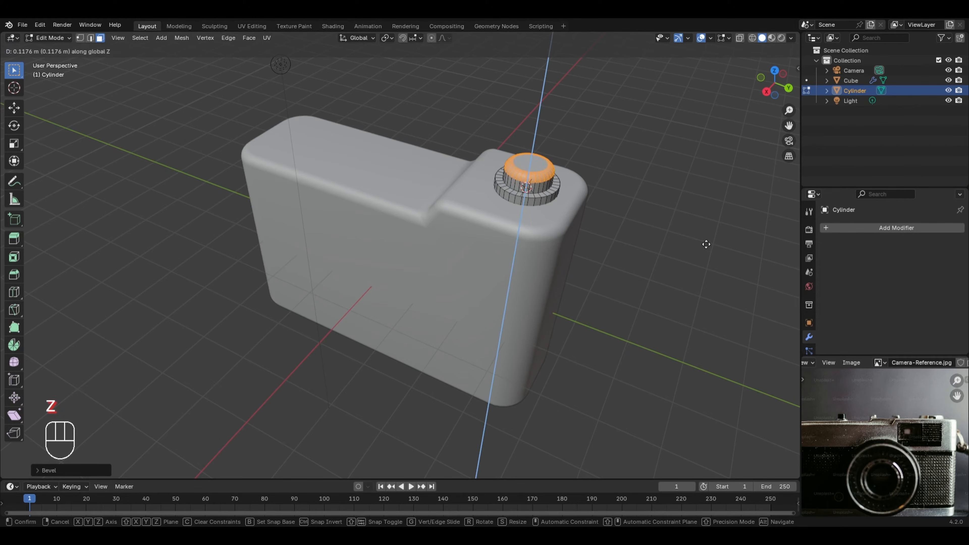
click(707, 244)
Step: Taper the button by scaling its bevelled top to about 0.84, and move the whole button up about 0.12 m in Object Mode
key(s)
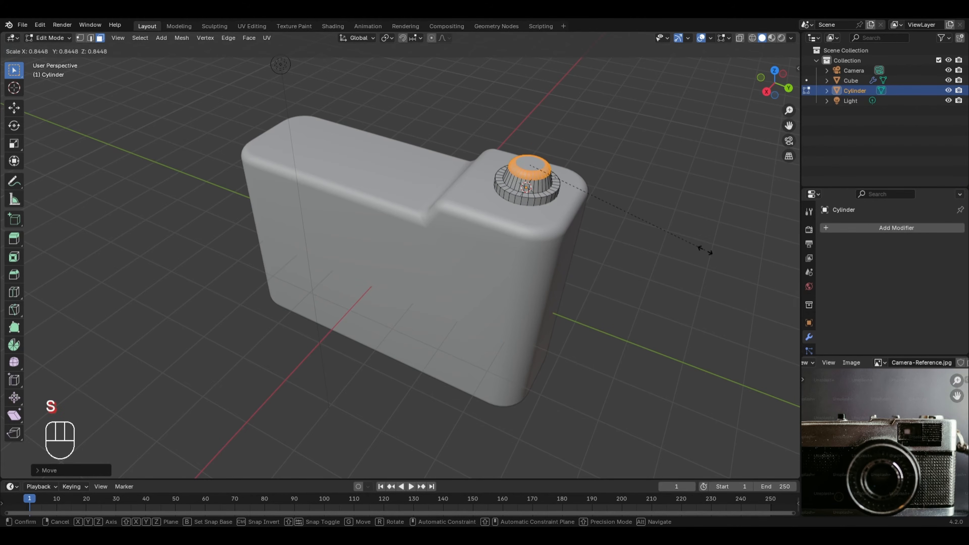
click(705, 250)
key(Tab)
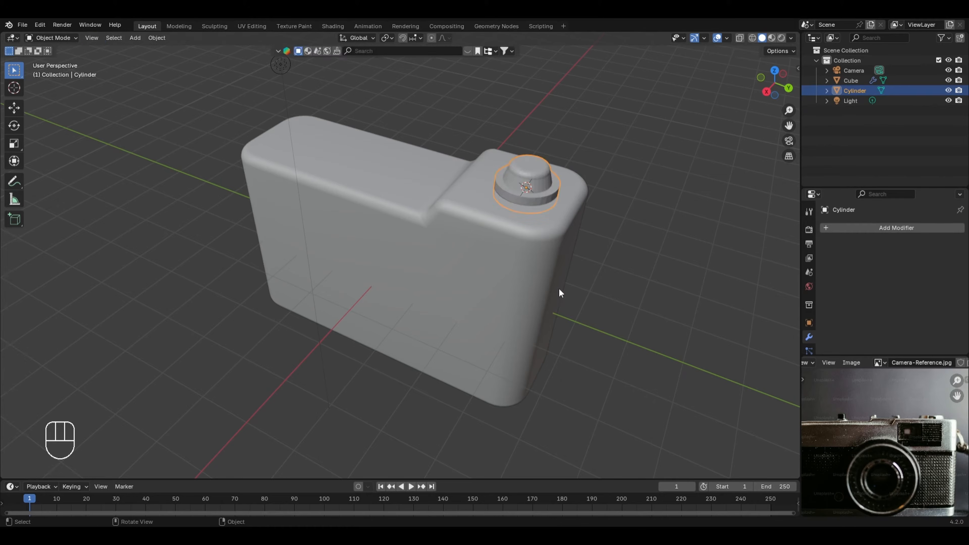
key(g)
key(z)
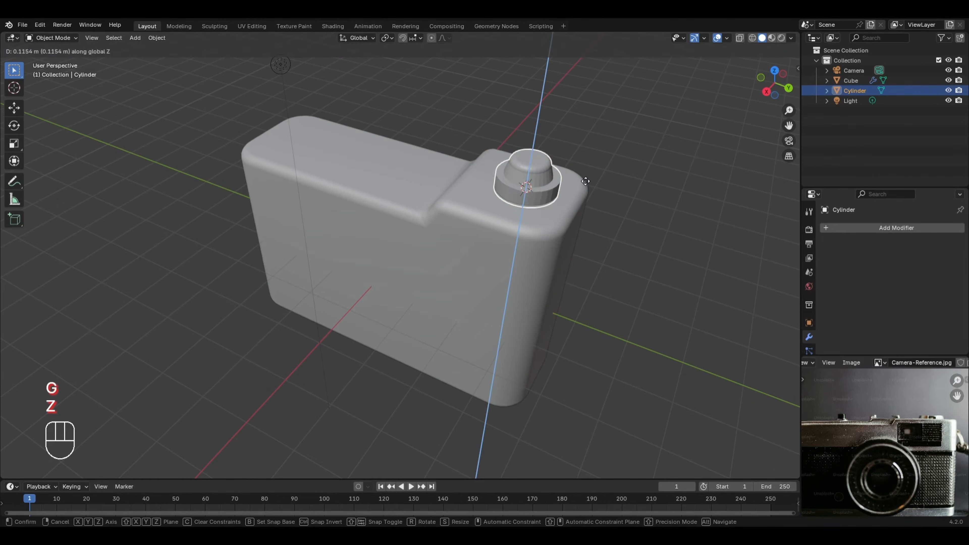
click(587, 180)
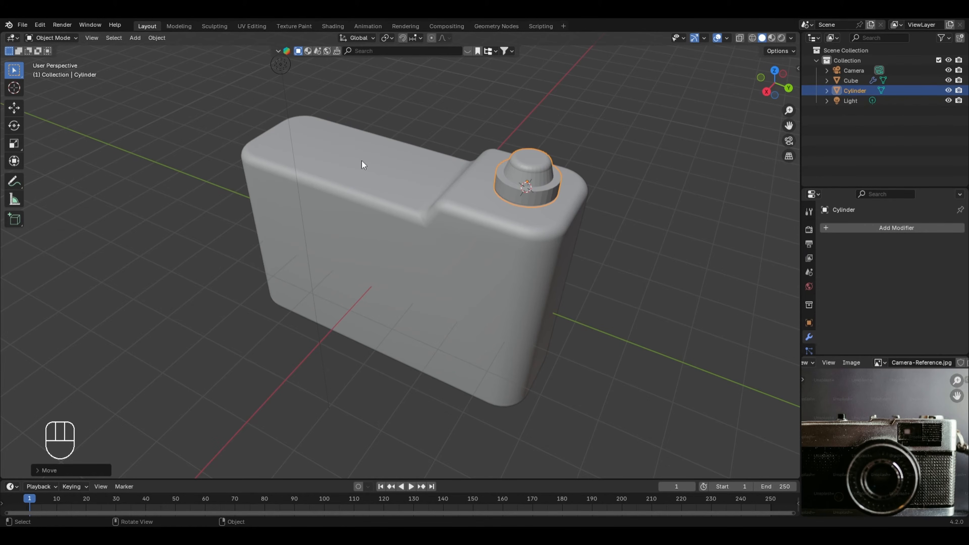
Step: Duplicate the button along Y onto the body's lower section, about 3.8 m away, and duplicate that copy about 1.2 m farther out
key(KP_7)
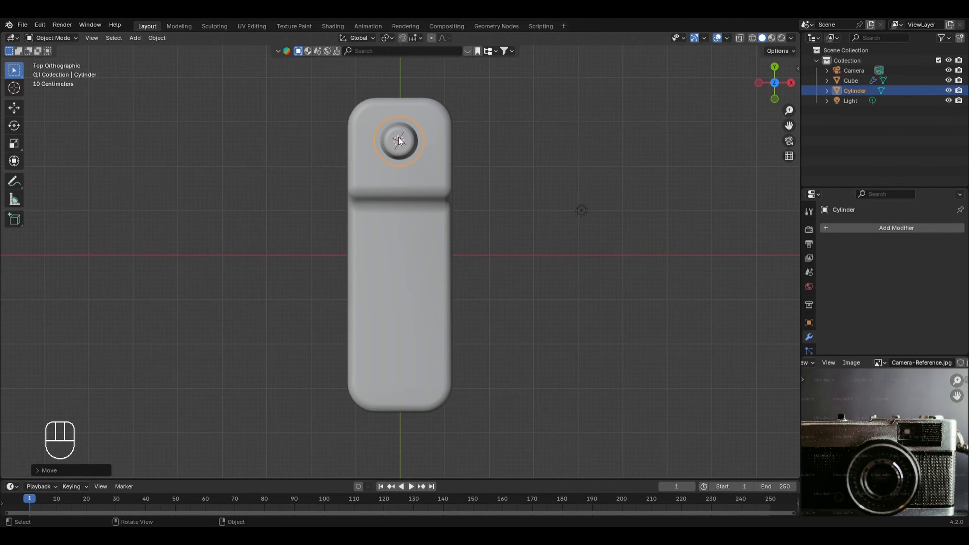
key(shift+d)
key(y)
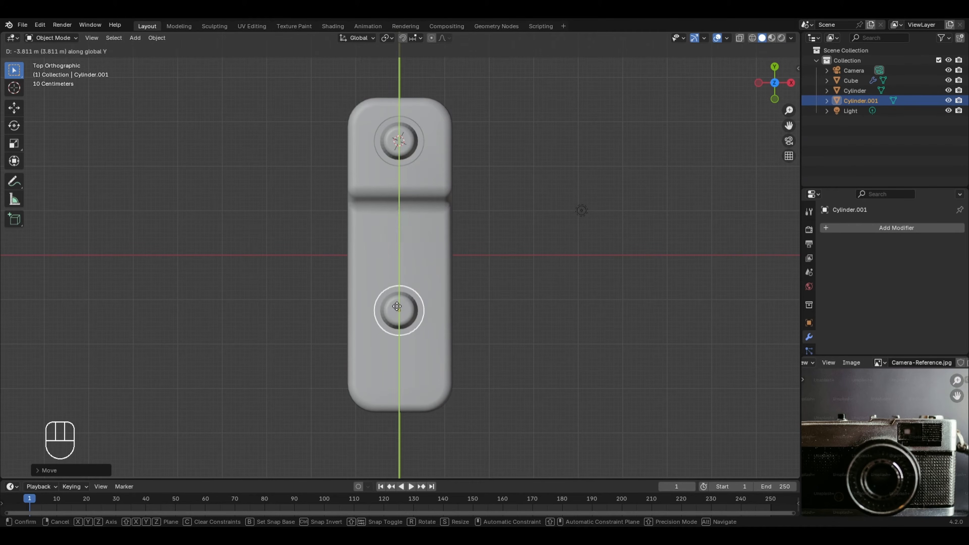
click(397, 306)
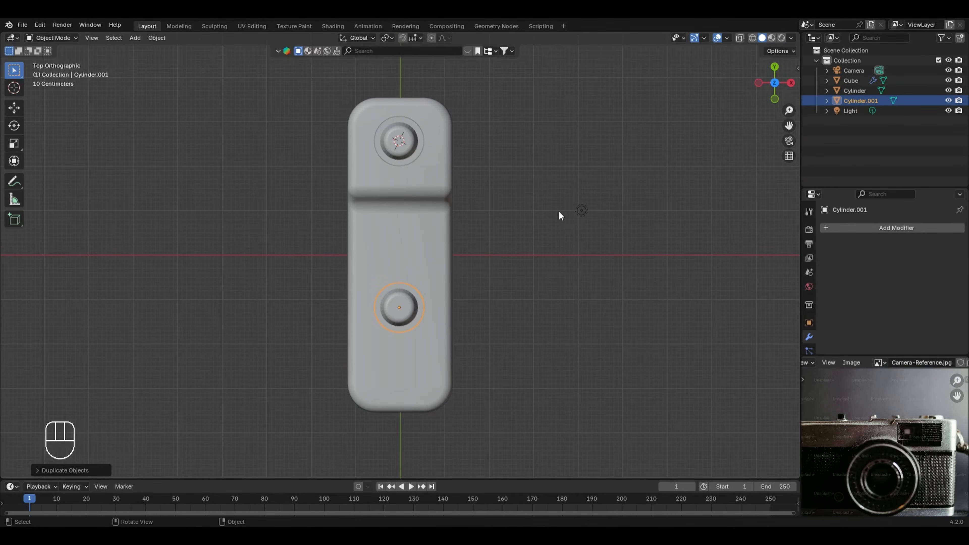
key(shift+d)
key(y)
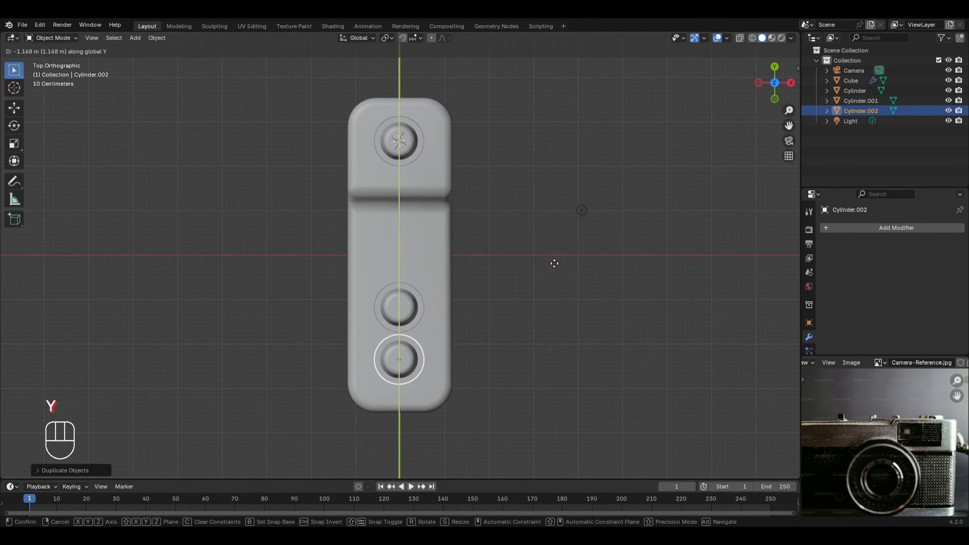
click(549, 269)
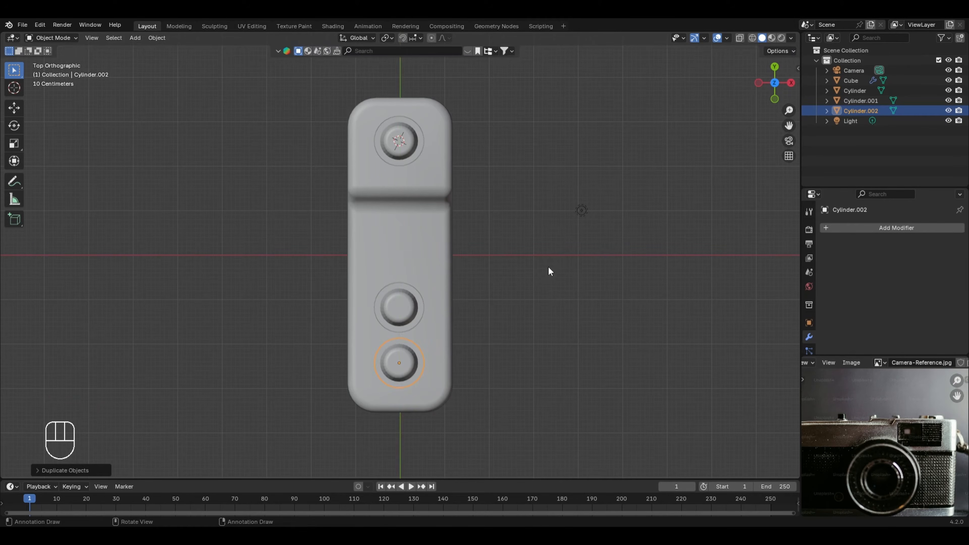
Step: Lower both duplicated buttons together about 0.4 m along Z so they rest on the body's lower section
key(KP_1)
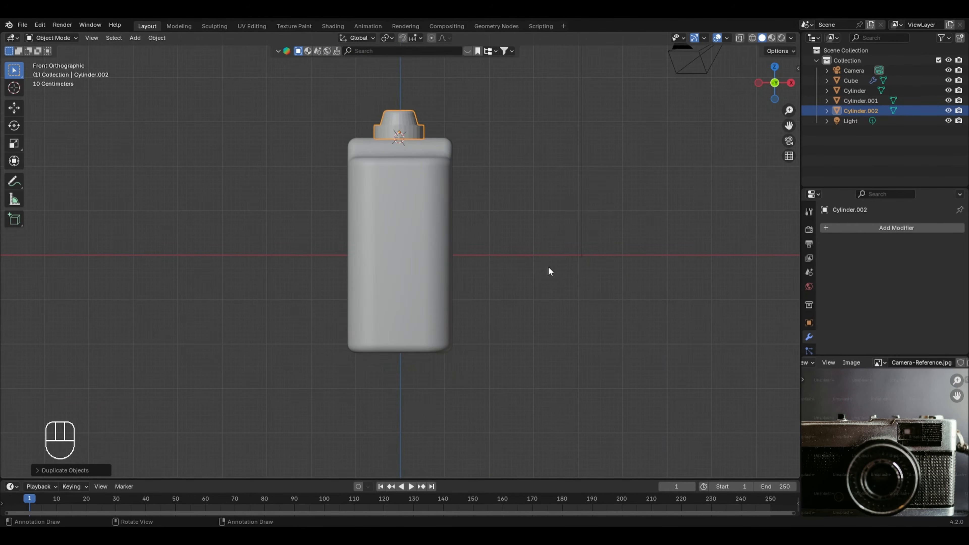
key(KP_3)
drag(233, 72, 391, 139)
key(g)
key(z)
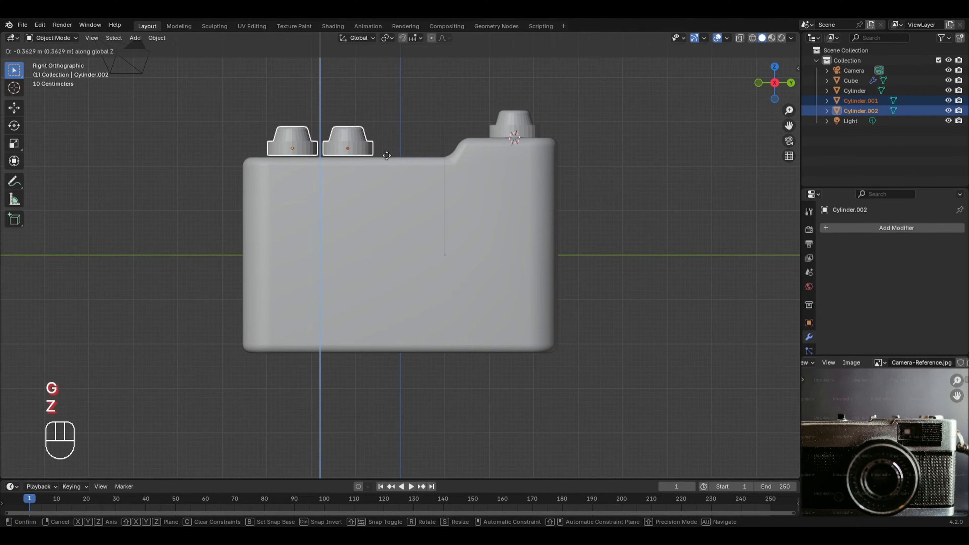
click(391, 152)
middle_drag(390, 153, 357, 195)
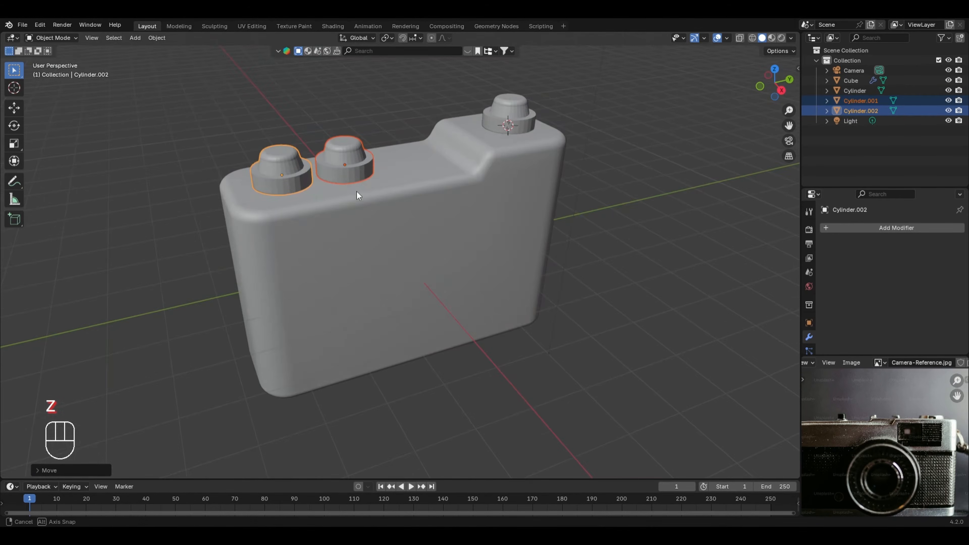
Step: Scale the entire mesh of the outermost duplicated button to about 0.75 in Edit Mode
click(230, 121)
click(273, 161)
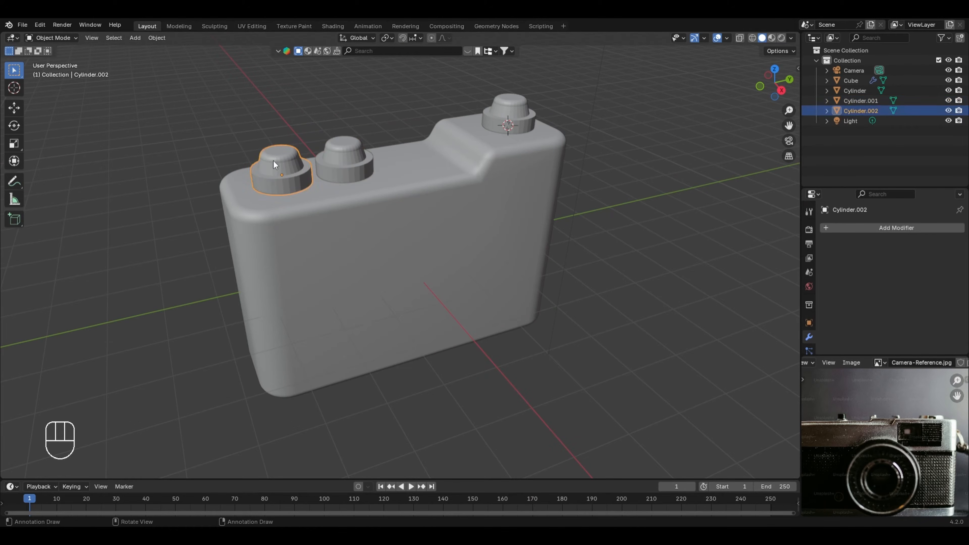
key(Tab)
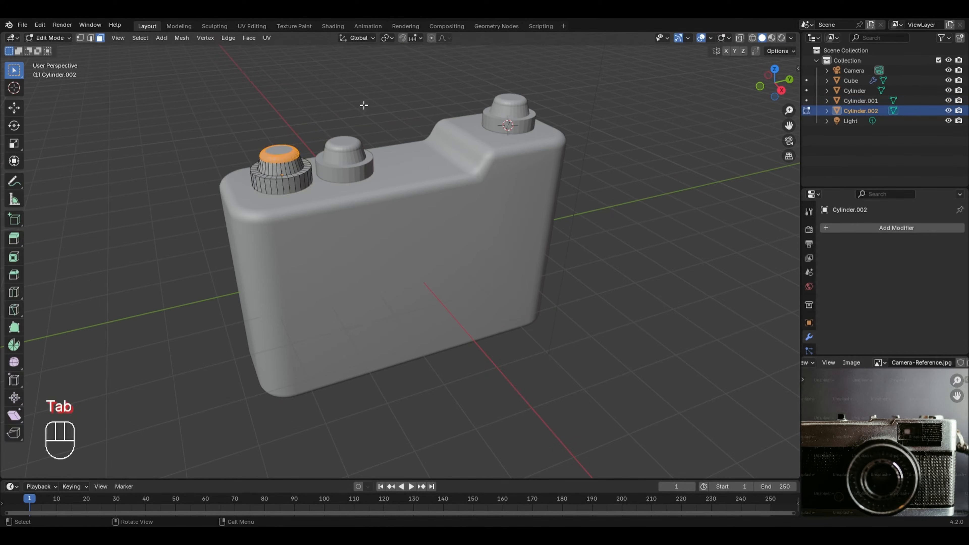
key(a)
key(s)
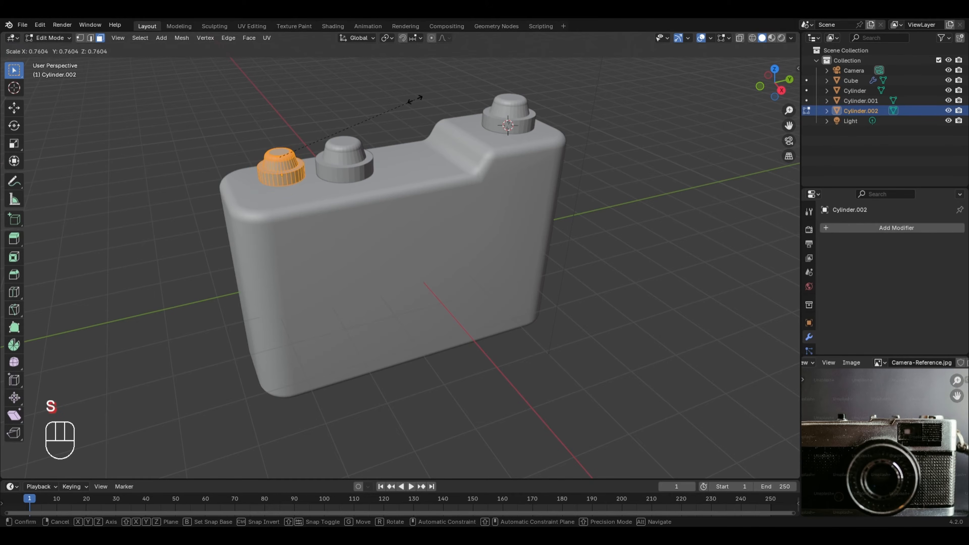
click(409, 101)
key(Tab)
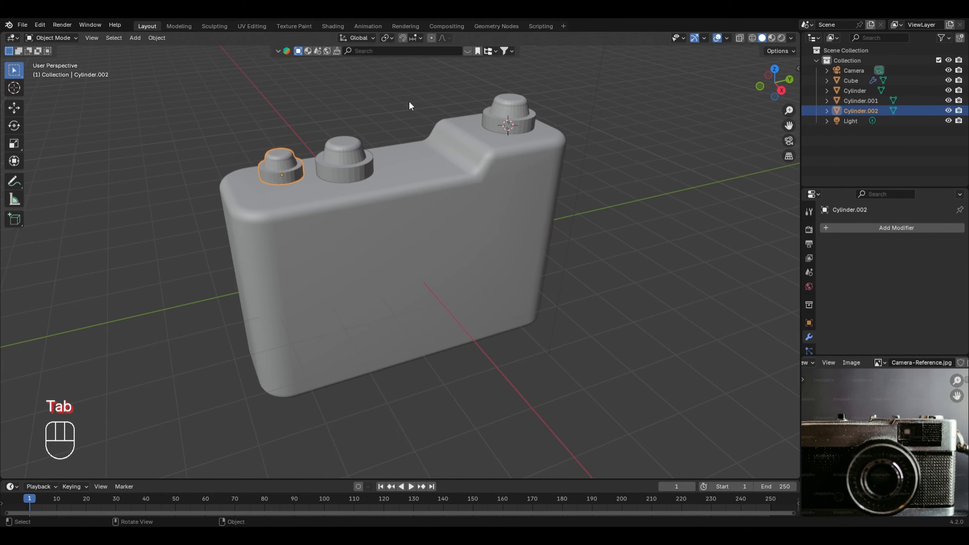
Step: Lower the small button onto the body along Z and shift it along Y toward the body's outer end
key(KP_3)
key(g)
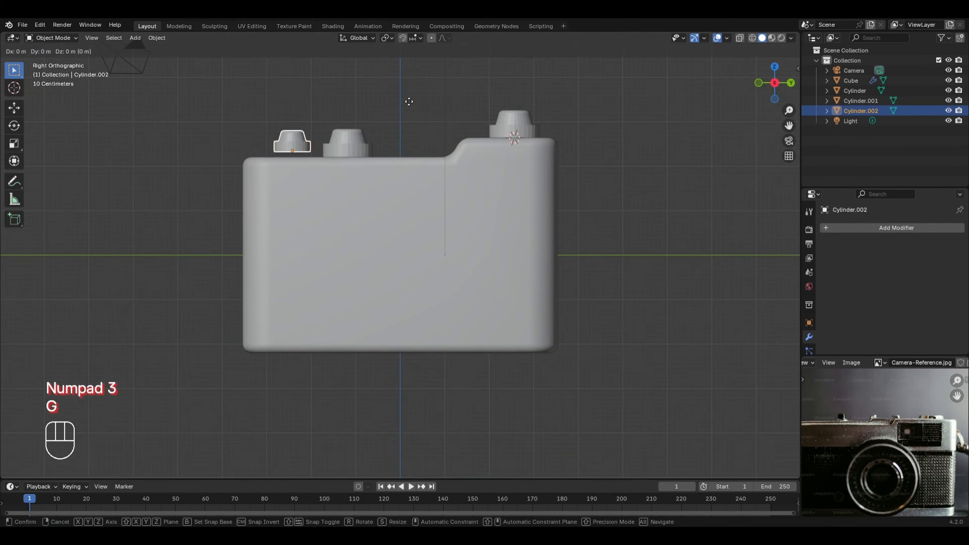
key(z)
click(406, 108)
middle_drag(319, 135, 345, 186)
key(g)
key(y)
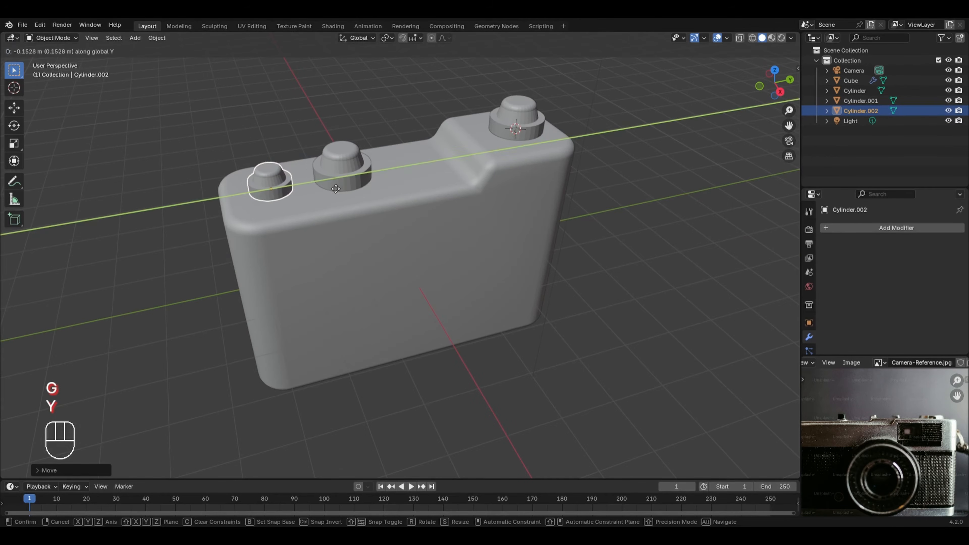
click(343, 167)
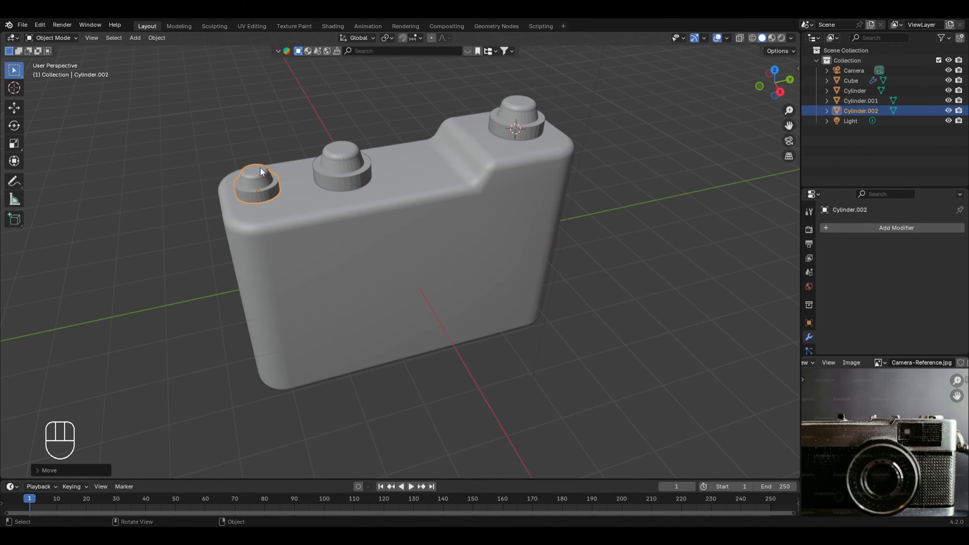
Step: Delete the full-size duplicated button on the body's lower section
click(336, 166)
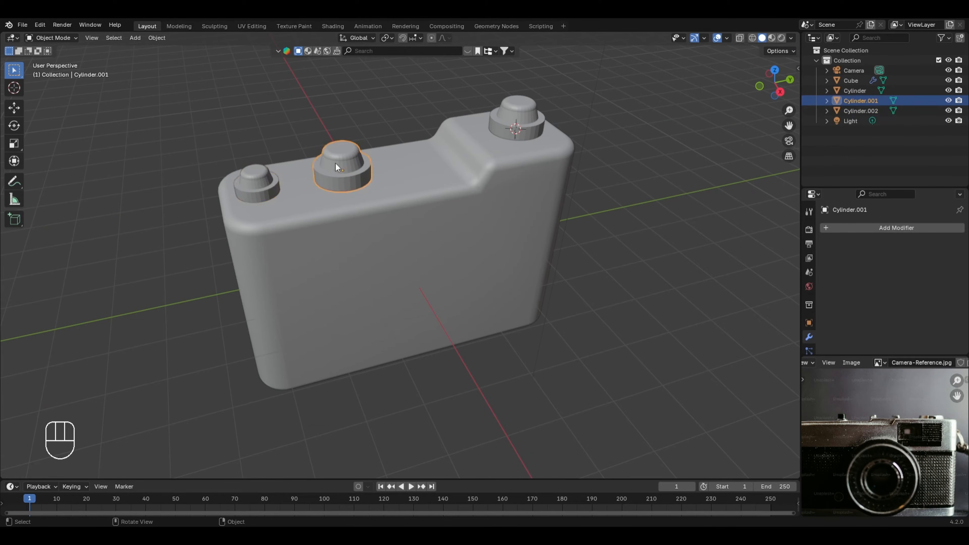
key(x)
click(345, 171)
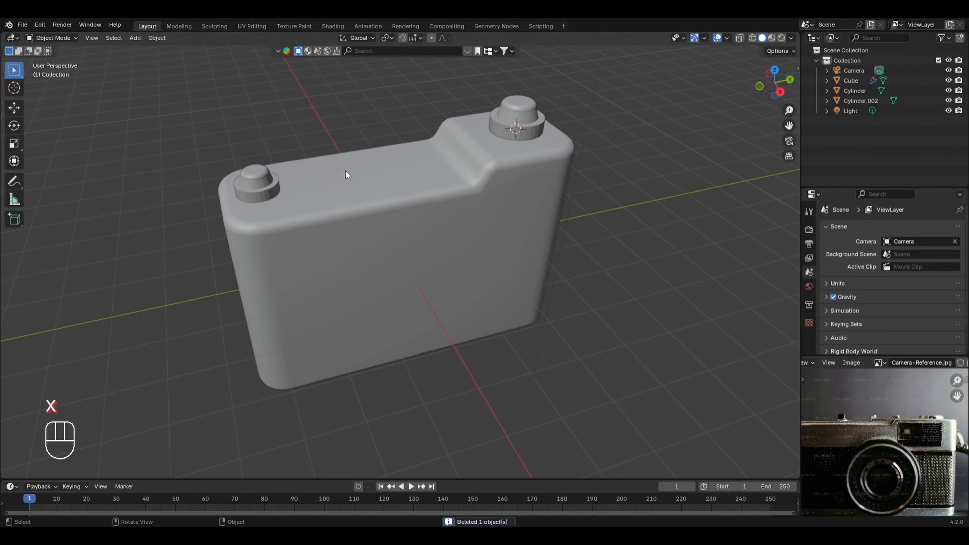
Step: Duplicate the small button along Y by about 0.86 m to place its copy beside it
click(253, 187)
key(shift+d)
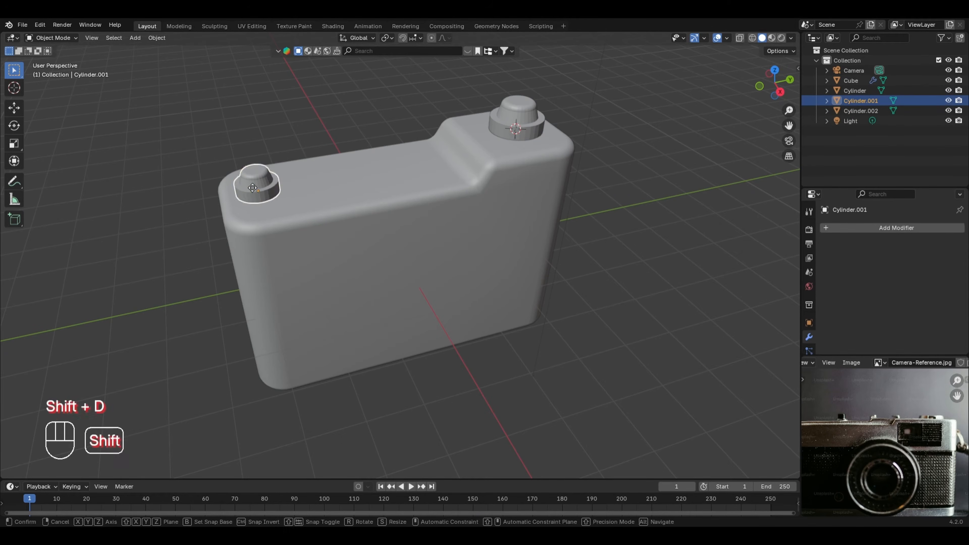
key(y)
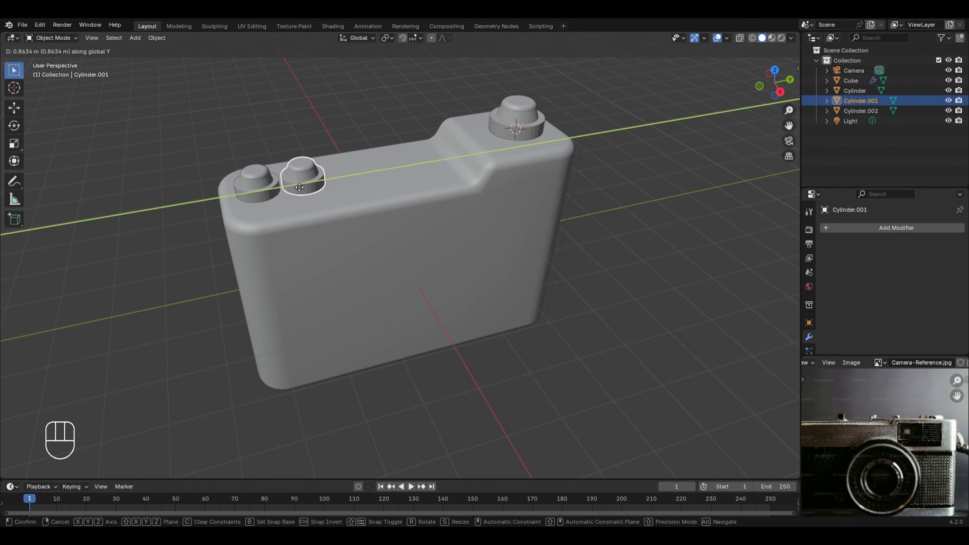
click(300, 187)
mouse_move(213, 262)
middle_down()
mouse_move(384, 266)
mouse_move(227, 257)
middle_up()
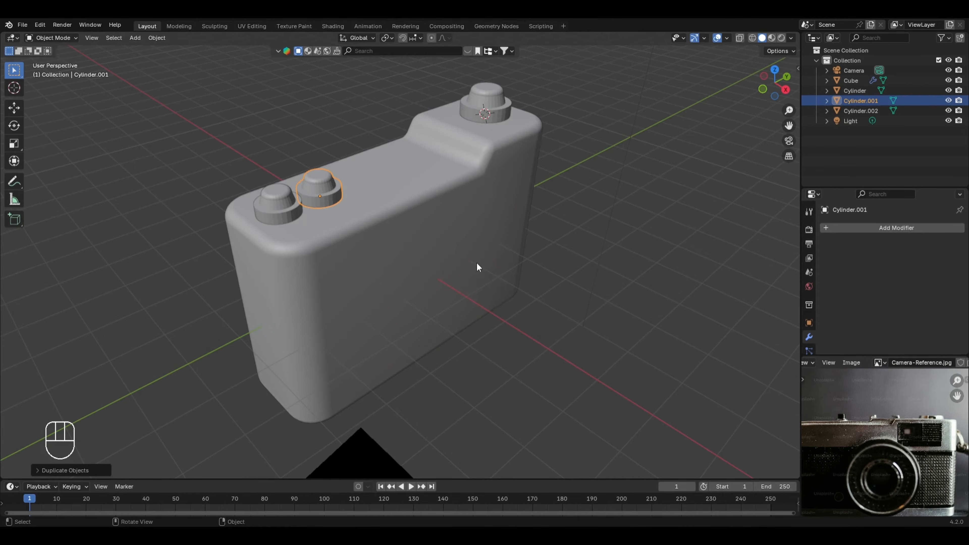
Step: Add a Bevel modifier with 8 segments to the new small button and apply Shade Auto Smooth to it
click(930, 227)
mouse_move(919, 263)
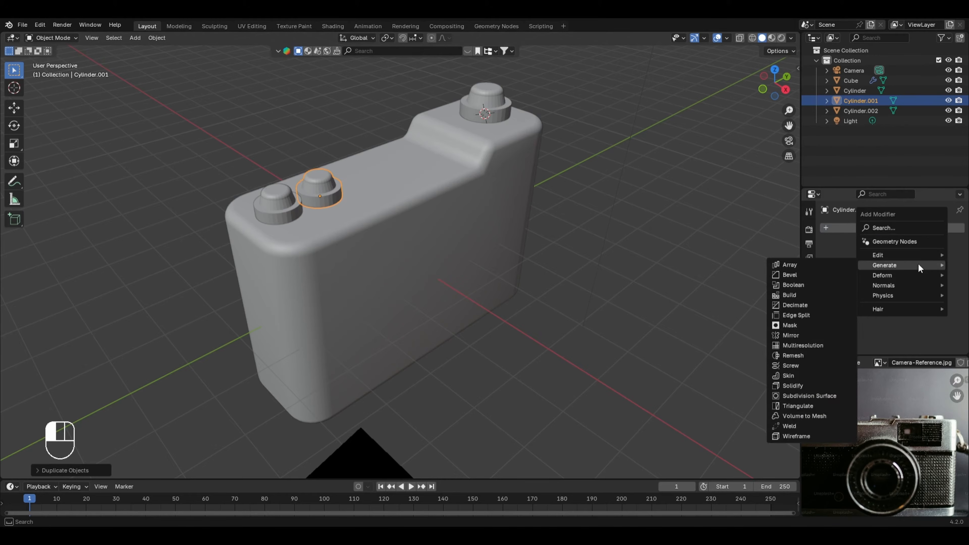
click(806, 275)
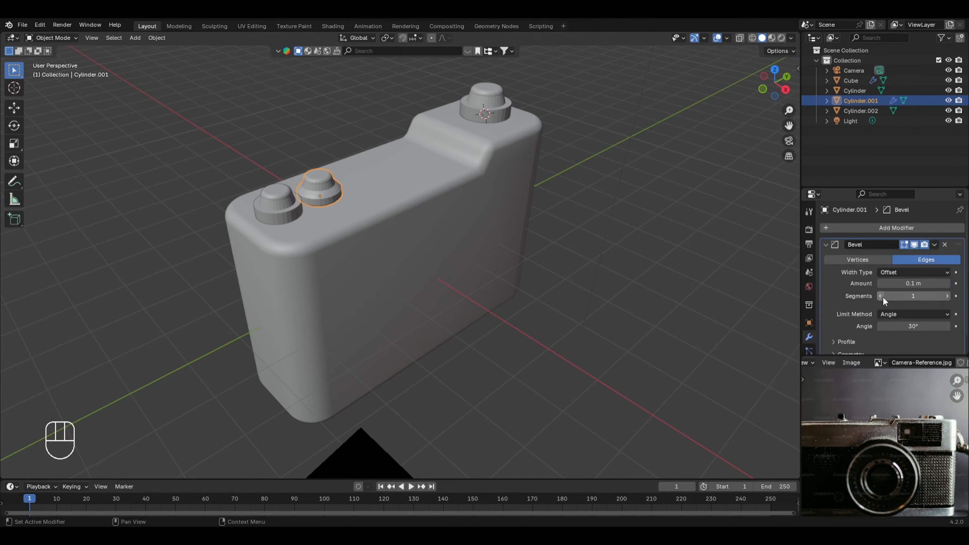
mouse_move(907, 298)
mouse_down()
mouse_move(926, 299)
mouse_move(927, 283)
mouse_move(898, 285)
mouse_up()
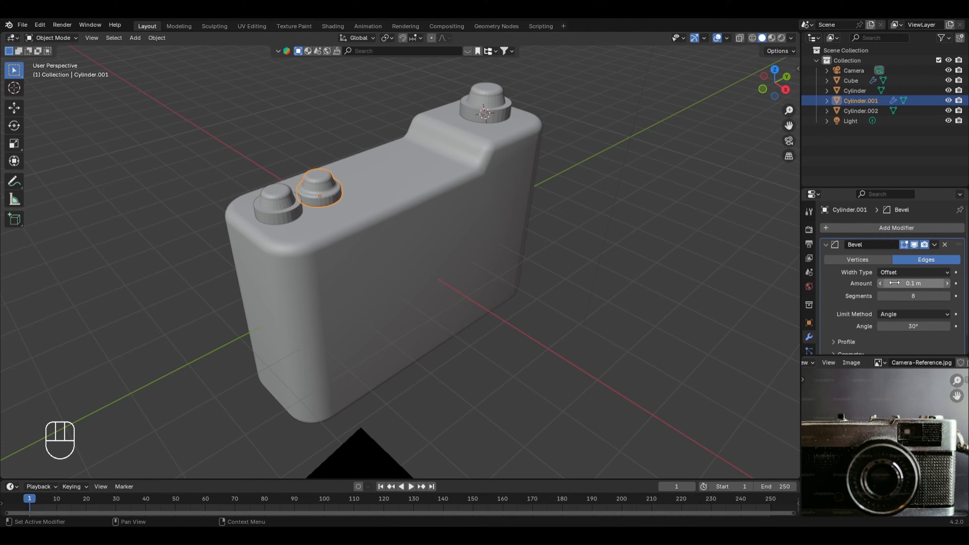
right_click(346, 184)
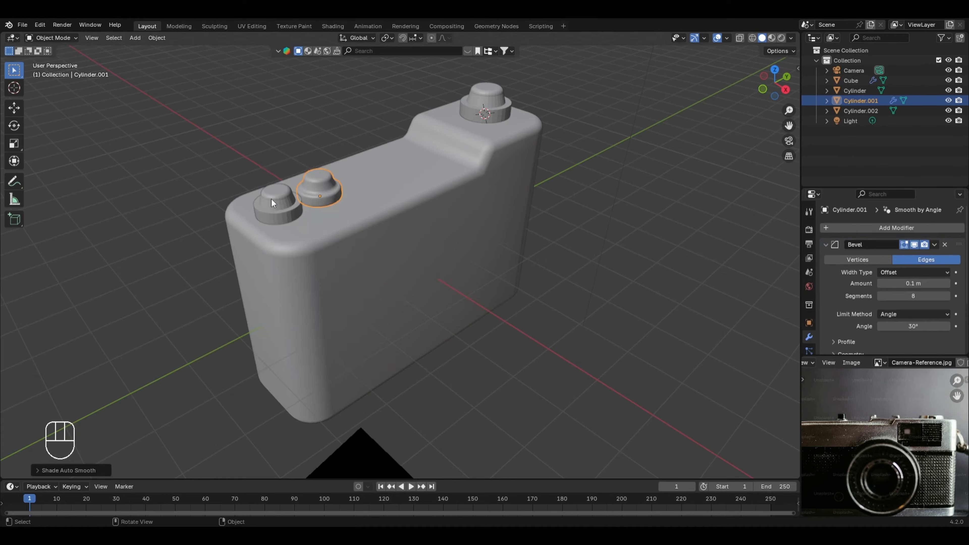
Step: Add a Bevel modifier with 8 segments to the outer small button and apply Shade Auto Smooth to it
click(277, 205)
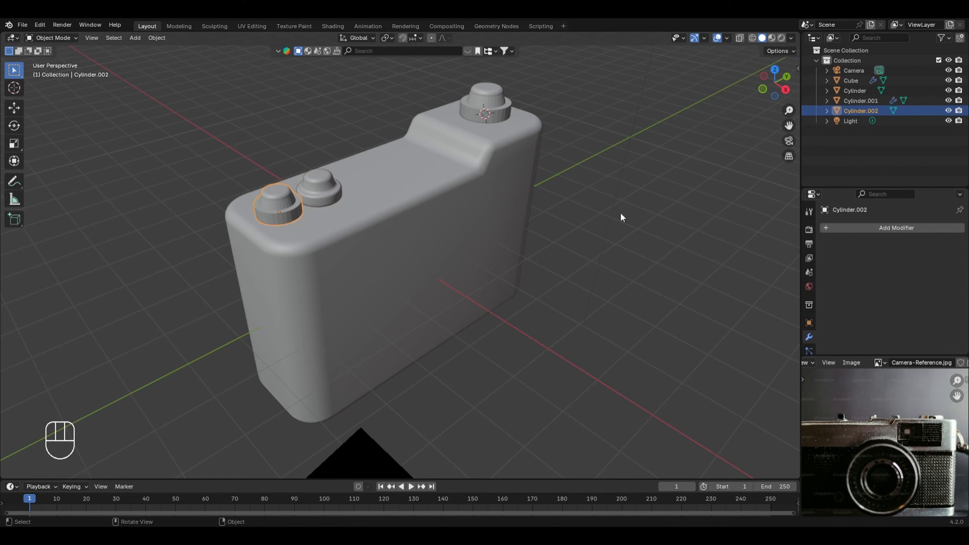
click(877, 227)
mouse_move(877, 229)
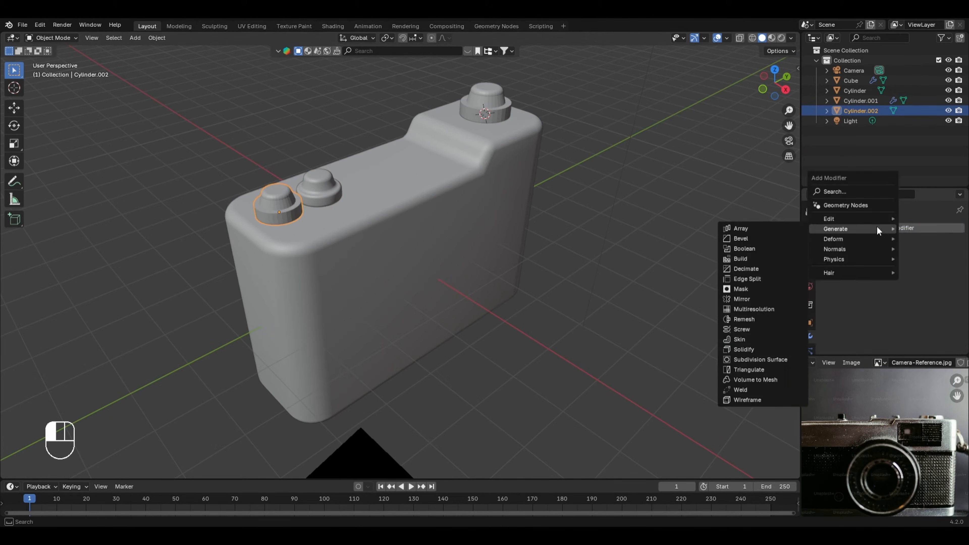
click(783, 238)
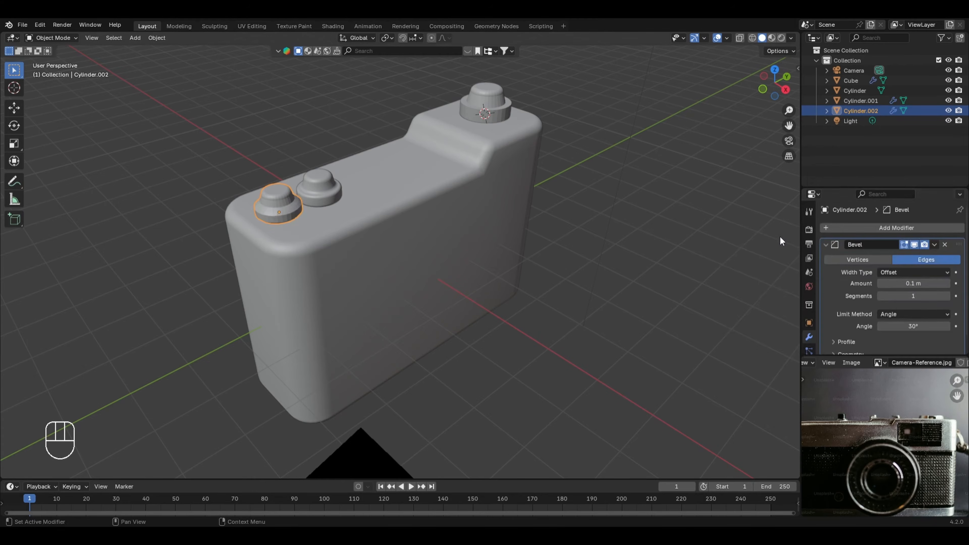
click(908, 295)
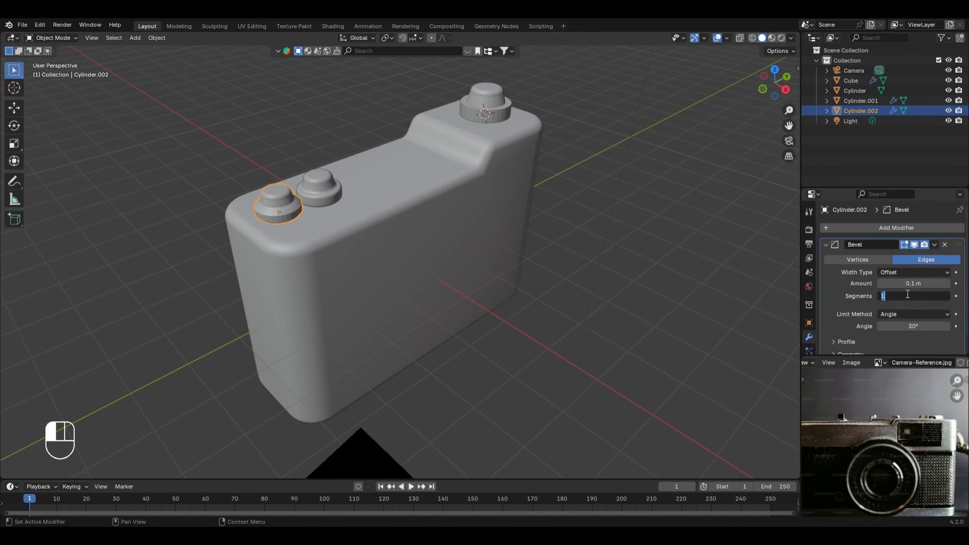
text(8)
key(Return)
right_click(257, 187)
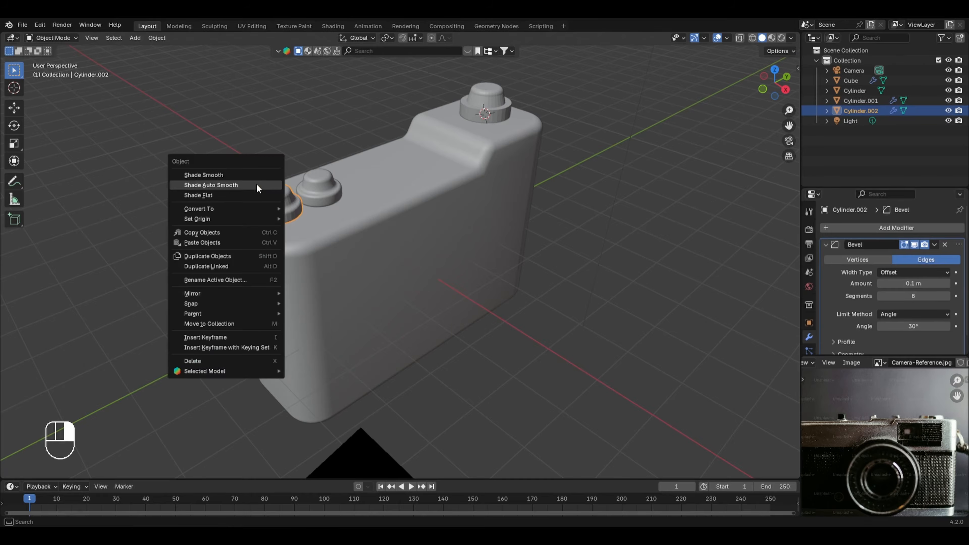
click(255, 185)
Step: Add a Bevel modifier with 8 segments to the large button on the raised section and apply Shade Auto Smooth
click(495, 97)
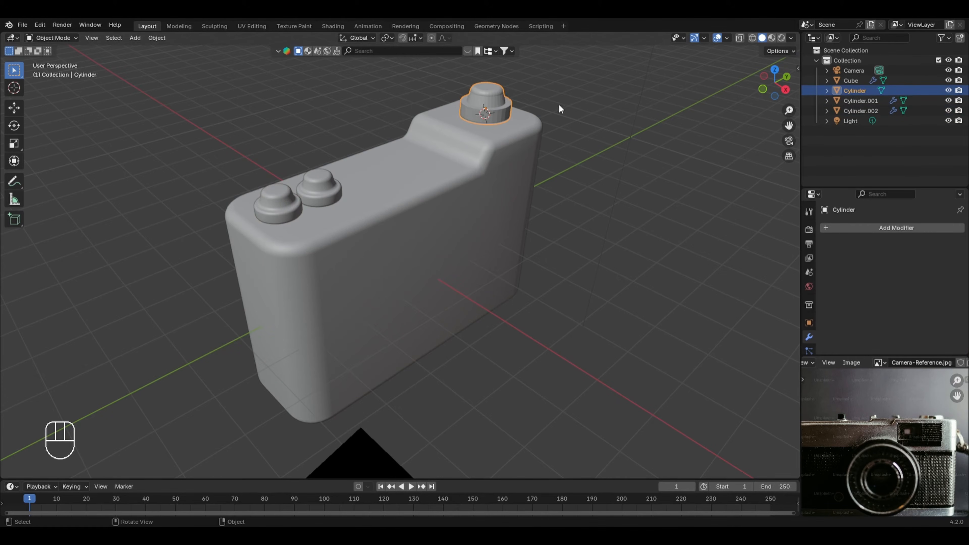
click(906, 228)
mouse_move(869, 229)
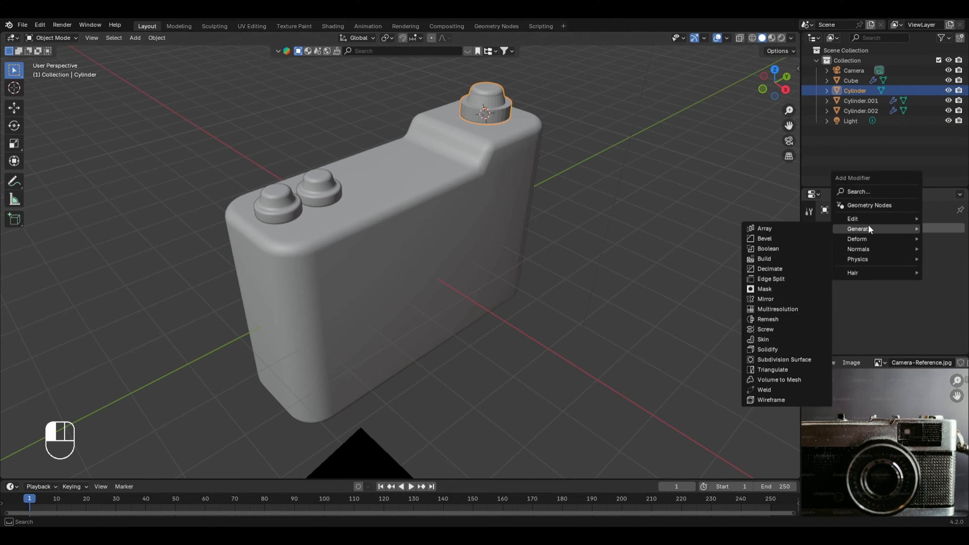
click(777, 239)
click(921, 297)
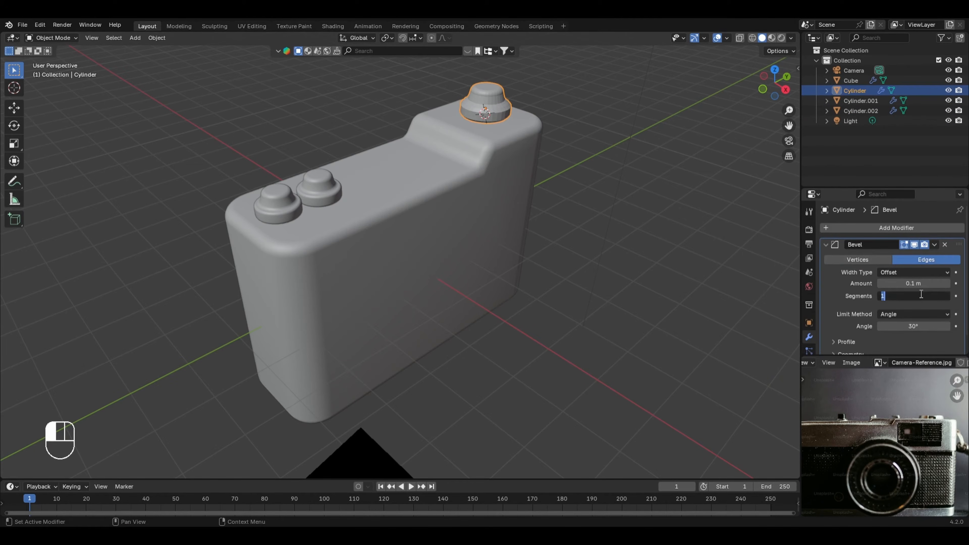
text(8)
key(Return)
right_click(523, 131)
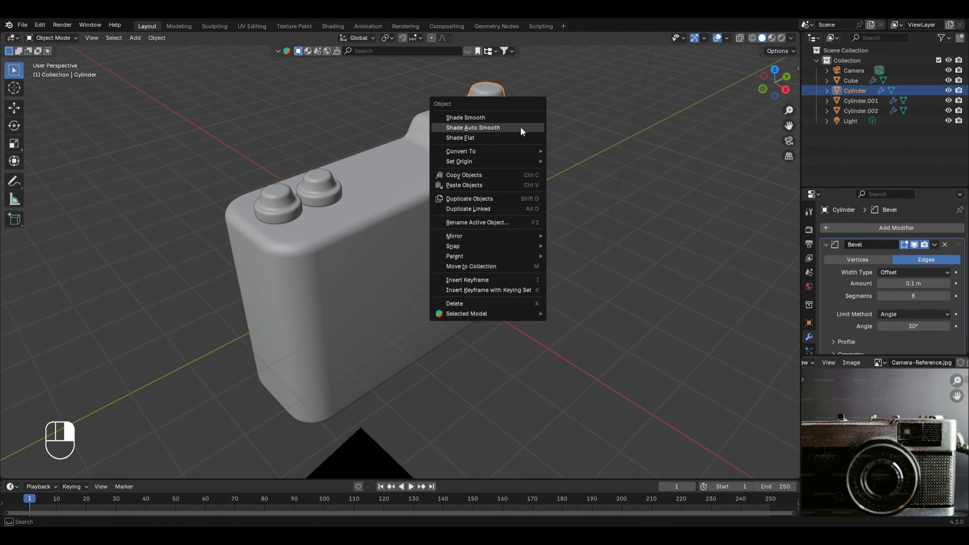
click(521, 128)
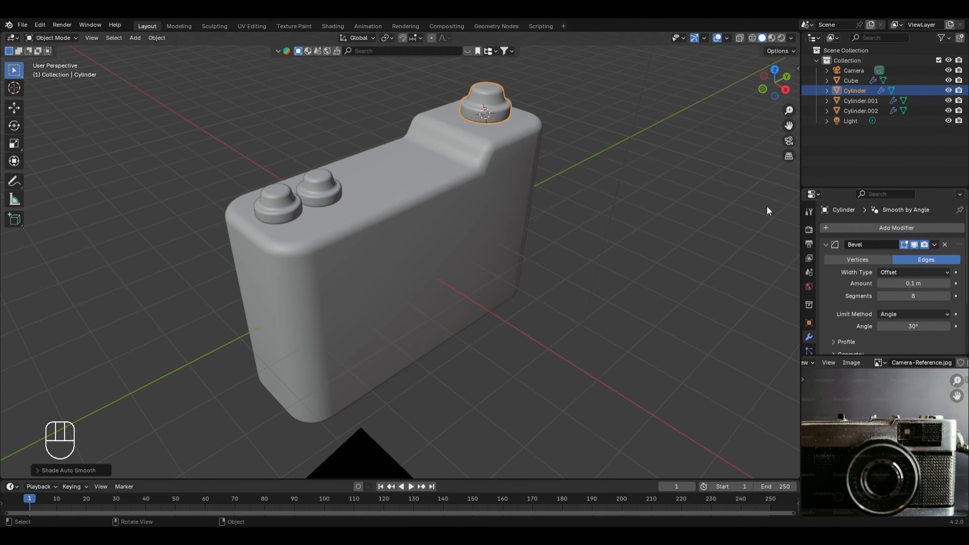
key(Tab)
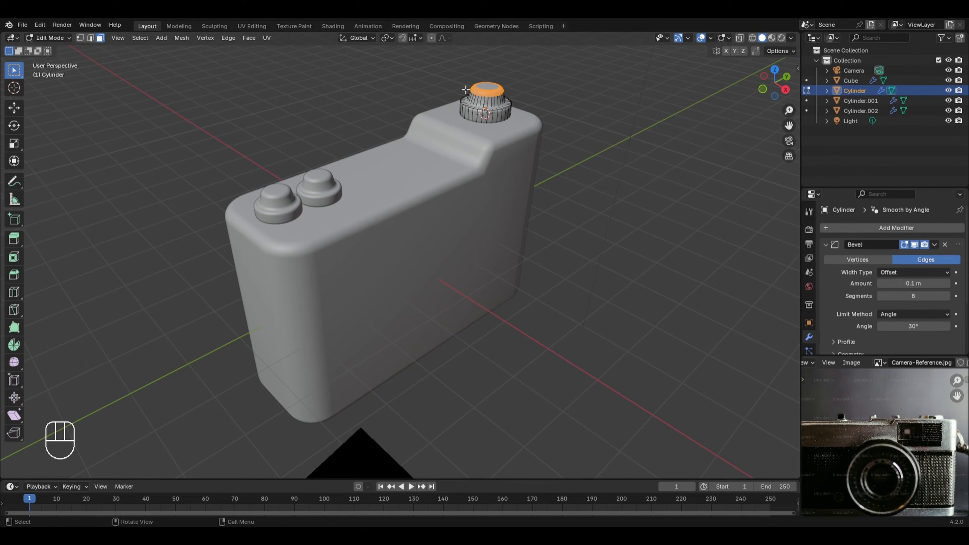
key(Tab)
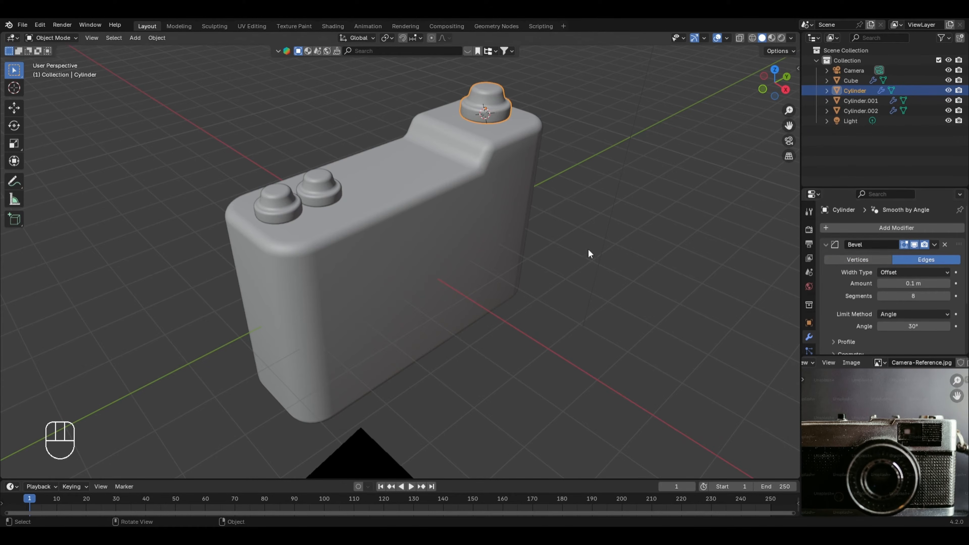
key(Tab)
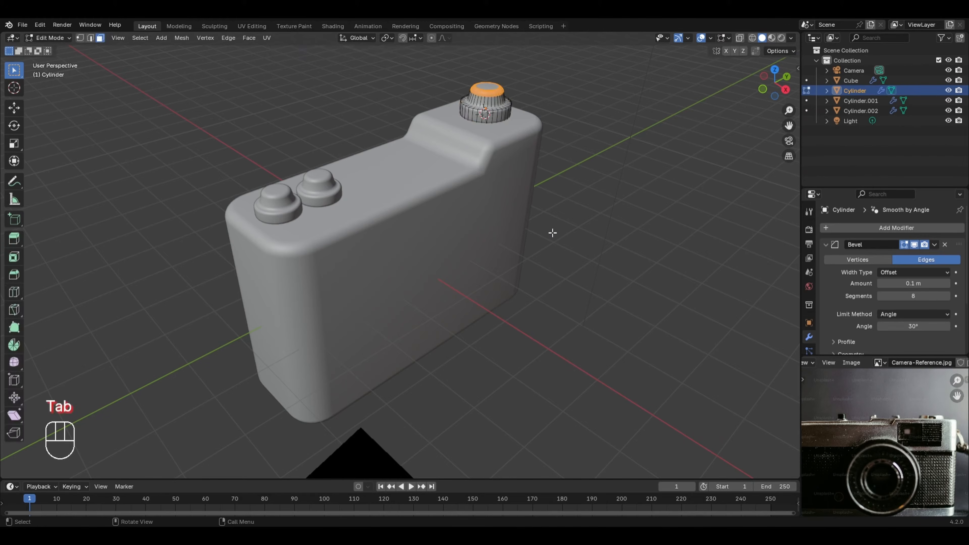
key(ctrl)
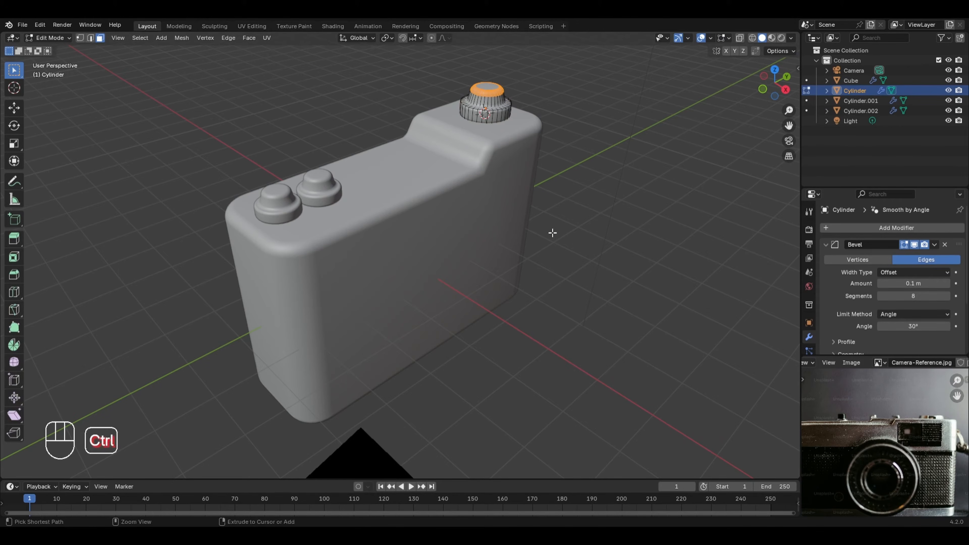
key(ctrl+b)
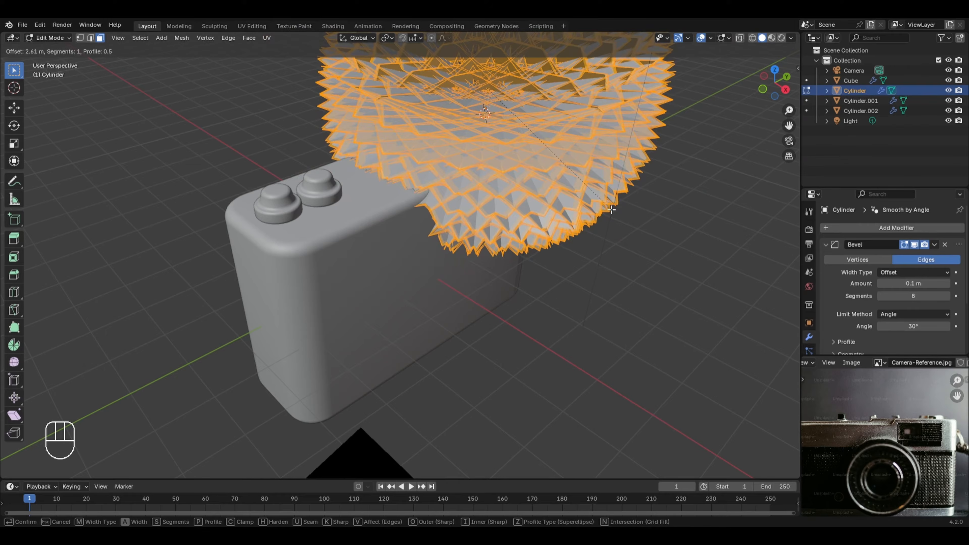
key(Escape)
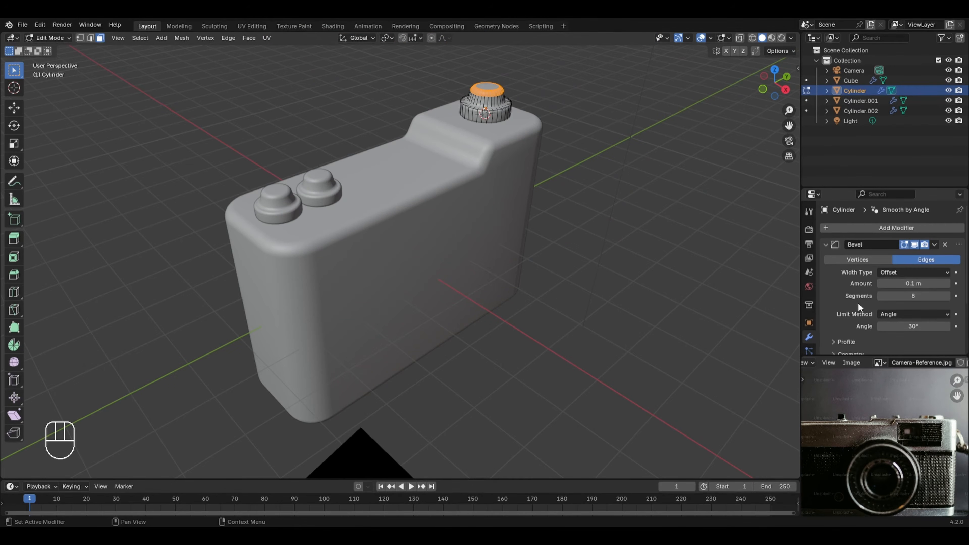
scroll(620, 74, up, 5)
shift+middle_drag(631, 85, 580, 273)
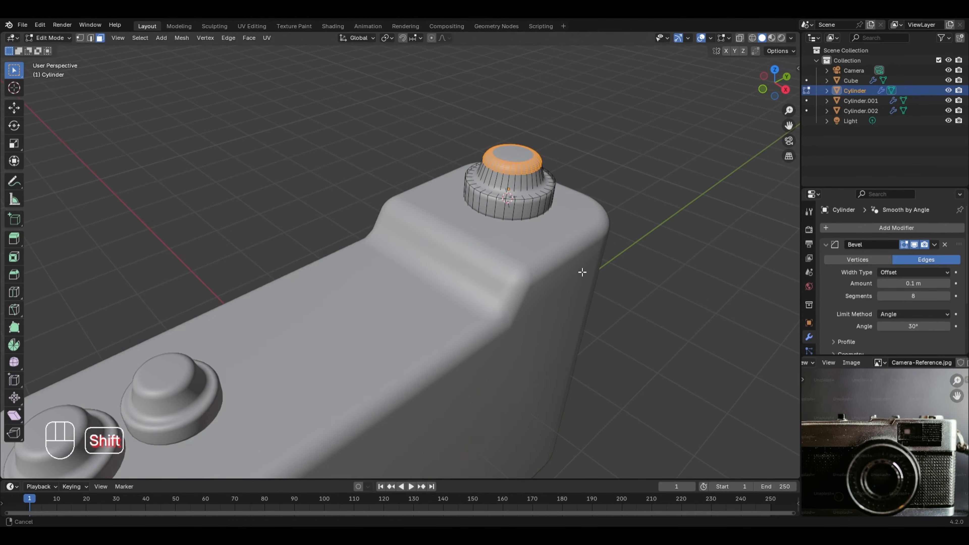
key(2)
alt+click(519, 200)
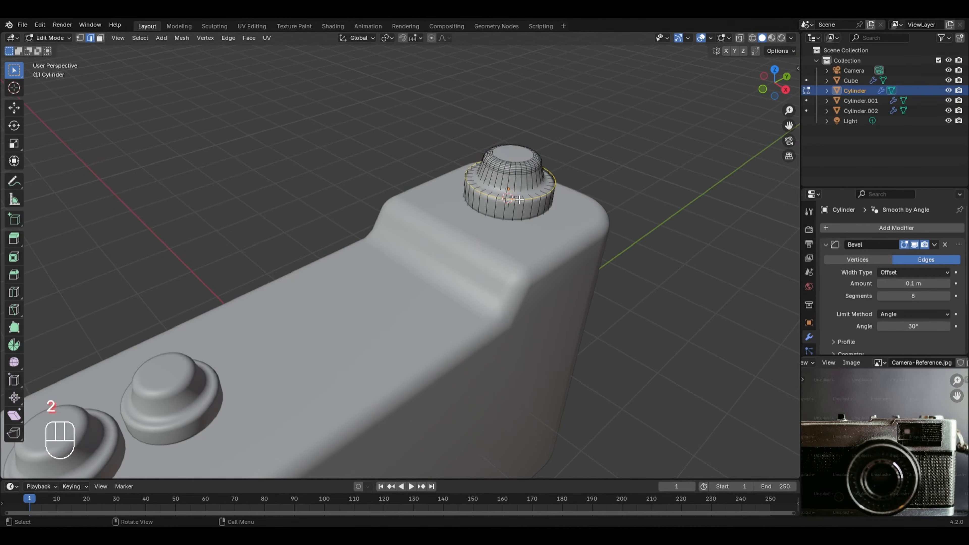
key(ctrl+b)
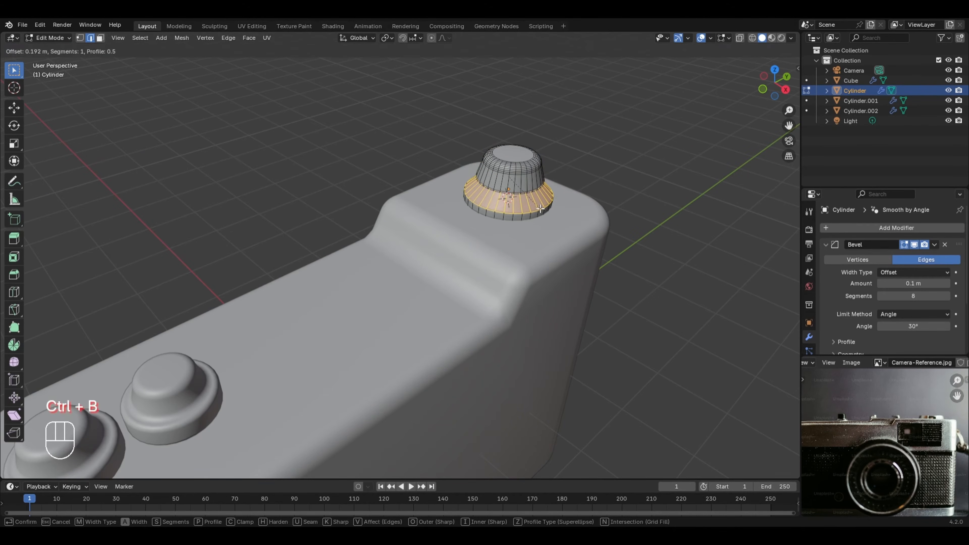
scroll(538, 209, up, 3)
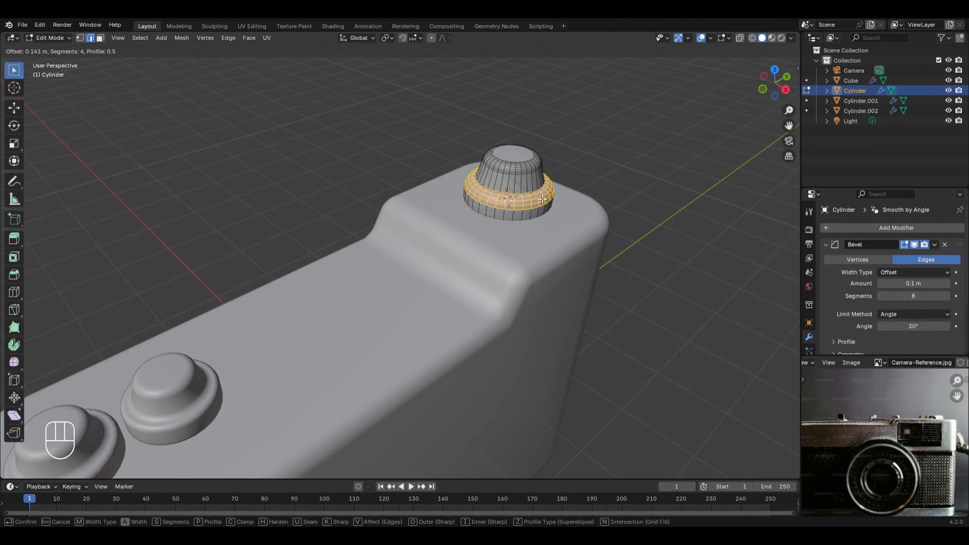
key(Escape)
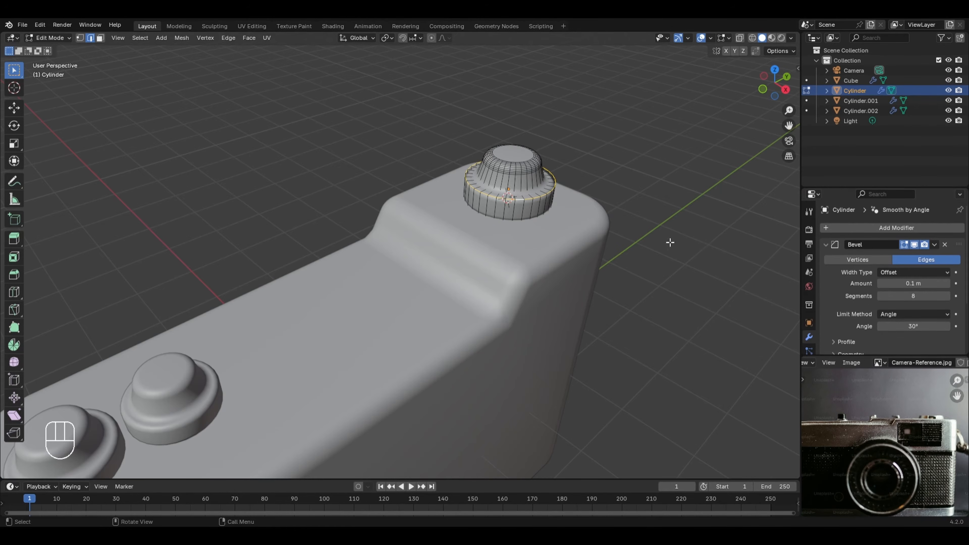
scroll(654, 232, down, 4)
key(Tab)
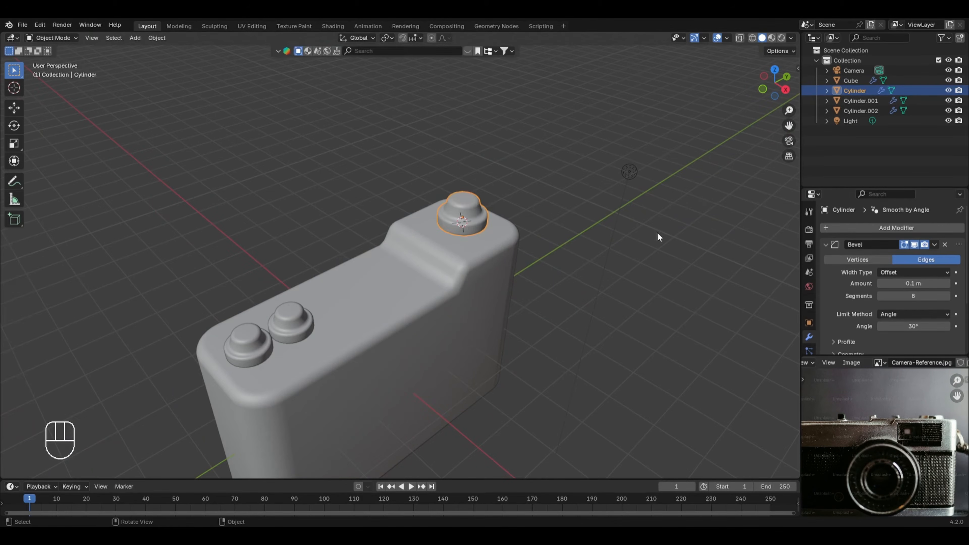
Step: Deselect the large button and add a new mesh cylinder to the scene for the camera lens
click(657, 233)
middle_drag(451, 353, 441, 282)
scroll(441, 286, down, 2)
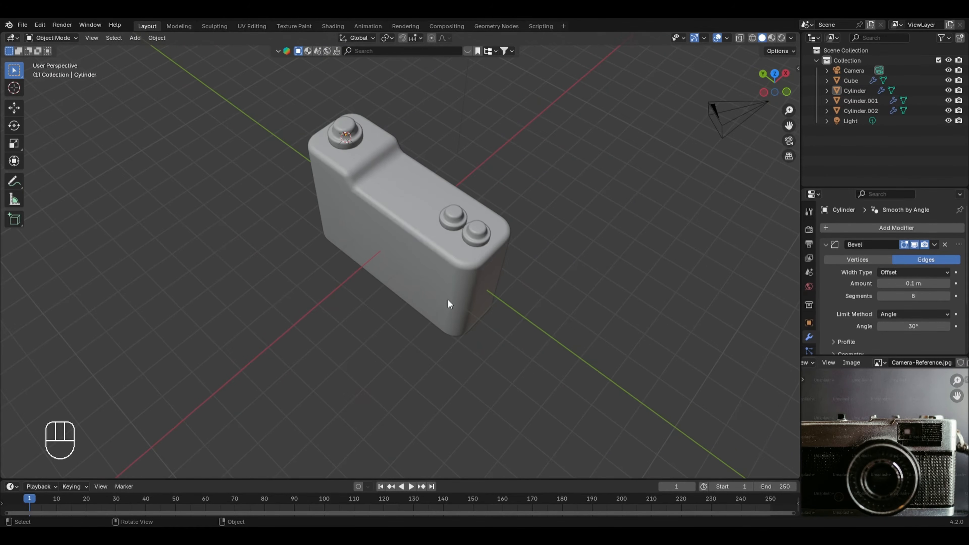
key(shift+a)
mouse_move(442, 182)
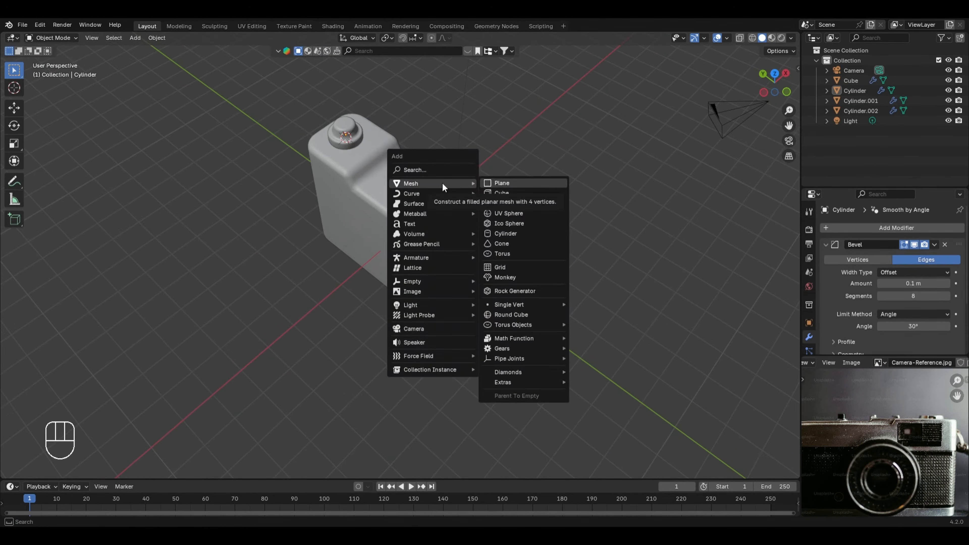
click(514, 231)
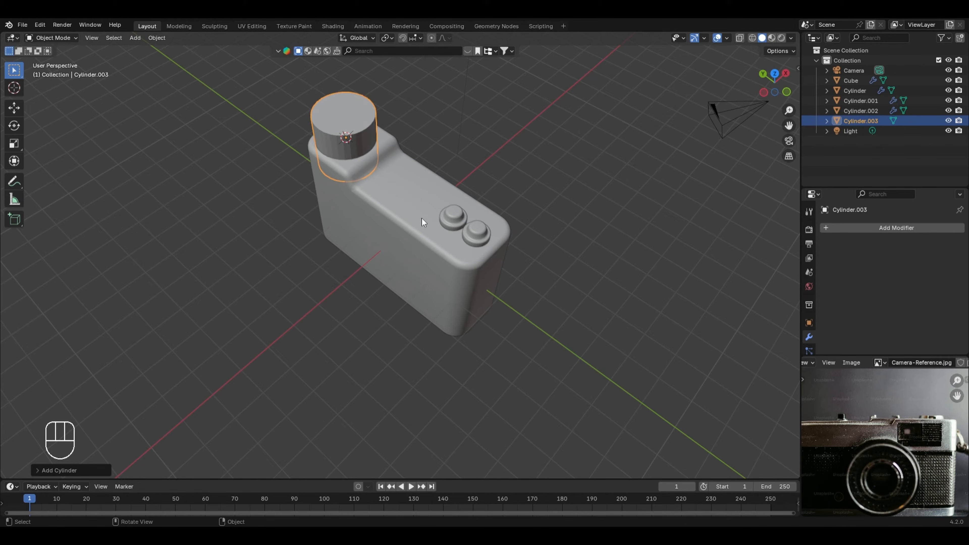
Step: Reset the 3D cursor to the world origin and snap the new cylinder to it
key(shift+c)
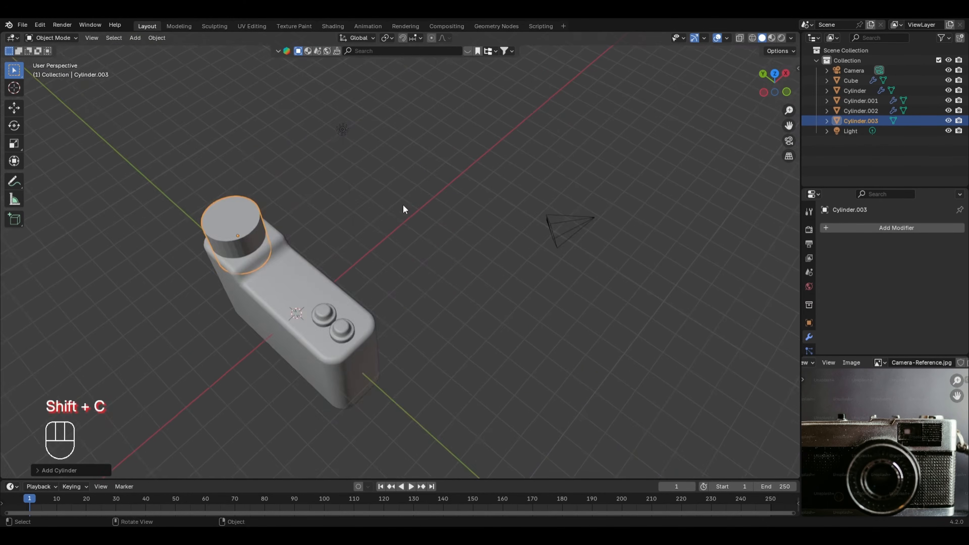
shift+middle_drag(403, 206, 366, 257)
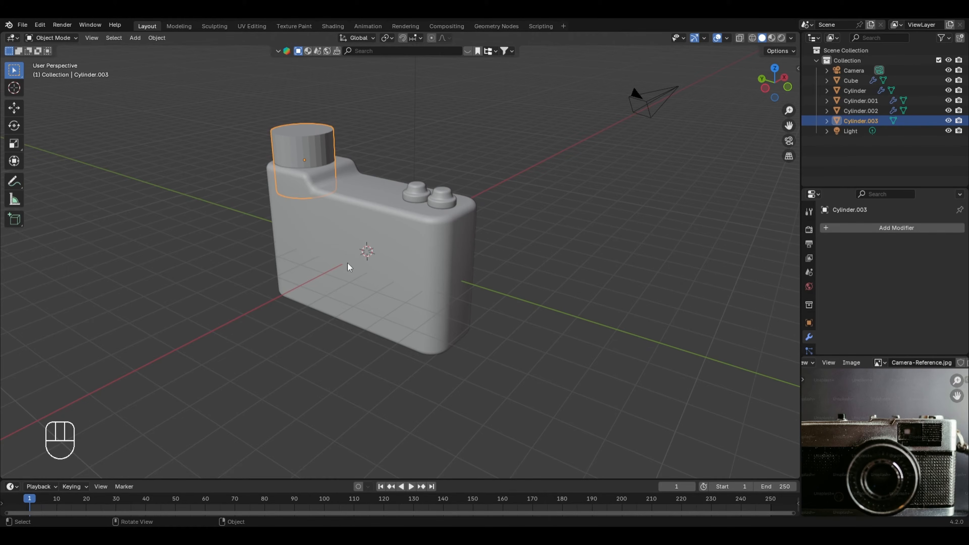
key(shift+s)
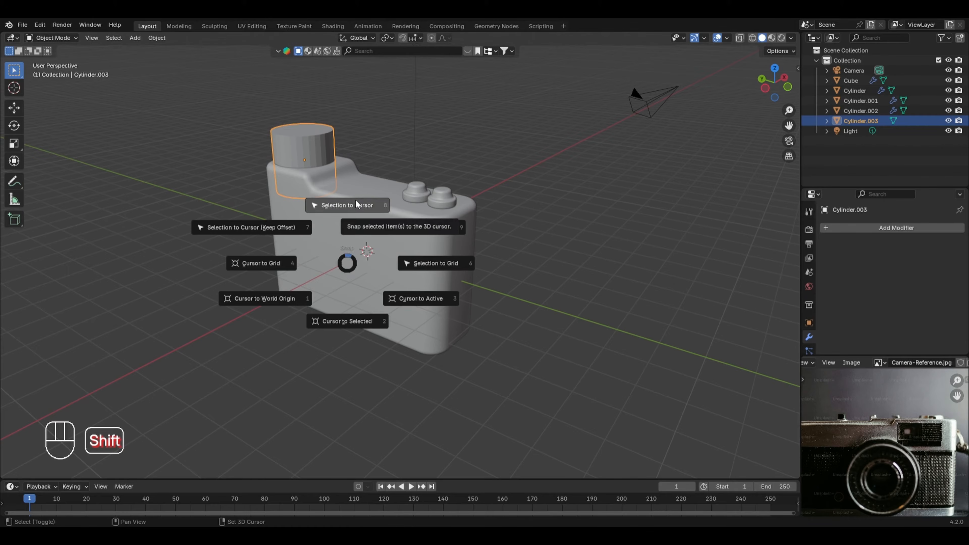
click(355, 191)
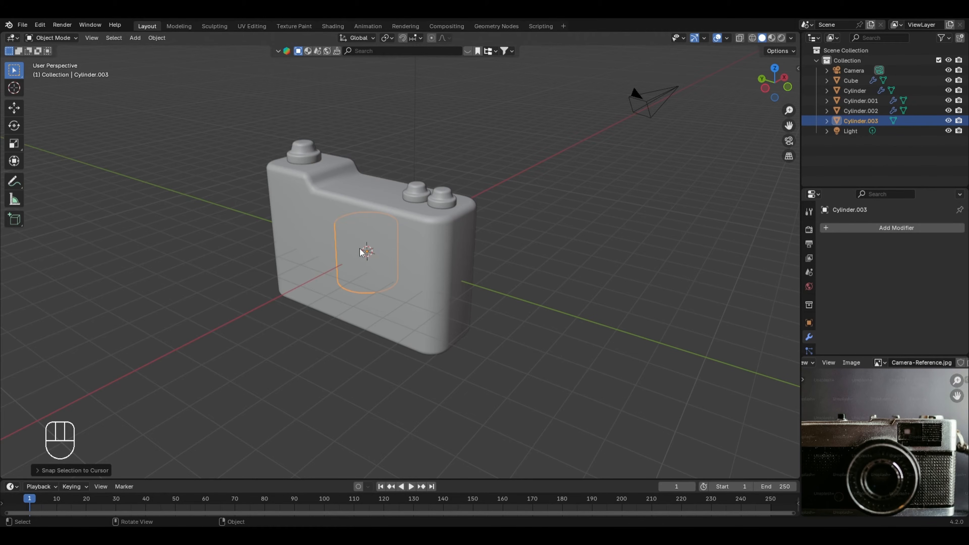
Step: Turn on X-ray and rotate the cylinder's mesh 90° about the Y axis in Edit Mode
key(Tab)
key(alt+z)
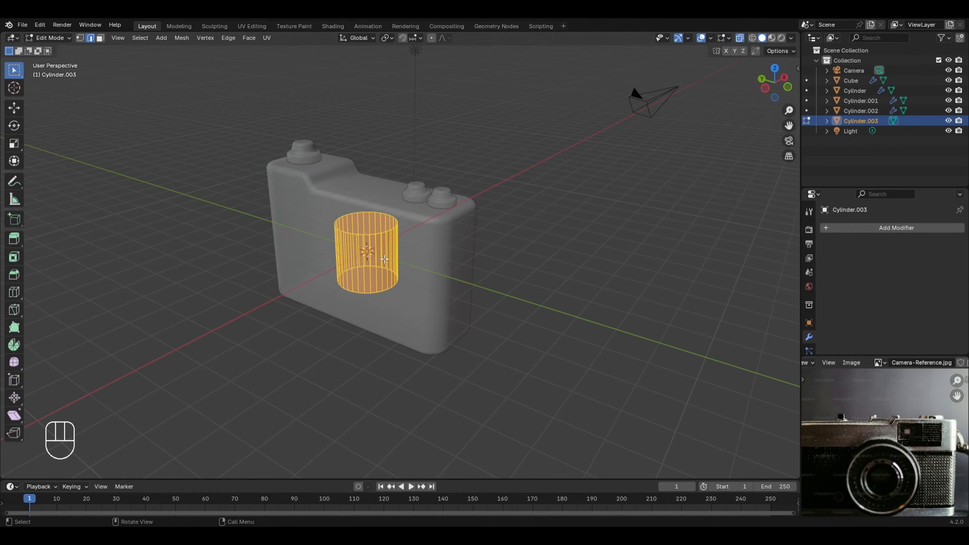
key(r)
key(y)
key(KP_9)
key(KP_0)
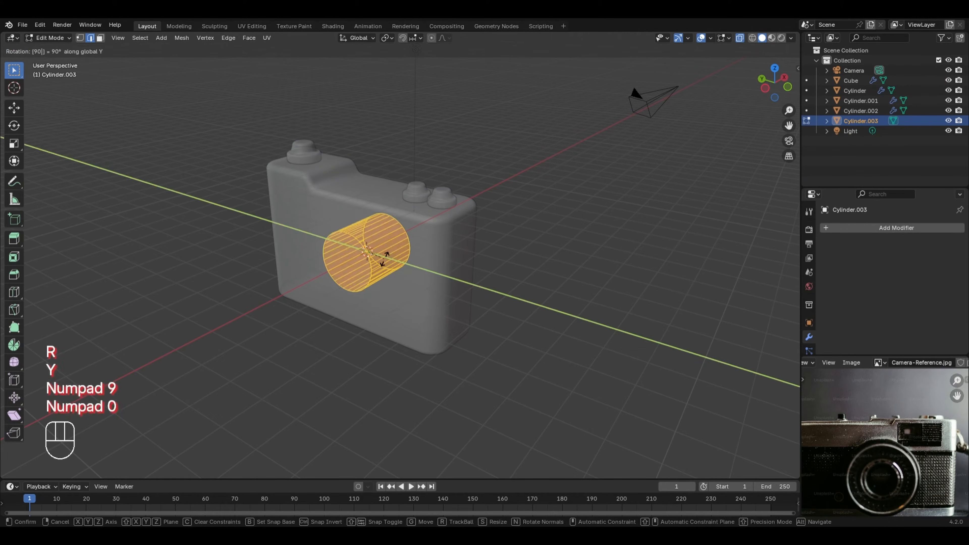
key(Return)
Step: Scale the cylinder's mesh up uniformly by about 1.88 in the right orthographic view and return to Object Mode
key(KP_3)
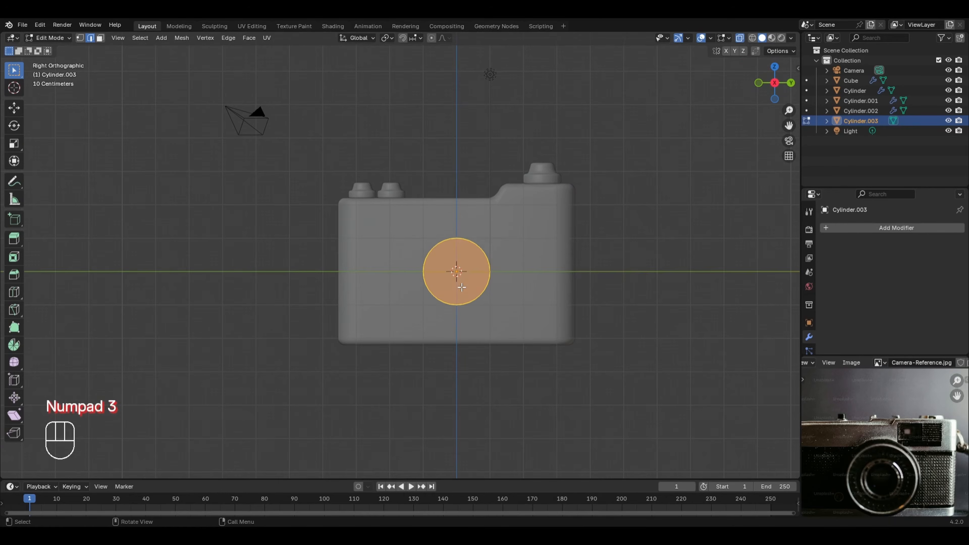
key(s)
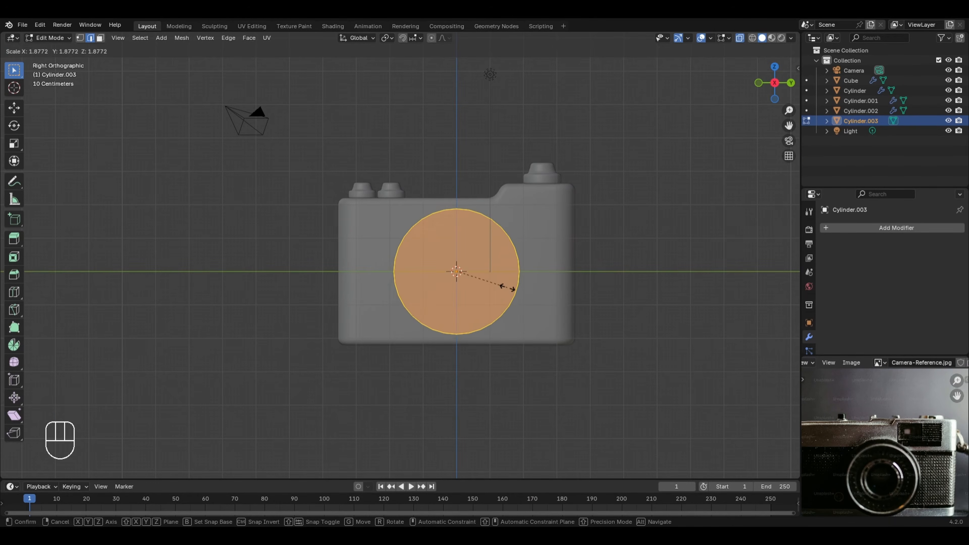
click(507, 287)
middle_drag(508, 287, 697, 168)
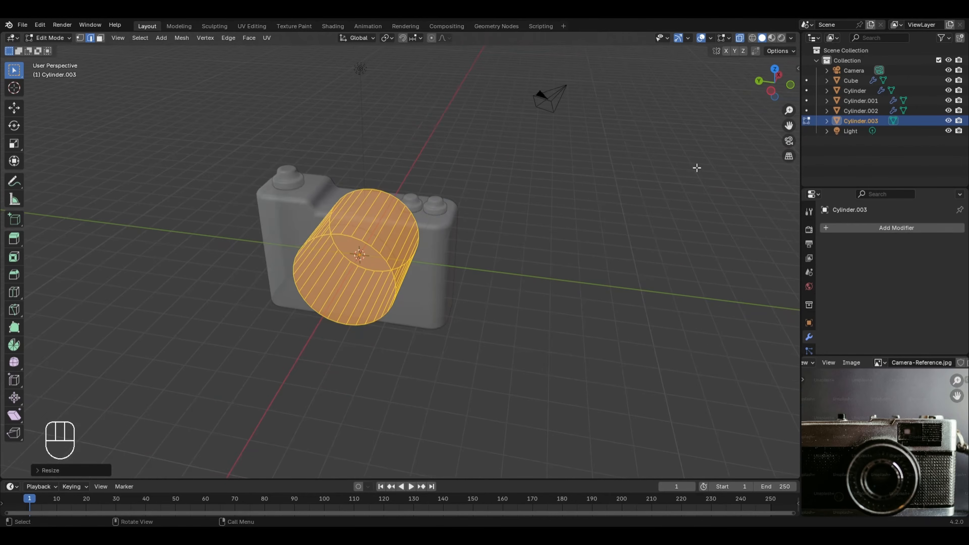
key(Tab)
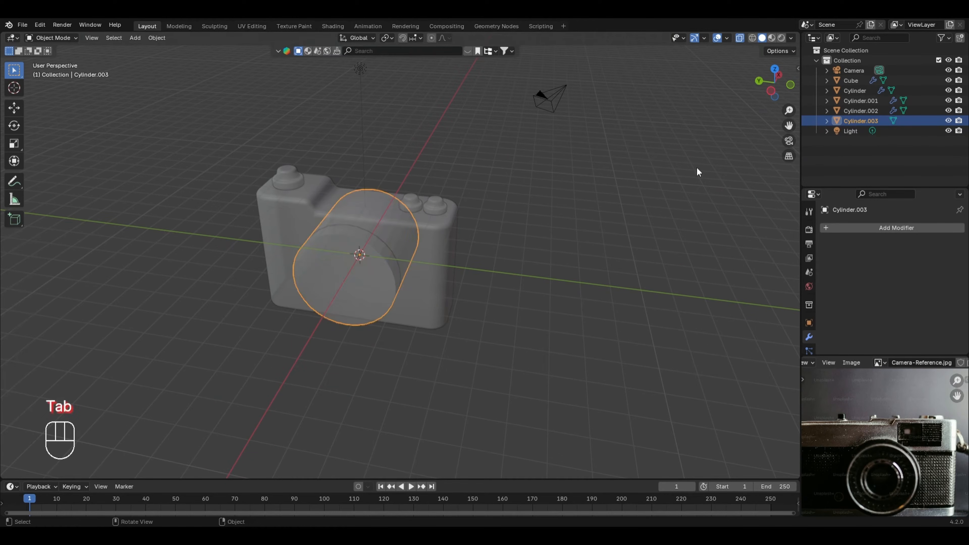
Step: Turn off X-ray and move the lens cylinder along the X axis so it protrudes from the camera body's front
key(alt+z)
key(g)
key(x)
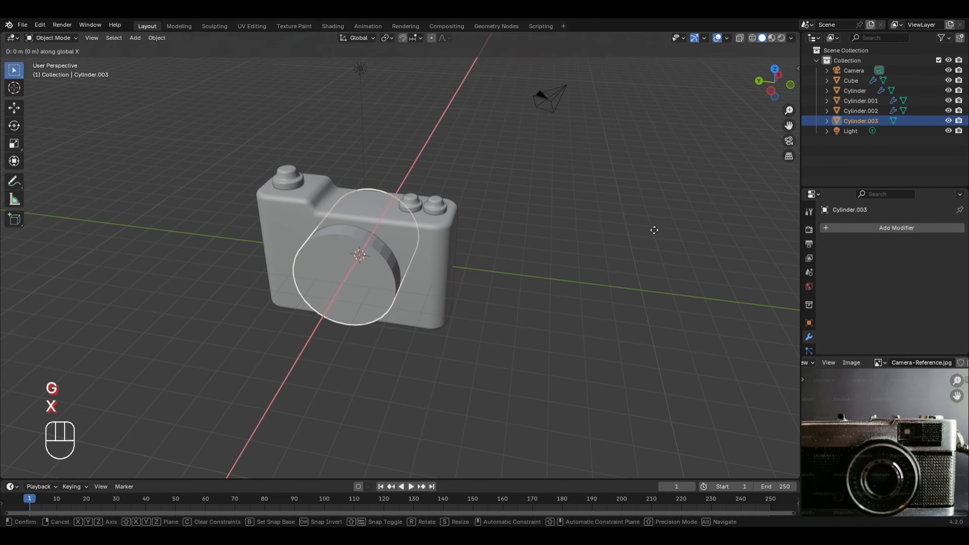
click(638, 249)
middle_drag(639, 249, 328, 262)
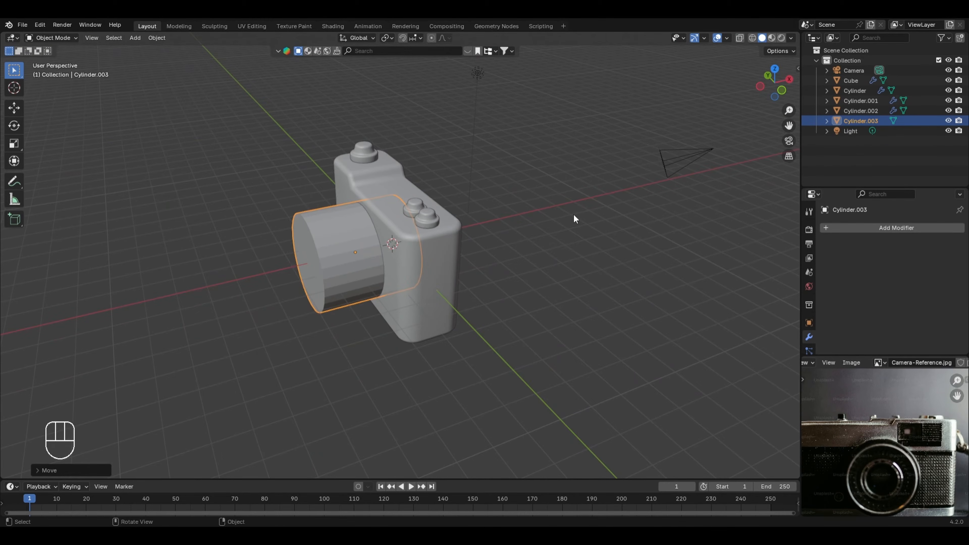
Step: Flatten the lens cylinder's mesh along the X axis in Edit Mode with a scale of about 0.28
key(Tab)
key(s)
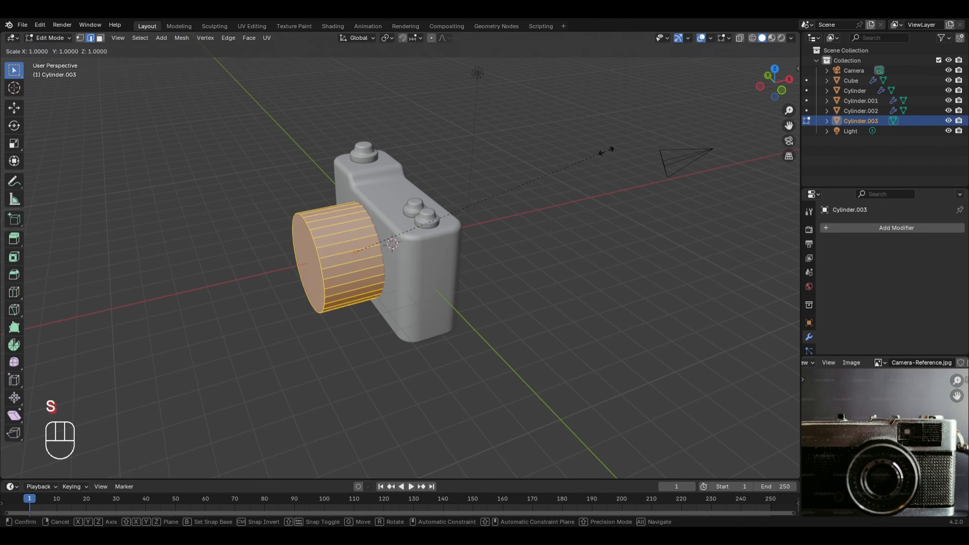
key(x)
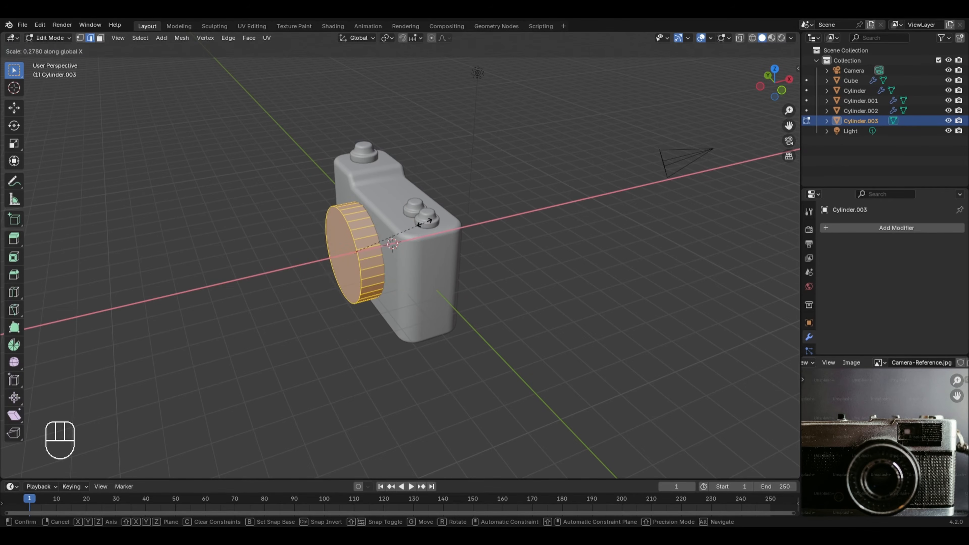
click(333, 285)
Step: Inset the cylinder's front face slightly in face select mode and extrude it outward about 1.16 m
key(3)
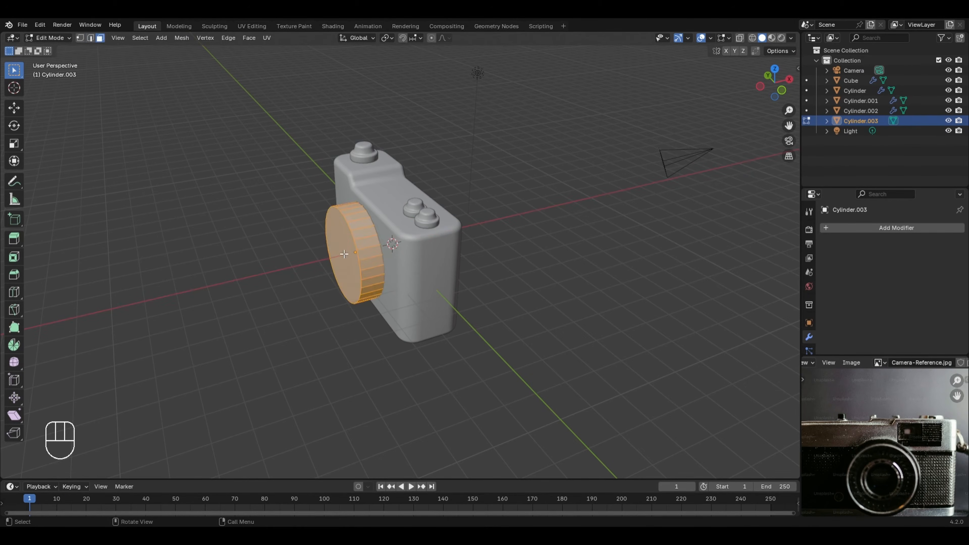
click(344, 254)
middle_drag(343, 254, 344, 266)
scroll(345, 266, down, 2)
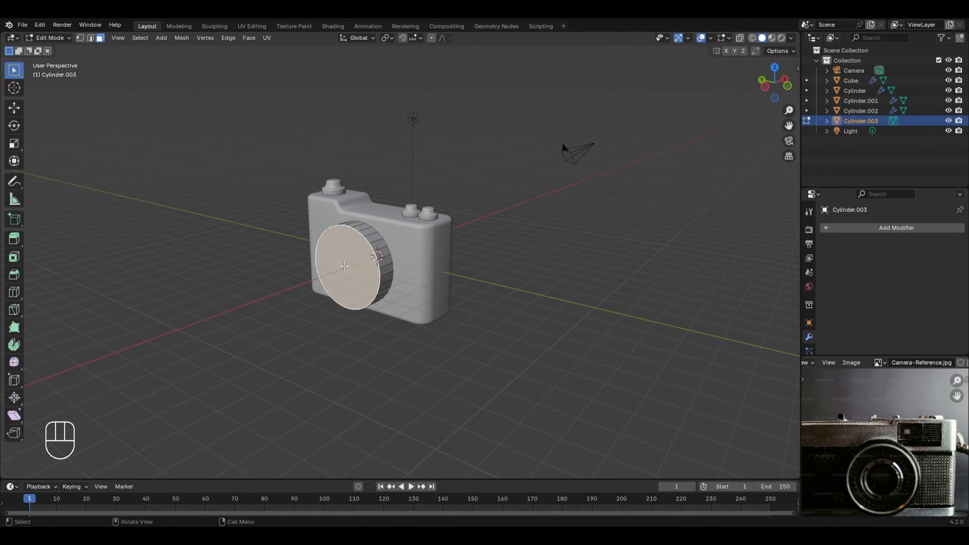
scroll(344, 266, up, 2)
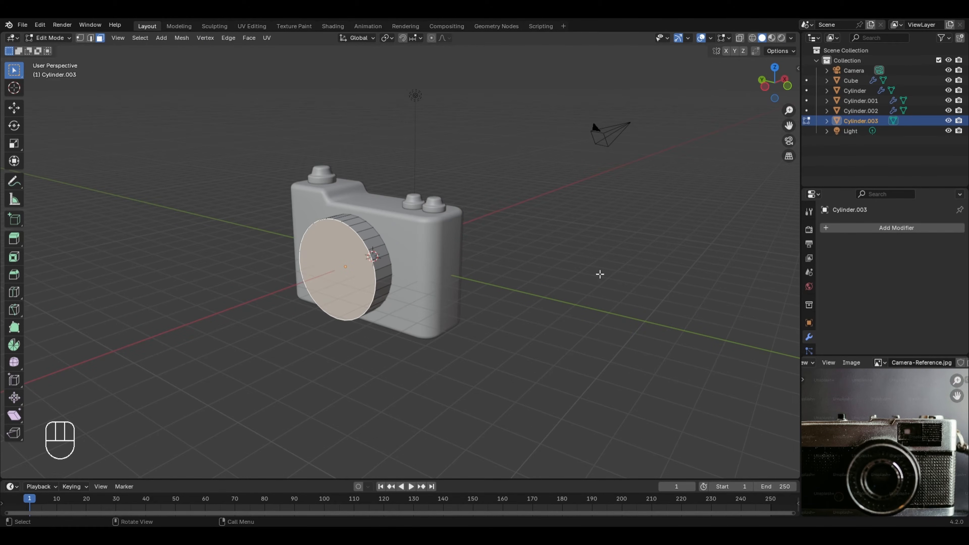
key(i)
click(586, 276)
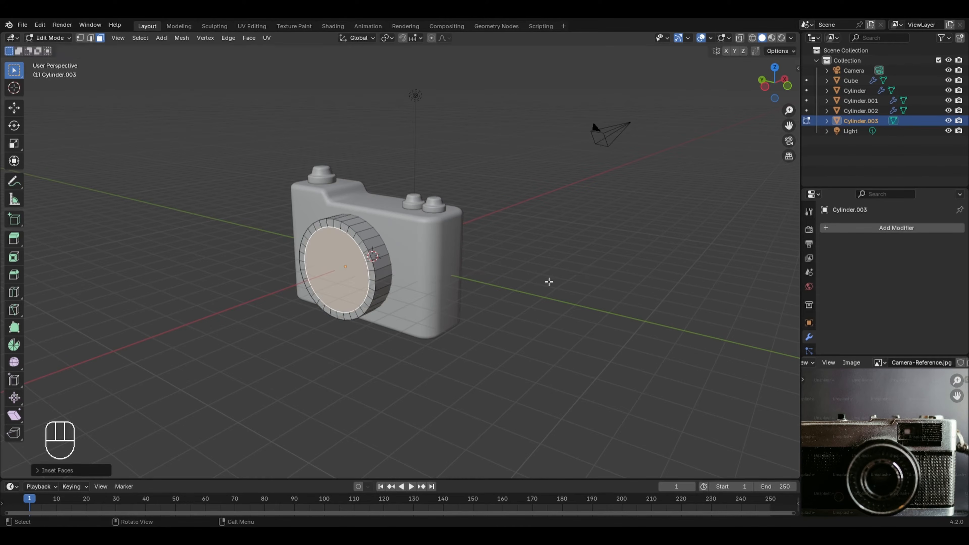
key(e)
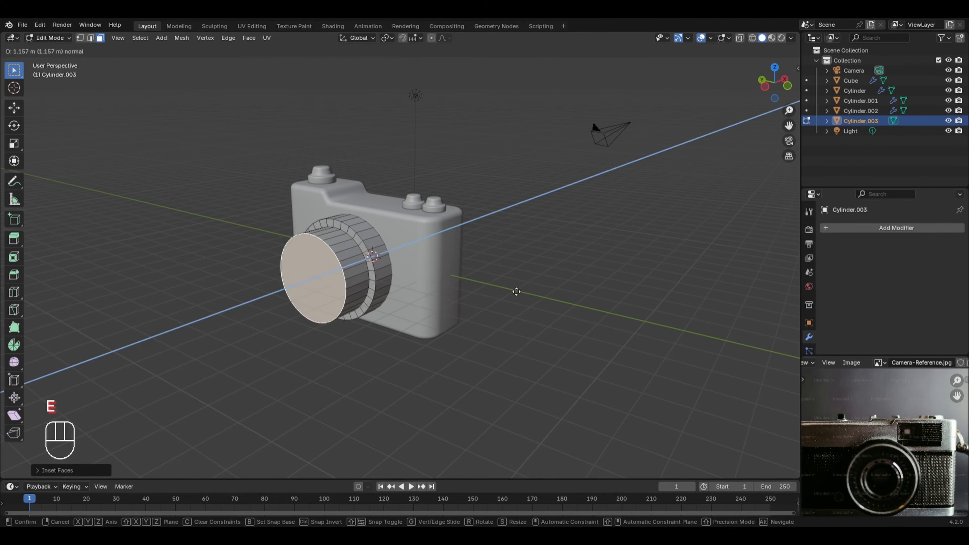
click(517, 291)
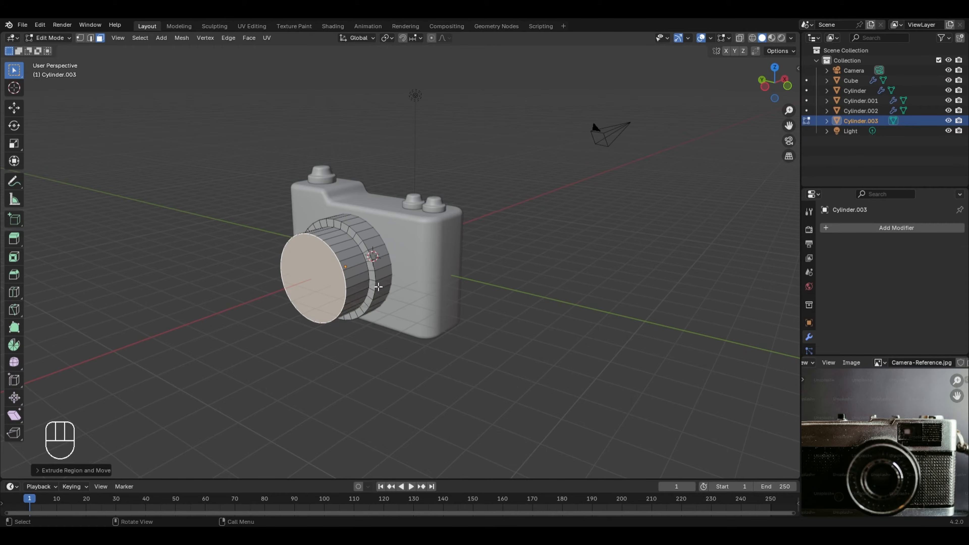
Step: Inset the lens's front face again and extrude it outward about 0.71 m as a narrower second tier
key(i)
click(481, 282)
key(e)
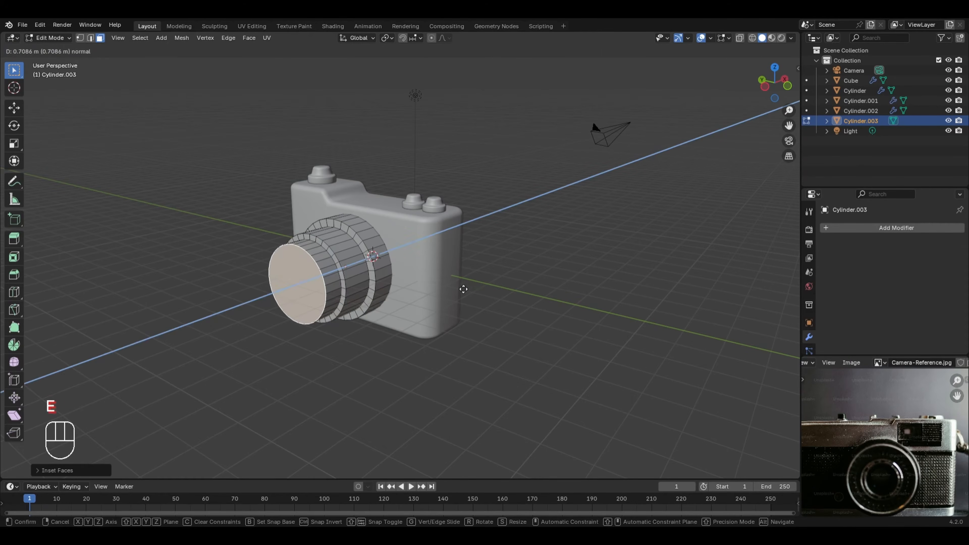
click(464, 289)
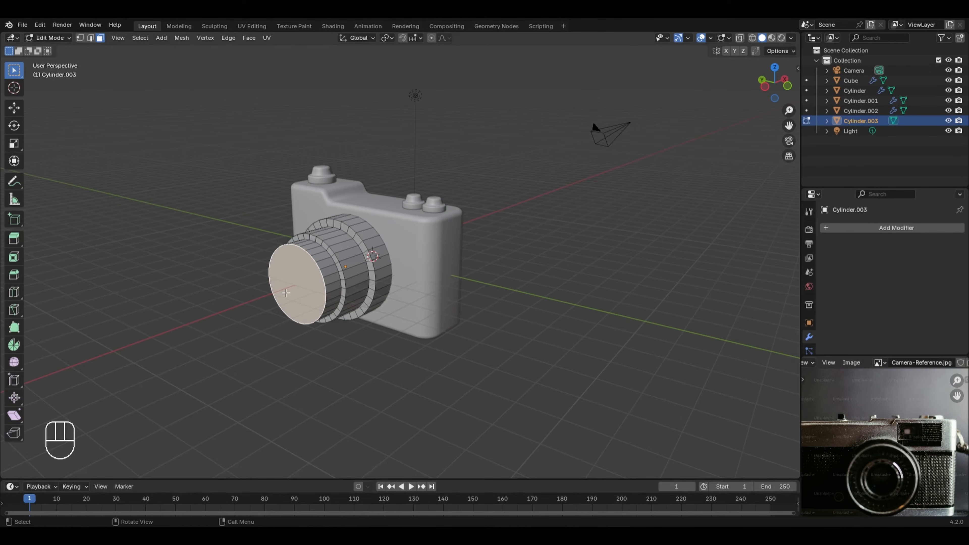
Step: Inset the lens's outermost face to form a thin rim and extrude it inward about 0.24 m
middle_drag(286, 292, 286, 294)
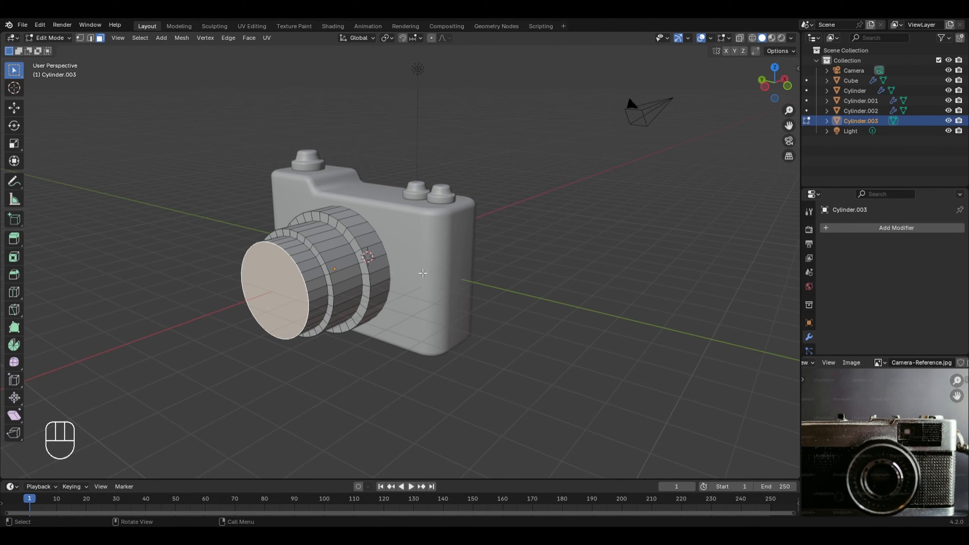
key(i)
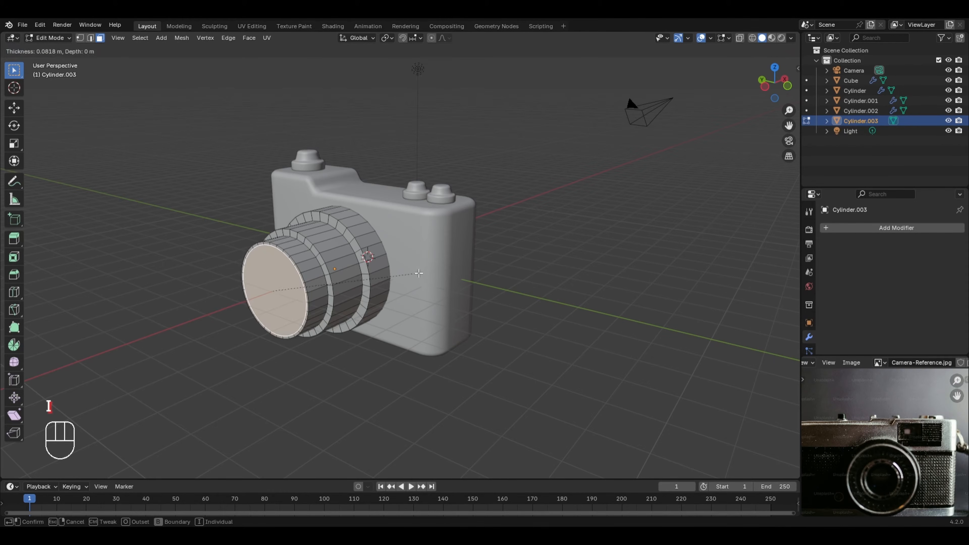
click(233, 349)
key(e)
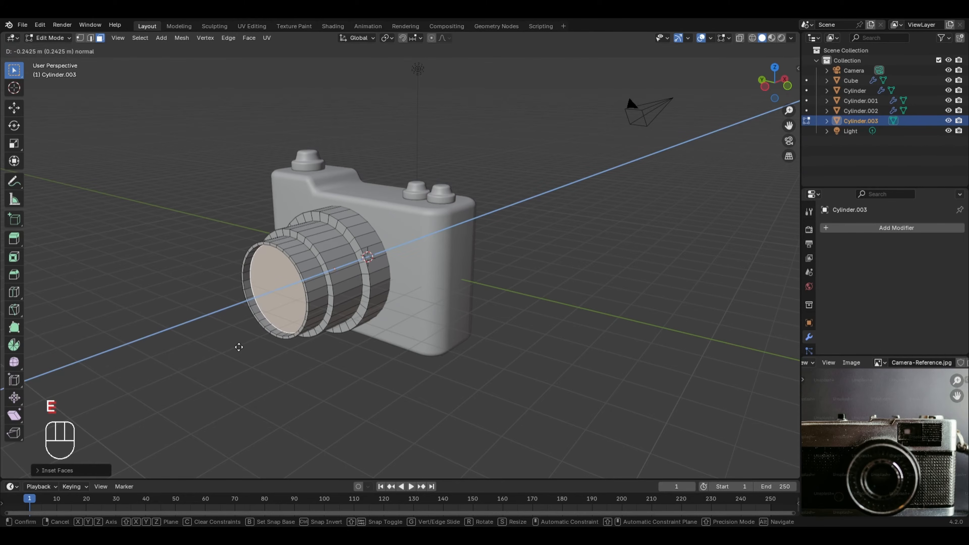
click(239, 347)
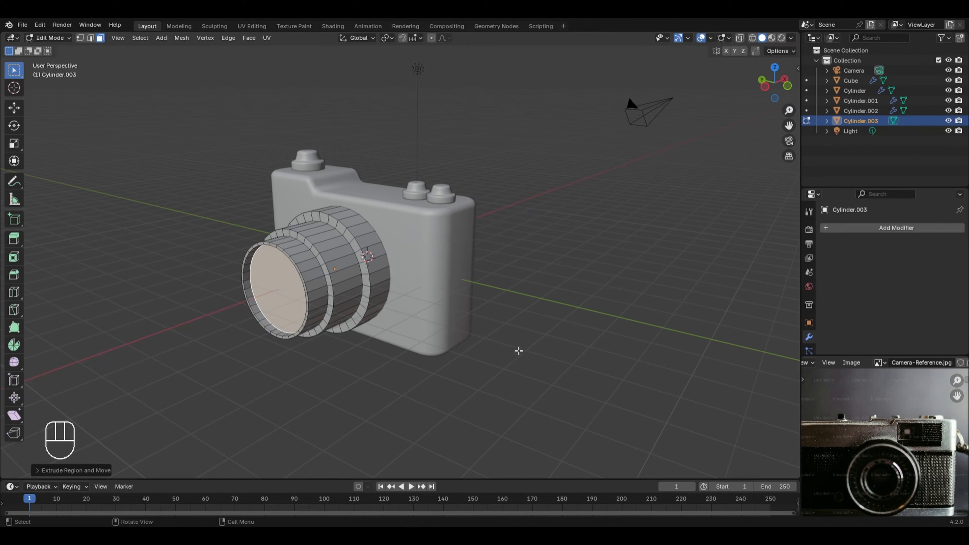
Step: Inset the recessed lens face about 0.15 m, extrude it inward about 0.31 m, and return to Object Mode
key(i)
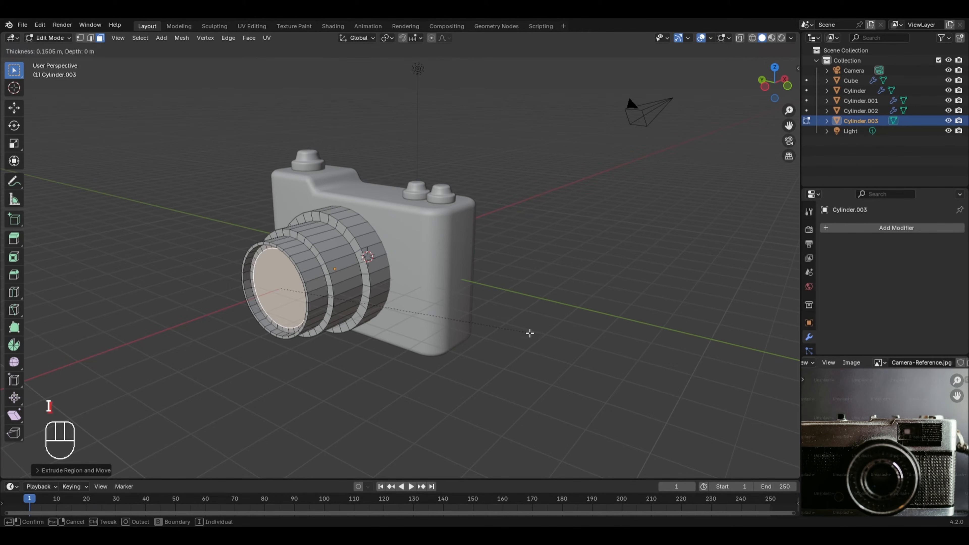
click(529, 333)
key(e)
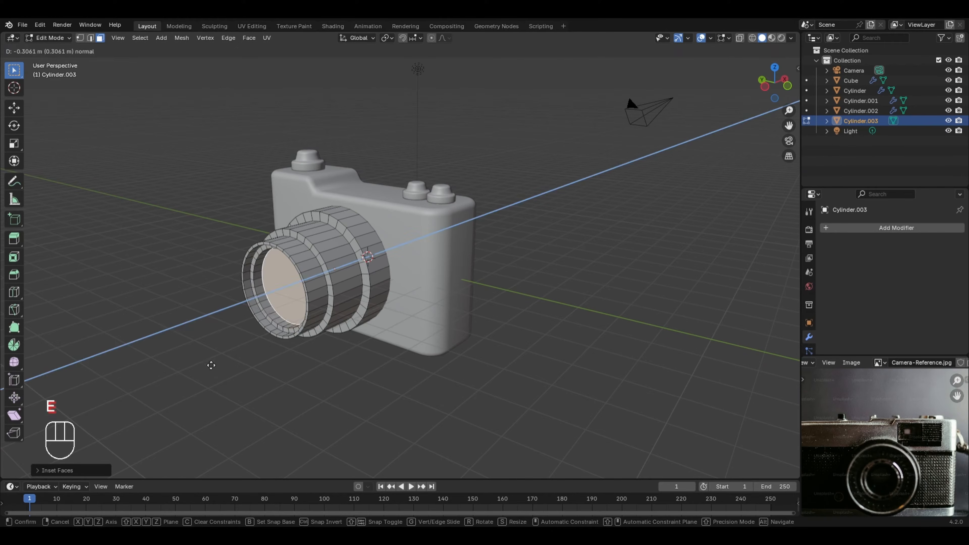
click(211, 366)
mouse_move(151, 324)
middle_down()
mouse_move(324, 353)
mouse_move(190, 310)
mouse_move(154, 328)
middle_up()
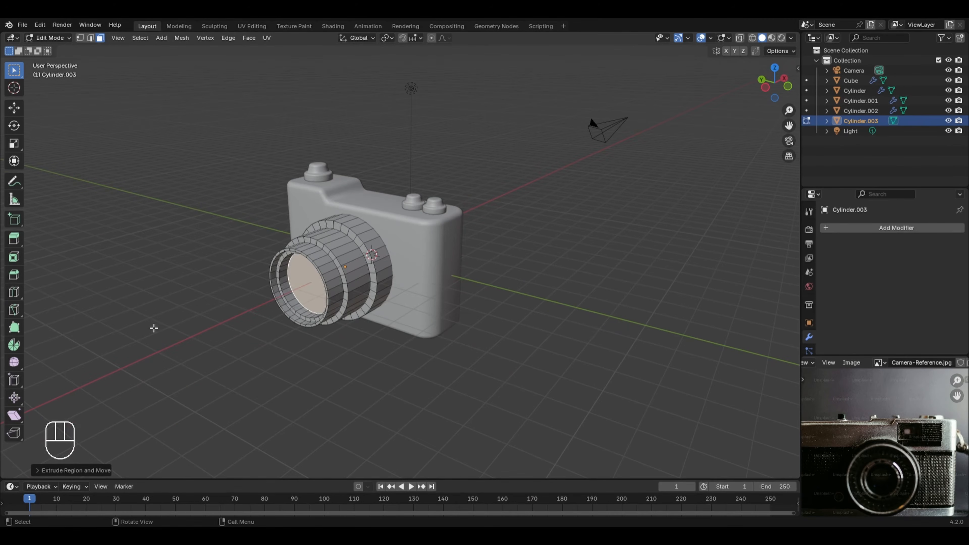
key(Tab)
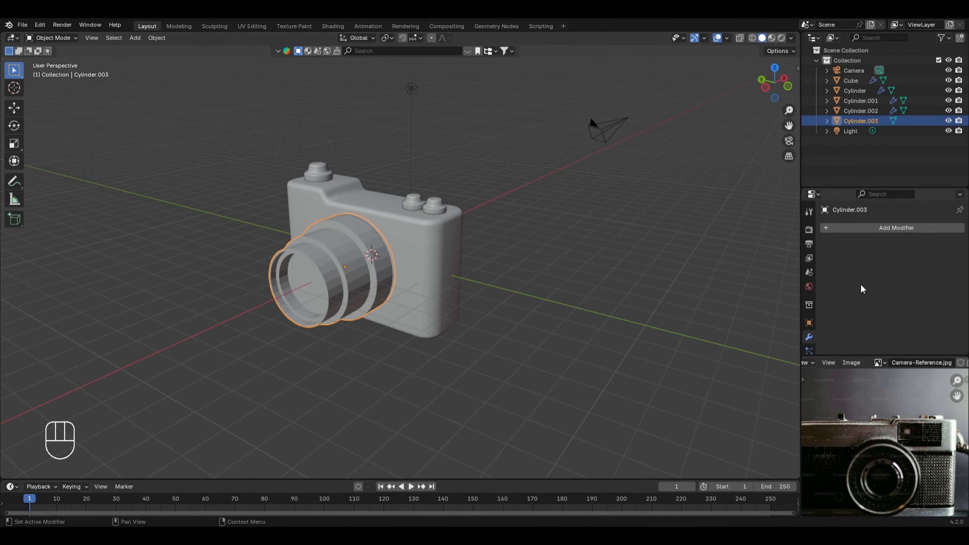
Step: Add a Bevel modifier to the lens cylinder
click(886, 231)
mouse_move(867, 273)
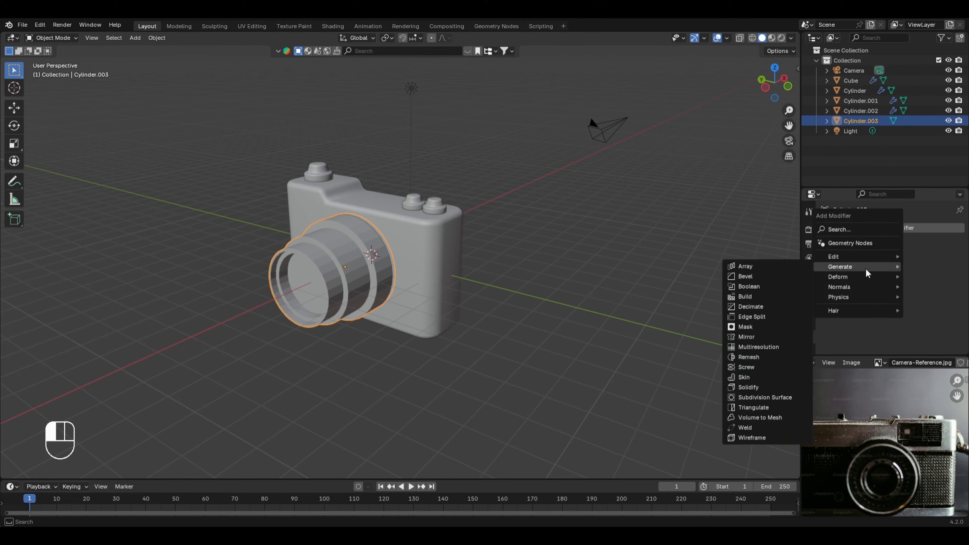
click(748, 277)
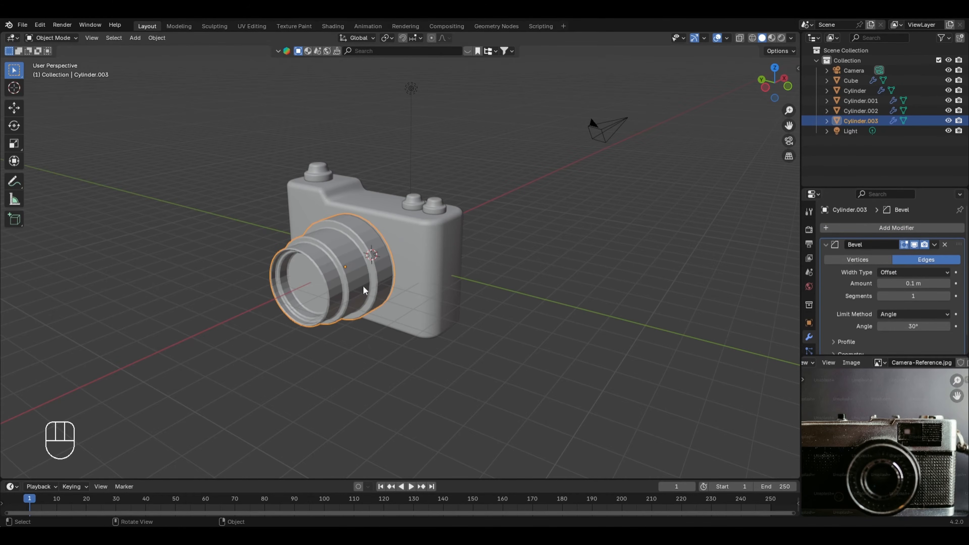
Step: Undo and redo the Bevel modifier to compare the lens edges with and without it
scroll(304, 253, up, 3)
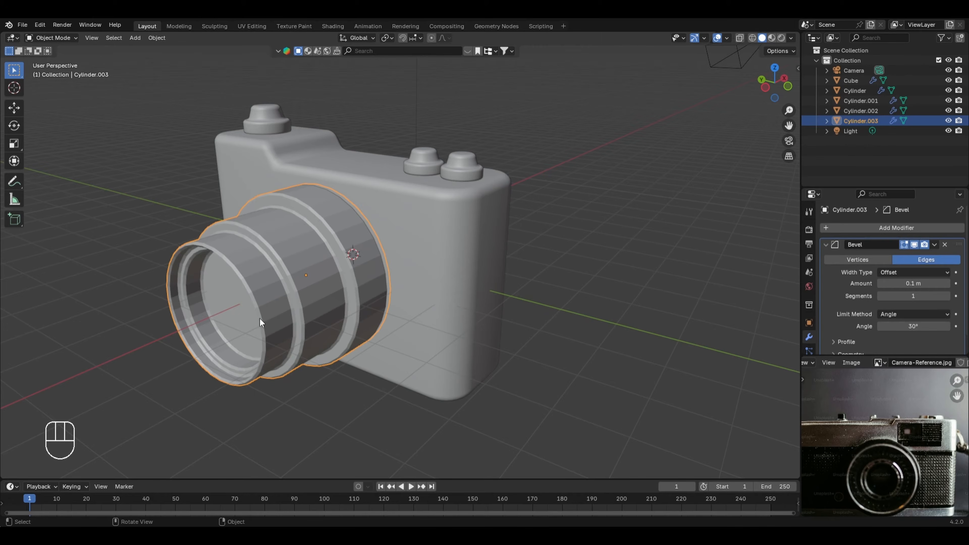
key(ctrl+z)
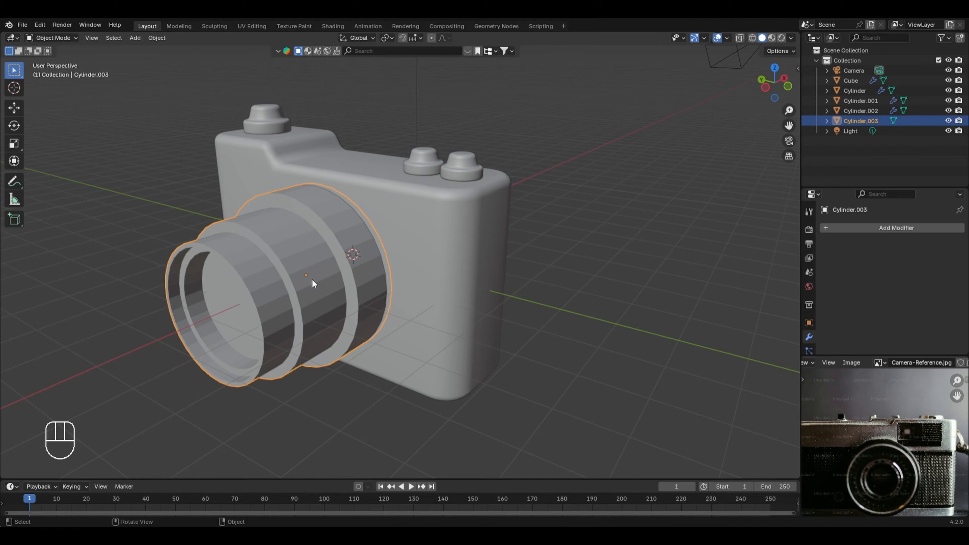
key(ctrl+shift+z)
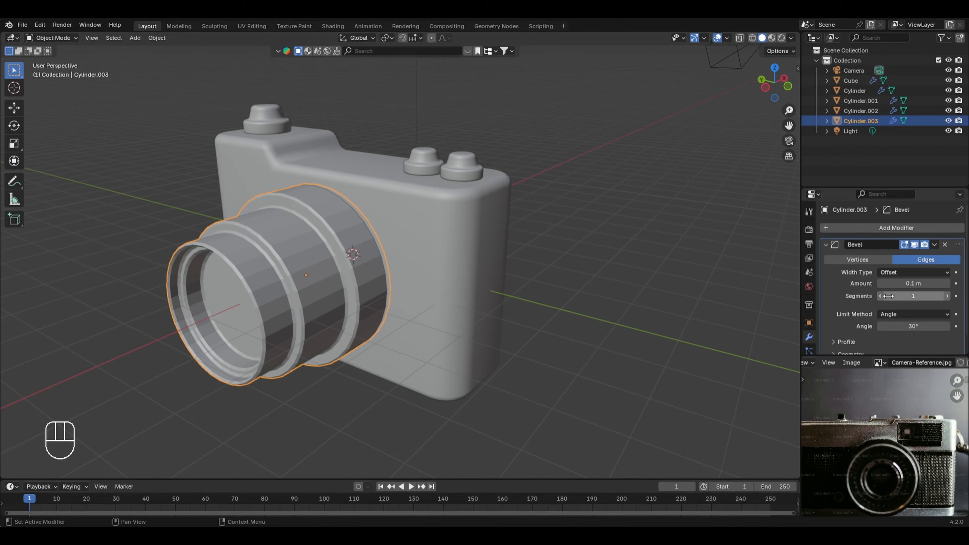
Step: Set the lens's Bevel modifier to 8 segments and an amount of 0.026 m
click(902, 296)
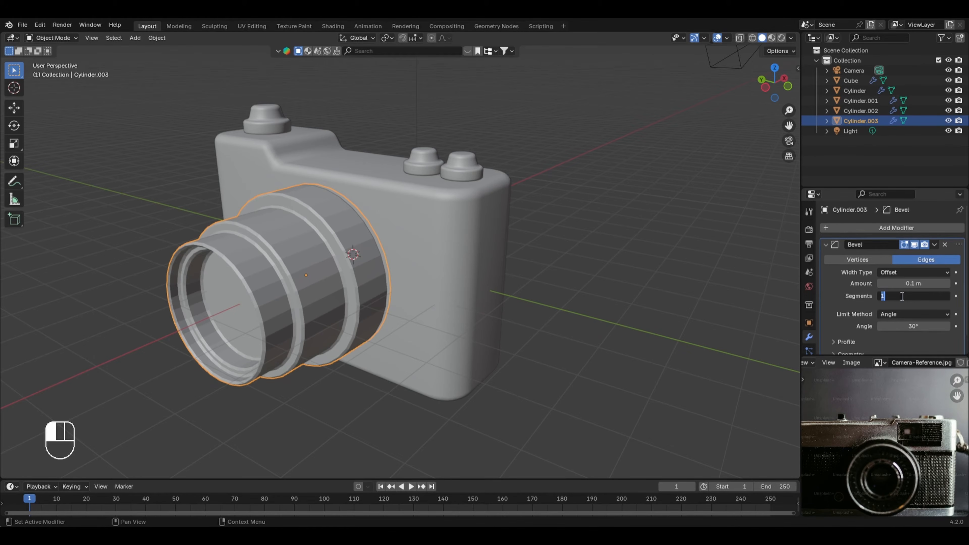
text(8)
key(Return)
shift+drag(902, 283, 884, 283)
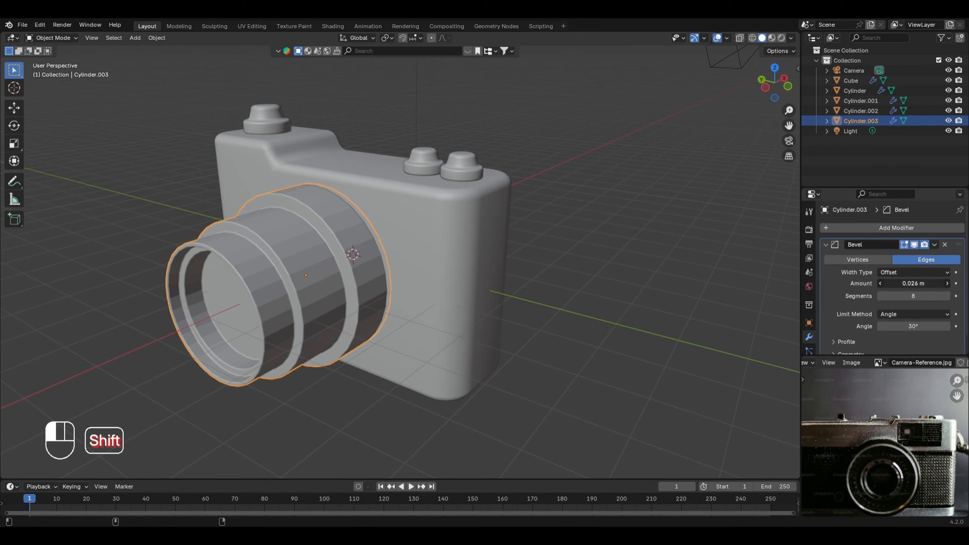
Step: Apply Shade Auto Smooth to the lens and deselect it
right_click(351, 259)
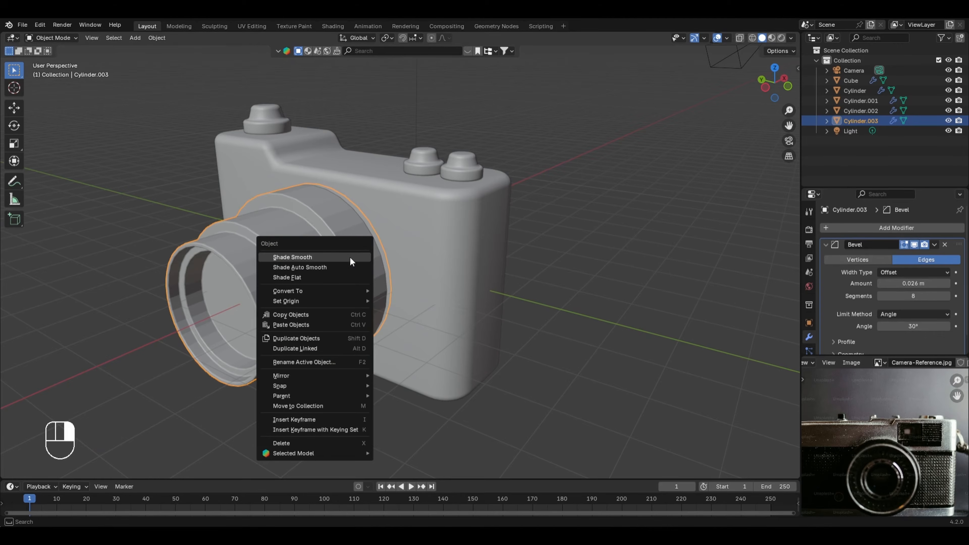
click(324, 265)
click(628, 159)
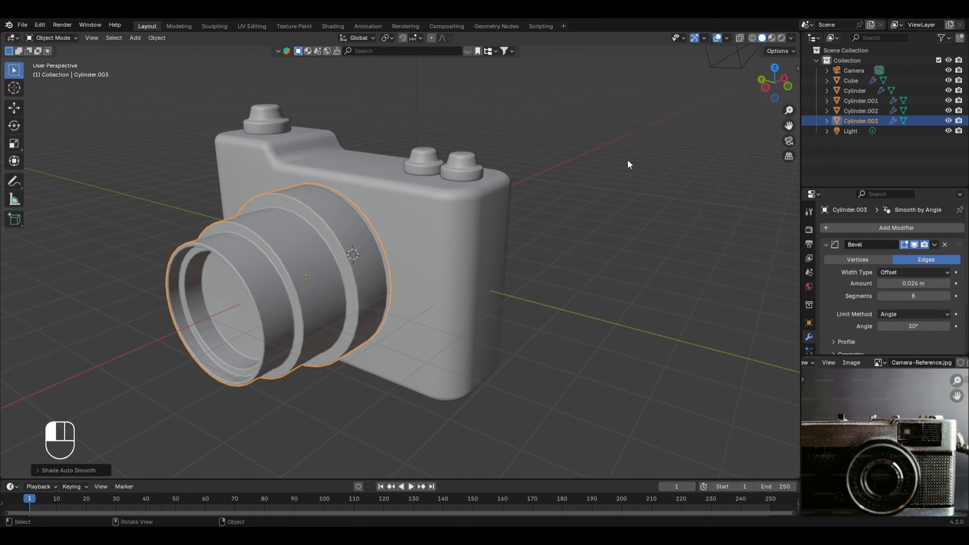
Step: Check the front window in the reference image and add a plane mesh to the scene
scroll(565, 153, down, 3)
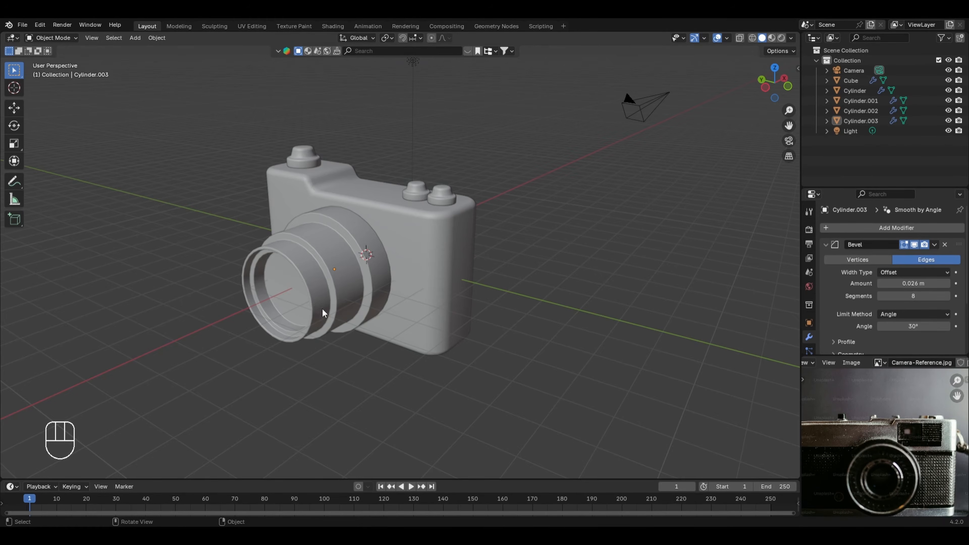
middle_drag(322, 309, 400, 312)
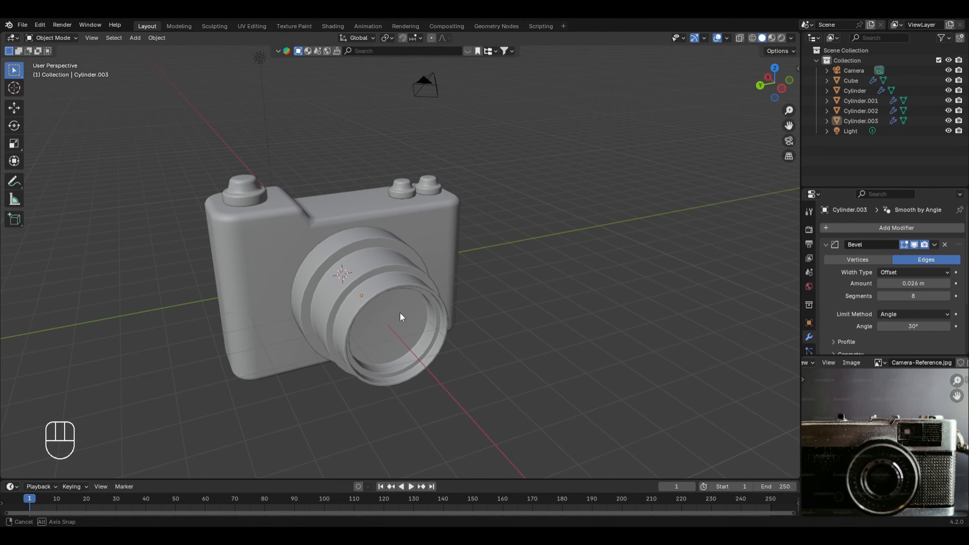
scroll(443, 300, down, 3)
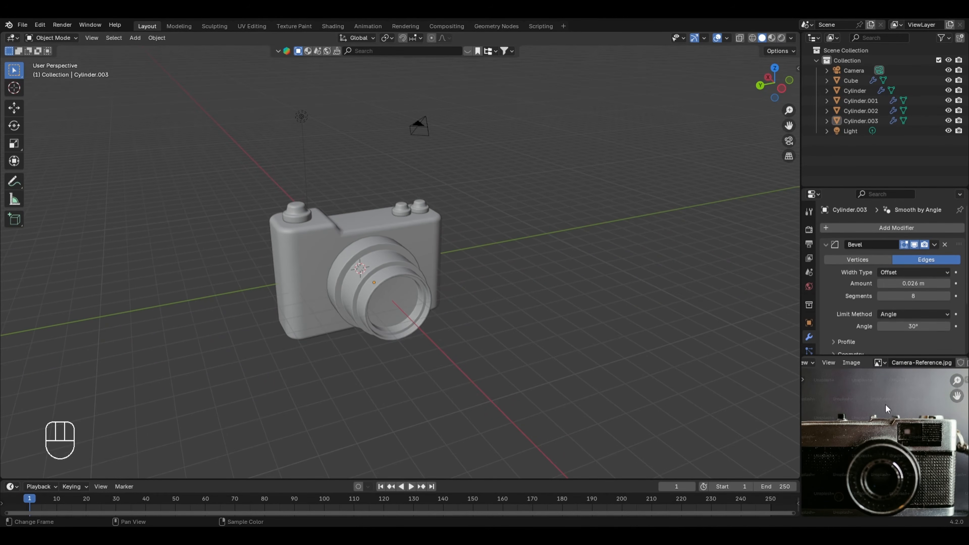
scroll(916, 422, up, 2)
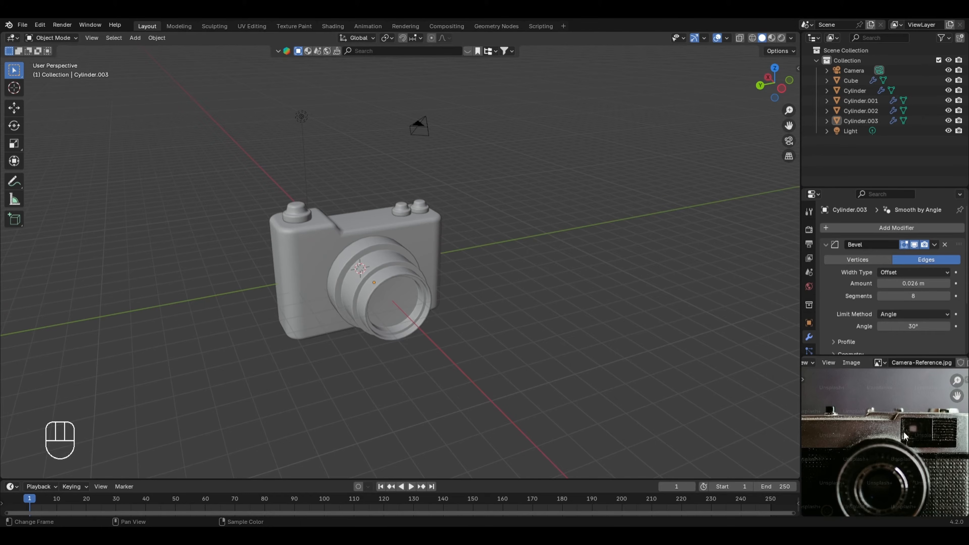
scroll(360, 265, up, 1)
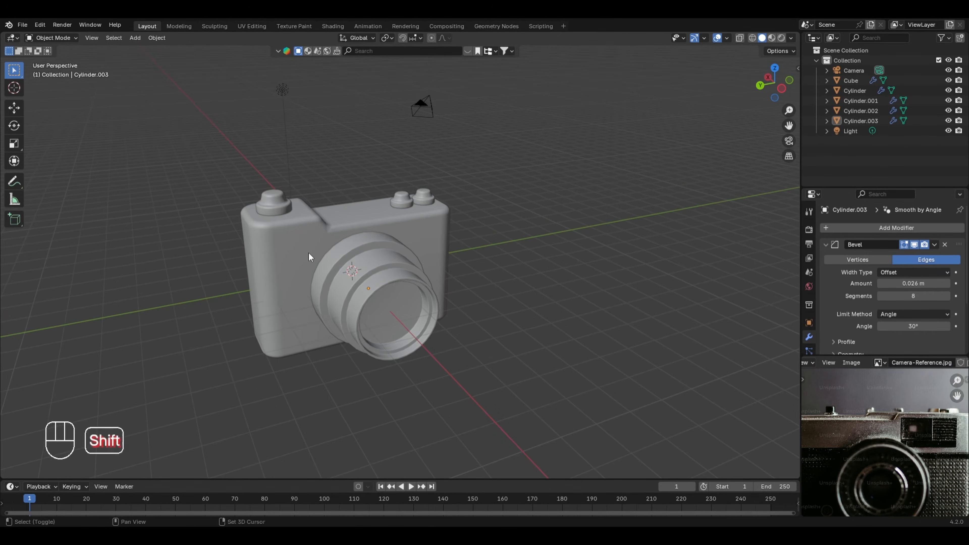
key(shift+a)
mouse_move(303, 263)
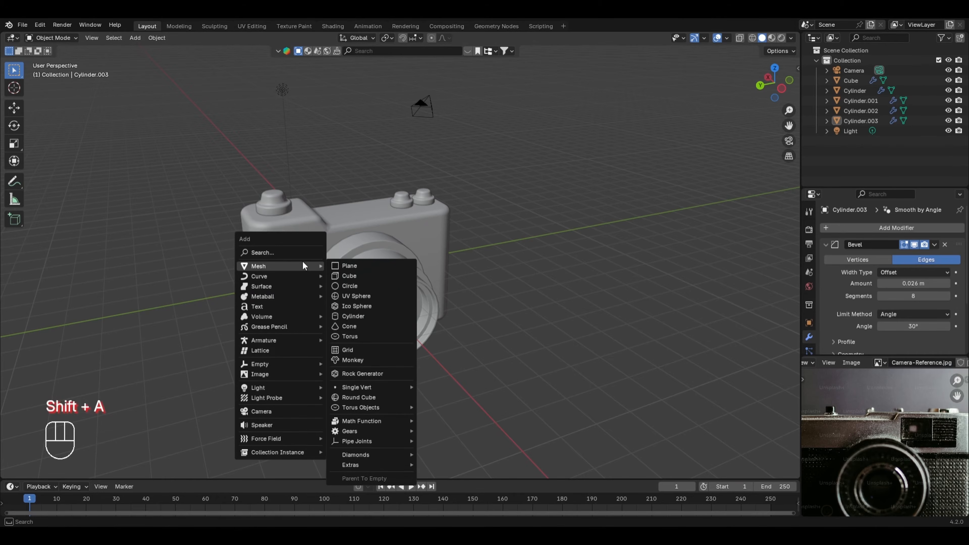
click(337, 265)
Step: Rotate the plane's geometry 90° about the Y axis in Edit Mode so it stands parallel to the camera front
key(Tab)
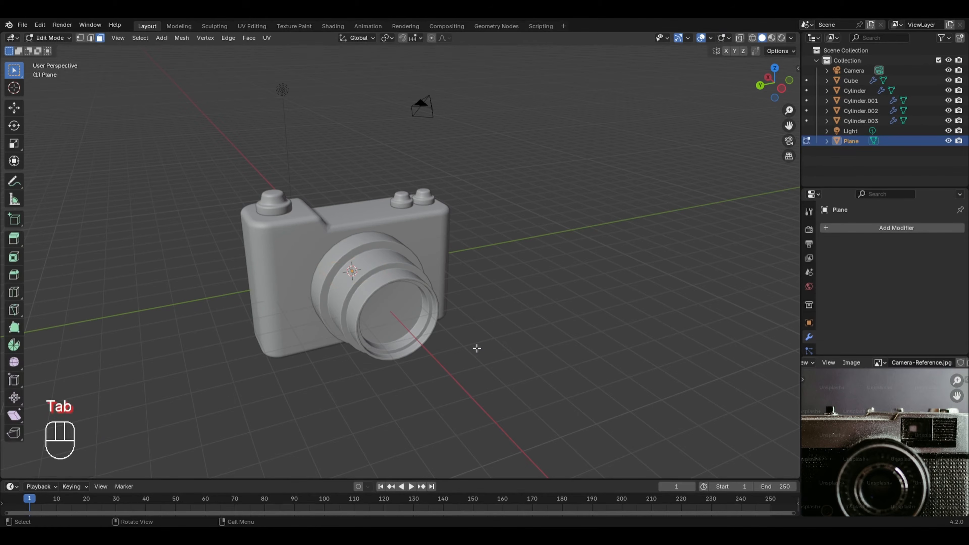
key(alt+z)
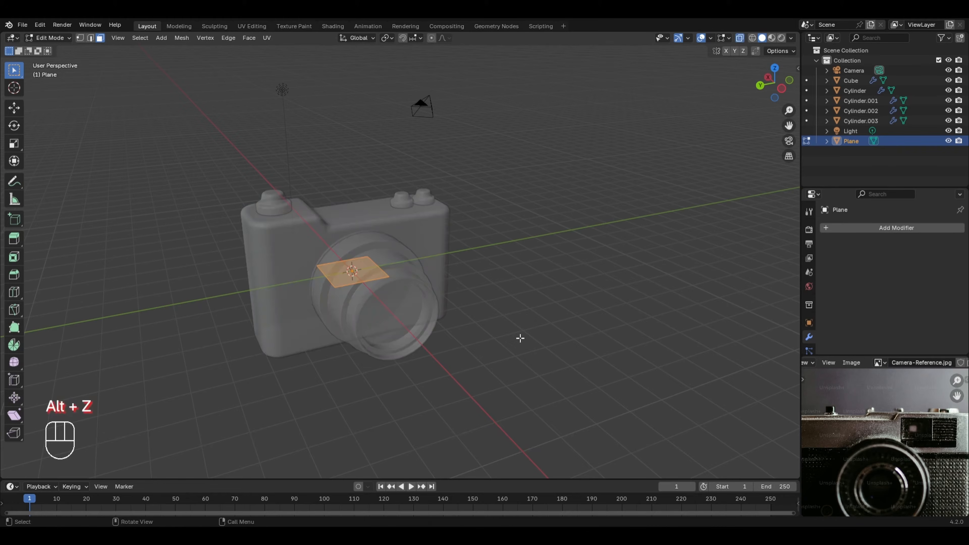
key(r)
key(y)
key(KP_9)
key(KP_0)
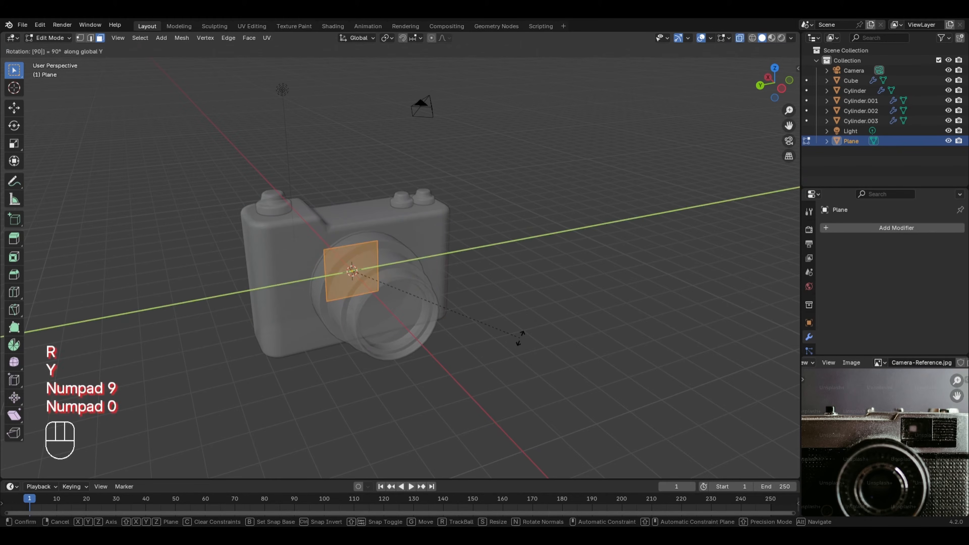
key(KP_Enter)
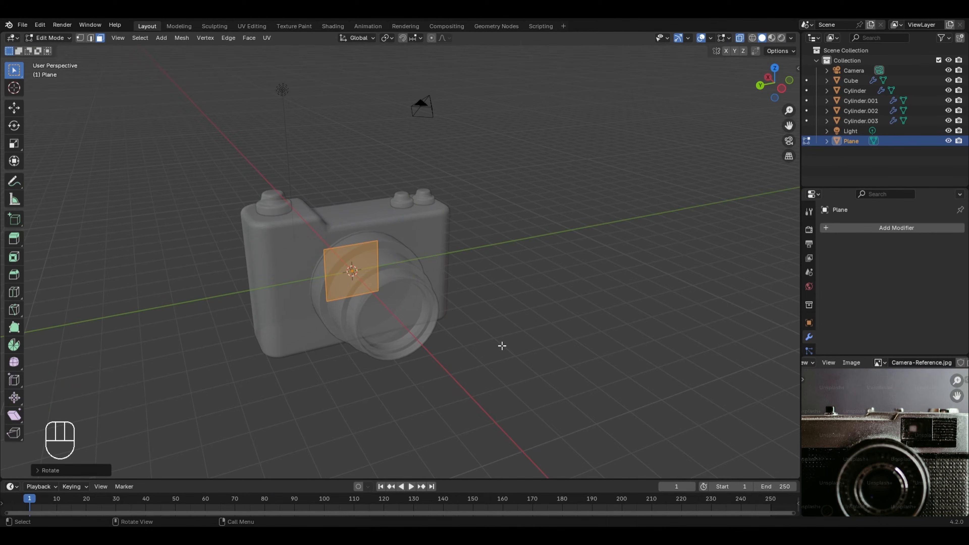
key(Tab)
key(alt+z)
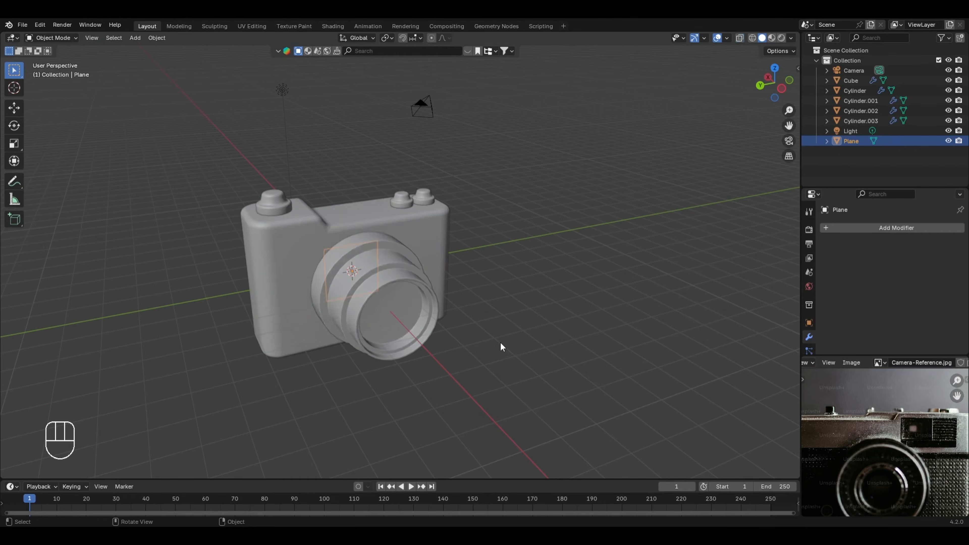
Step: Move the plane along Y to beside the lens and along X toward the camera's front face
key(g)
key(y)
click(437, 339)
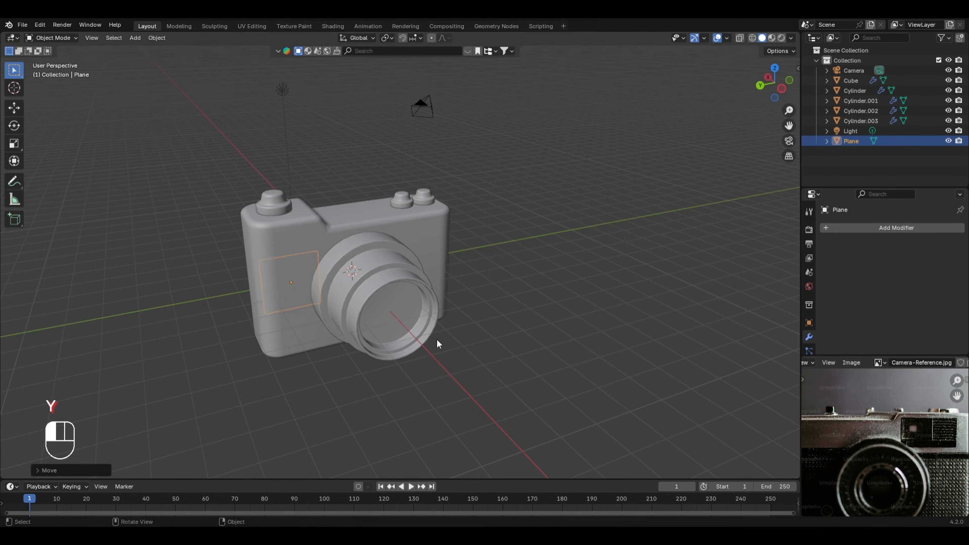
middle_drag(437, 339, 387, 348)
key(g)
key(x)
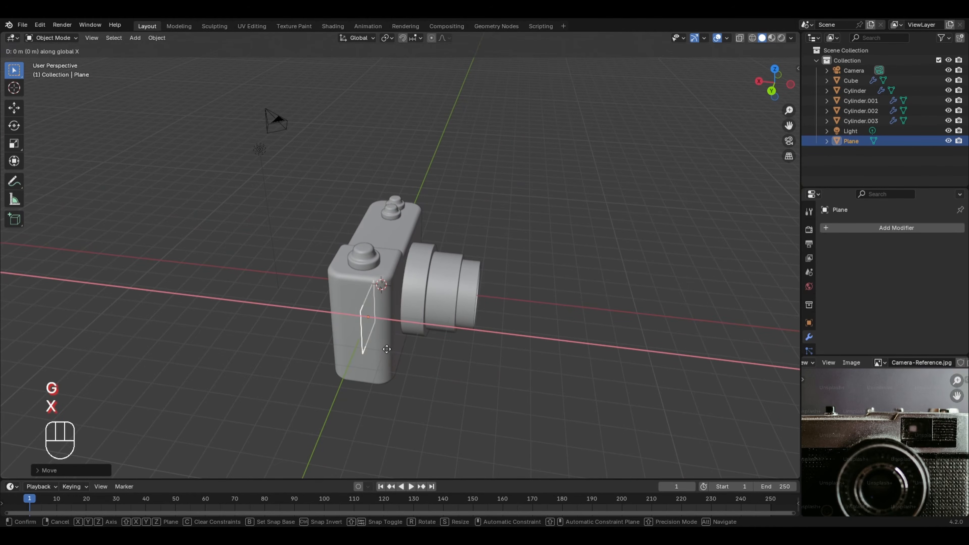
click(415, 356)
Step: Shift the plane about -0.087 m along X in front view so it sits flush with the camera's front face
scroll(415, 356, up, 6)
scroll(634, 347, down, 3)
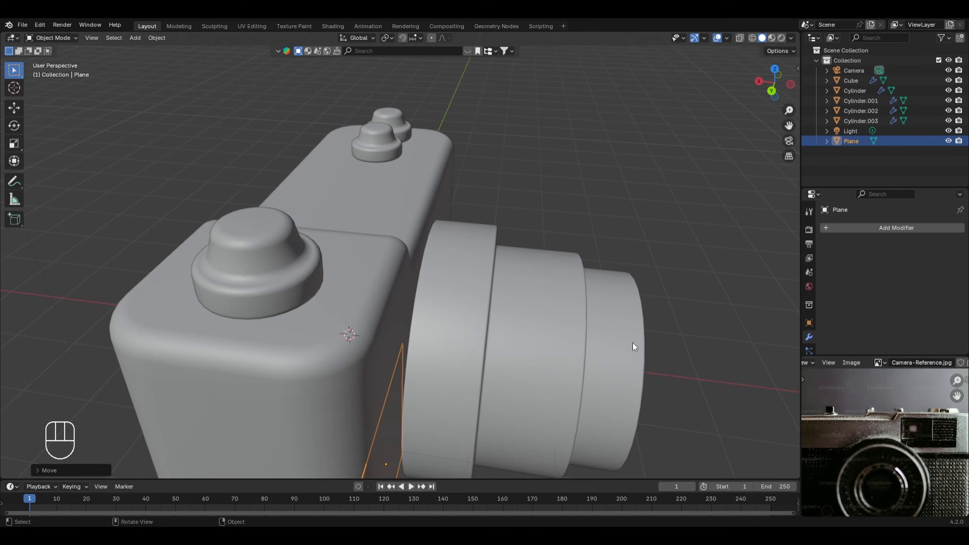
key(KP_1)
key(g)
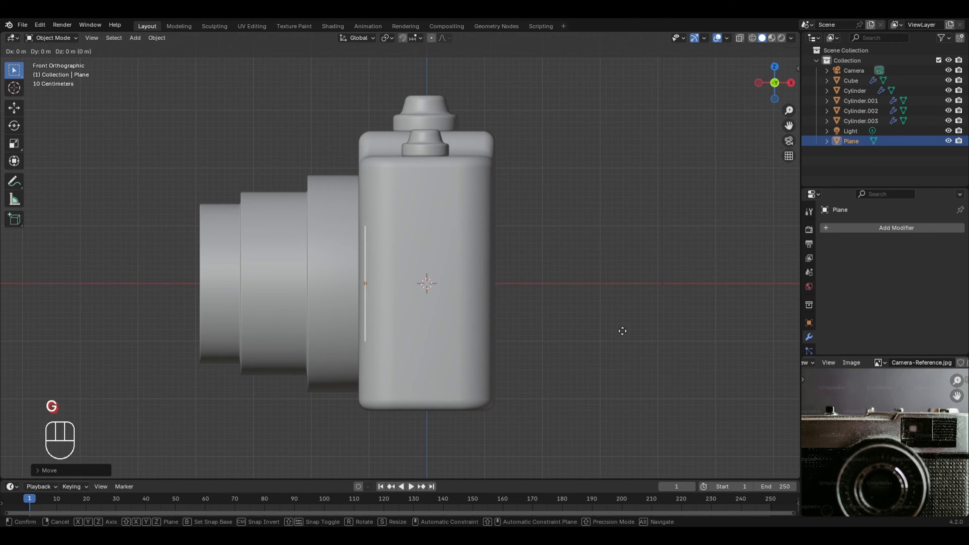
key(x)
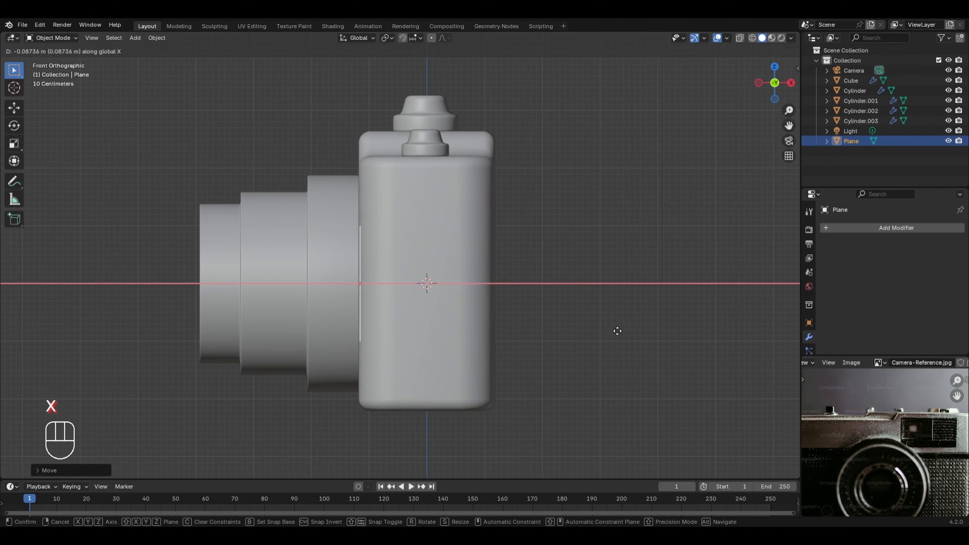
click(618, 331)
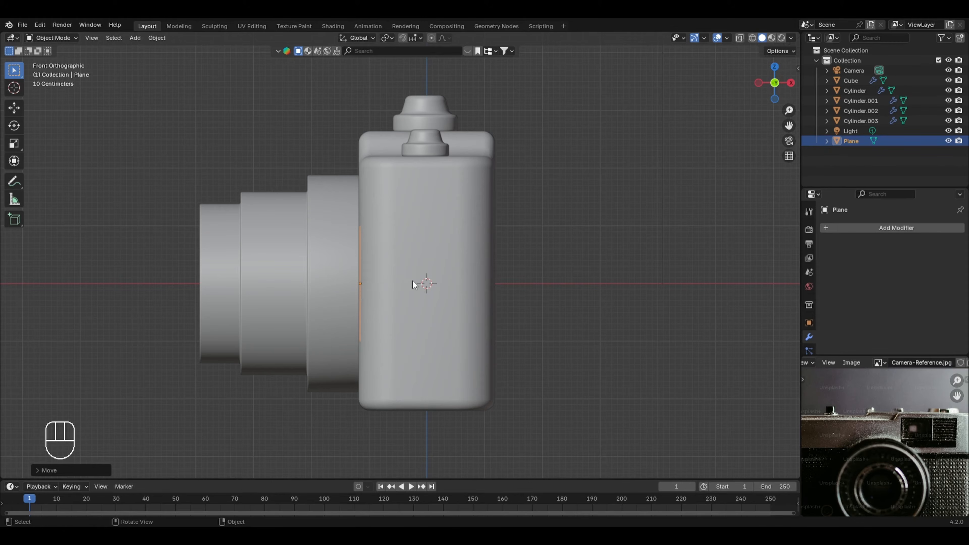
Step: Extrude the plane slightly outward from the camera's front face to form a thin panel
key(Tab)
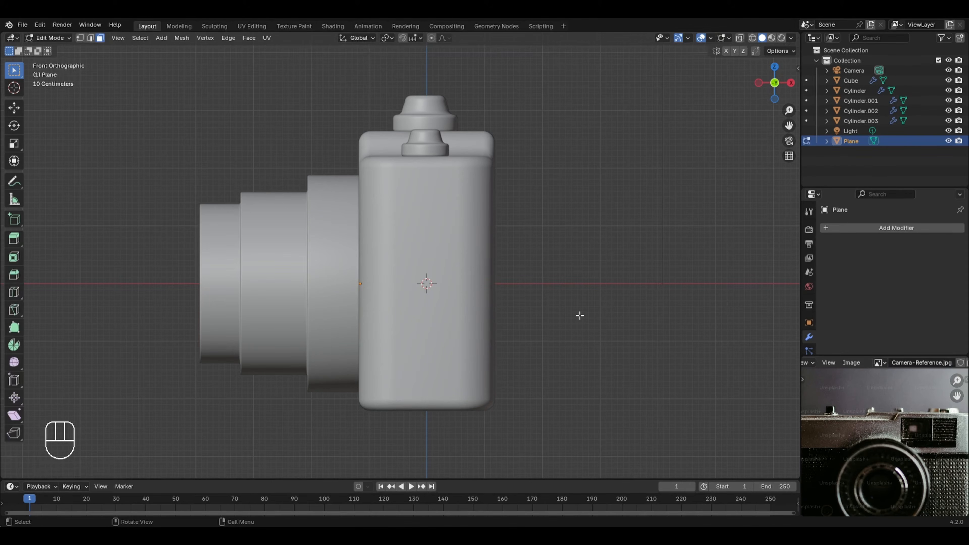
key(alt+z)
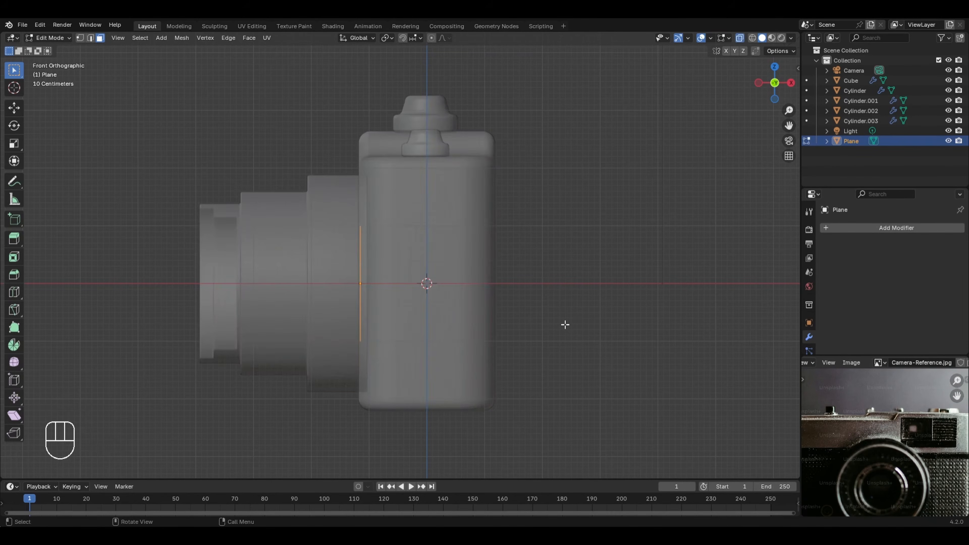
key(e)
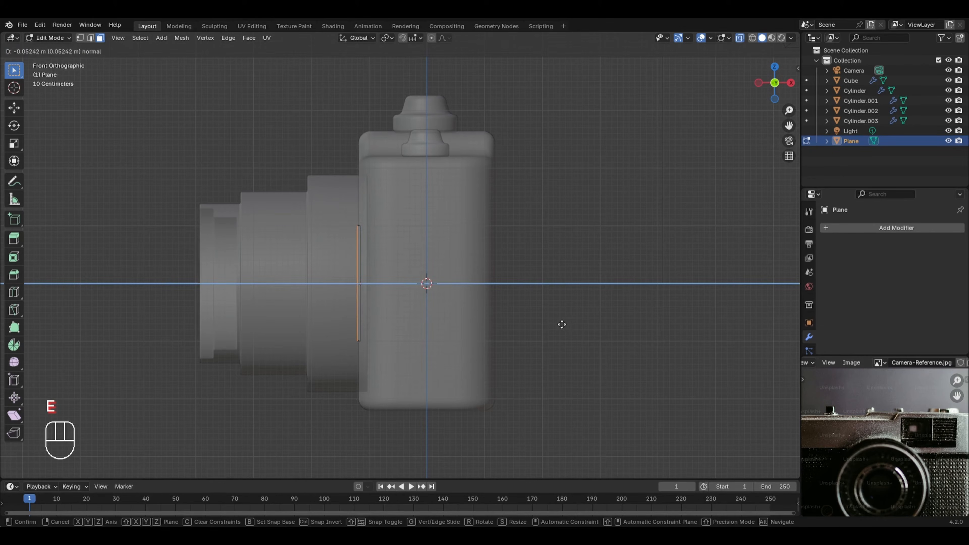
click(561, 324)
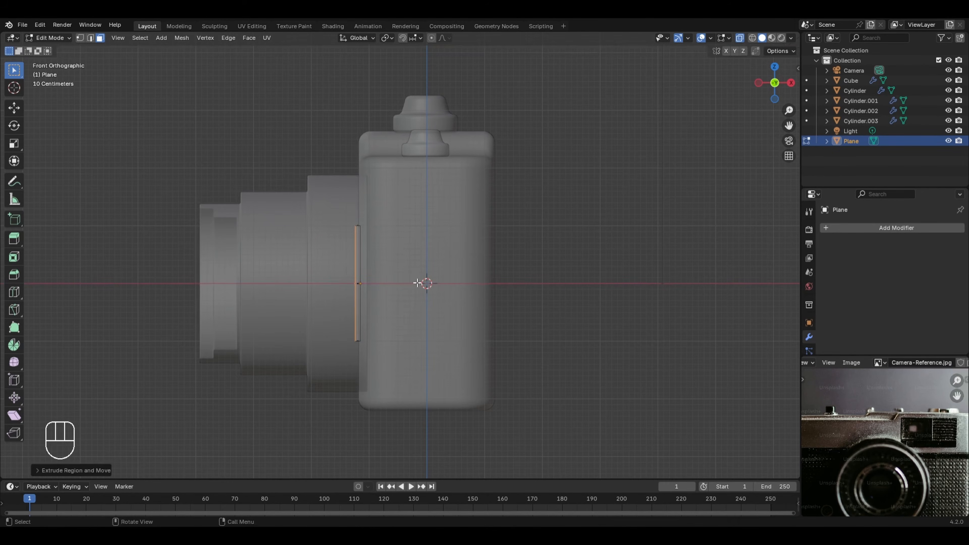
key(Tab)
key(alt+z)
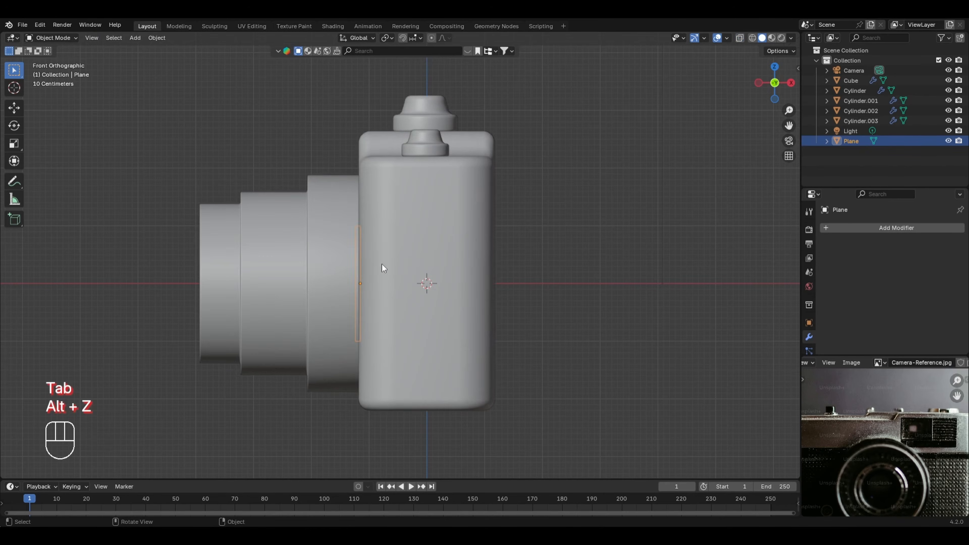
Step: Raise the panel along Z to the upper front corner of the camera body, below the large top dial
middle_drag(383, 268, 455, 269)
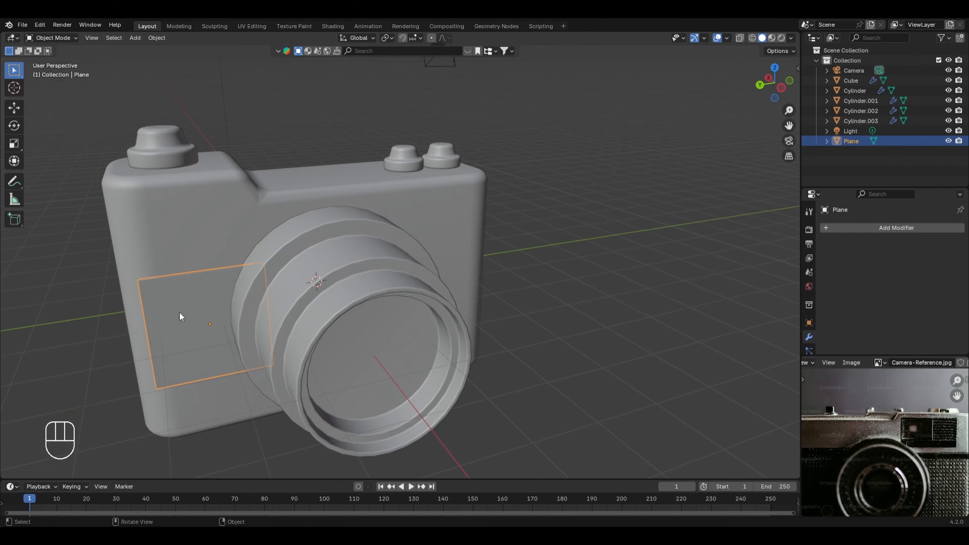
key(g)
key(z)
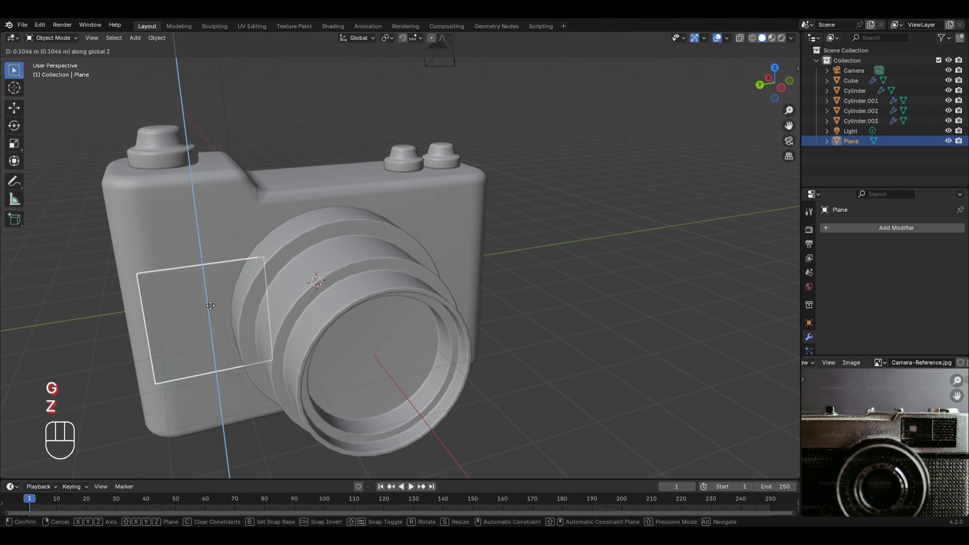
click(207, 218)
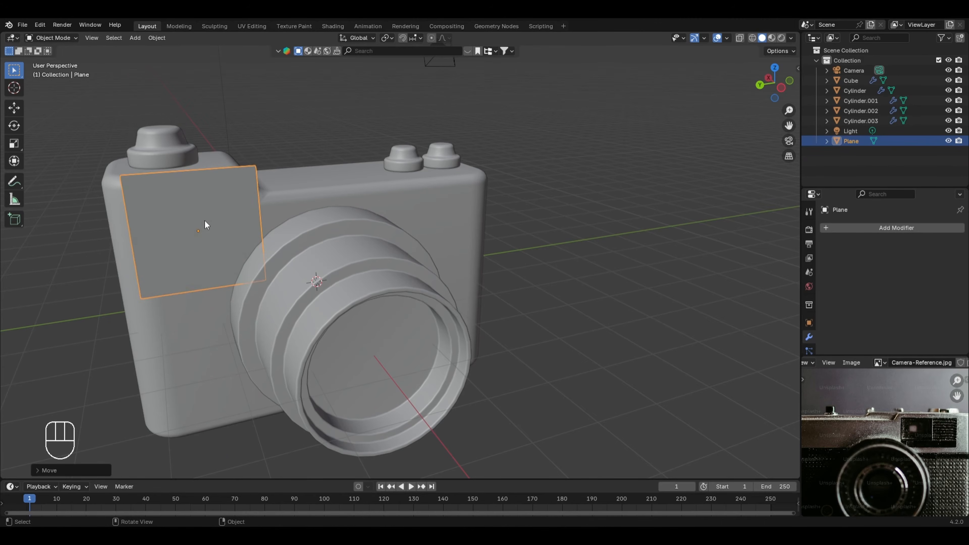
Step: Scale the whole panel mesh to about 0.66 along Z and narrow it slightly along Y
key(Tab)
key(a)
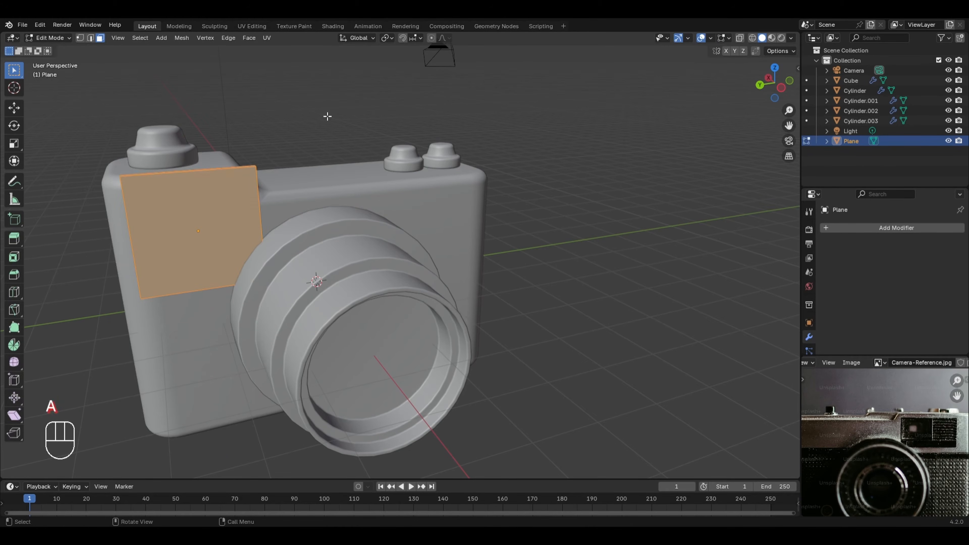
key(s)
key(z)
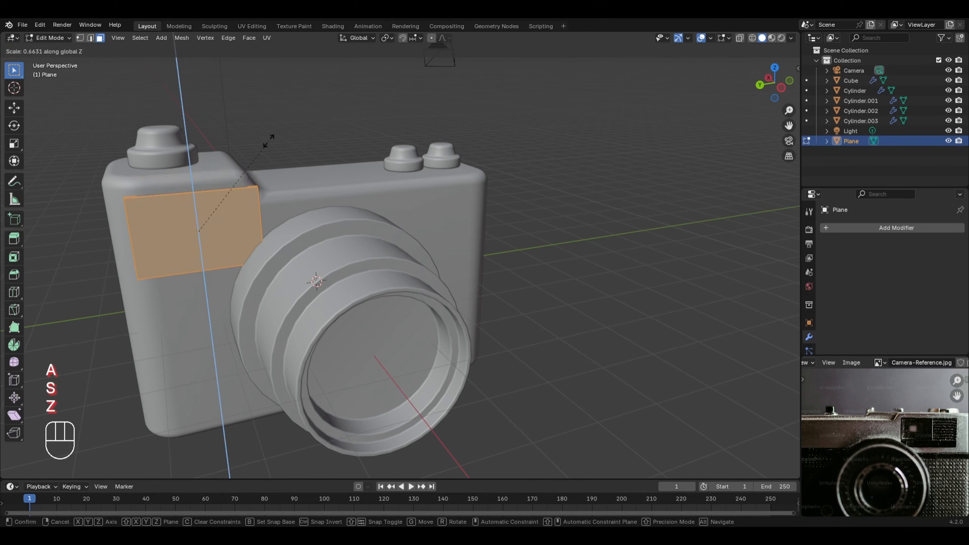
click(269, 139)
key(s)
key(y)
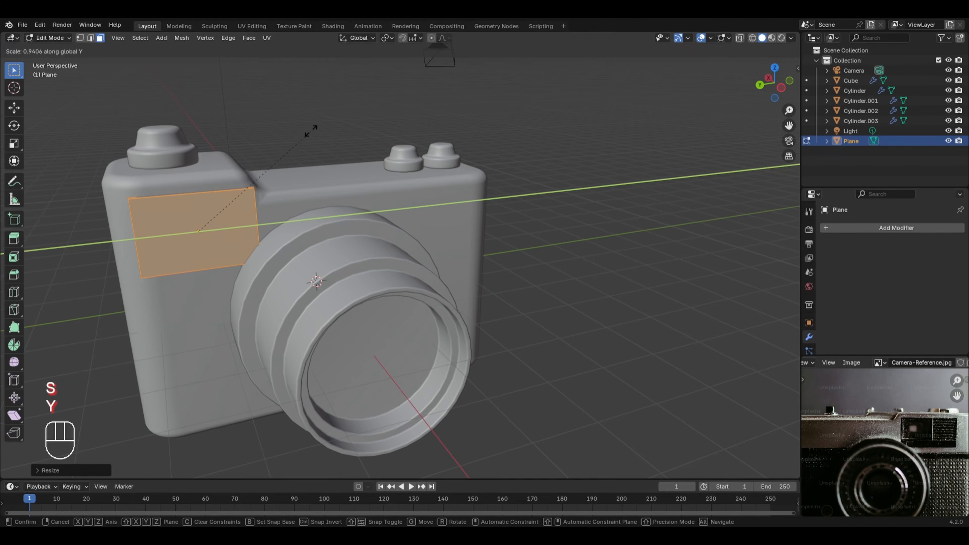
click(307, 133)
key(Tab)
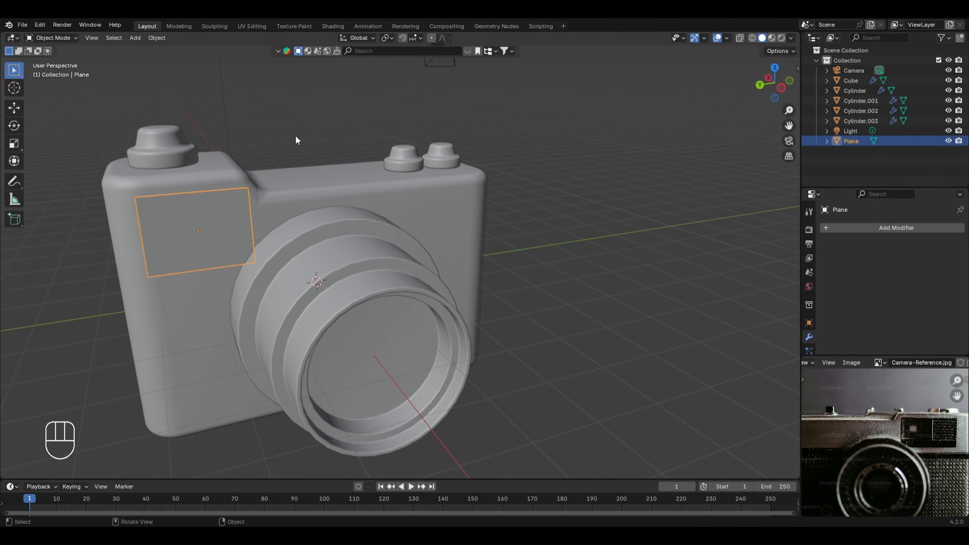
Step: Move the panel about 0.125 m along Y away from the lens and scale its mesh down slightly
key(g)
key(y)
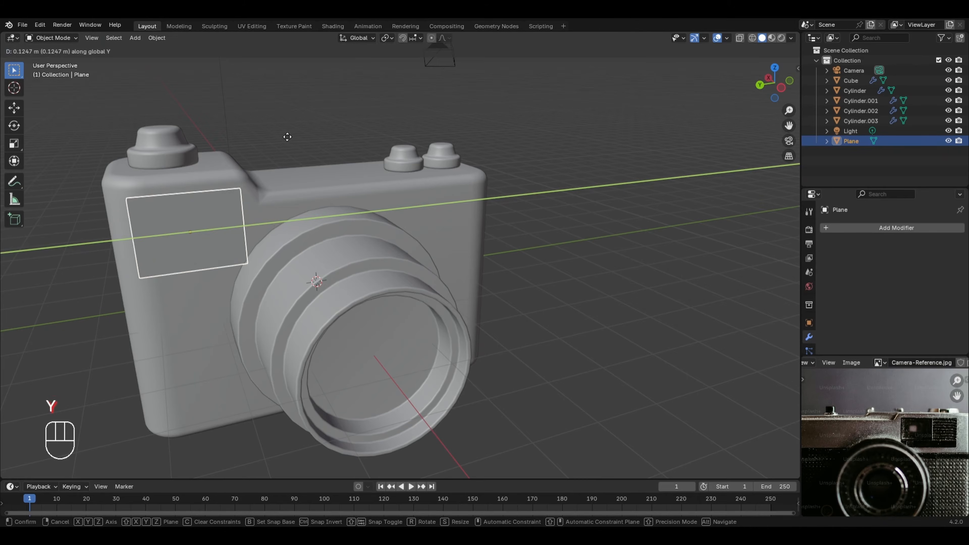
click(287, 137)
key(Tab)
key(s)
click(204, 208)
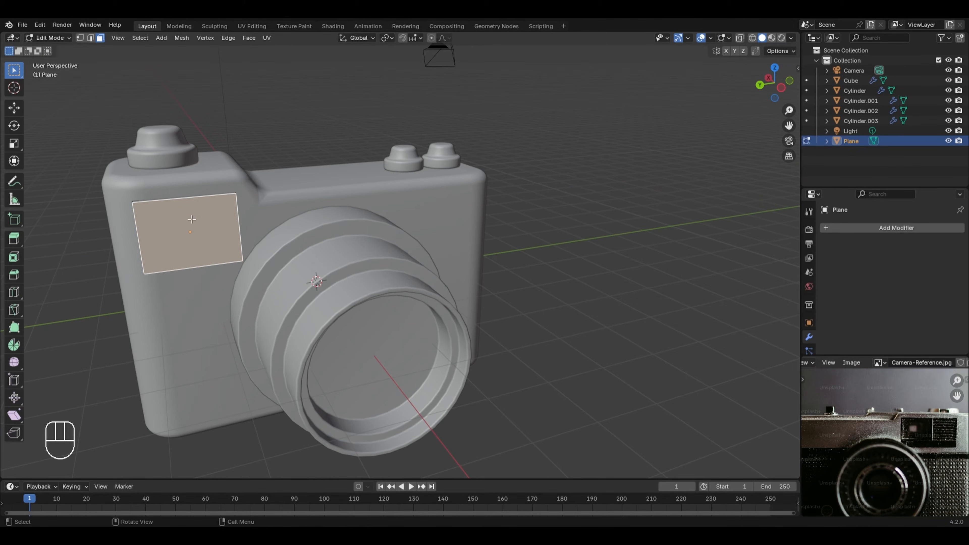
Step: Inset the panel's front face by about 0.15 m to create a window border
key(i)
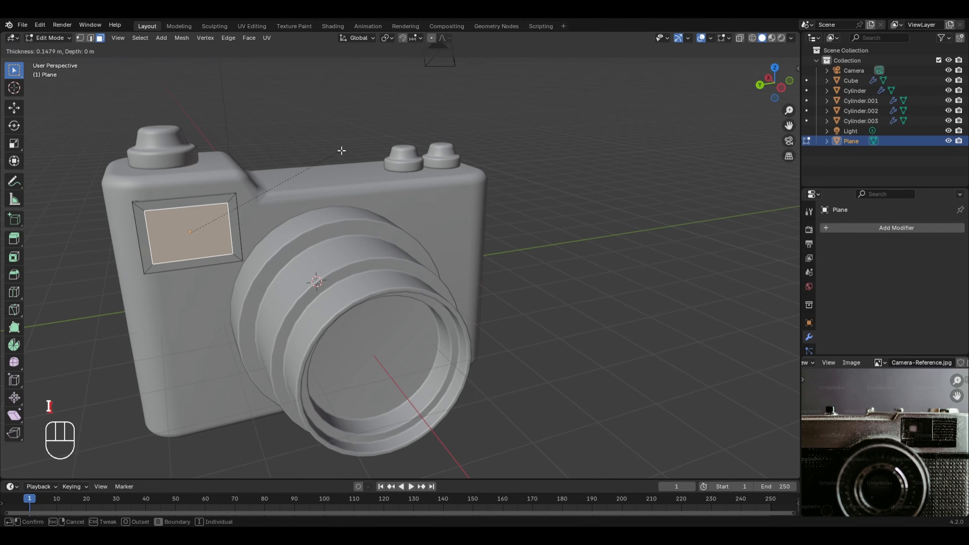
click(340, 151)
middle_drag(340, 151, 407, 277)
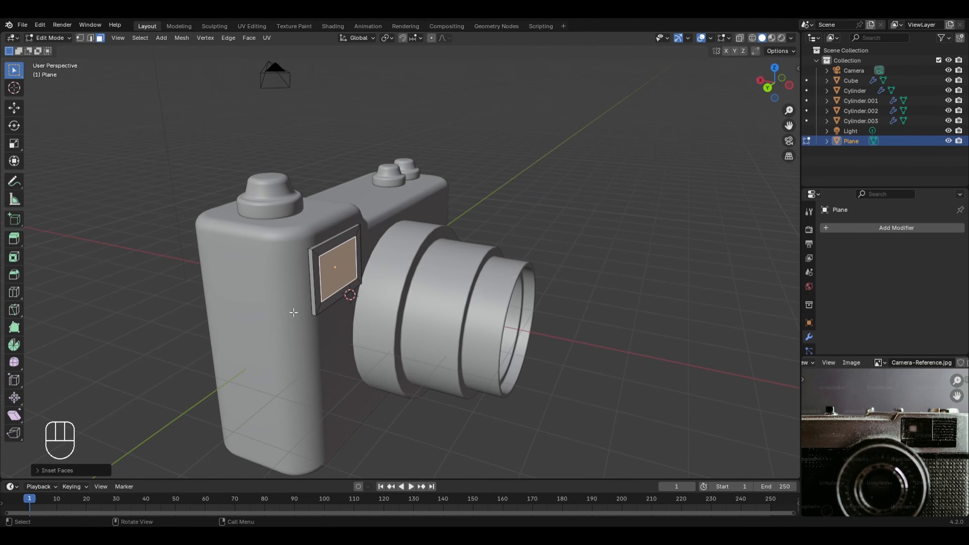
Step: Extrude the viewfinder panel's inset face slightly inward and scale it to about 0.83 to form a tapered window recess
key(e)
click(407, 277)
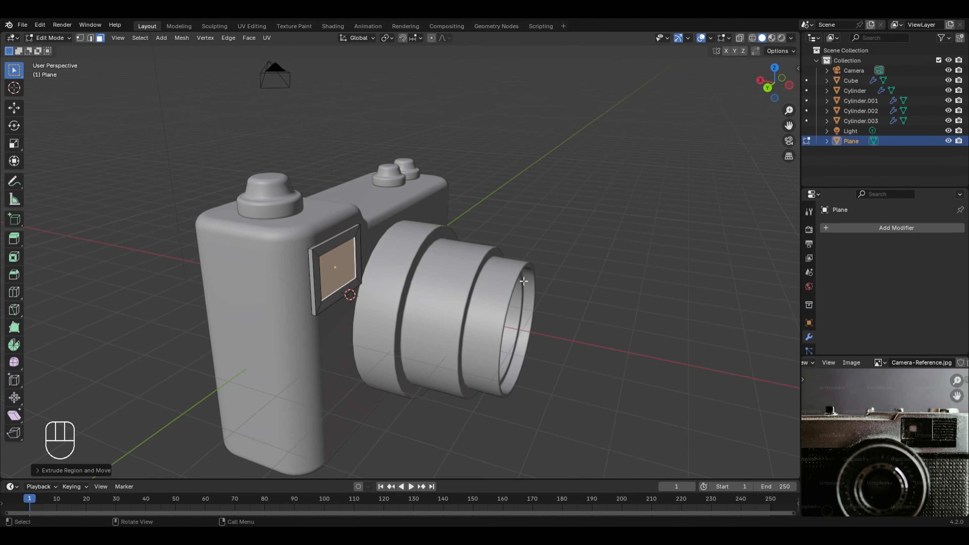
key(s)
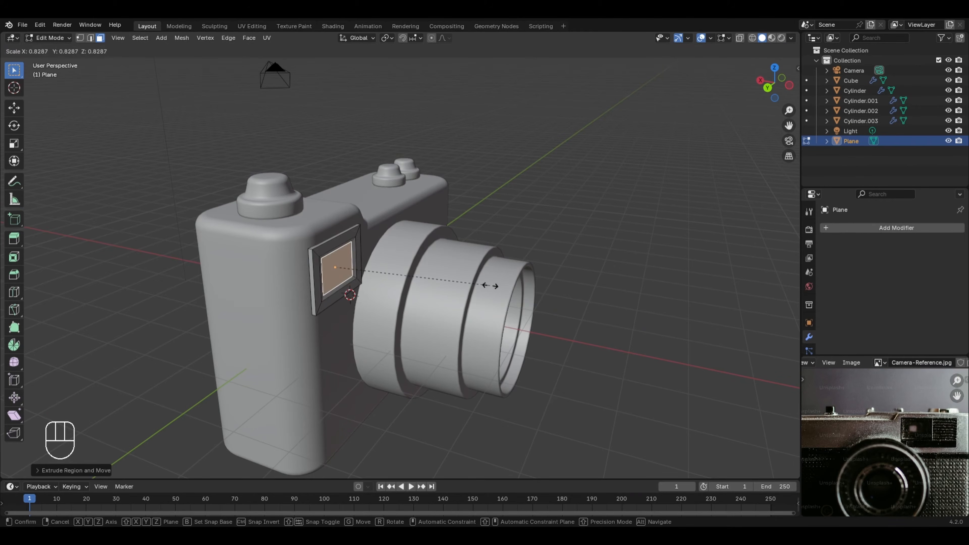
click(490, 285)
key(Tab)
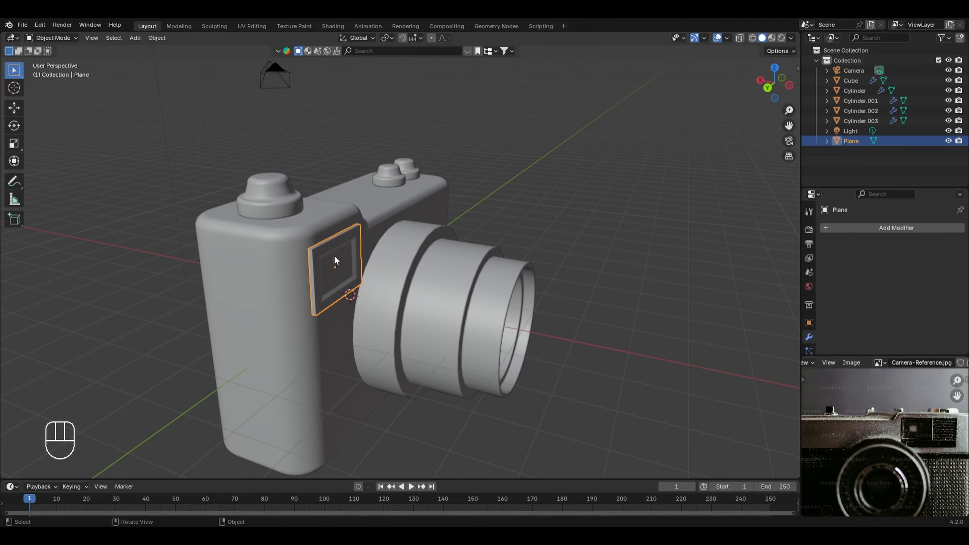
Step: Add a Bevel modifier with 6 segments to the viewfinder panel
middle_drag(363, 314, 345, 297)
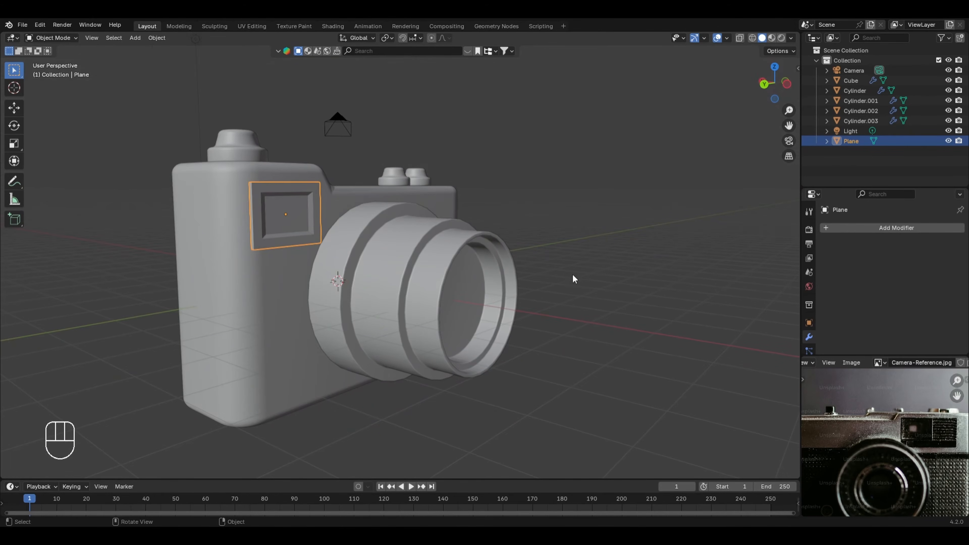
click(874, 228)
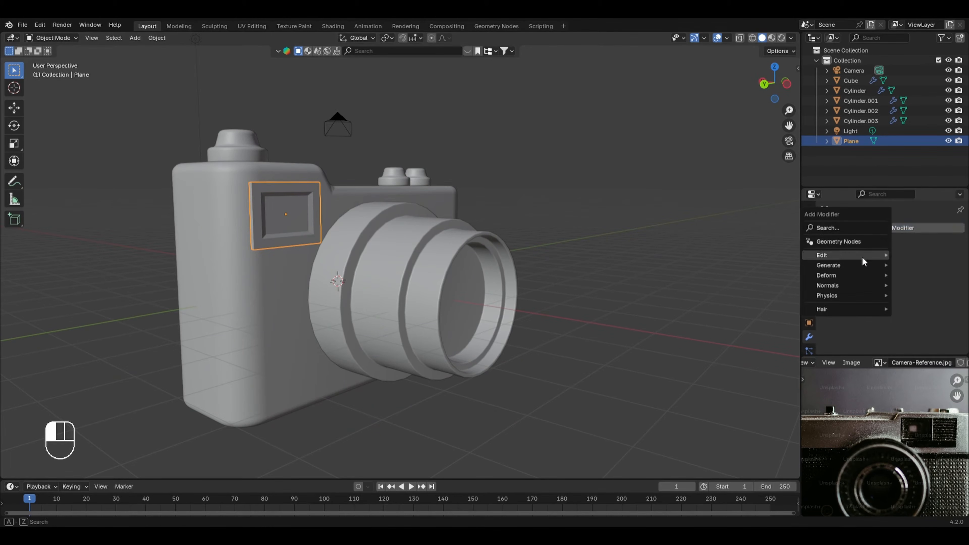
mouse_move(855, 264)
click(750, 274)
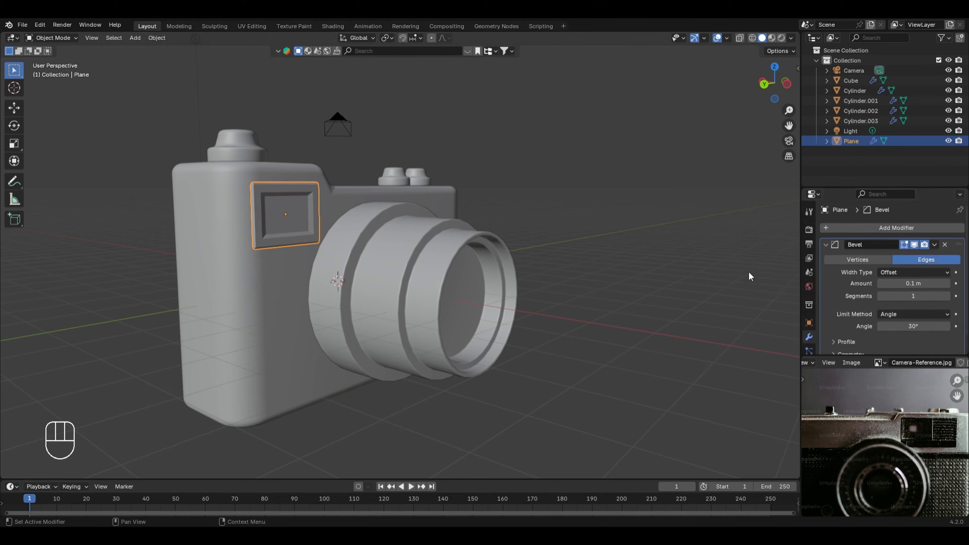
click(905, 295)
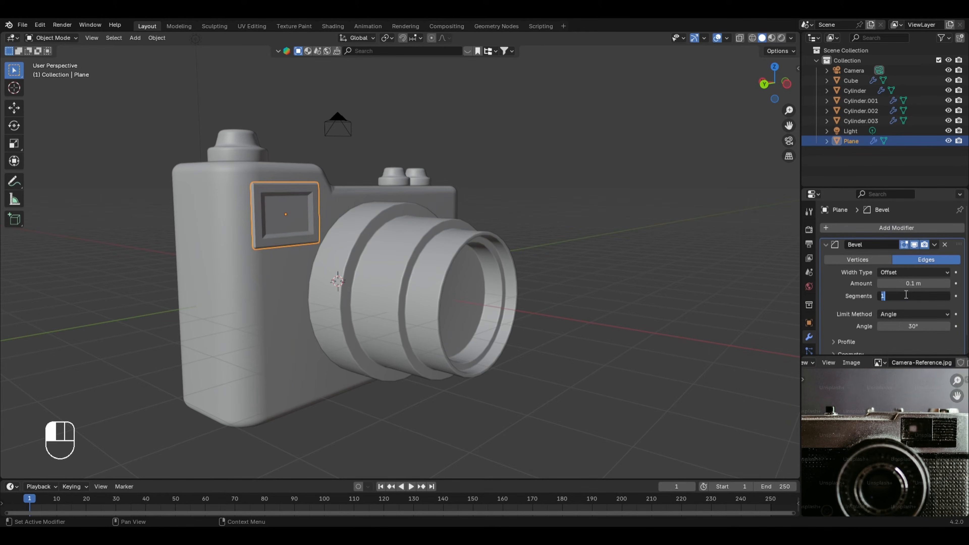
text(3)
key(Return)
click(913, 282)
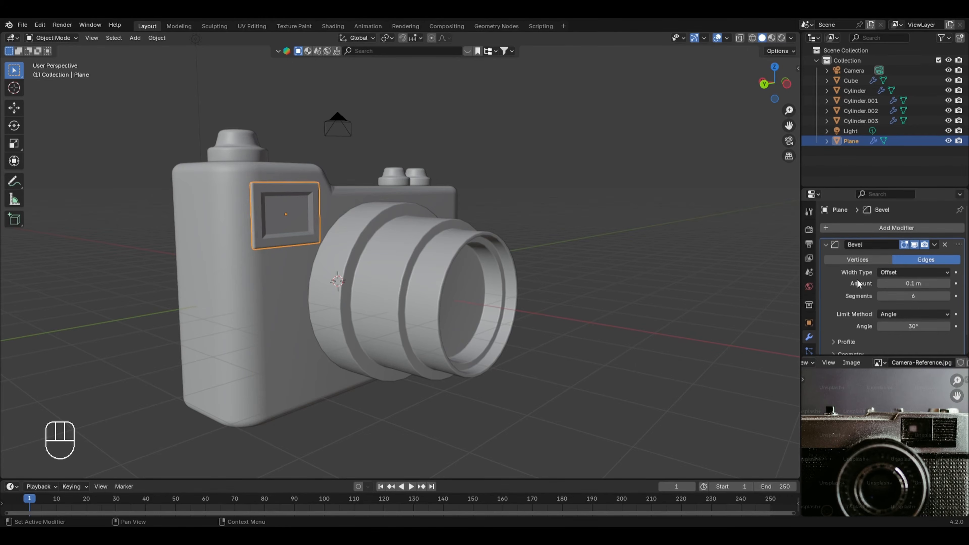
mouse_move(465, 237)
middle_down()
mouse_move(472, 271)
mouse_move(473, 246)
middle_up()
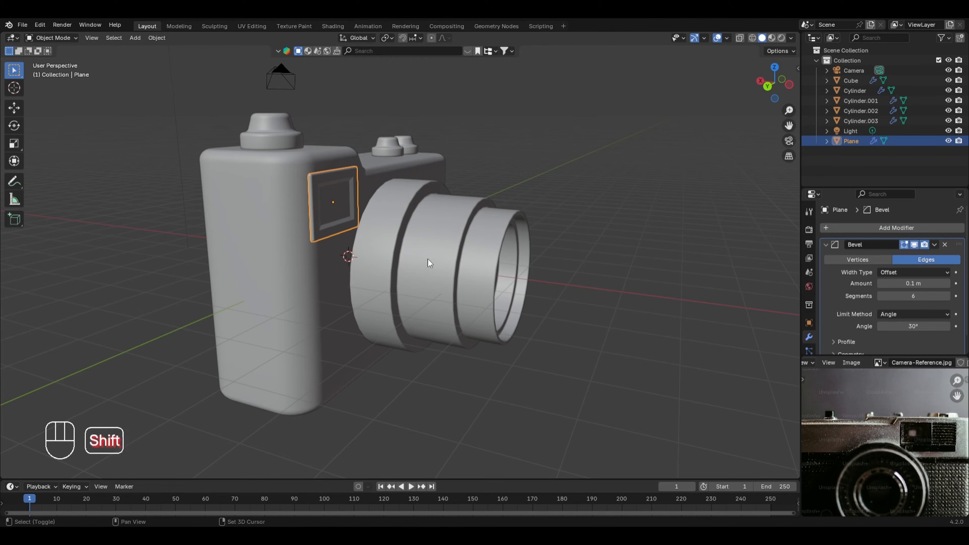
Step: Hide the lens and the viewfinder panel, and open the camera body's mesh for editing
shift+click(438, 250)
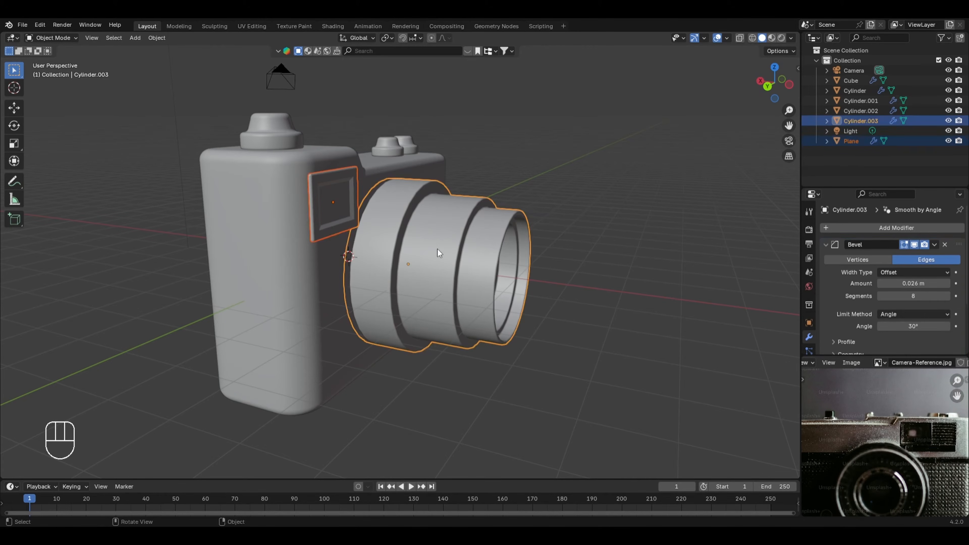
key(h)
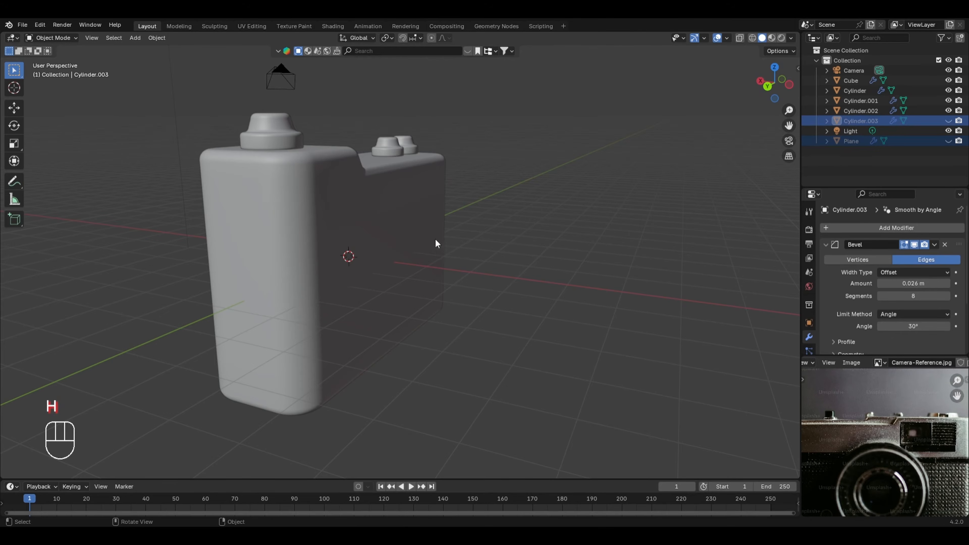
click(363, 245)
key(Tab)
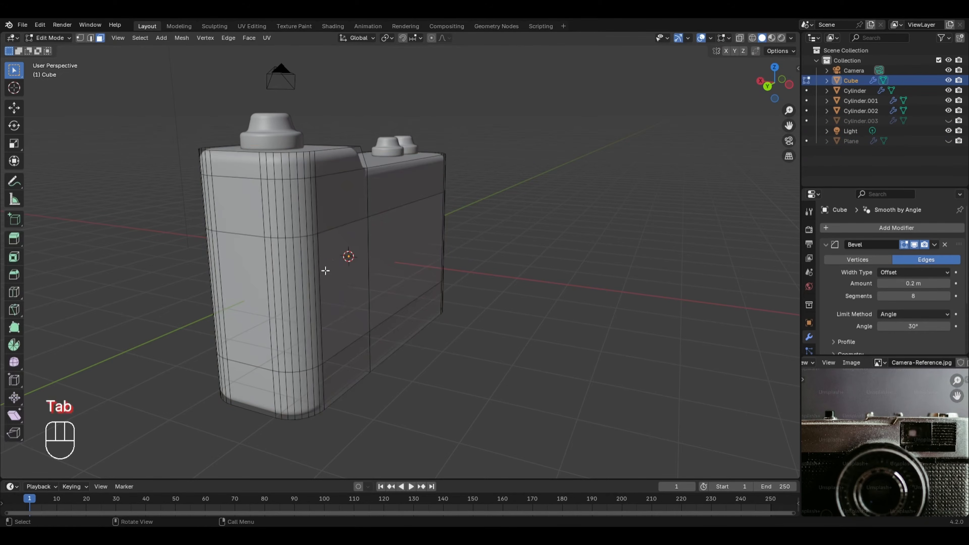
Step: Select all faces of the camera body's middle band on every side, using the right orthographic view with X-ray
middle_drag(320, 266, 165, 251)
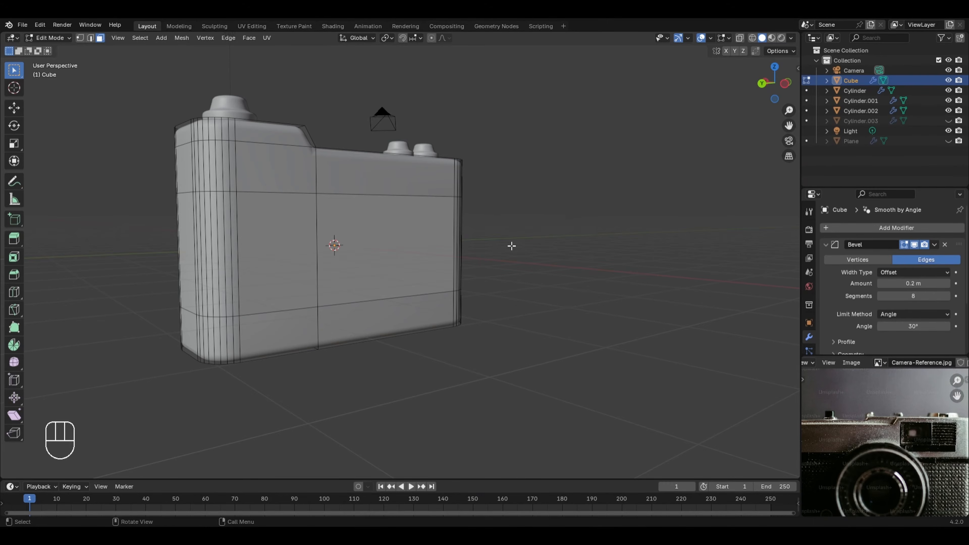
key(KP_3)
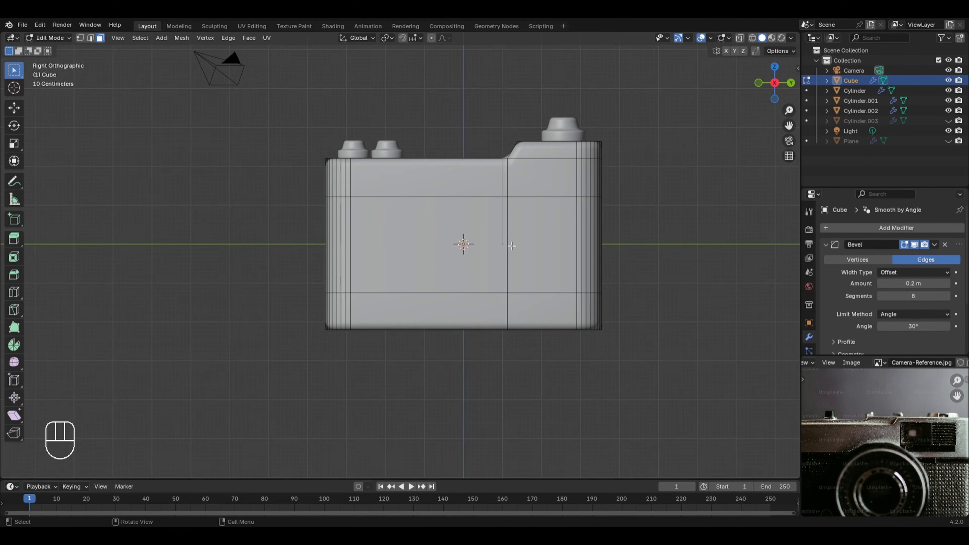
key(alt+z)
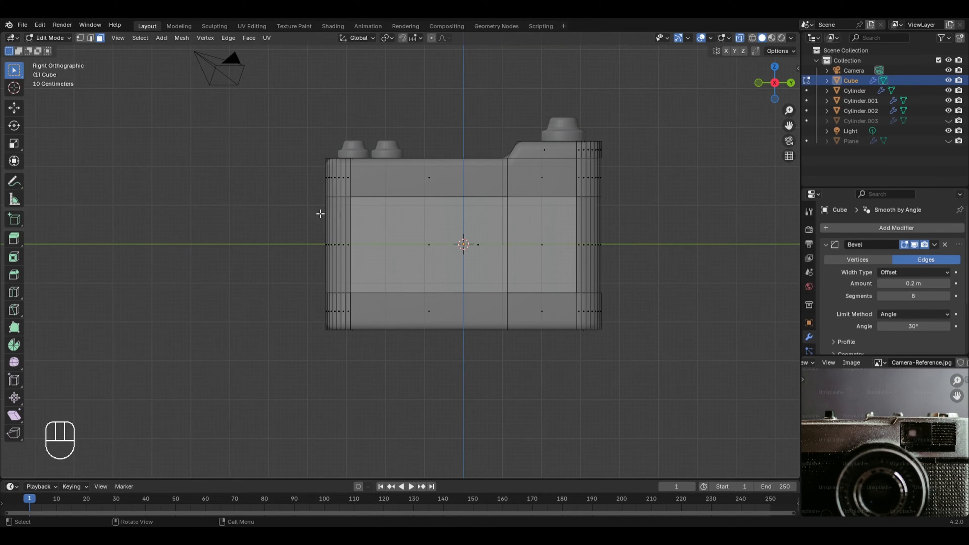
key(b)
drag(310, 218, 660, 270)
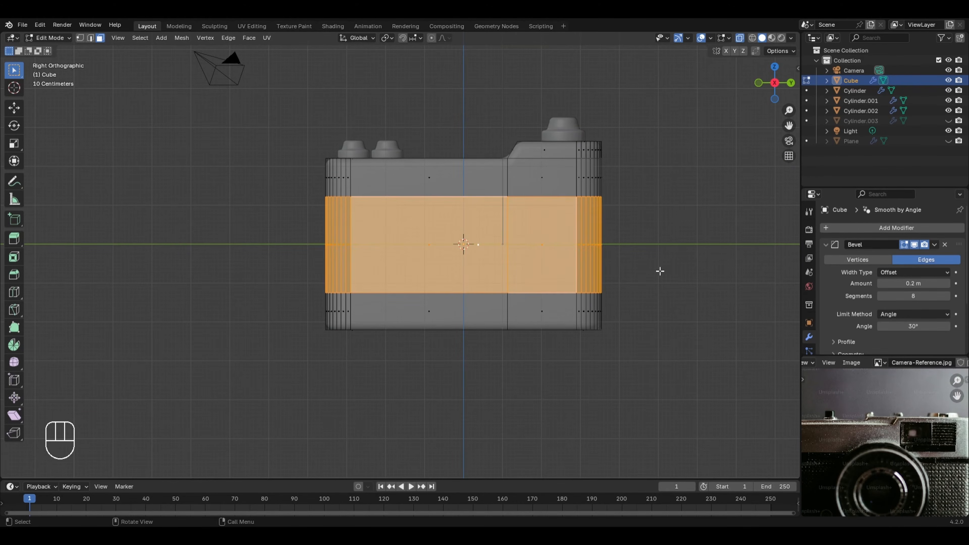
middle_drag(670, 251, 511, 245)
key(alt+z)
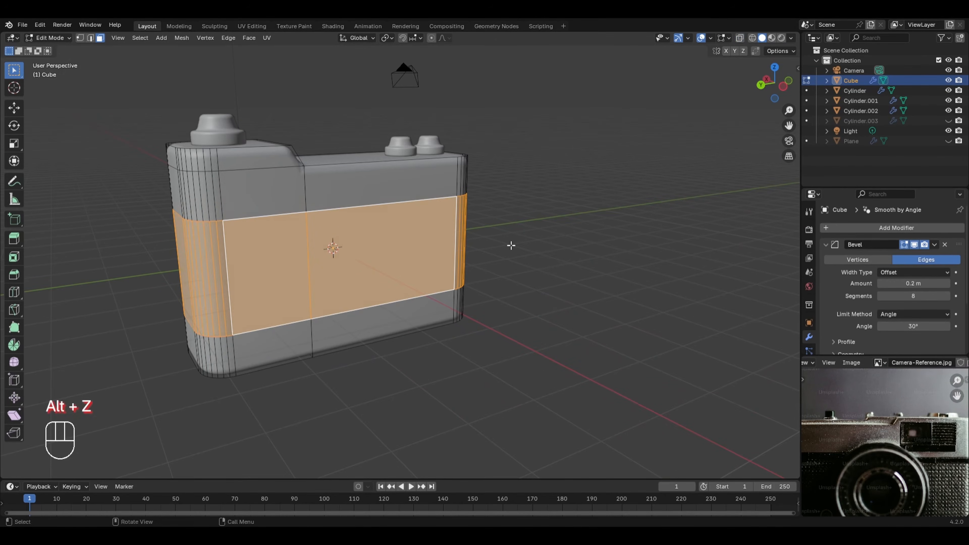
Step: Extrude the middle band faces along their normals by about -0.176 m to recess the body's grip area
key(alt+e)
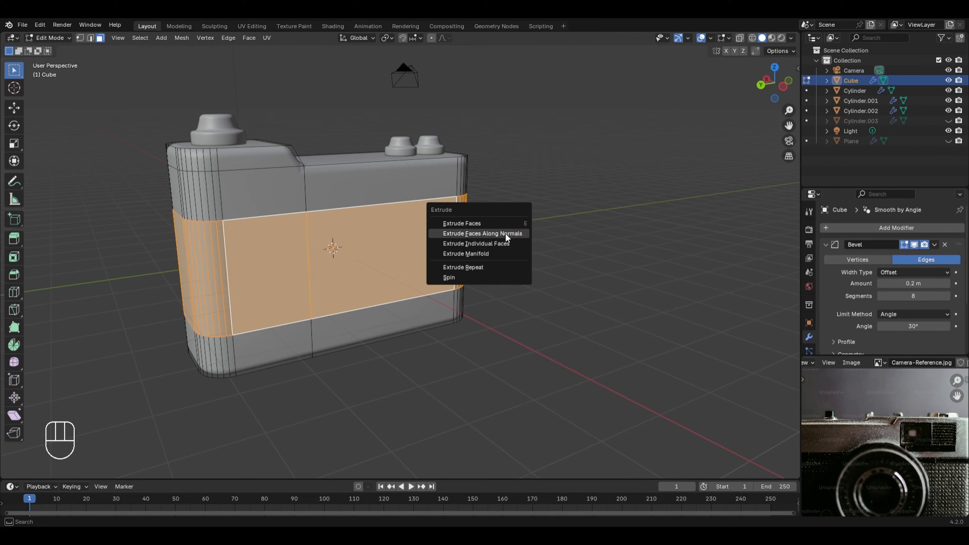
click(485, 234)
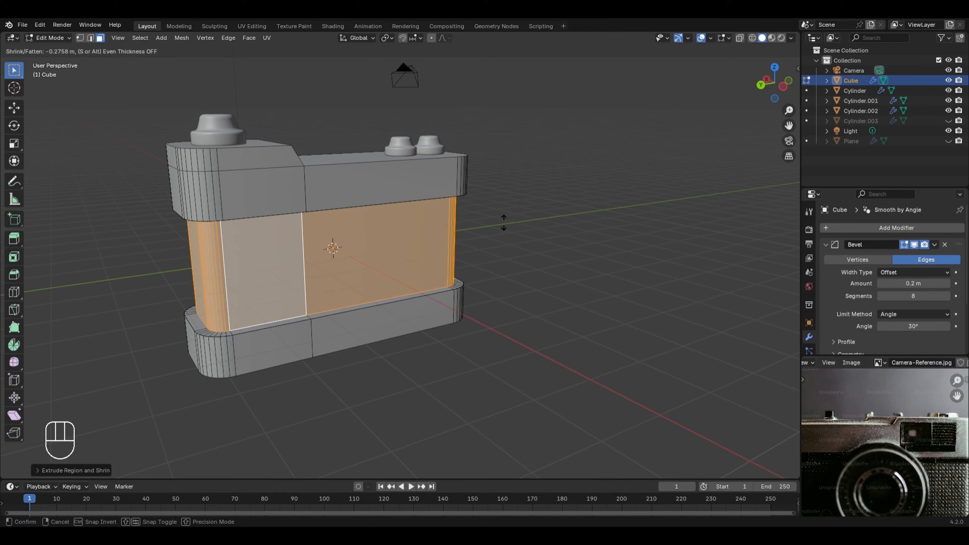
click(443, 220)
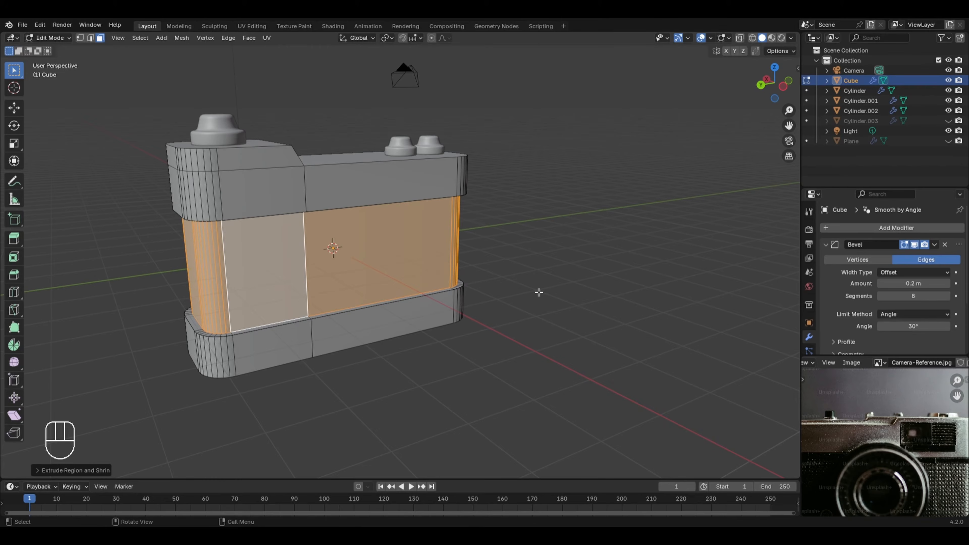
key(Tab)
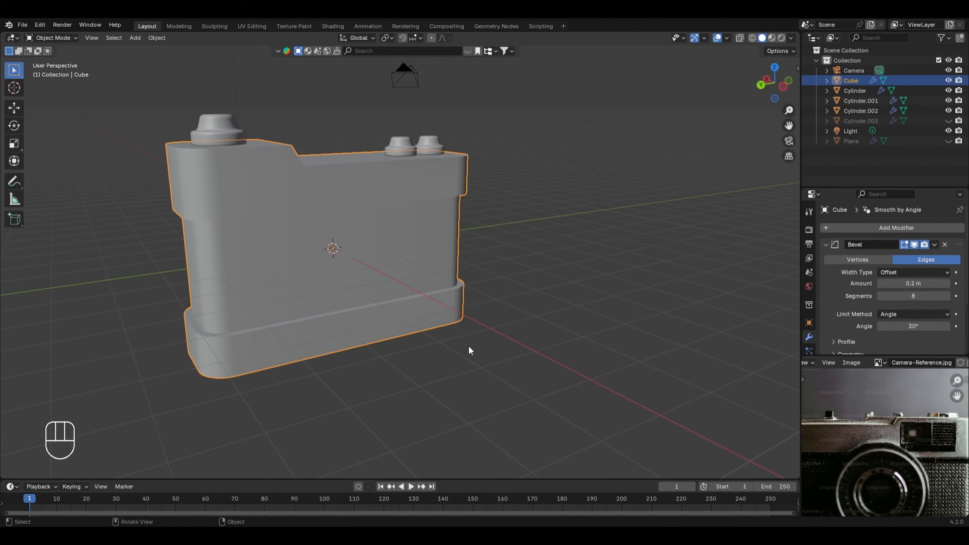
Step: Unhide the lens and viewfinder panel and clear the selection
key(alt+h)
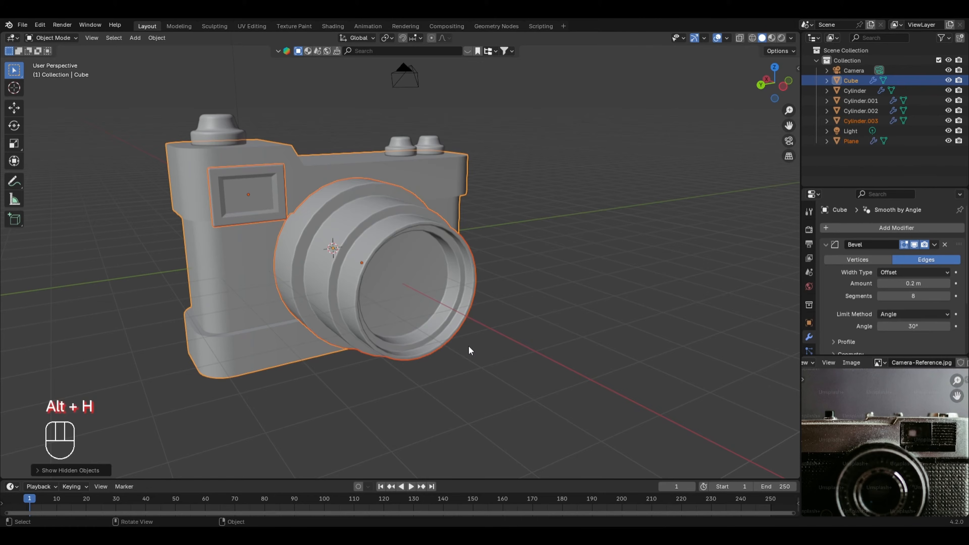
click(574, 306)
mouse_move(180, 379)
middle_down()
mouse_move(275, 386)
mouse_move(401, 364)
mouse_move(427, 383)
mouse_move(342, 380)
middle_up()
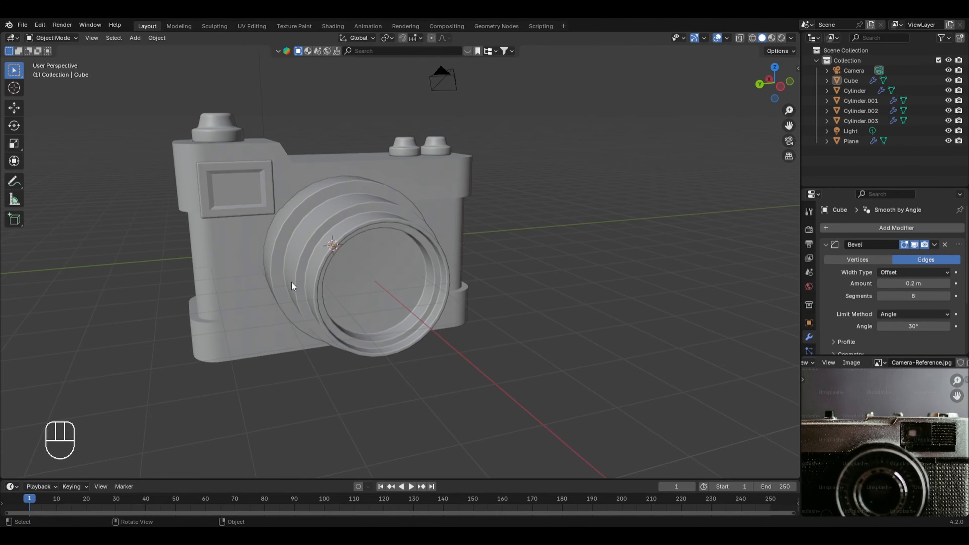
Step: Enable Cavity in the viewport's solid shading options
click(792, 38)
click(751, 295)
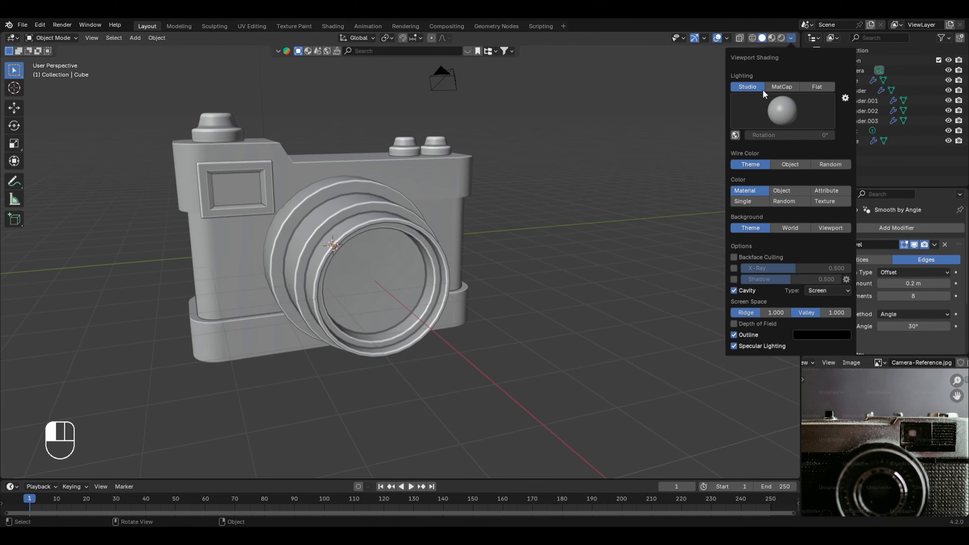
click(792, 45)
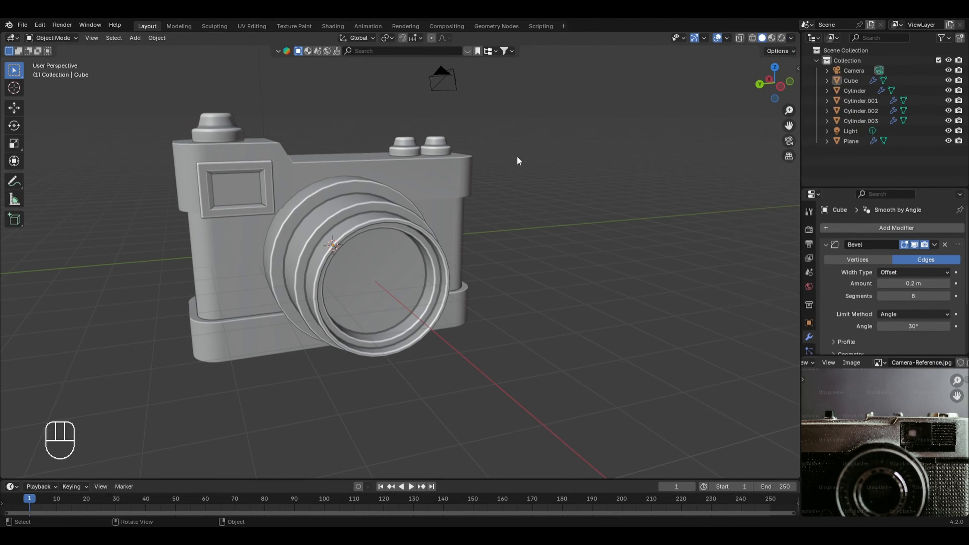
Step: Raise the viewfinder panel about 0.18 m along Z so that it sits higher on the upper body section
click(232, 190)
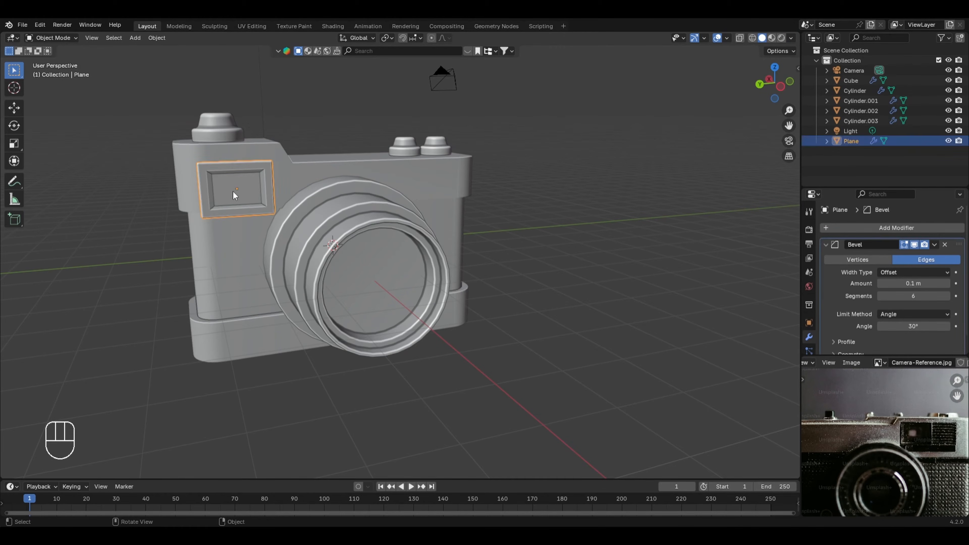
key(g)
key(z)
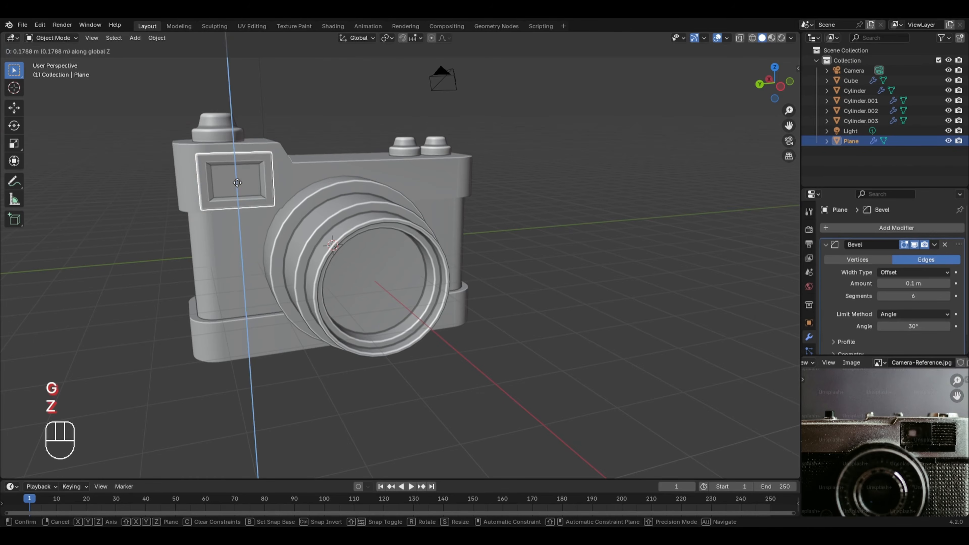
click(237, 183)
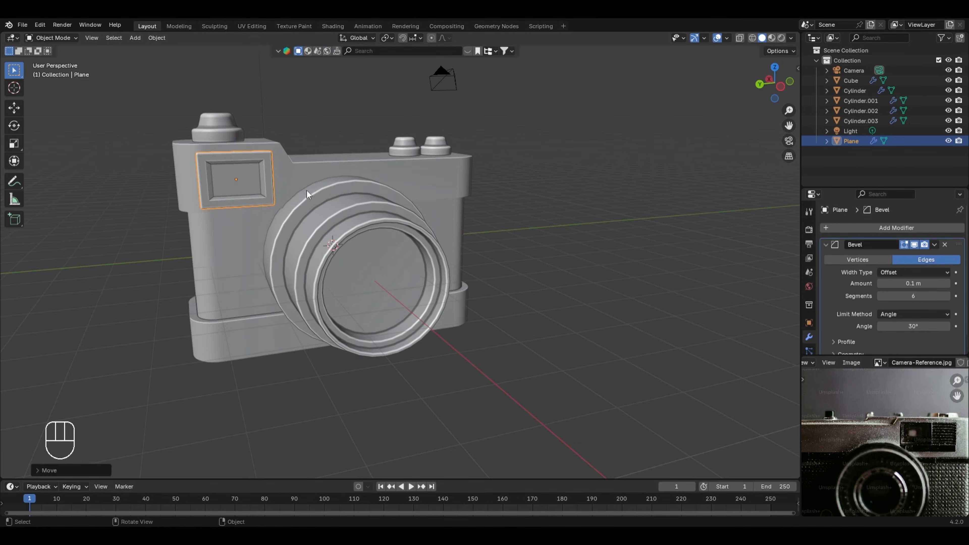
click(139, 293)
middle_drag(138, 293, 491, 351)
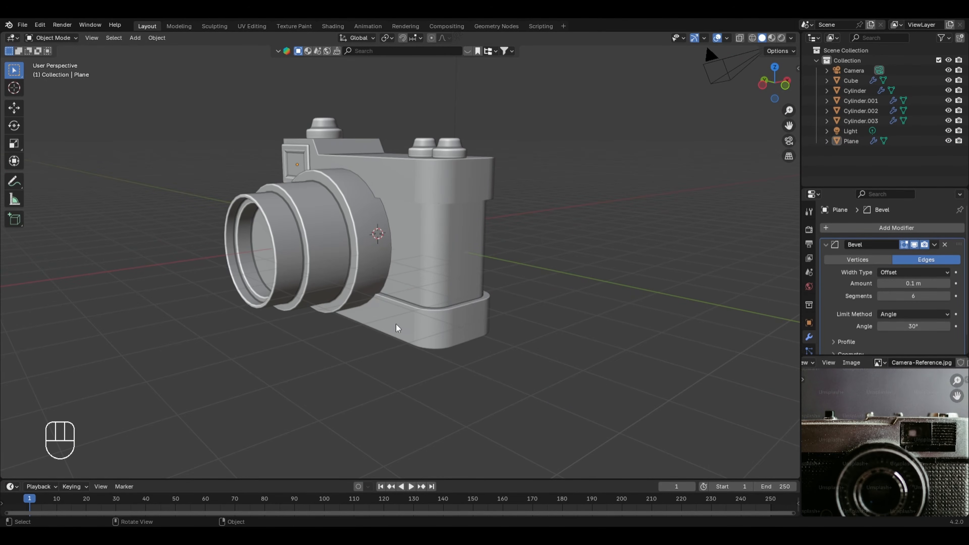
middle_drag(396, 325, 481, 328)
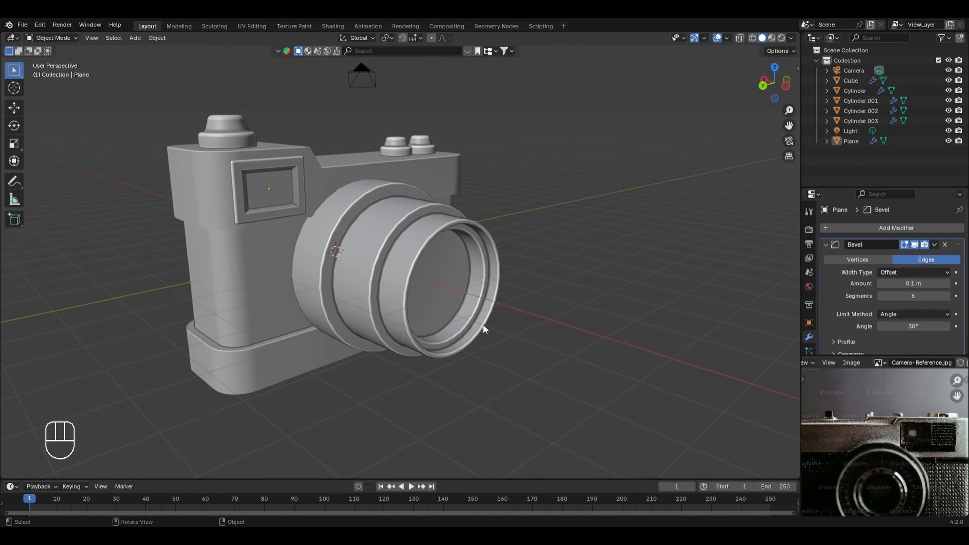
Step: Select the camera body and preview it in rendered viewport shading with Scene Lights and Scene World disabled
click(248, 267)
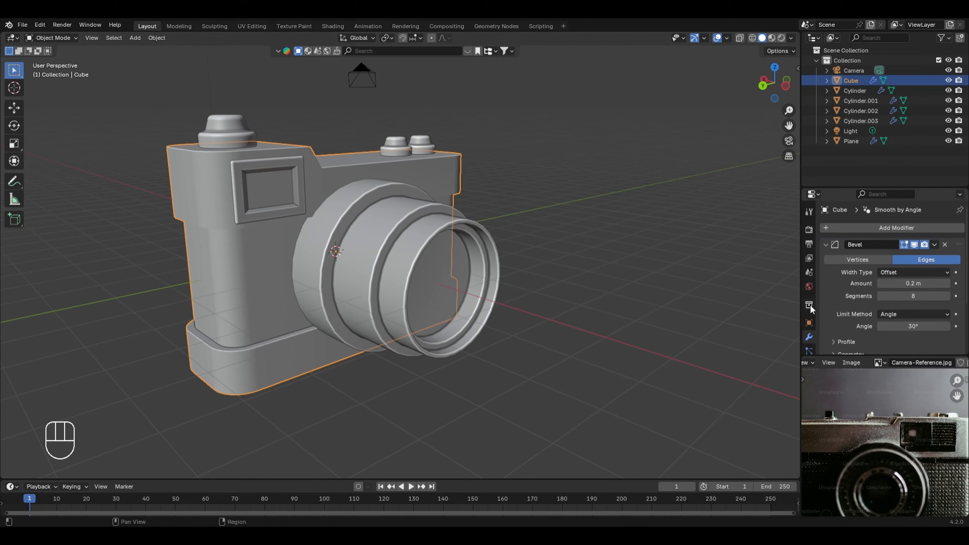
scroll(809, 306, down, 5)
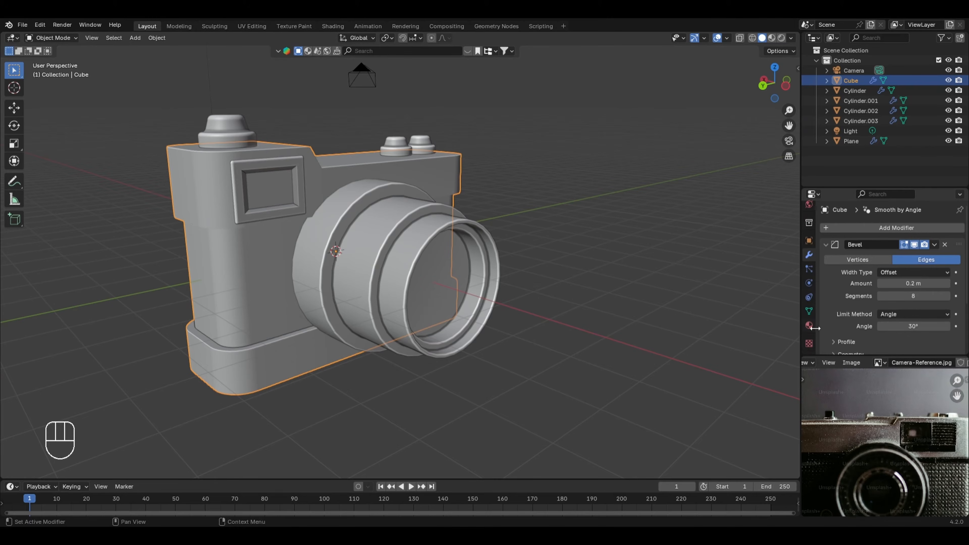
click(811, 327)
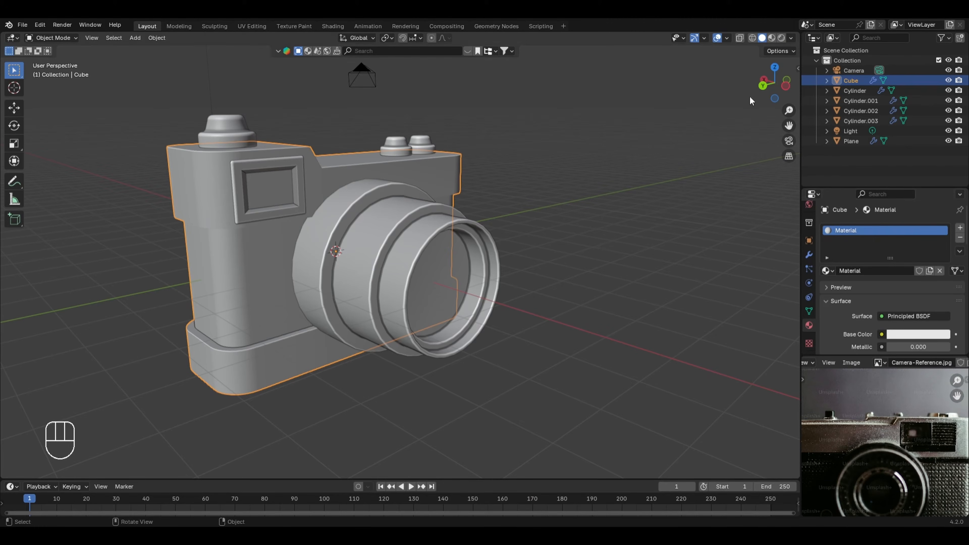
click(785, 39)
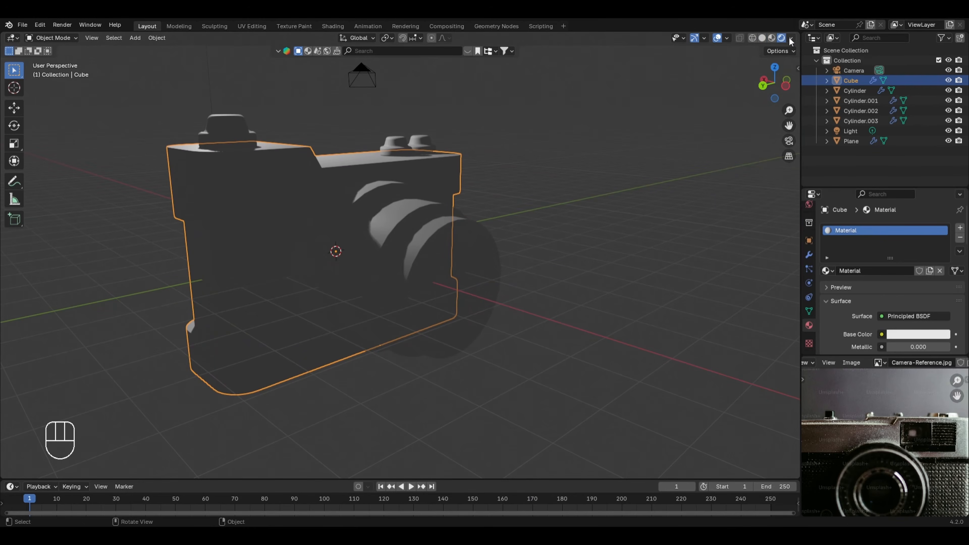
click(791, 39)
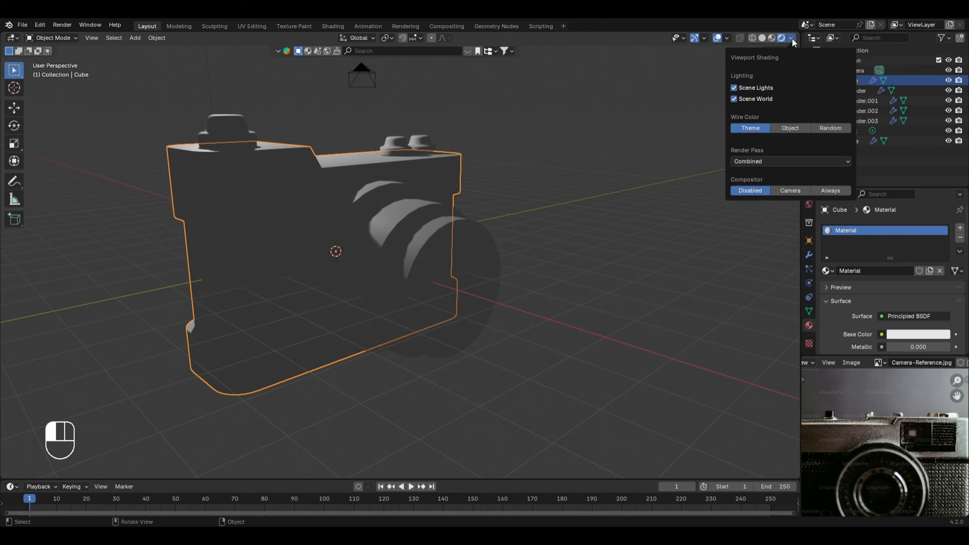
click(751, 88)
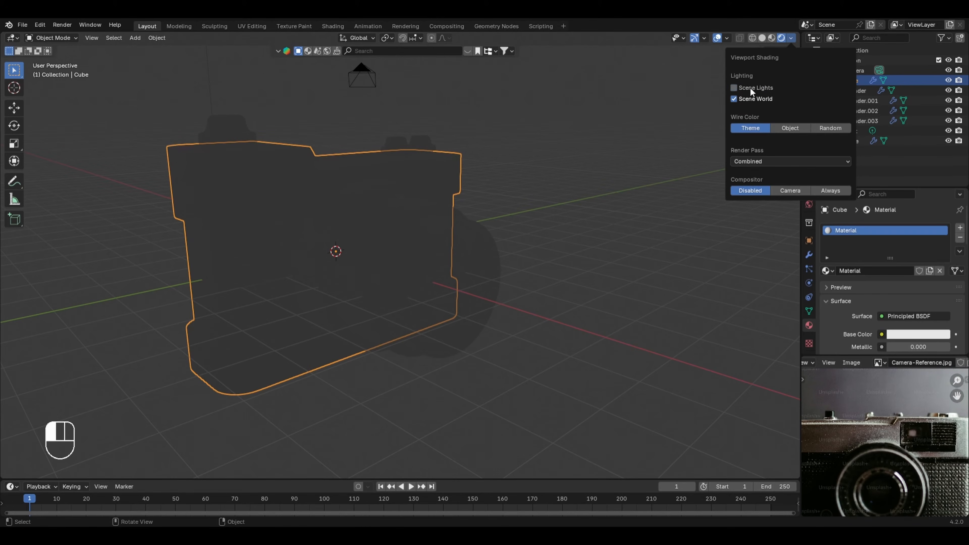
click(751, 98)
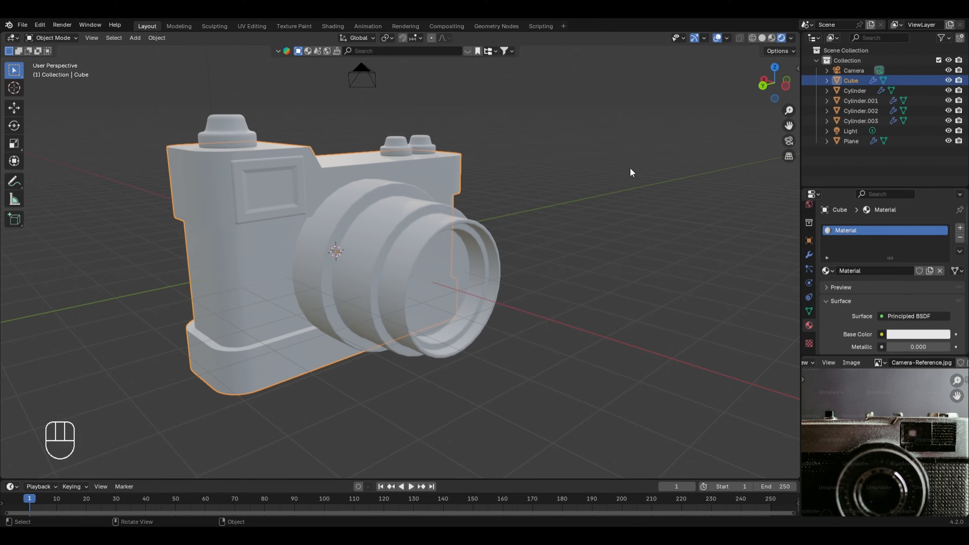
Step: Set the scene's render engine to Cycles
scroll(630, 189, up, 2)
scroll(809, 248, up, 5)
click(810, 230)
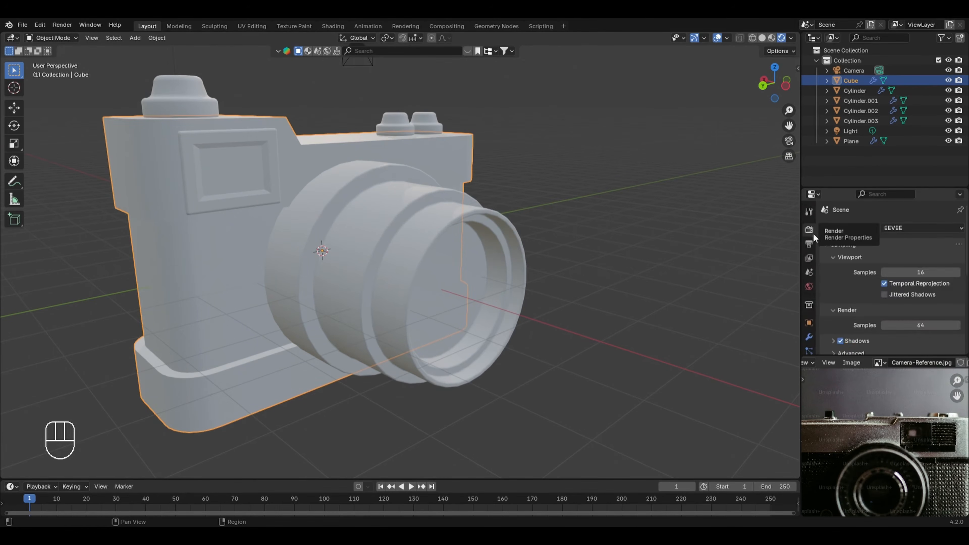
click(918, 229)
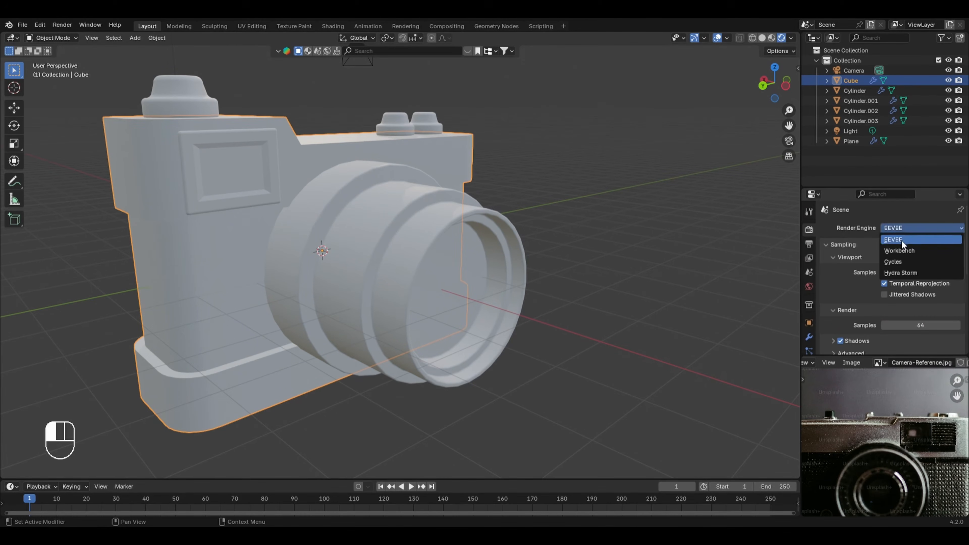
click(895, 262)
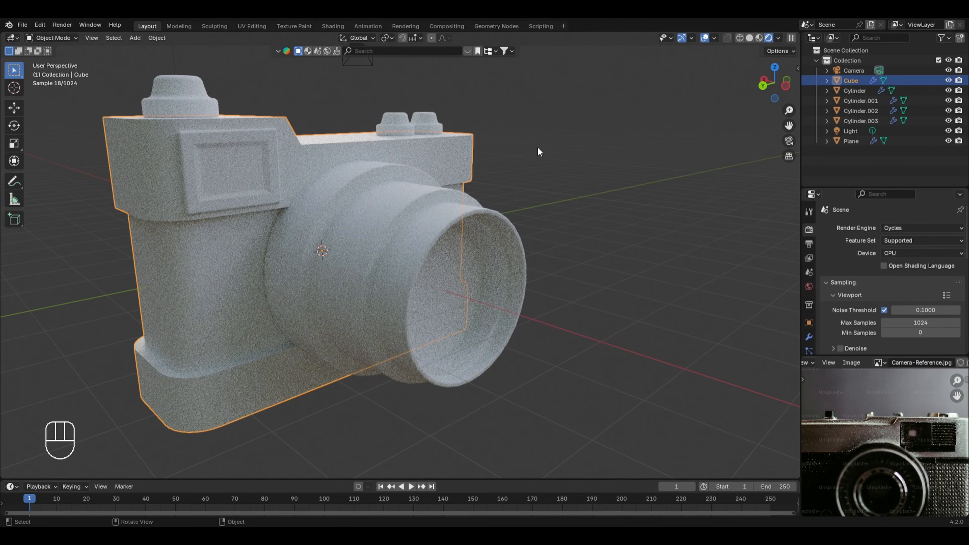
Step: Change the base color of the camera body's material to black
scroll(583, 184, down, 3)
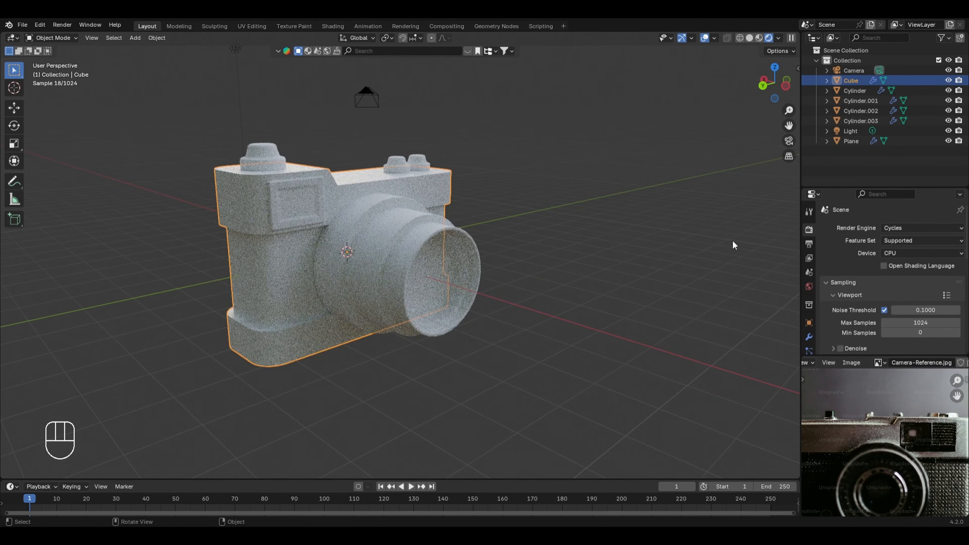
scroll(812, 303, down, 5)
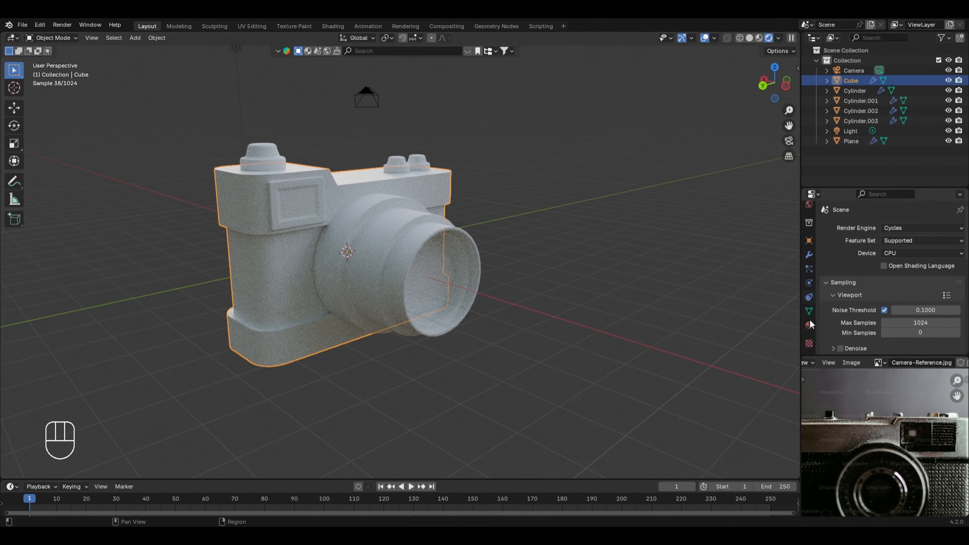
click(809, 326)
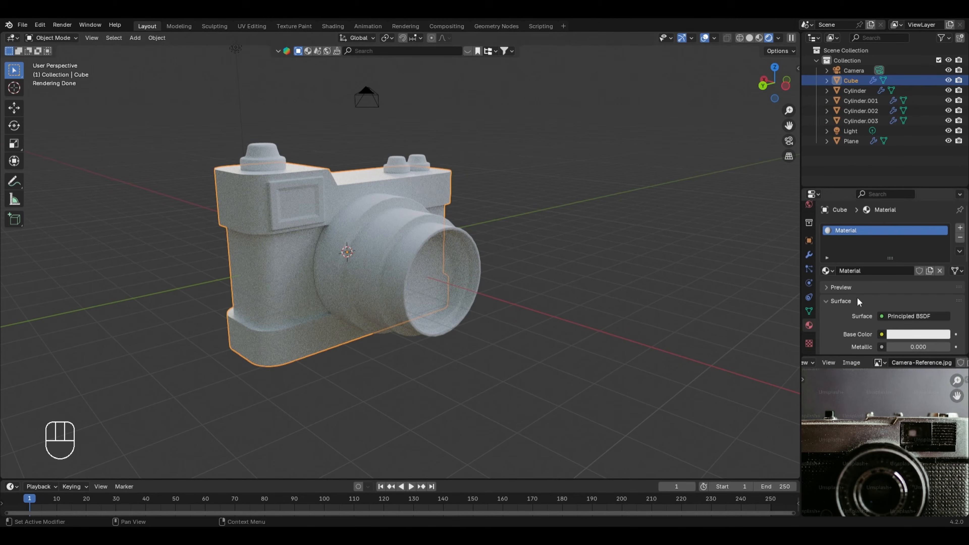
scroll(860, 296, down, 3)
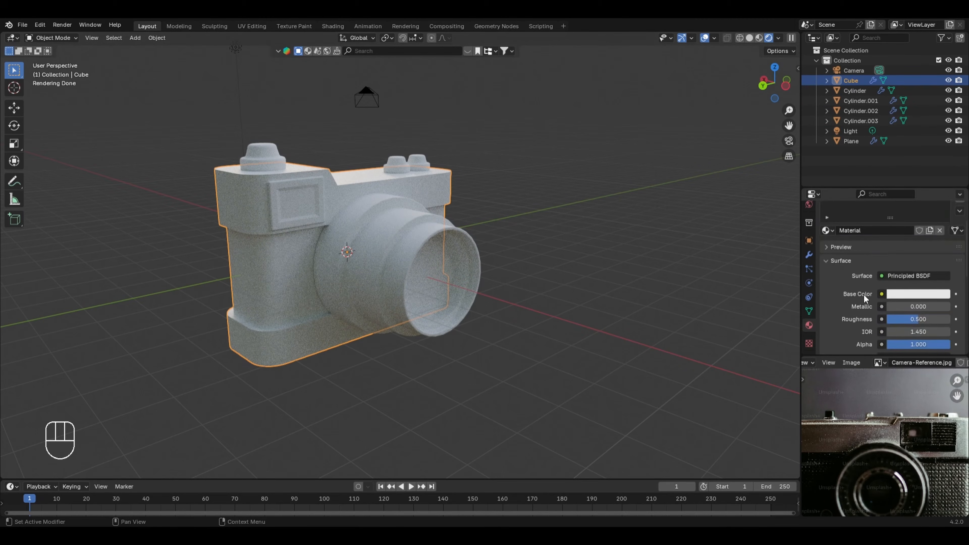
click(902, 293)
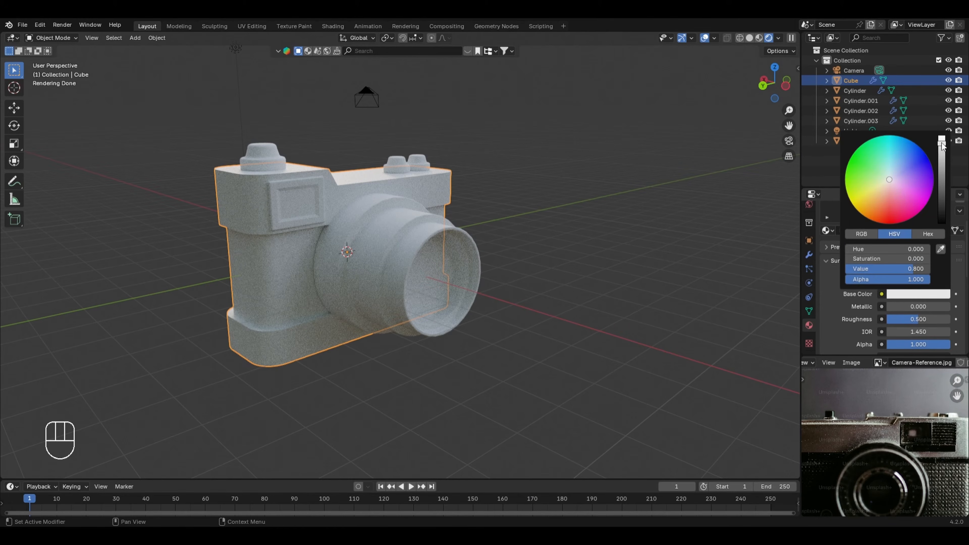
drag(941, 142, 942, 223)
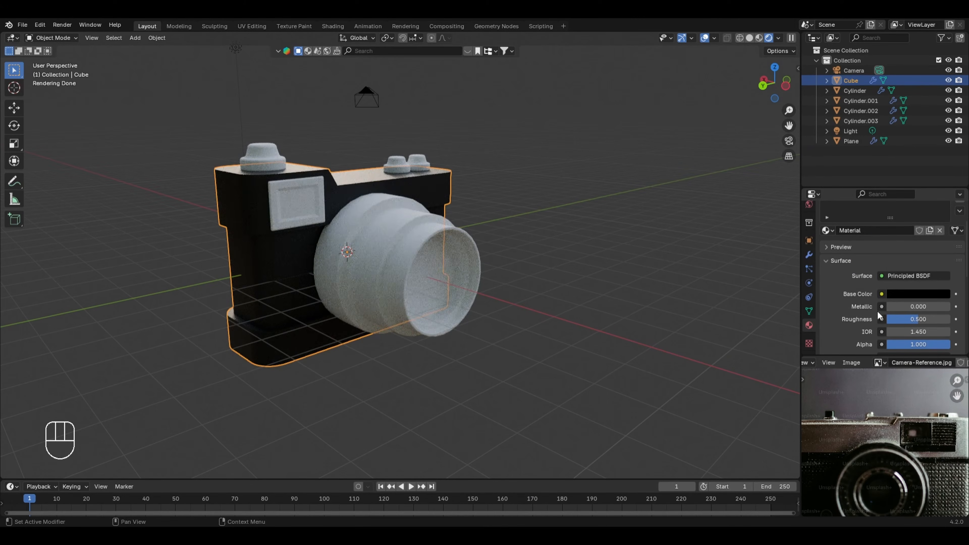
Step: Set the black body material's Metallic to 0.5 and Roughness to 0.2
click(903, 305)
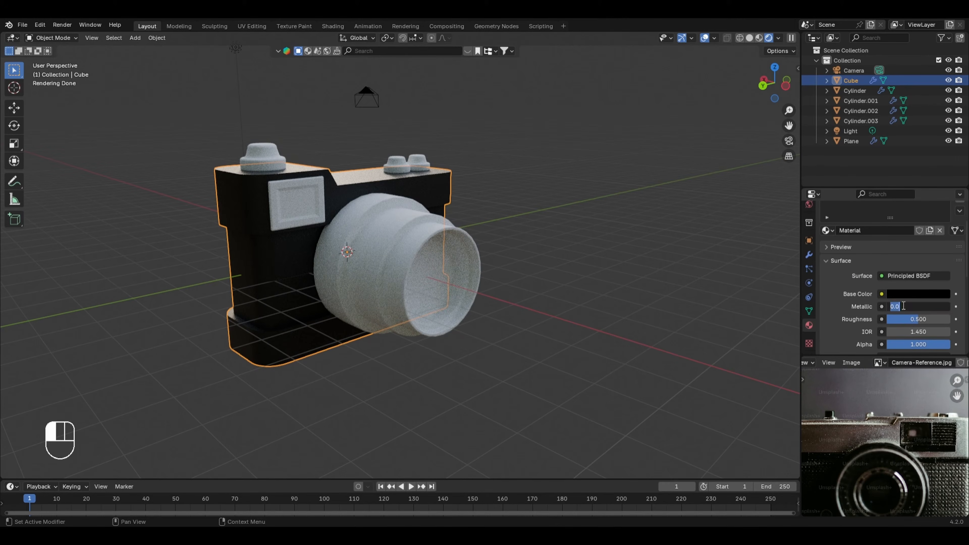
text(0.5)
key(Return)
click(903, 319)
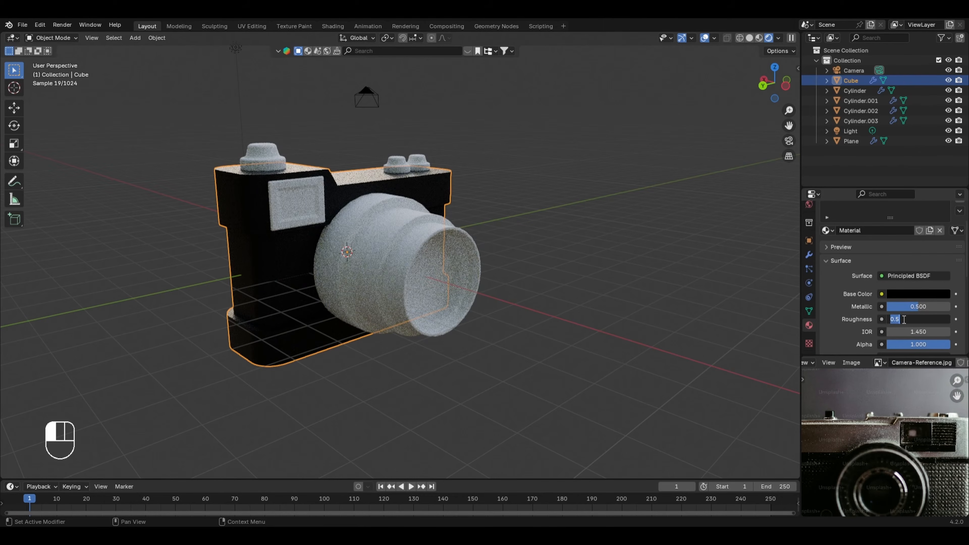
text(0.2)
key(Return)
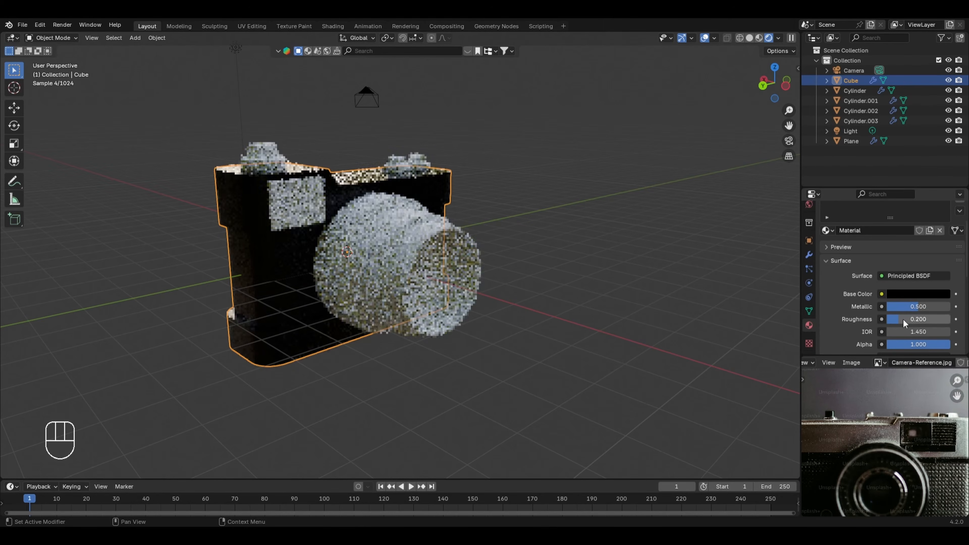
middle_drag(535, 288, 646, 276)
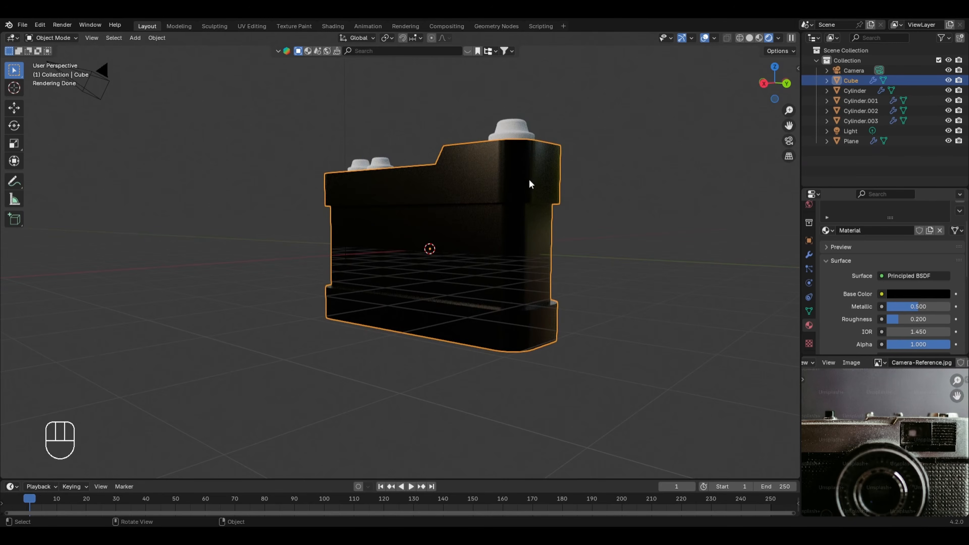
middle_drag(610, 210, 526, 224)
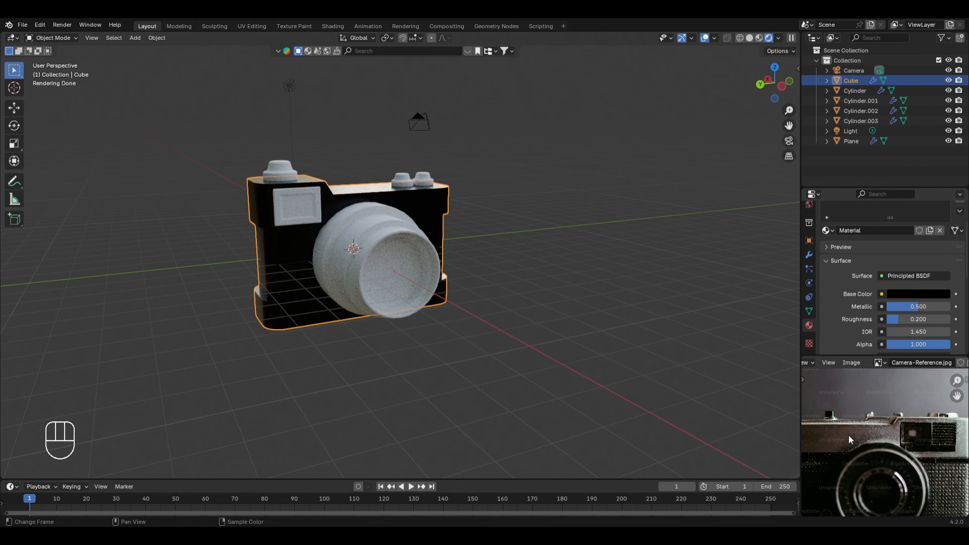
Step: Compare the body with the reference photo and add a second material slot holding a new material
scroll(877, 451, down, 3)
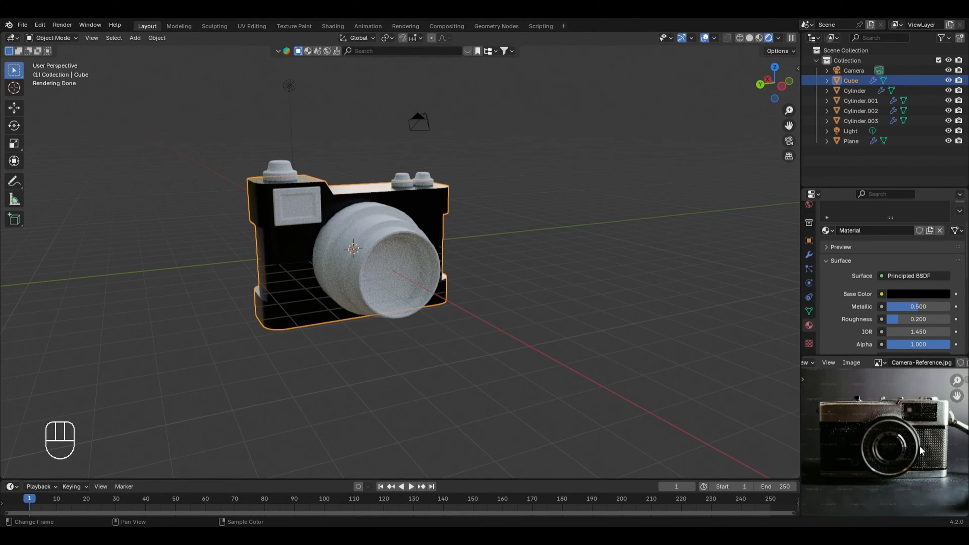
scroll(920, 450, up, 1)
scroll(920, 451, up, 1)
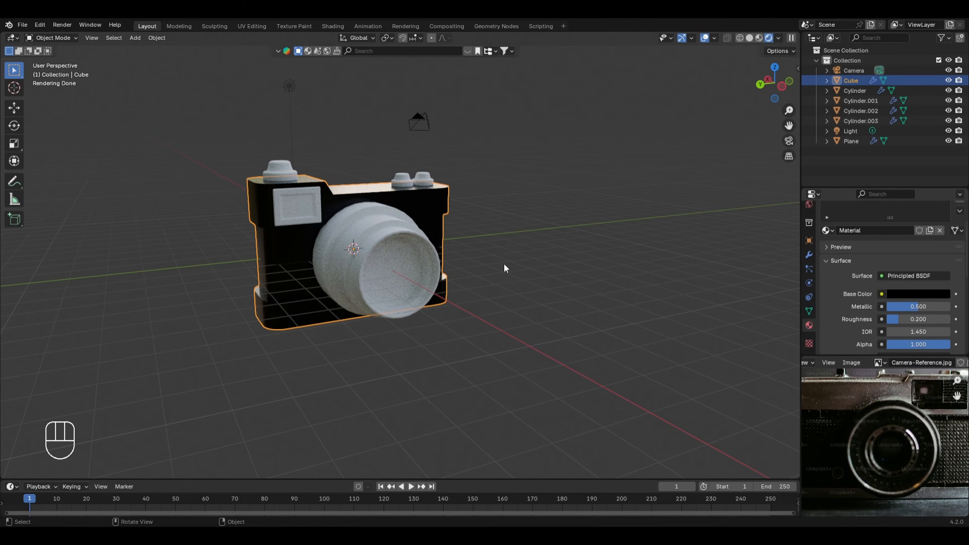
scroll(364, 283, up, 1)
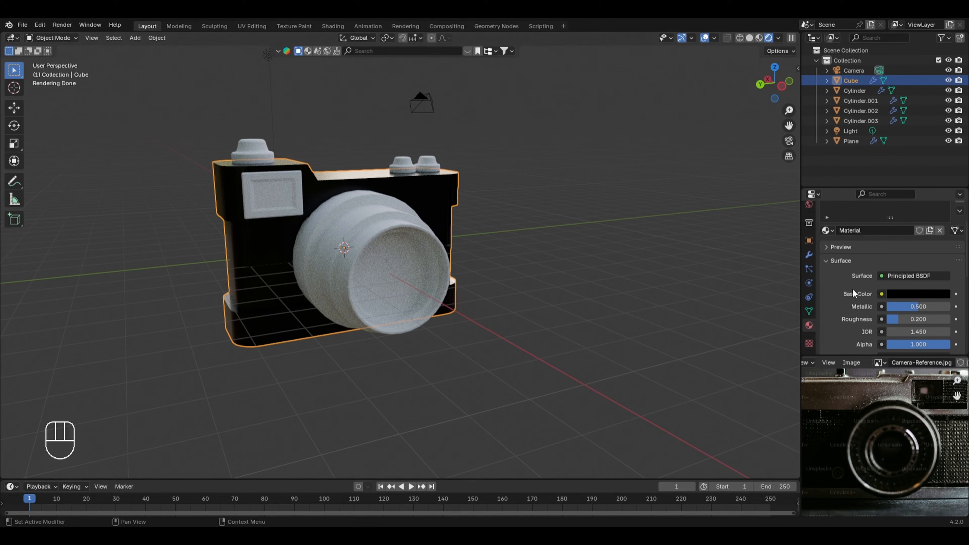
scroll(854, 286, up, 3)
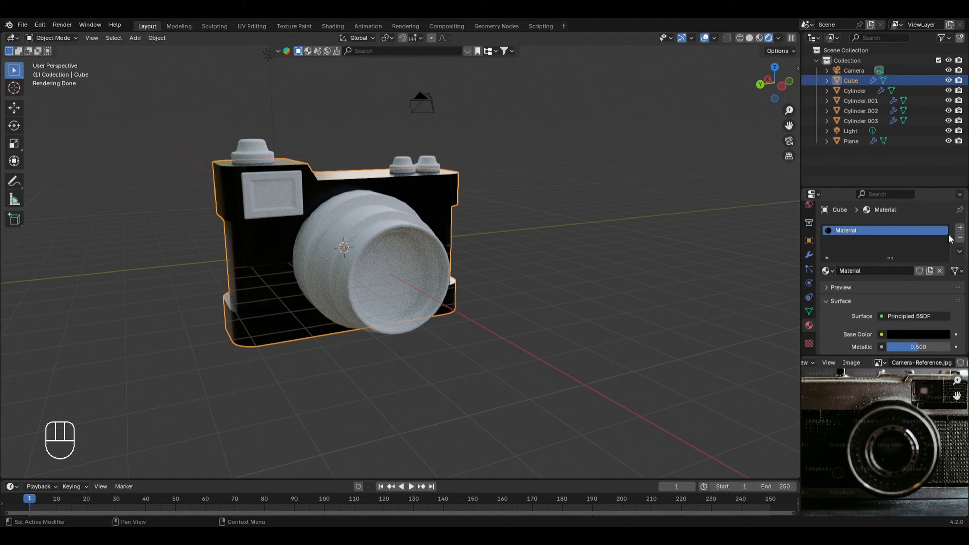
click(960, 229)
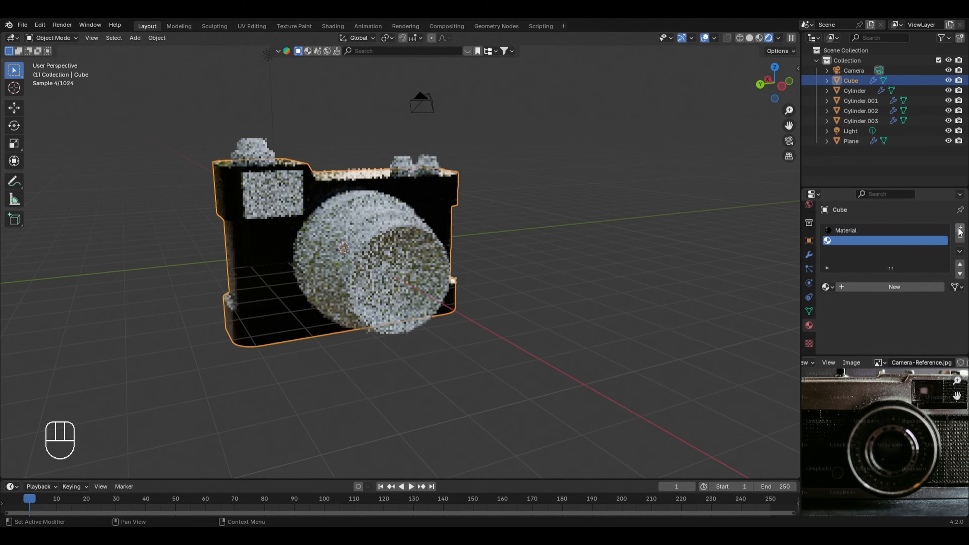
click(898, 281)
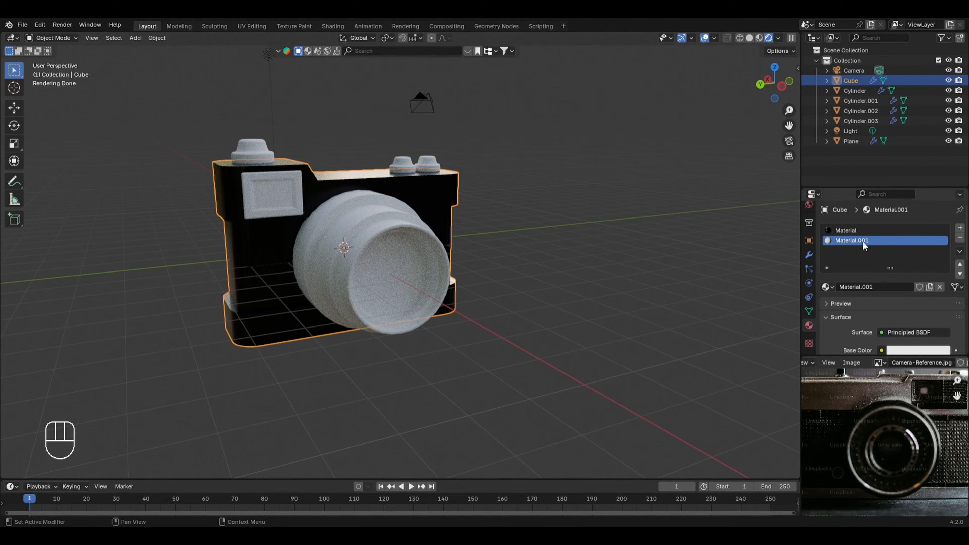
Step: In solid X-ray front view, assign the new second material to all faces of the body's raised upper section
click(748, 38)
key(Tab)
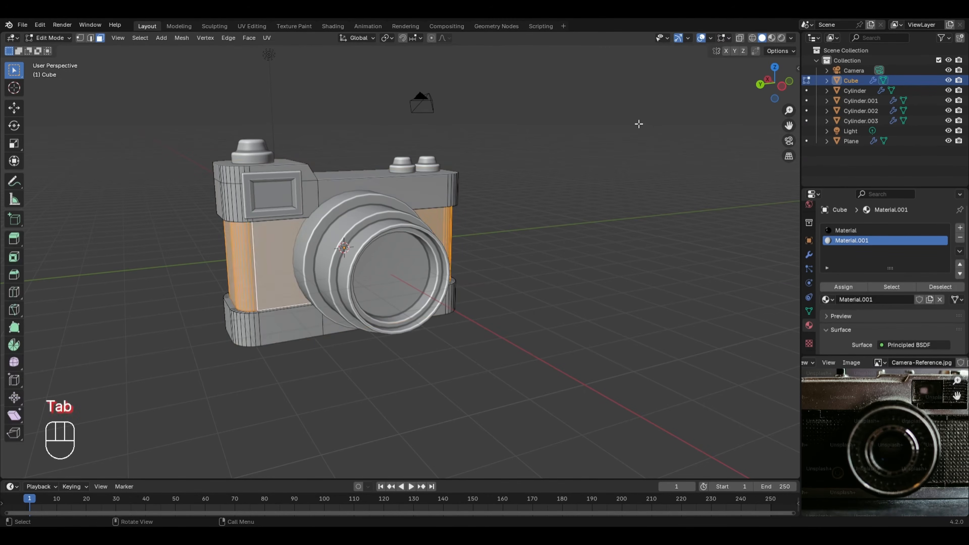
key(alt+a)
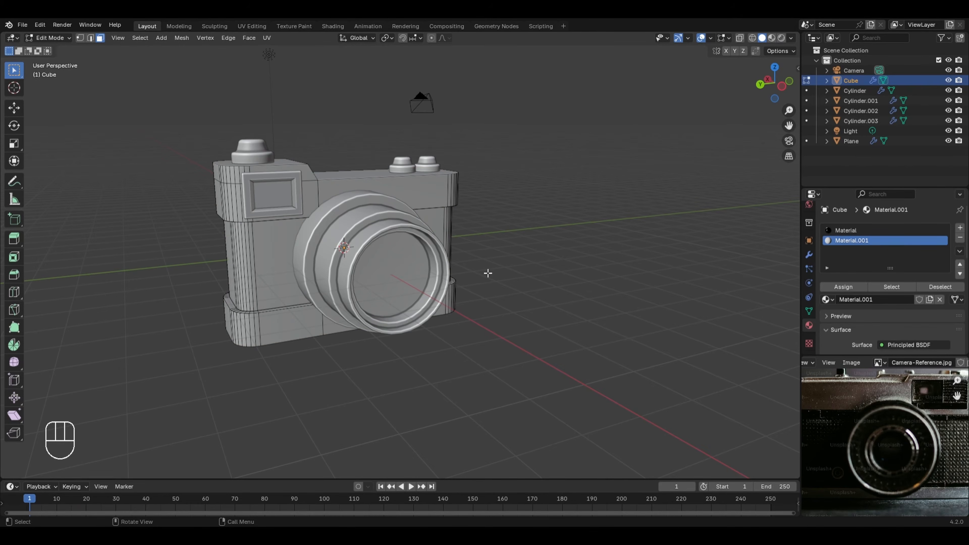
key(KP_1)
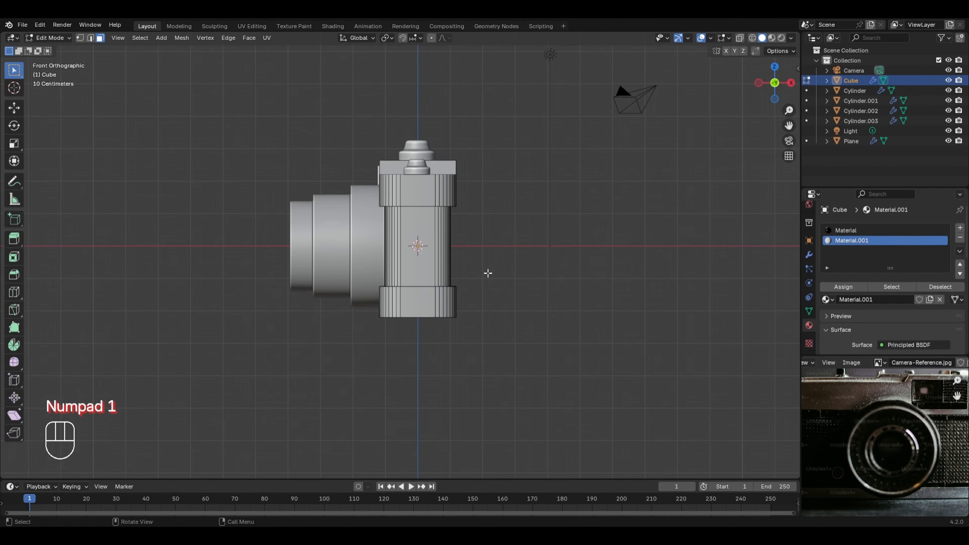
key(alt+z)
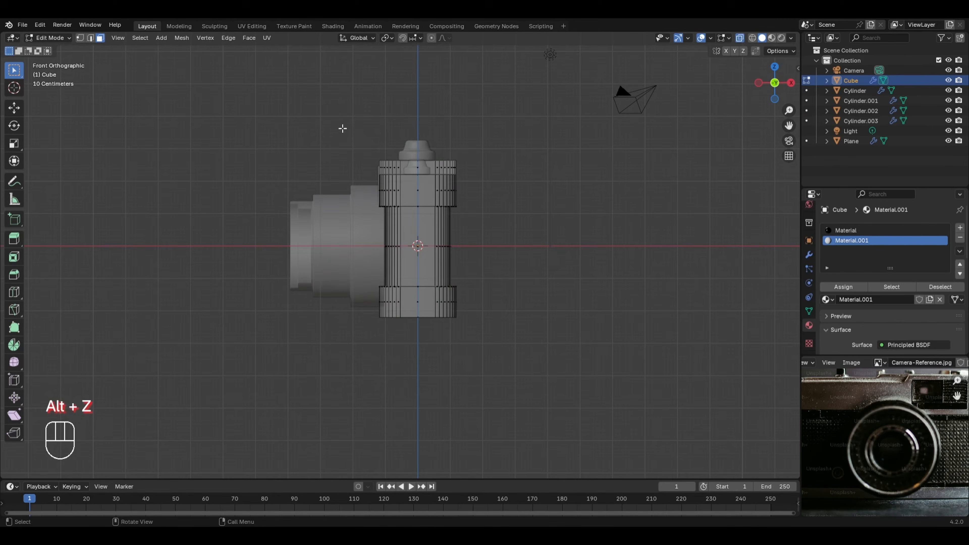
drag(341, 128, 496, 205)
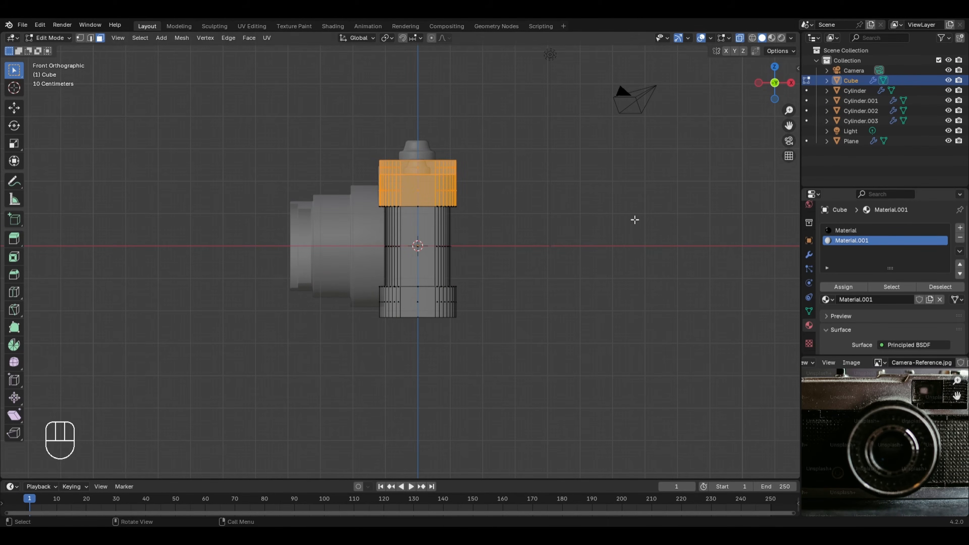
click(843, 286)
click(571, 214)
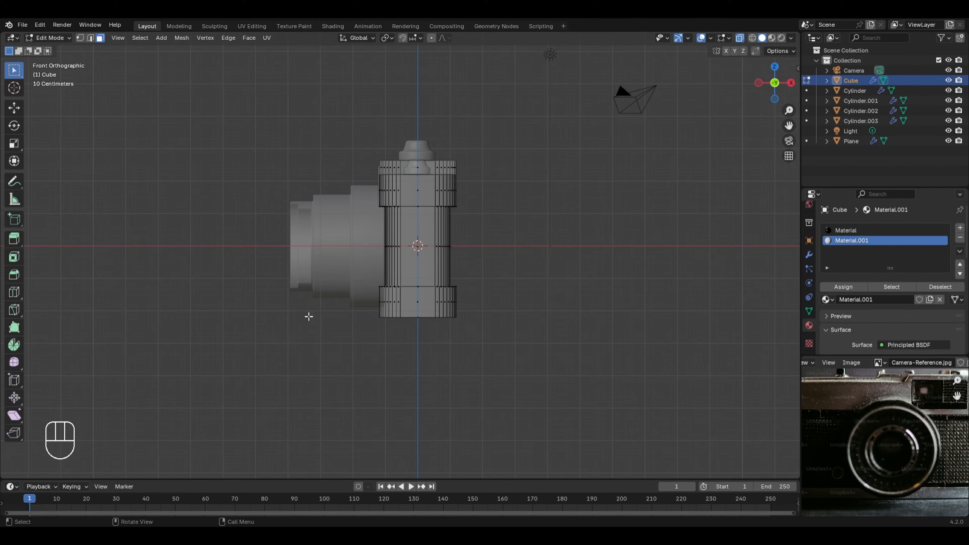
Step: Assign the second material to all faces of the body's lower base section and return to rendered shading
drag(347, 291, 505, 344)
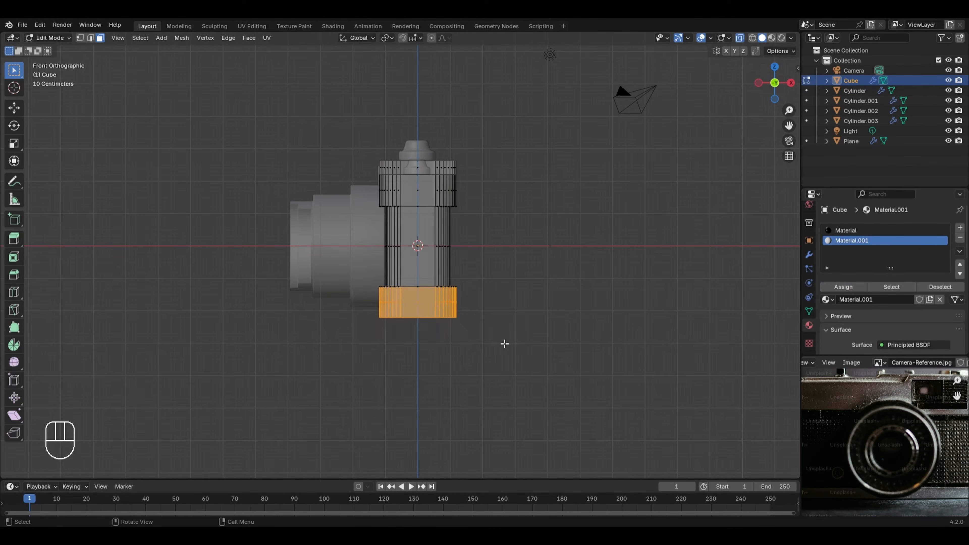
click(830, 289)
click(784, 38)
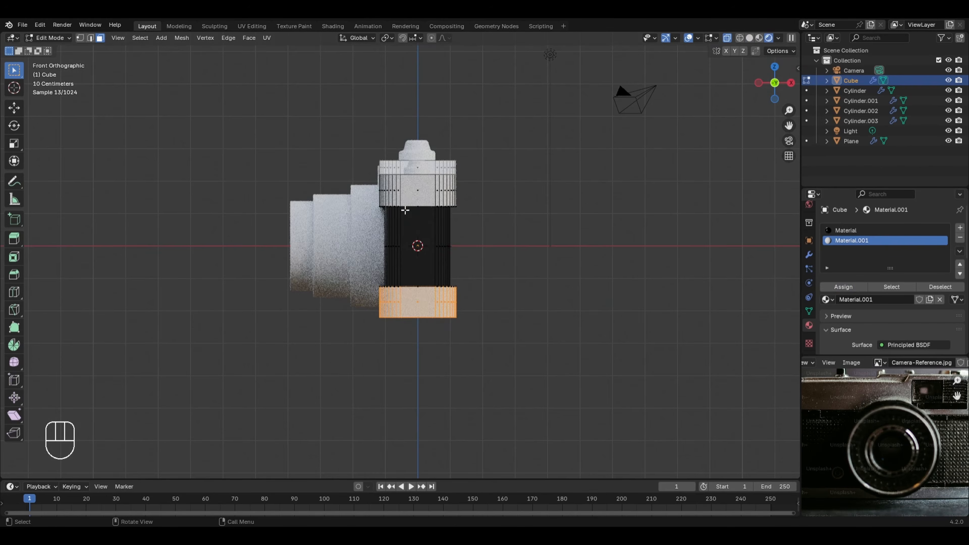
Step: Return to Object Mode and change the second material's Base Color to a very dark brown resembling the reference camera's top
middle_drag(406, 210, 456, 262)
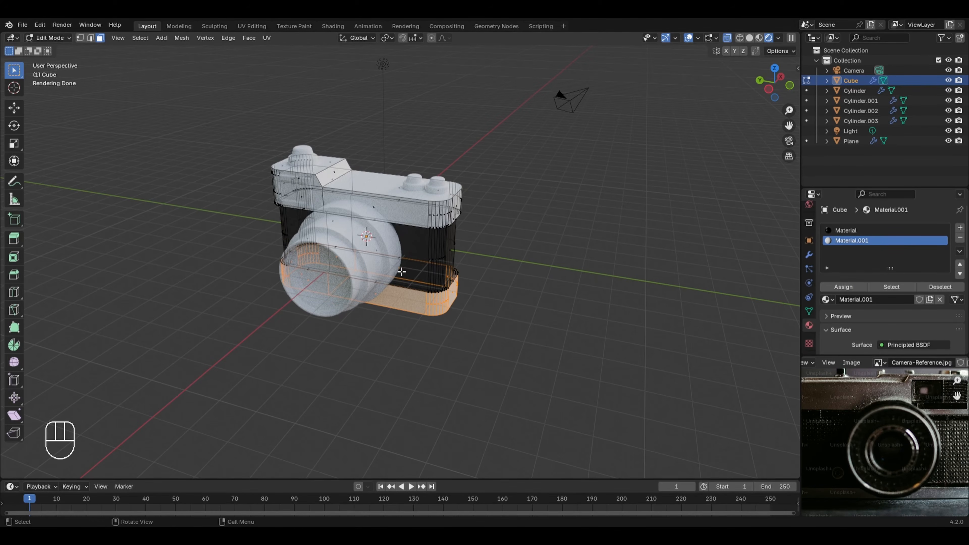
key(Tab)
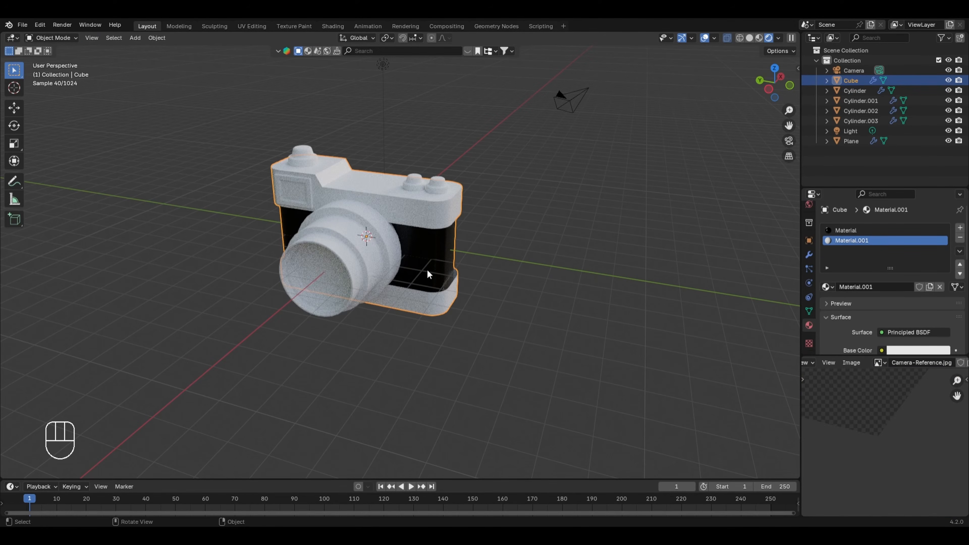
scroll(885, 286, down, 5)
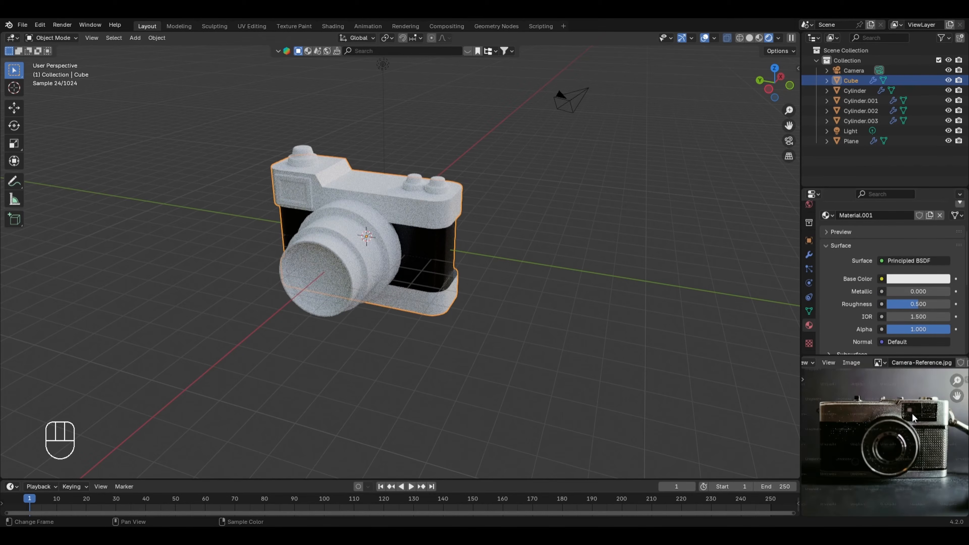
click(914, 280)
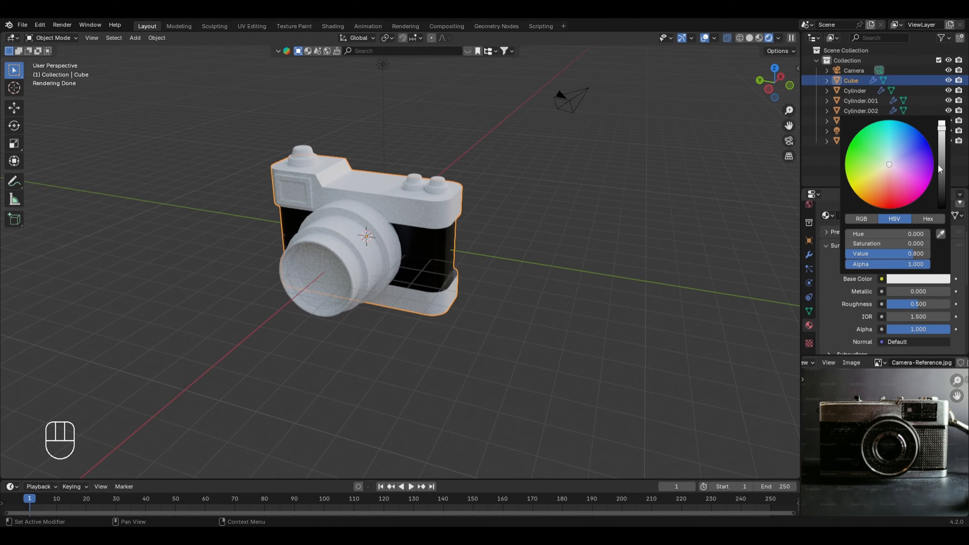
mouse_move(940, 174)
mouse_down()
mouse_move(876, 181)
mouse_move(870, 200)
mouse_move(942, 187)
mouse_up()
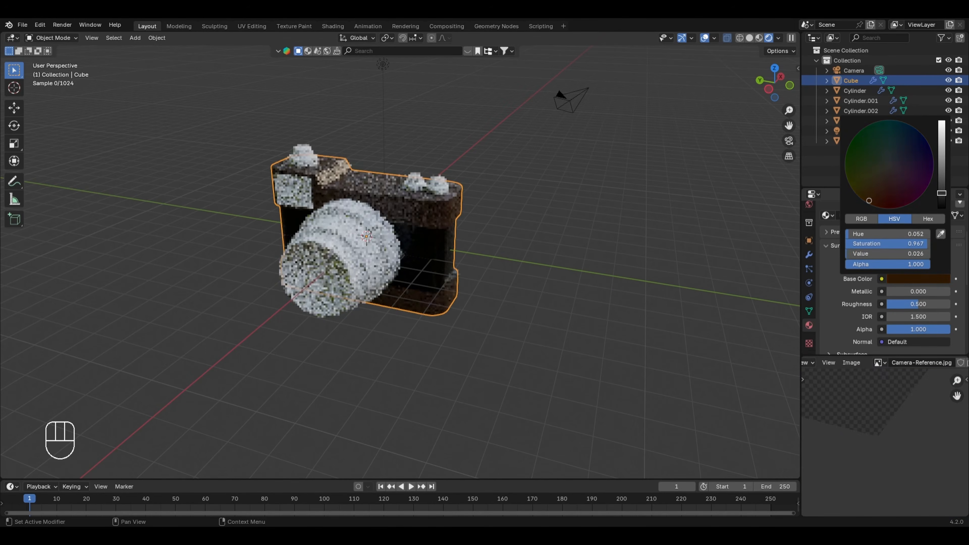
Step: Set the dark brown material's Metallic to 0.5 and Roughness to 0.3, and check the camera body from the side
click(904, 291)
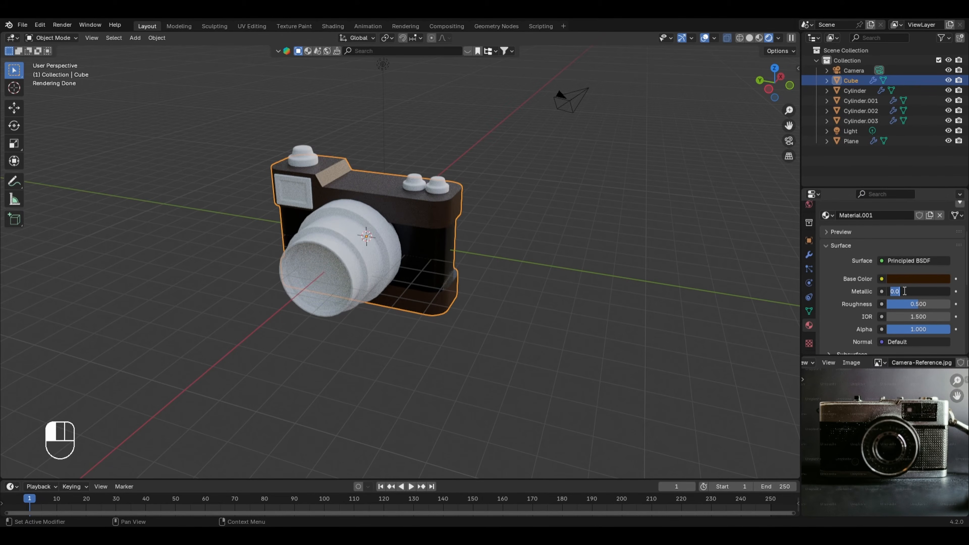
text(0.5)
key(Return)
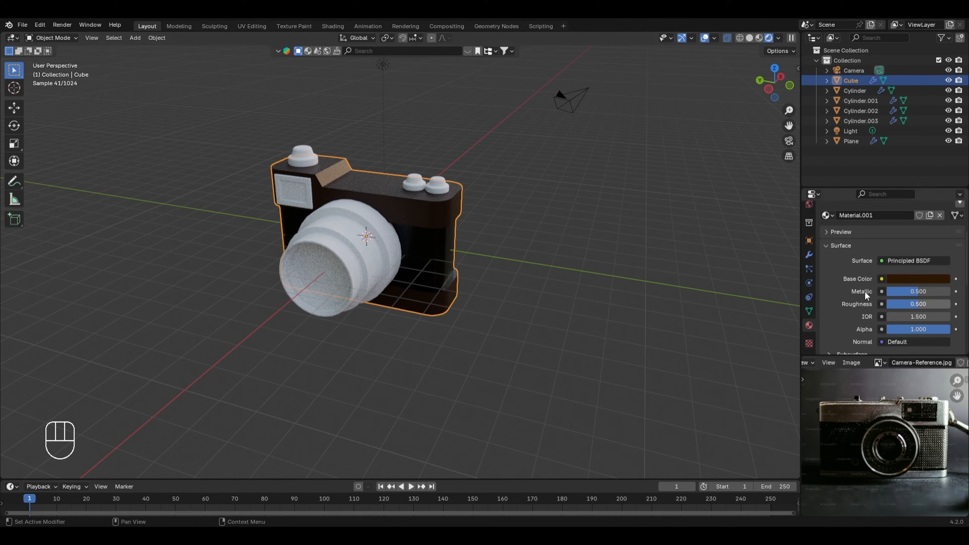
click(910, 304)
text(0.3)
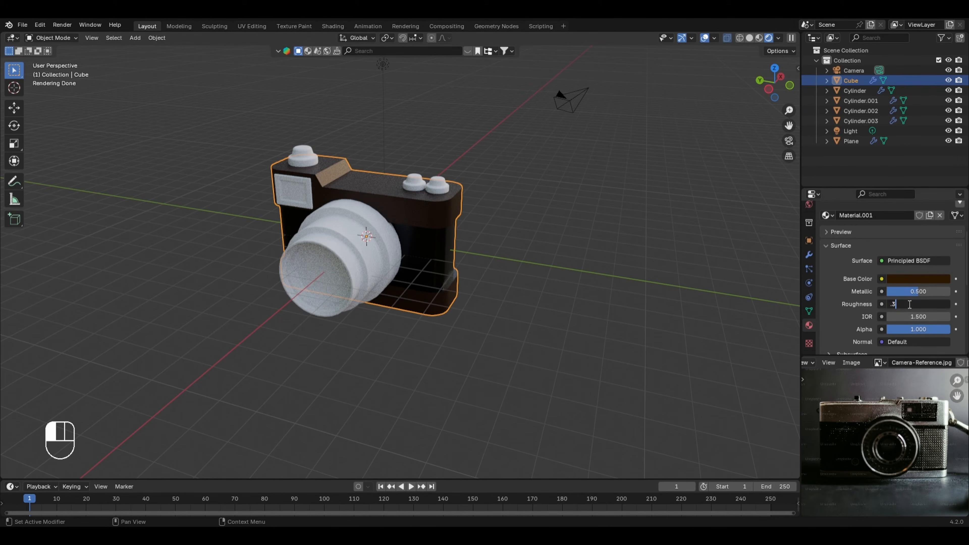
key(Return)
middle_drag(608, 291, 424, 392)
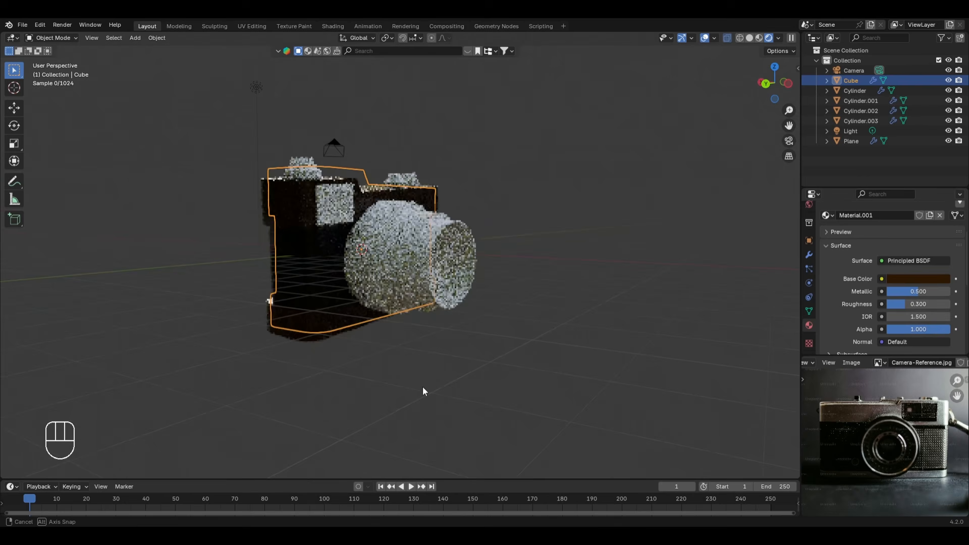
middle_drag(296, 243, 312, 272)
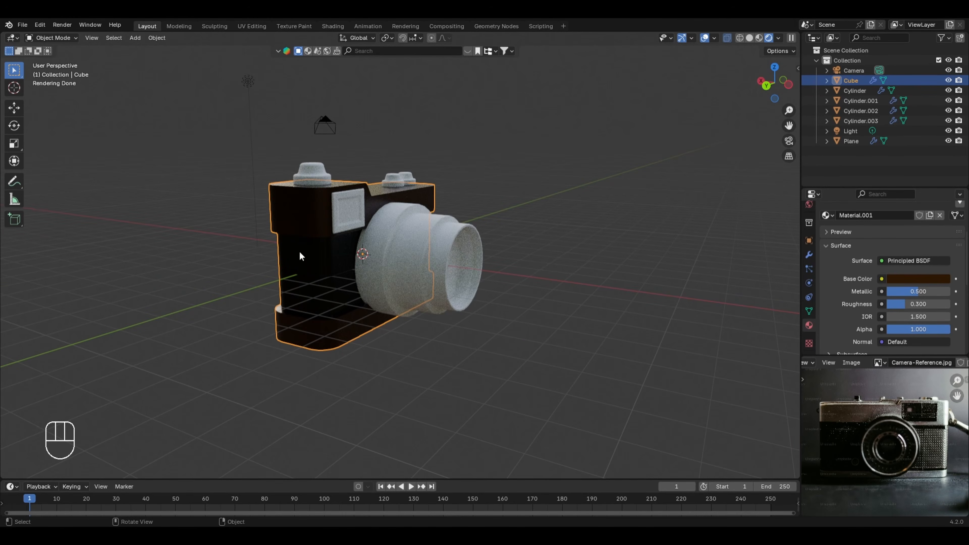
scroll(300, 252, up, 2)
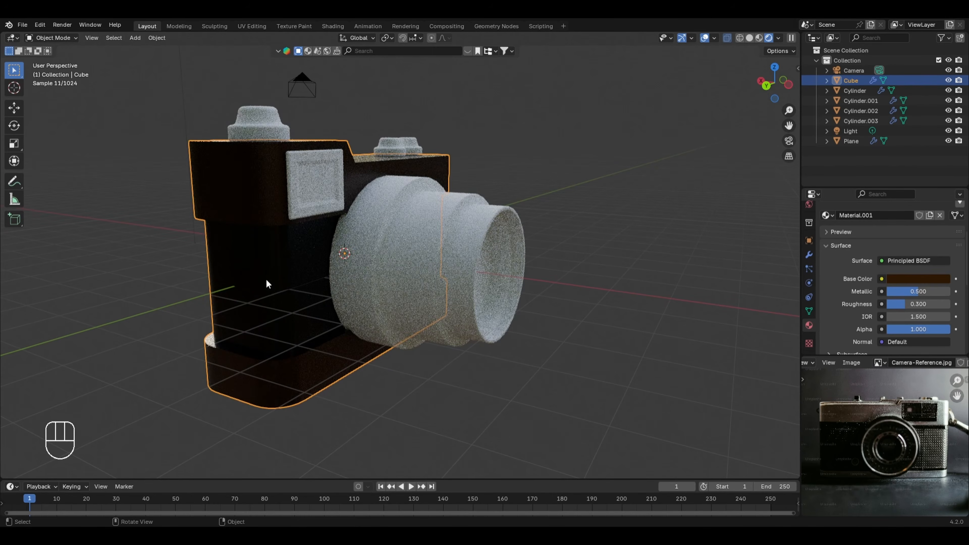
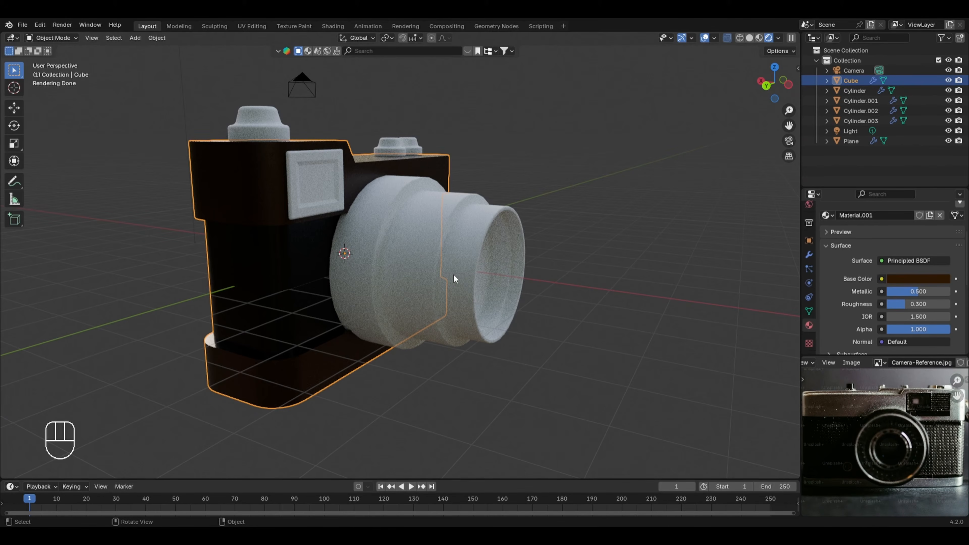
Step: Give the lens cylinder a new material and set its Base Color to pure black
click(454, 274)
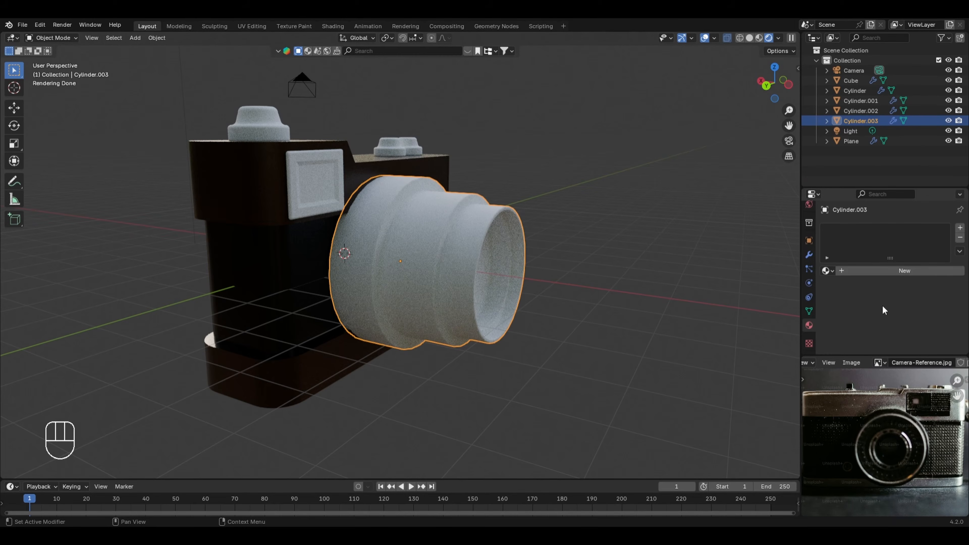
click(903, 270)
click(918, 334)
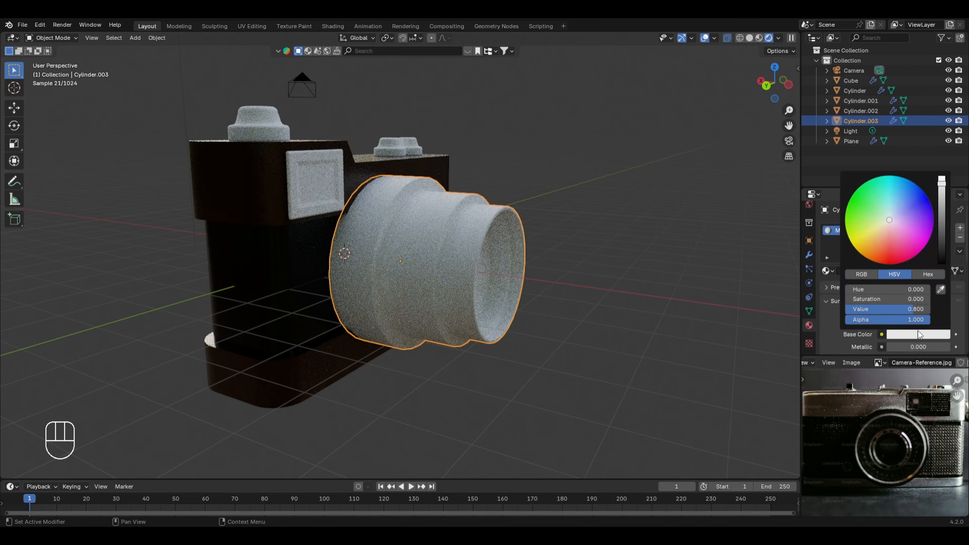
drag(945, 253, 943, 267)
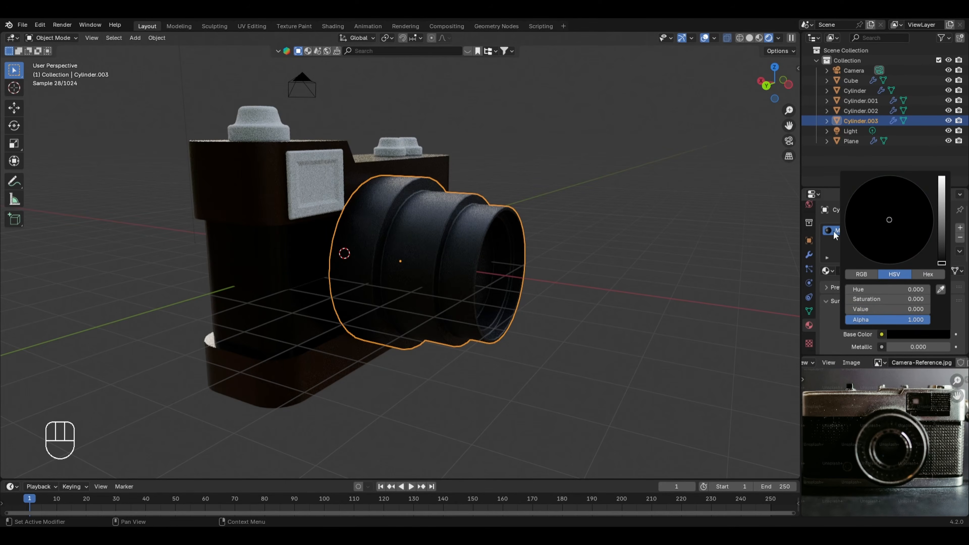
scroll(851, 325, down, 5)
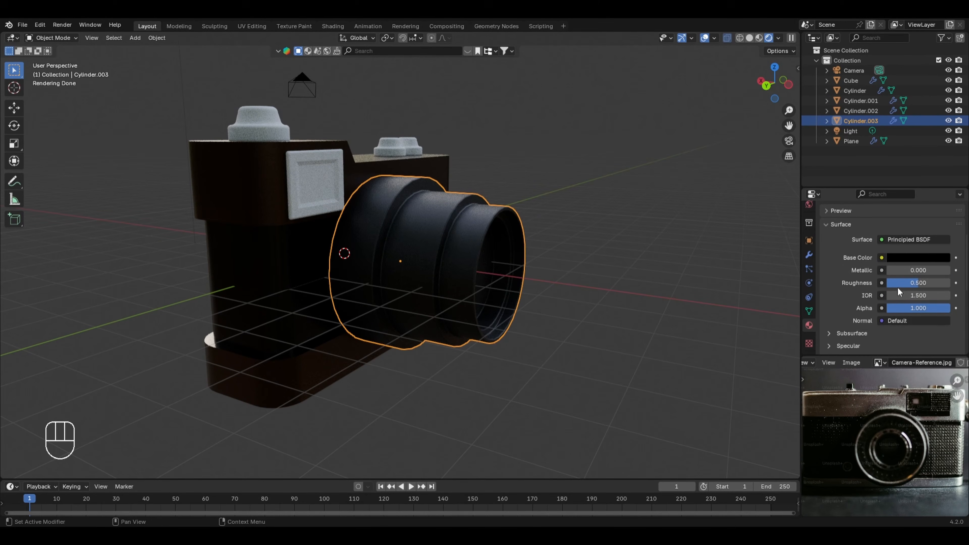
Step: Add a second new material to the lens, assign it to the round glass face inside the front rim, and return to Object Mode
middle_drag(550, 302, 522, 300)
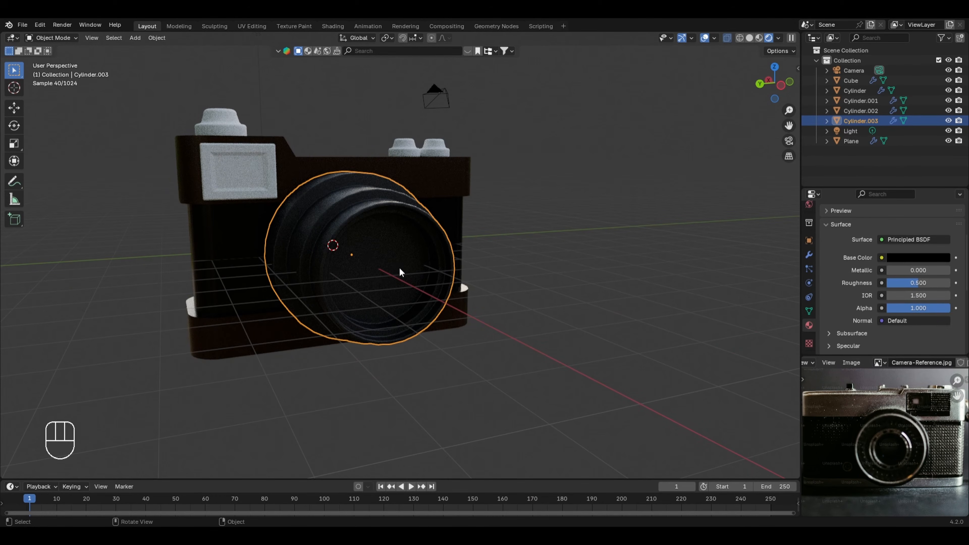
key(Tab)
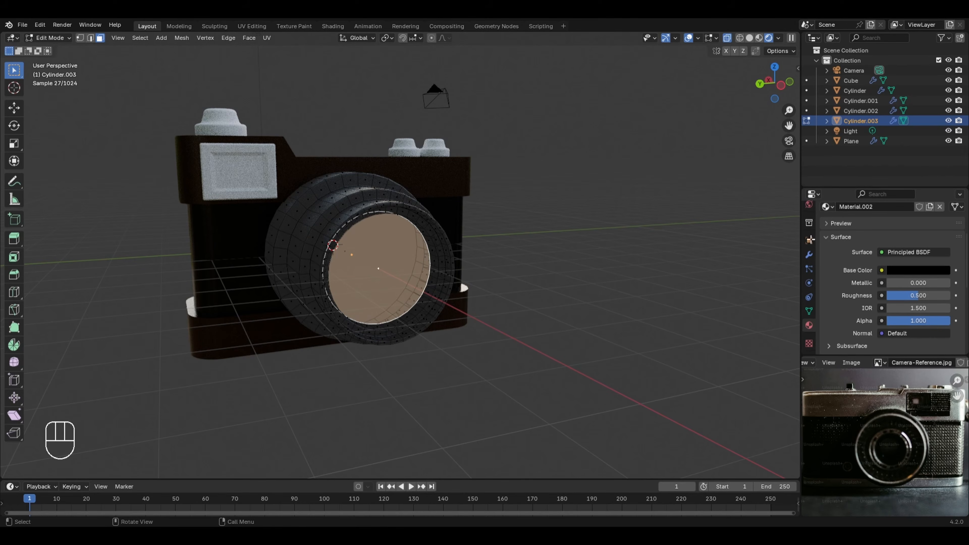
scroll(856, 264, up, 3)
click(960, 212)
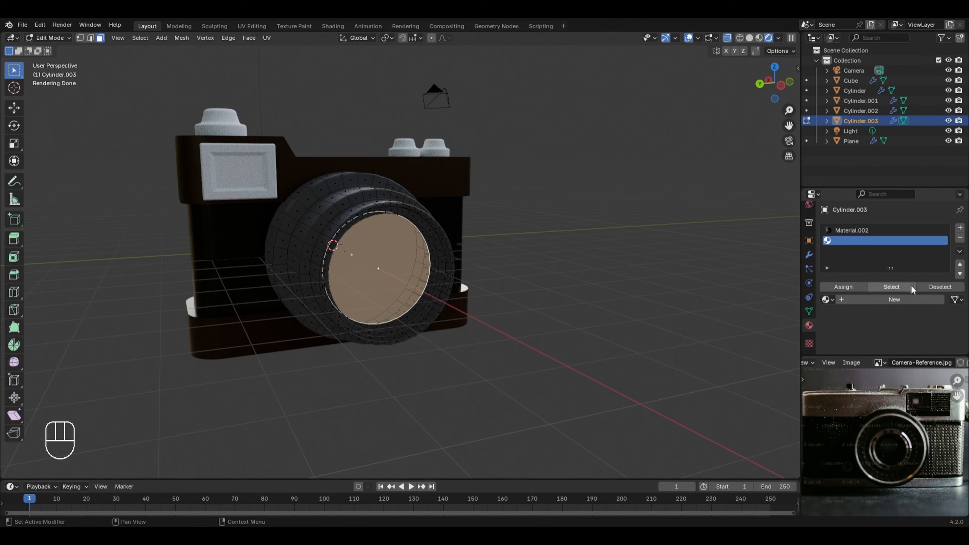
click(900, 297)
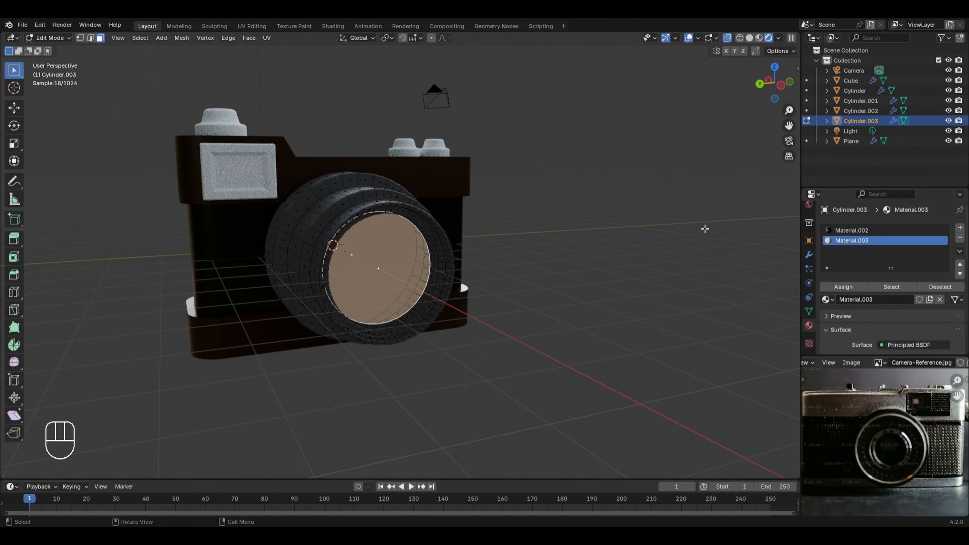
click(850, 288)
key(Tab)
key(Tab)
key(Tab)
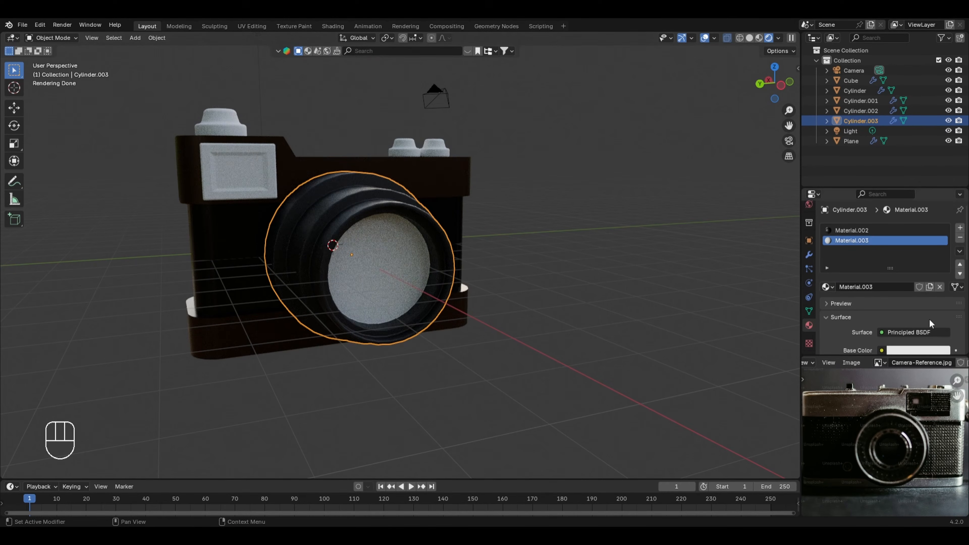
Step: Set the lens glass material's Transmission Weight to 0.8 and check the lens from the side
scroll(930, 324, down, 7)
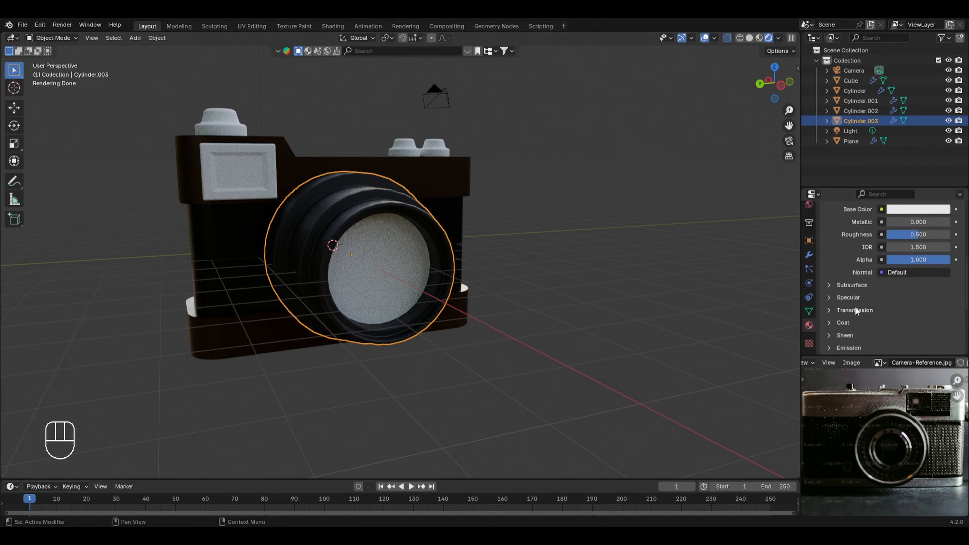
click(845, 310)
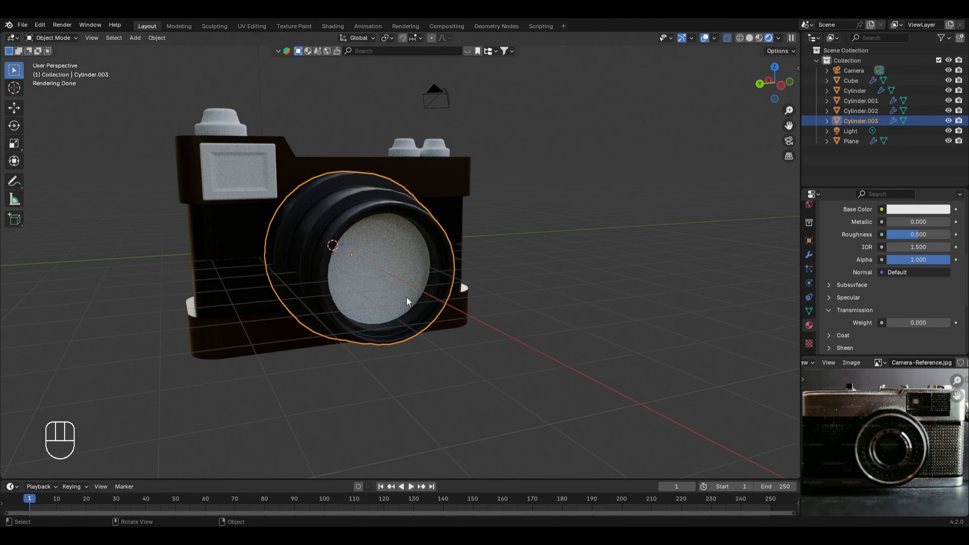
click(910, 323)
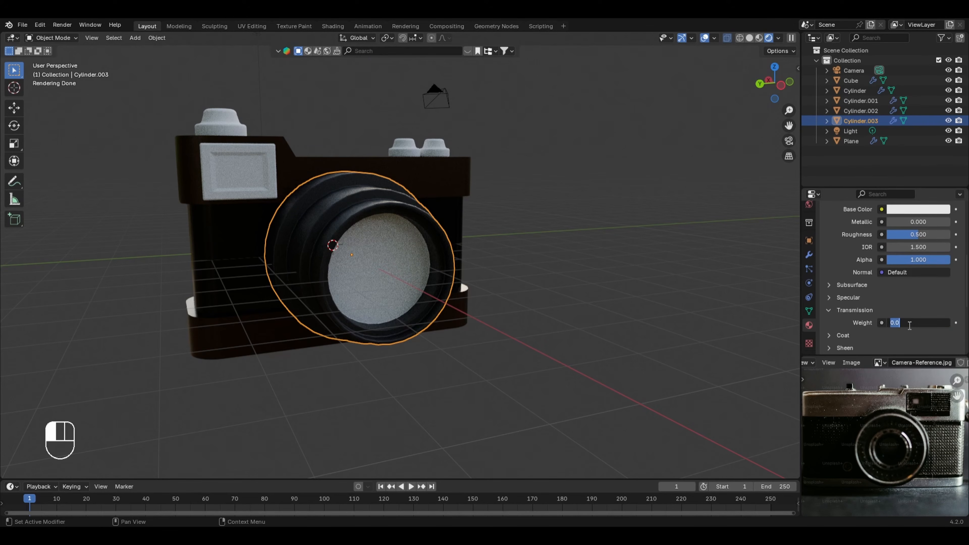
text(.8)
key(Return)
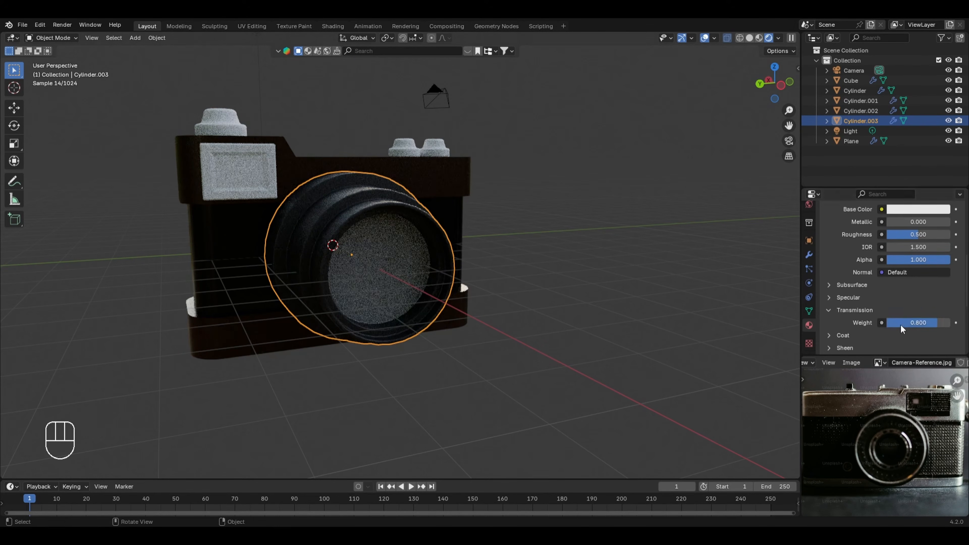
middle_drag(500, 346, 555, 349)
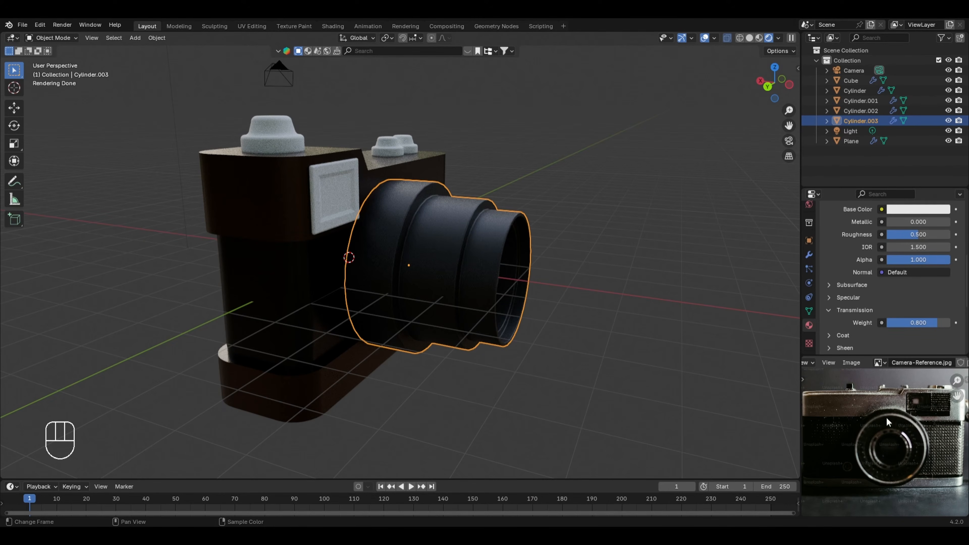
Step: Add a third new material to the lens, switch to solid shading without X-ray, and enter Edit Mode with no faces selected
scroll(886, 267, up, 8)
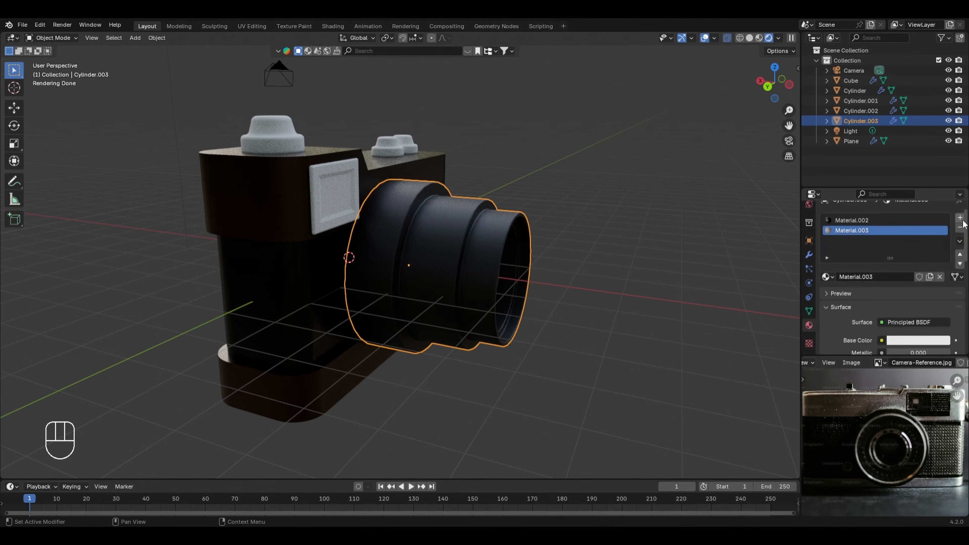
click(960, 219)
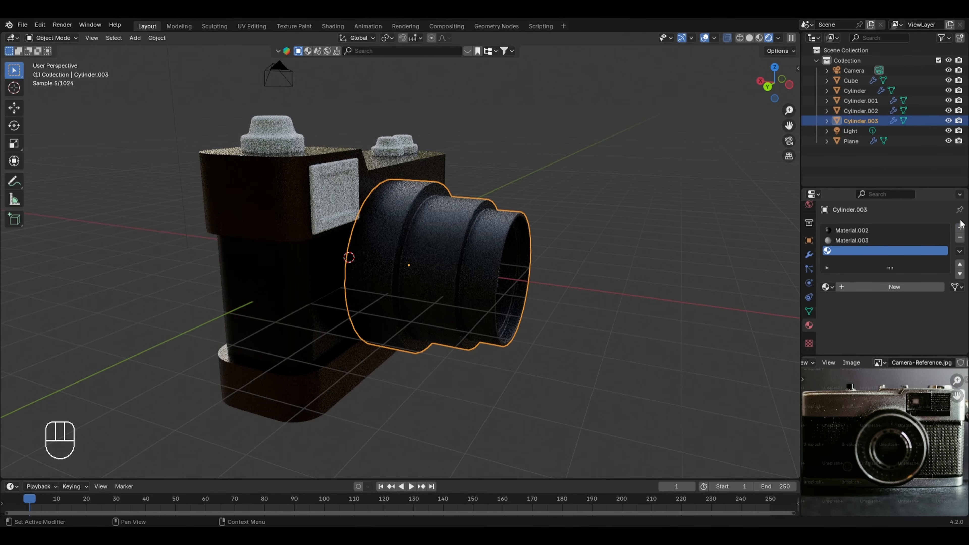
click(895, 287)
click(750, 38)
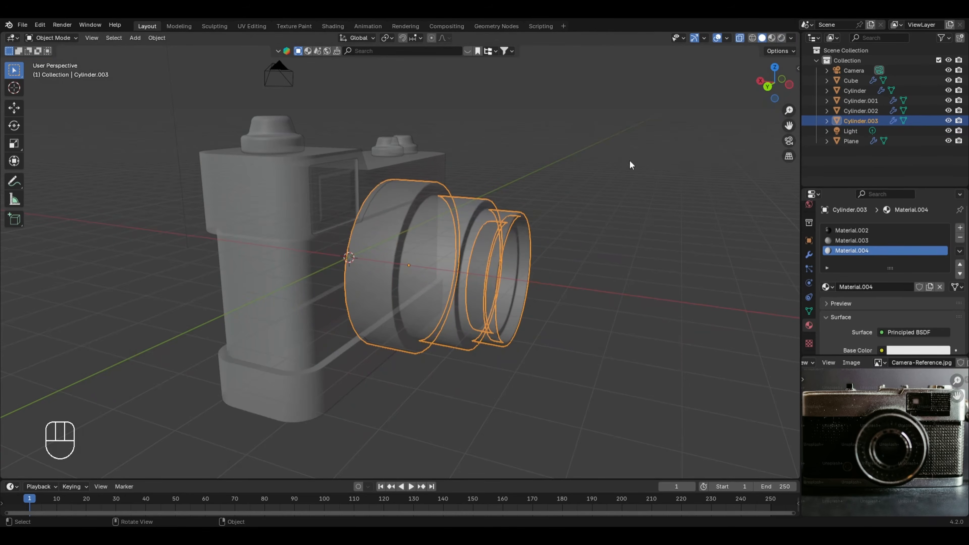
key(alt+z)
key(Tab)
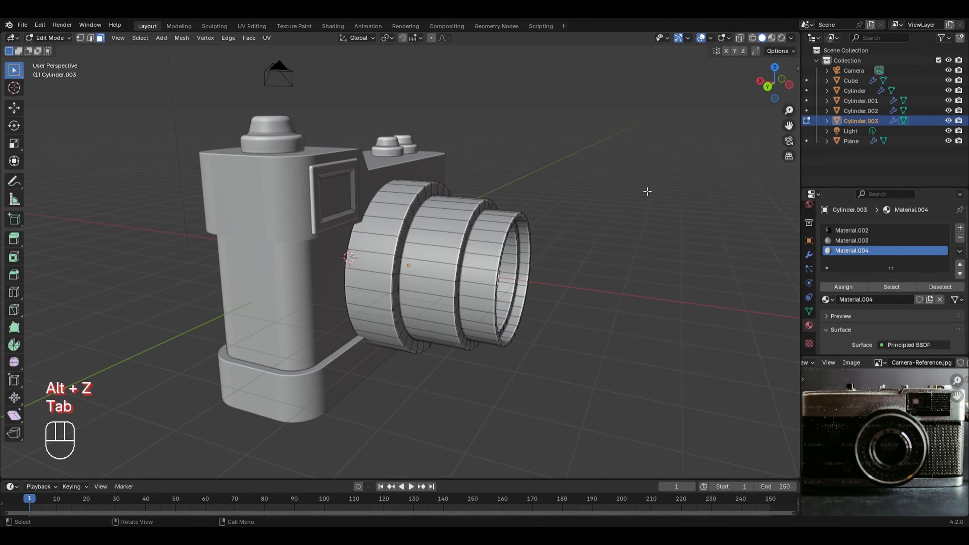
click(647, 191)
Step: Try face loop selections around and across the lens's front rim, clearing each one
middle_drag(657, 312, 449, 333)
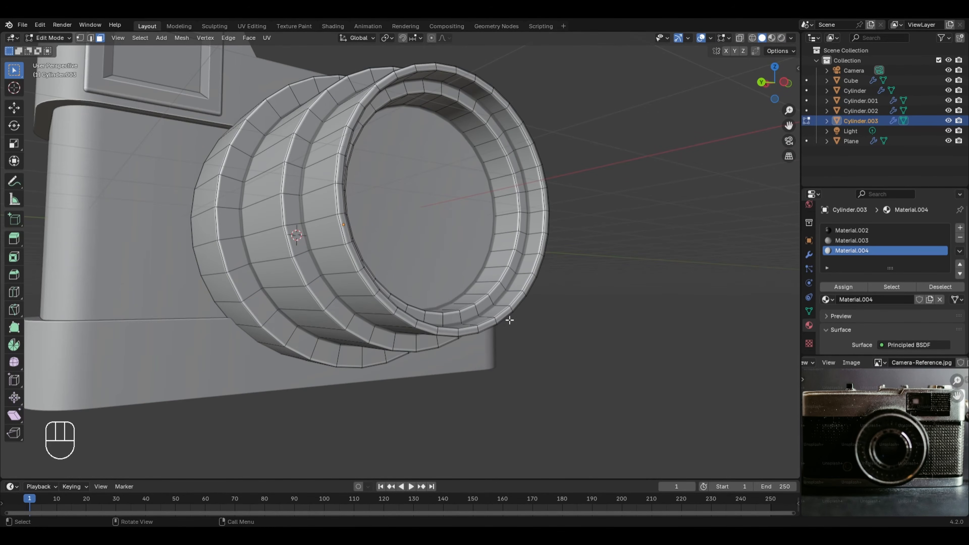
ctrl+middle_drag(546, 266, 511, 313)
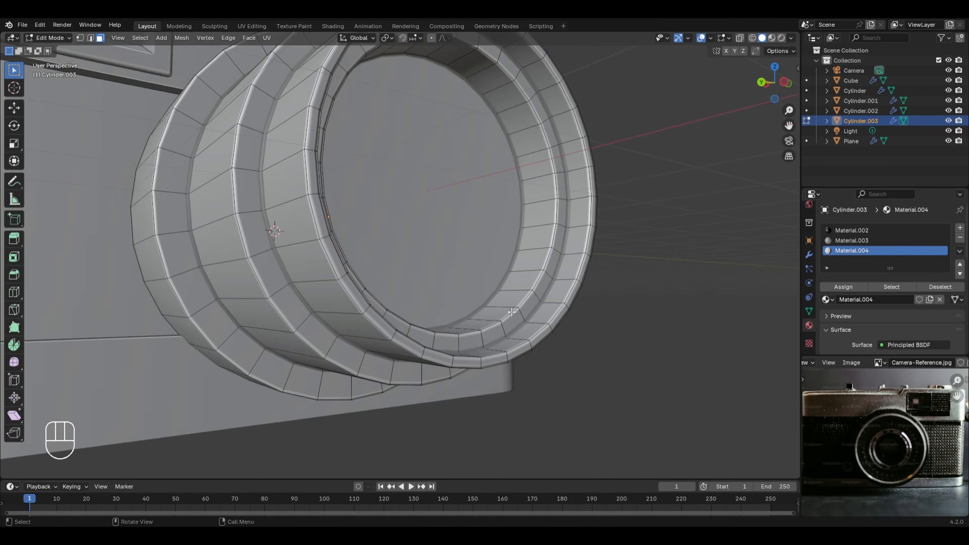
alt+click(531, 345)
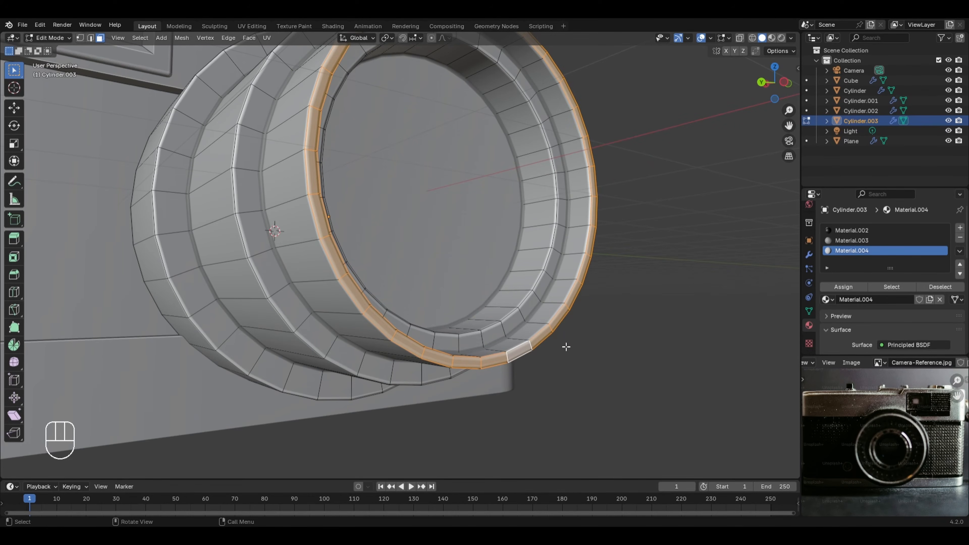
click(627, 257)
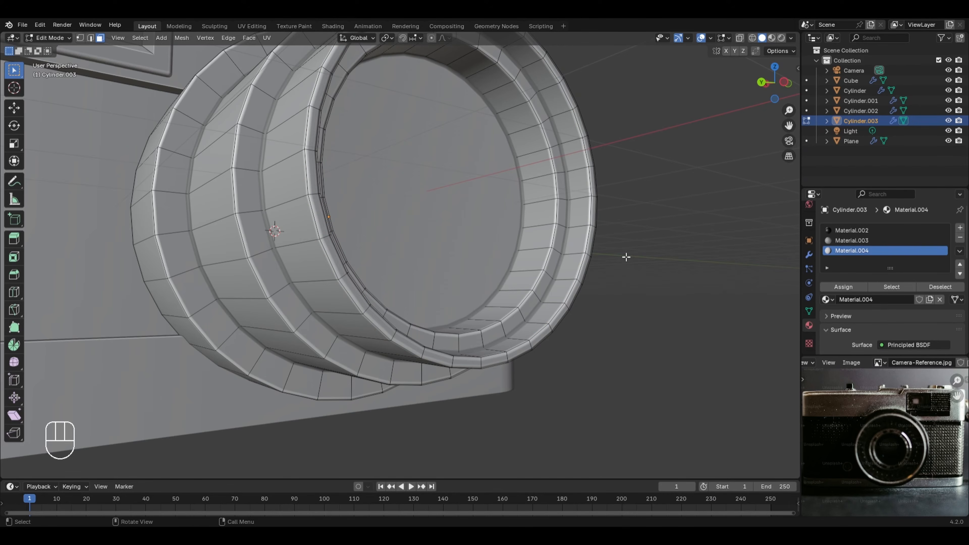
alt+click(523, 351)
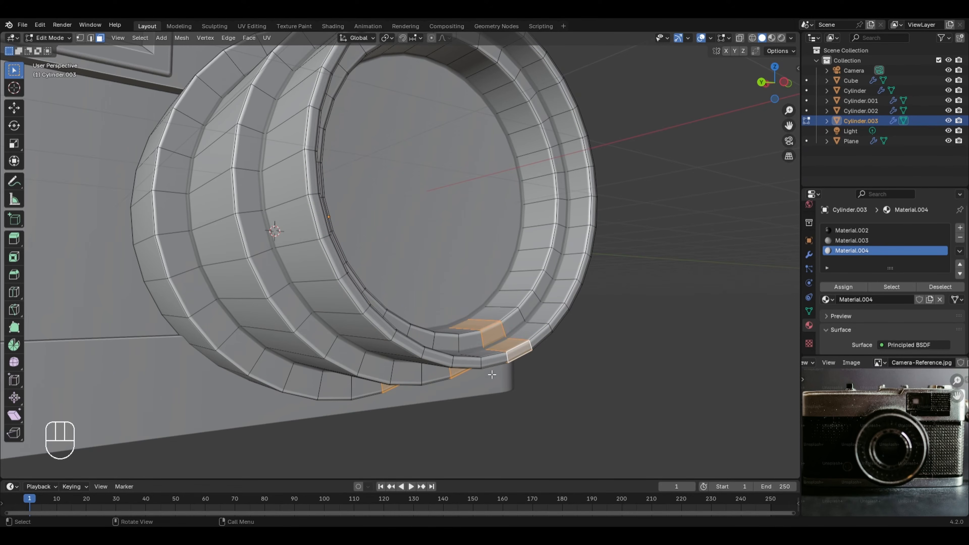
click(631, 338)
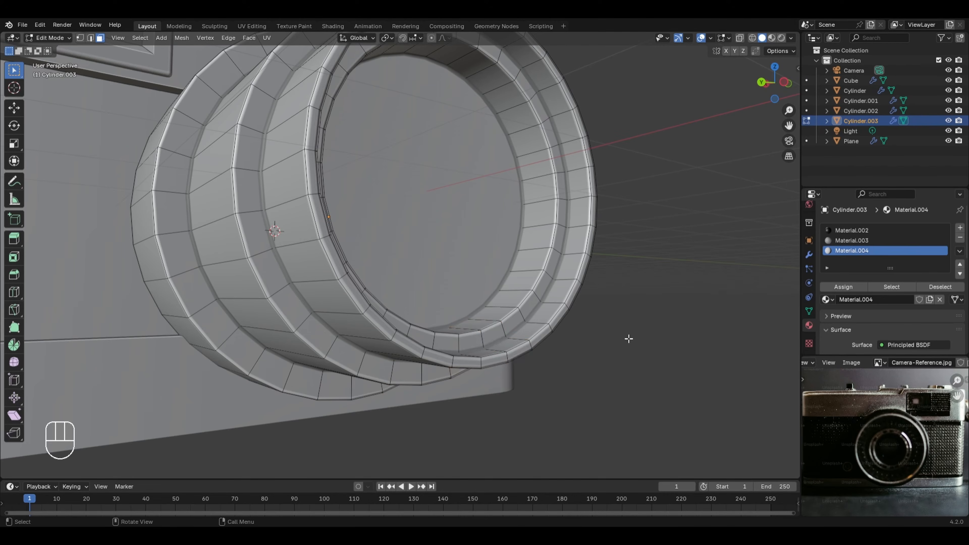
Step: Try the rim's face loop selection again, pick individual rim edges in edge select mode, and return to face select mode
scroll(629, 339, up, 2)
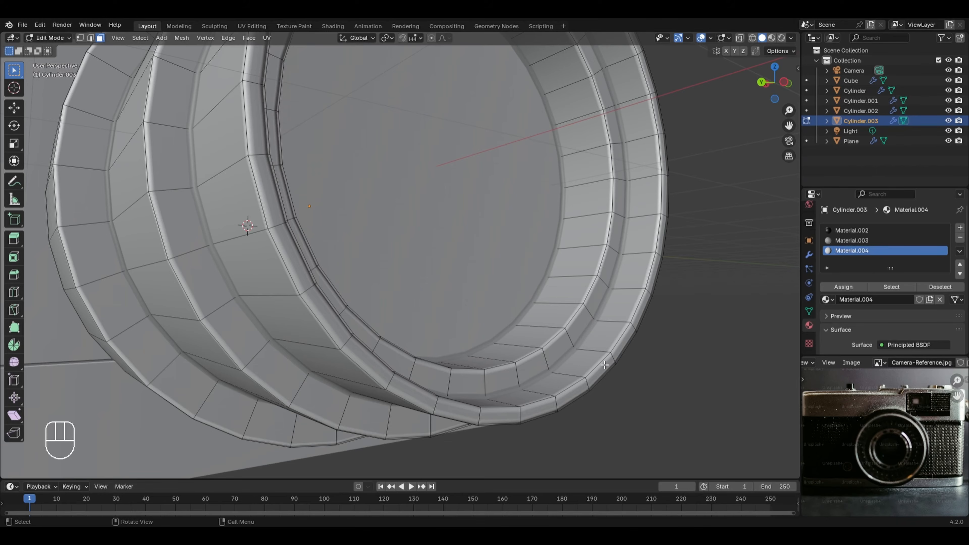
key(alt)
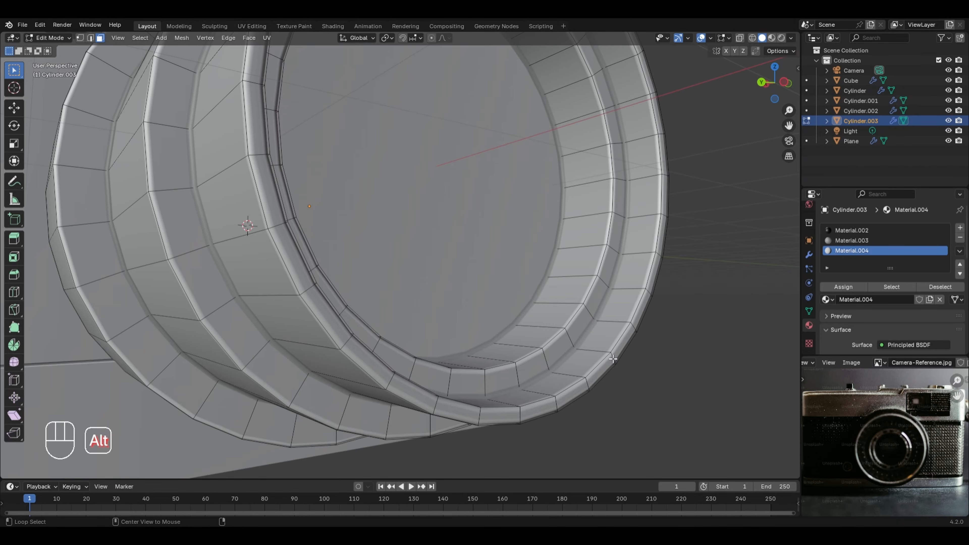
alt+click(613, 359)
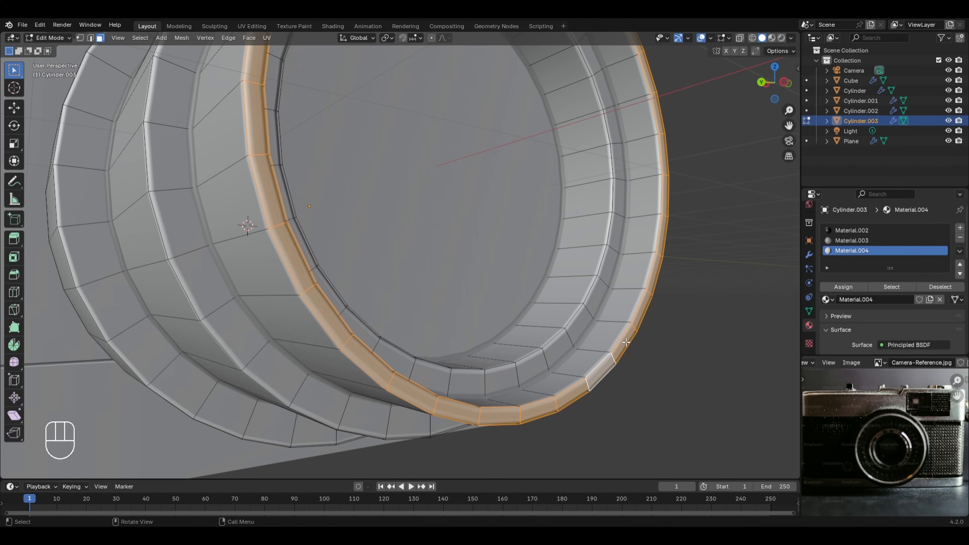
key(2)
click(613, 358)
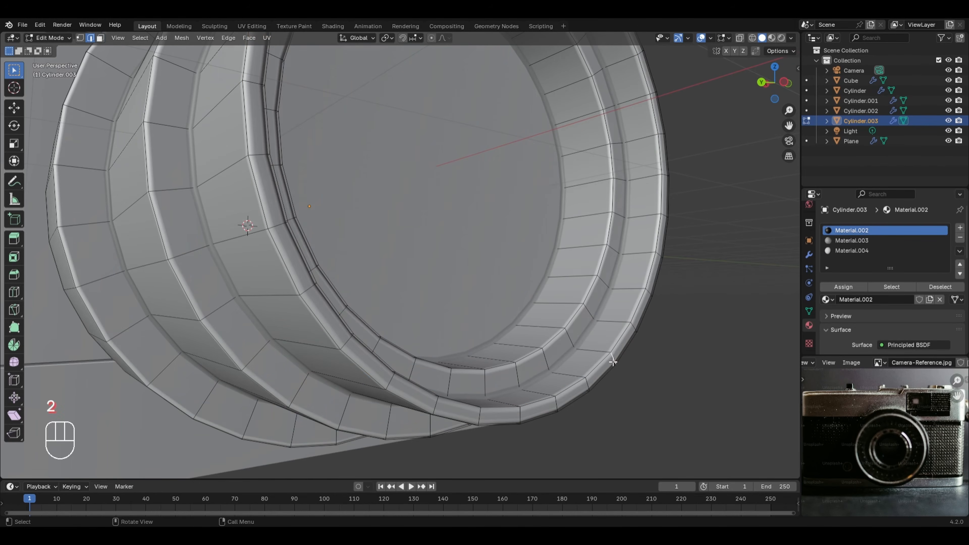
middle_drag(632, 350, 611, 348)
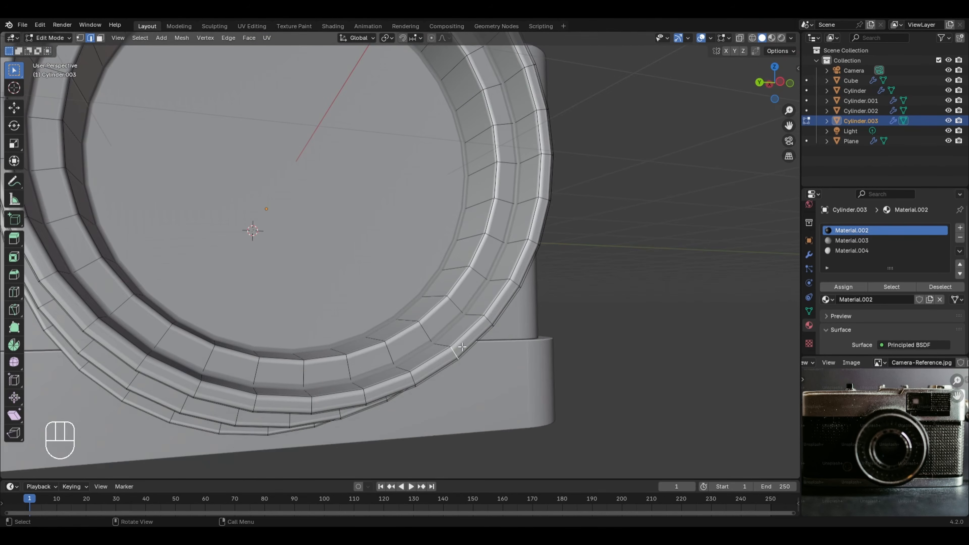
click(487, 321)
click(514, 283)
key(3)
Step: Select the face loops of the lens's front rim and the two stepped rings behind it, and assign the third material to them
alt+click(454, 352)
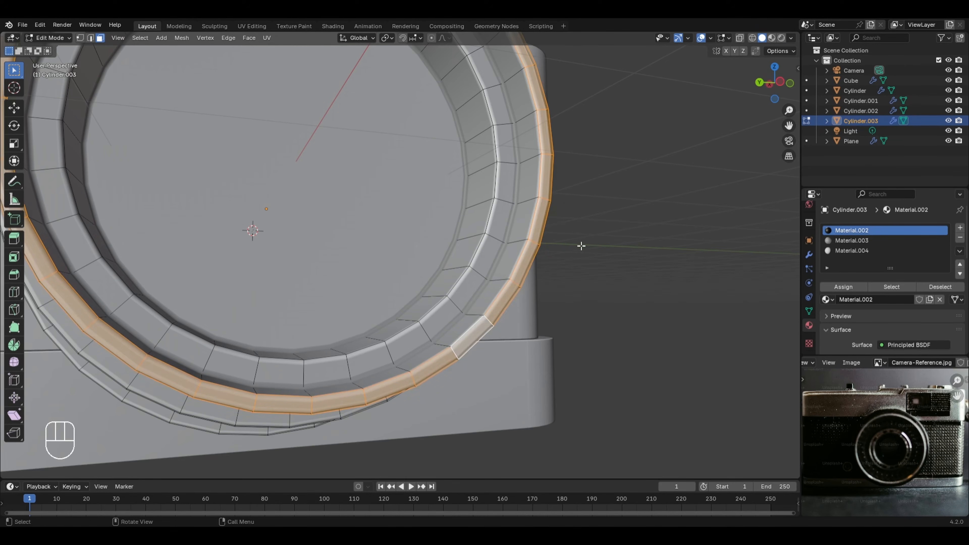
scroll(400, 213, down, 5)
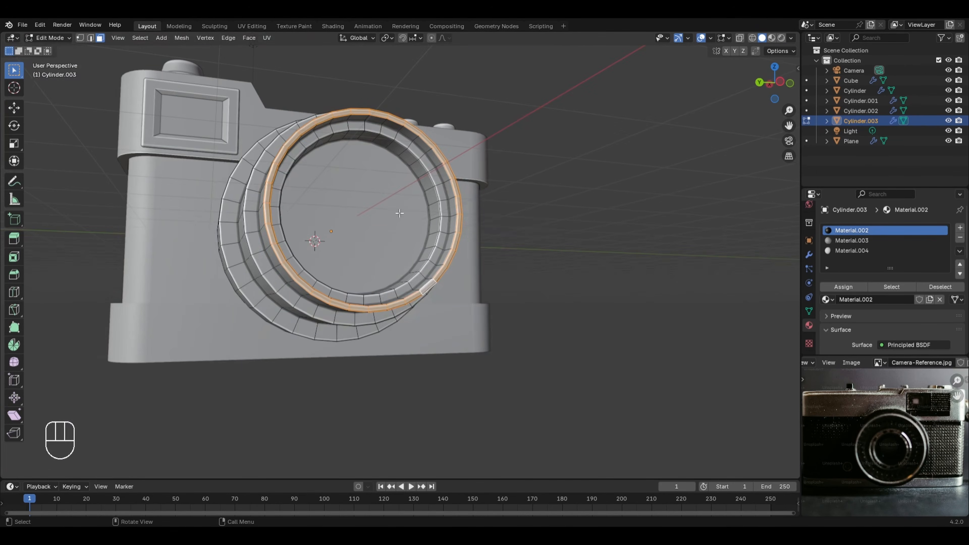
alt+shift+click(316, 312)
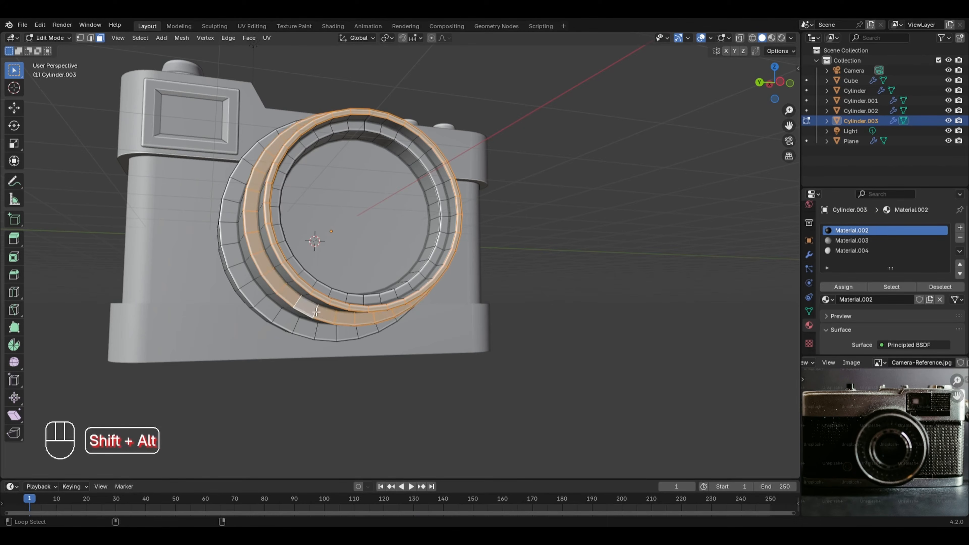
alt+shift+click(316, 332)
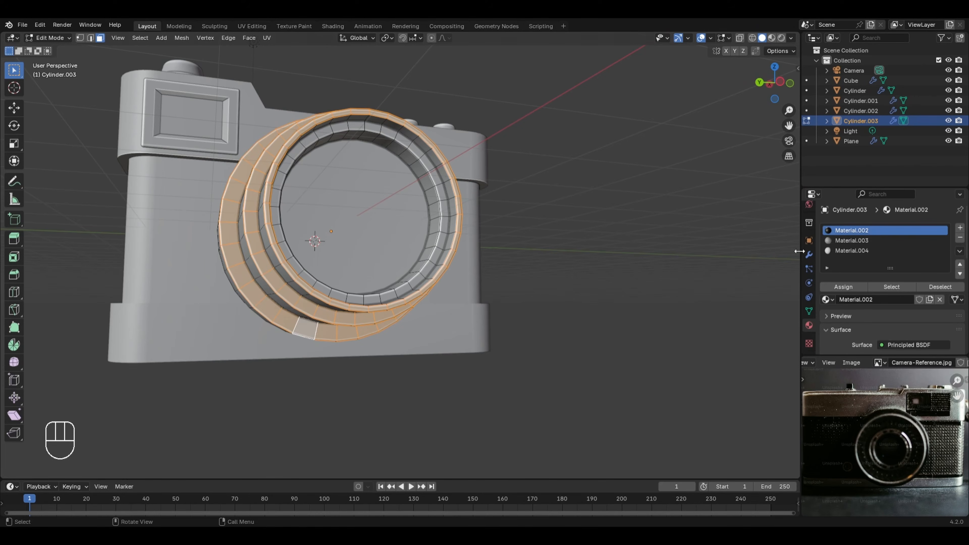
click(853, 251)
click(844, 288)
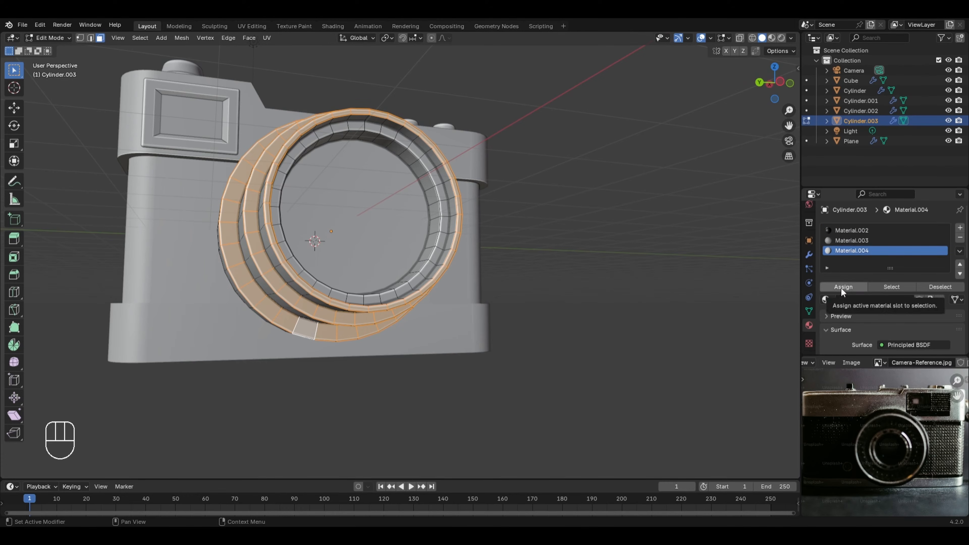
Step: Return the lens to Object Mode and switch the viewport to rendered shading
key(Tab)
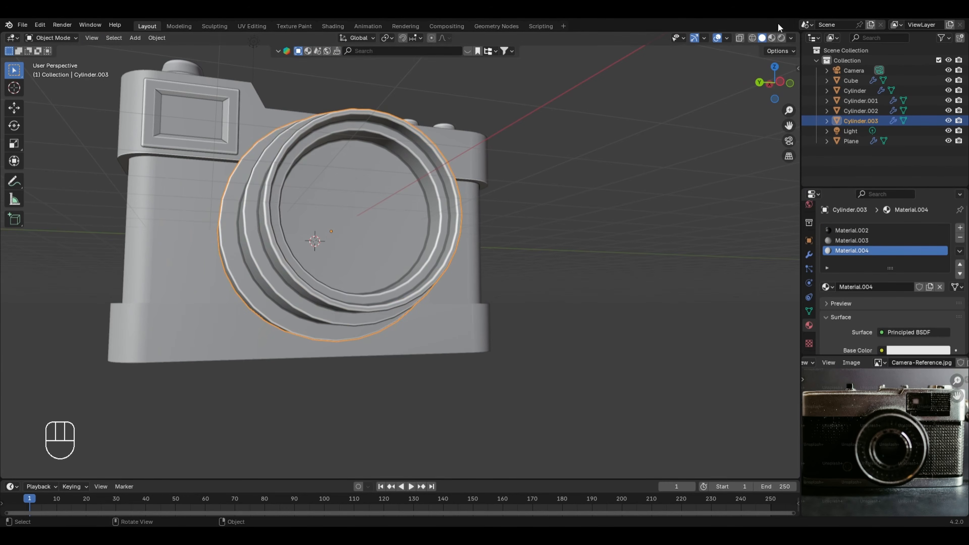
click(782, 37)
mouse_move(400, 229)
middle_down()
mouse_move(372, 266)
mouse_move(375, 207)
middle_up()
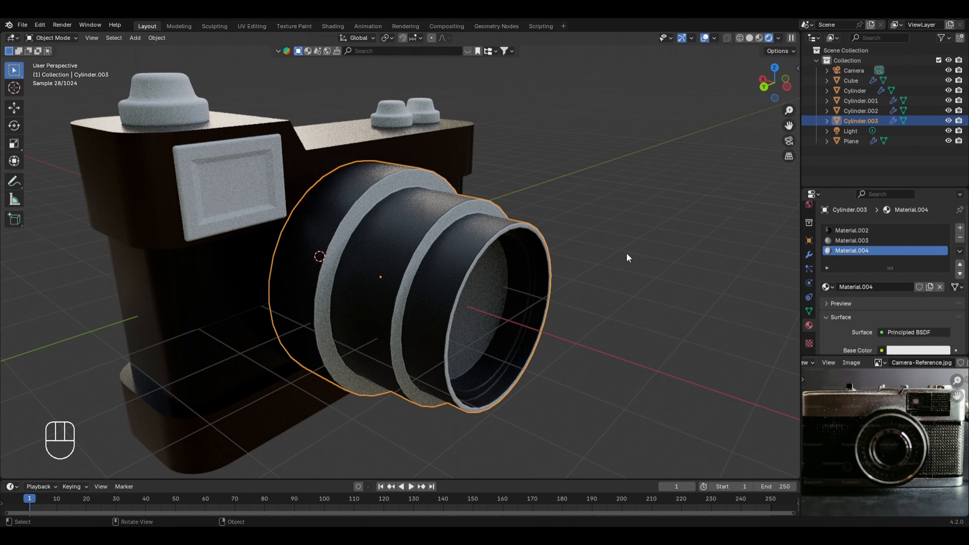
Step: Set the lens ring material's metallic value to 0.9 and its roughness to 0.2
scroll(910, 295, down, 5)
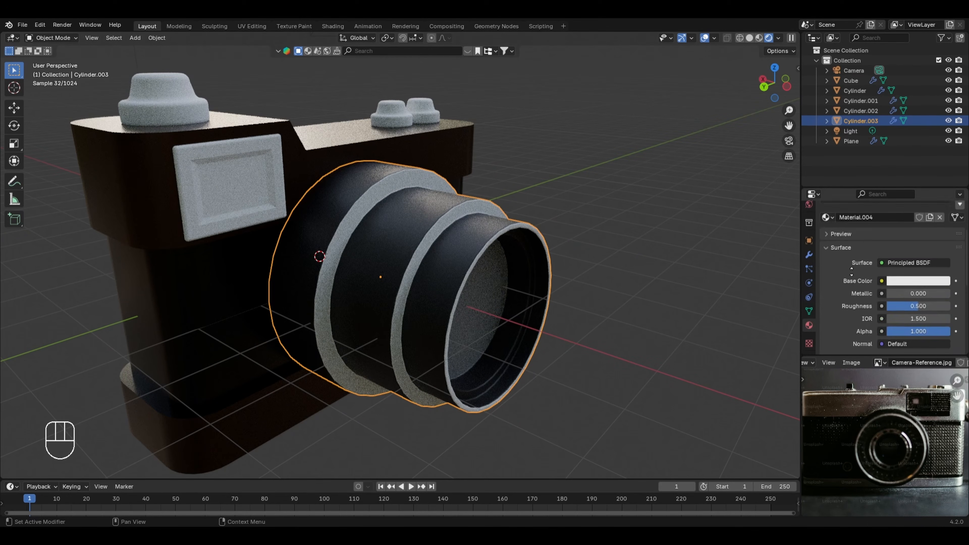
click(909, 292)
text(.)
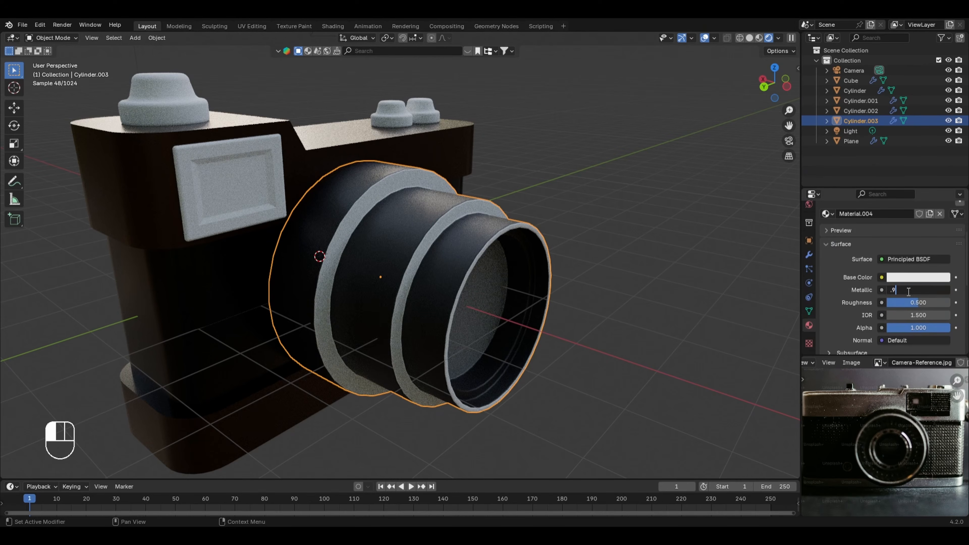
text(9)
key(Return)
click(910, 304)
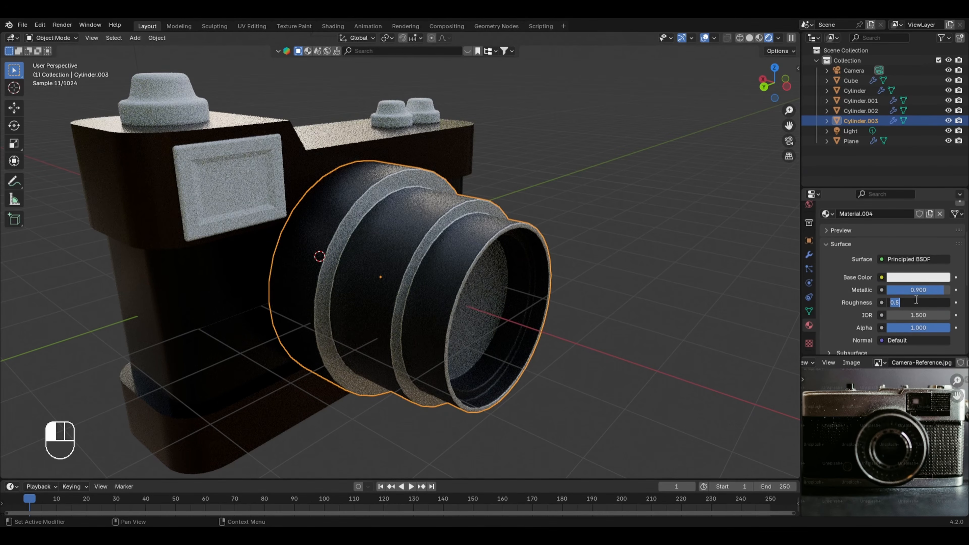
text(.2)
key(Return)
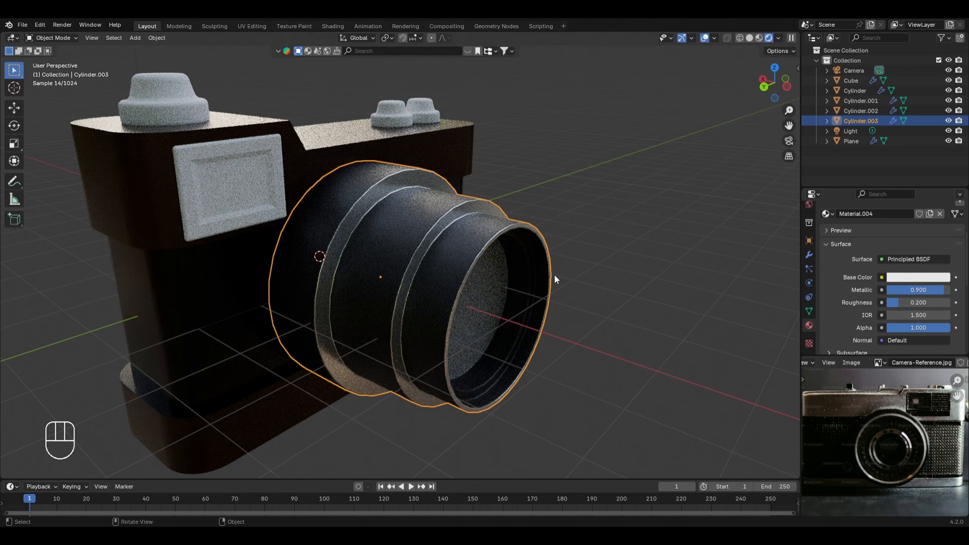
scroll(853, 263, up, 1)
scroll(853, 263, up, 5)
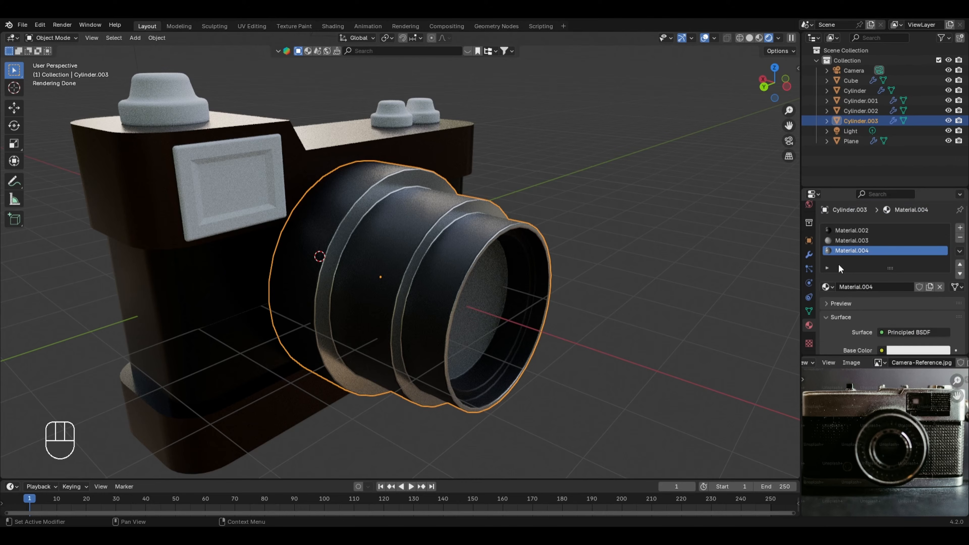
Step: Apply the existing Material.004 to the large top dial and to both small knobs on the camera's top
click(177, 101)
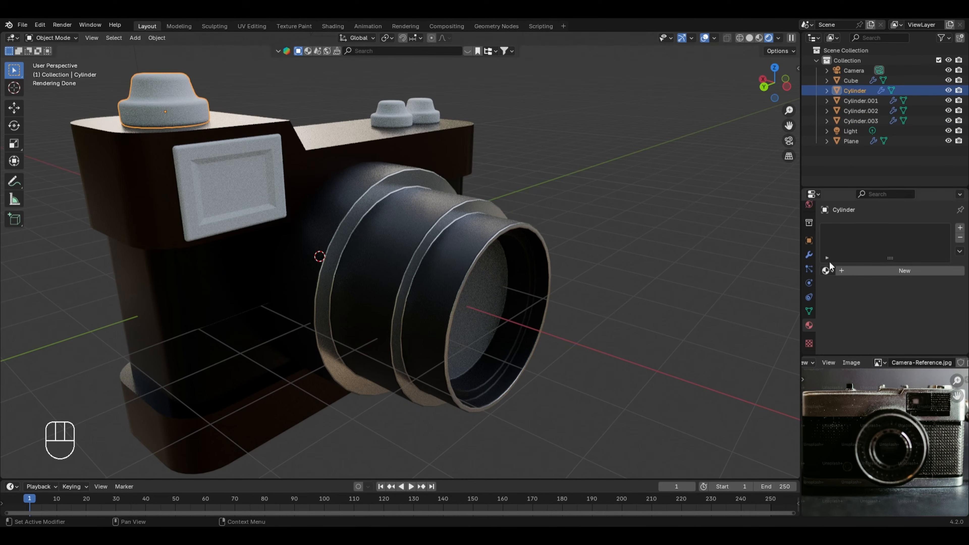
click(826, 271)
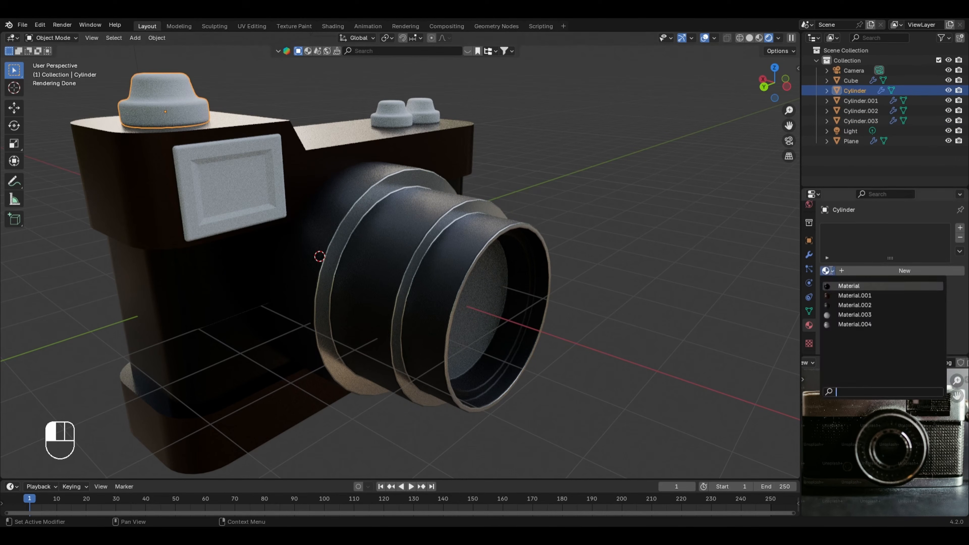
click(855, 324)
click(403, 123)
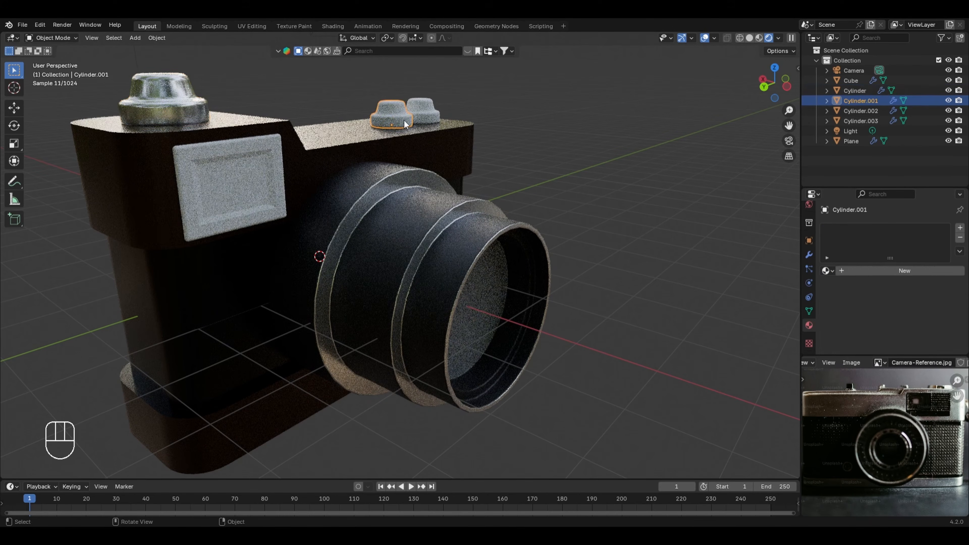
click(826, 271)
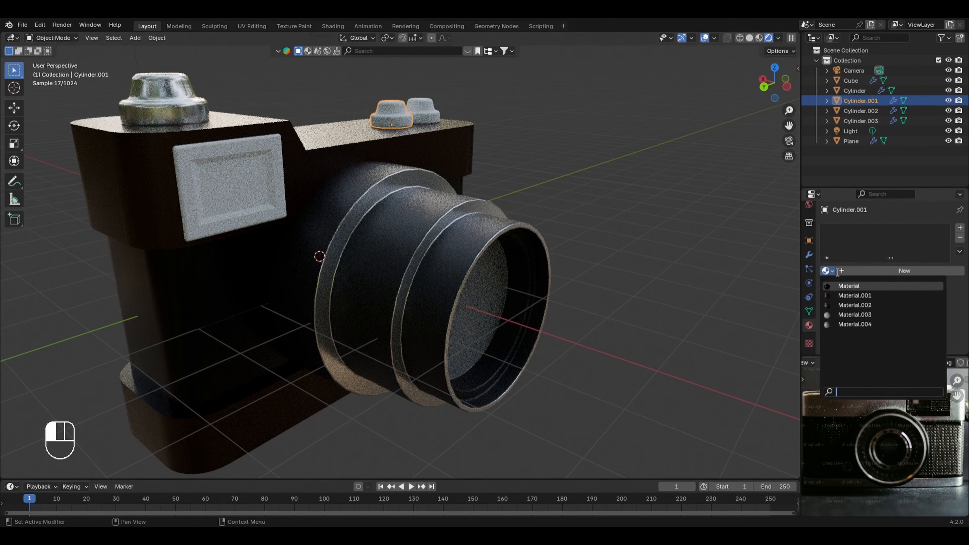
click(854, 324)
click(424, 112)
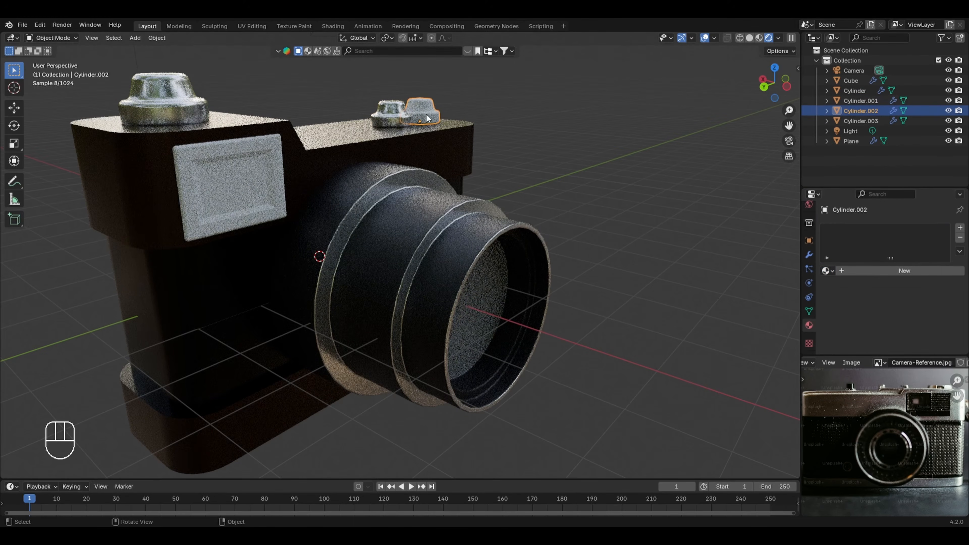
click(826, 271)
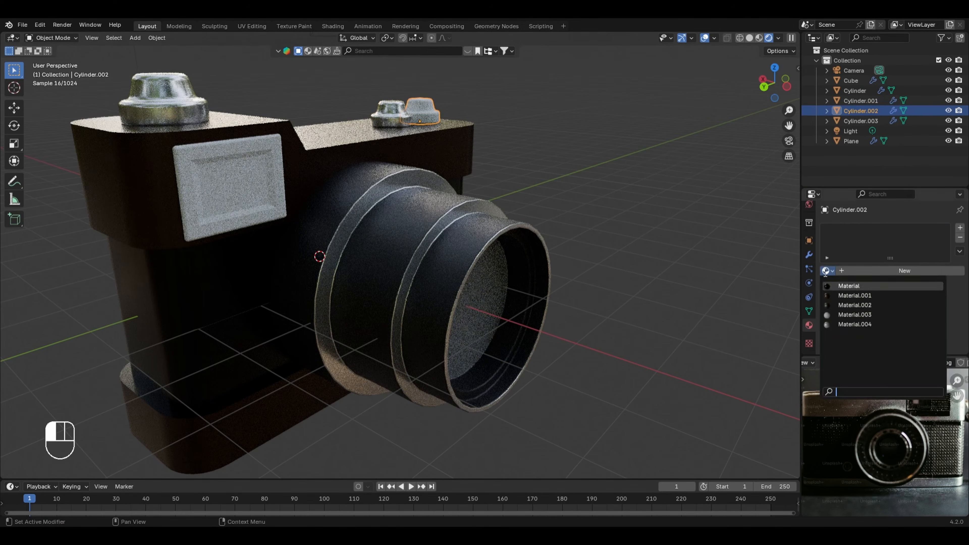
click(855, 324)
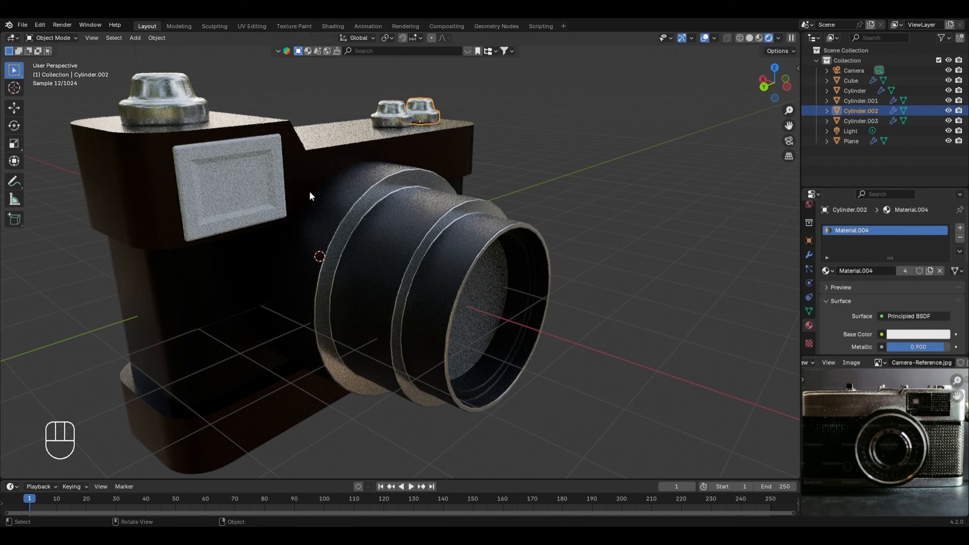
Step: Give the viewfinder window the existing black material named Material, and add a second slot with a new material
click(267, 201)
click(829, 271)
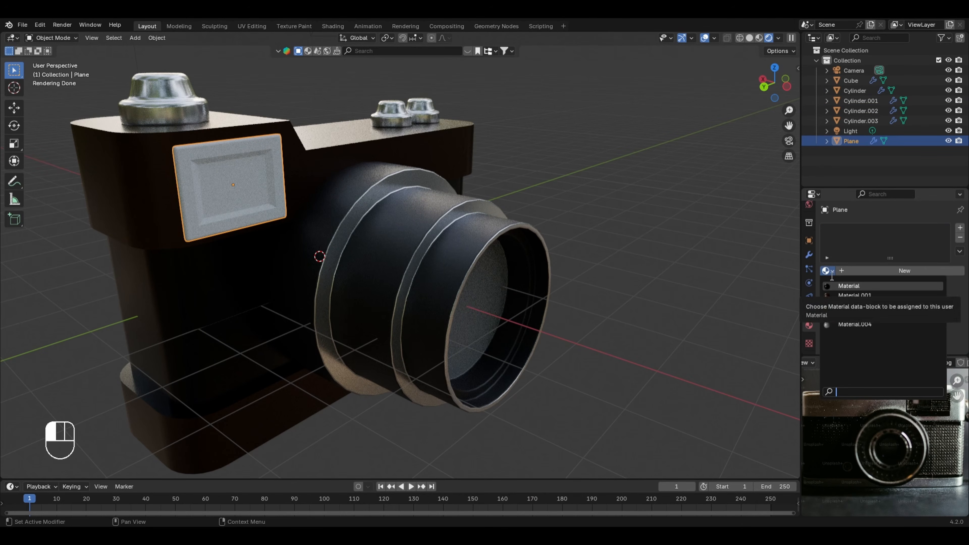
click(832, 286)
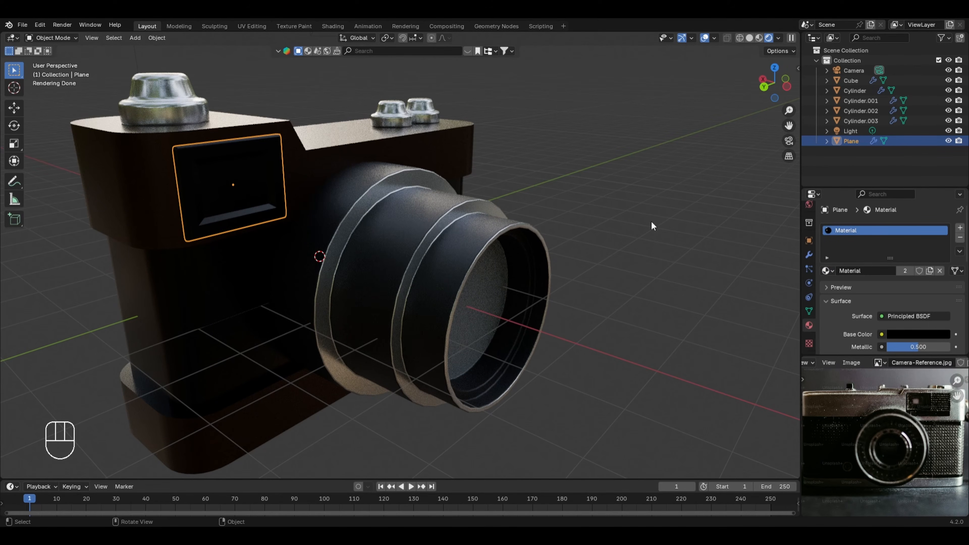
click(961, 229)
click(898, 287)
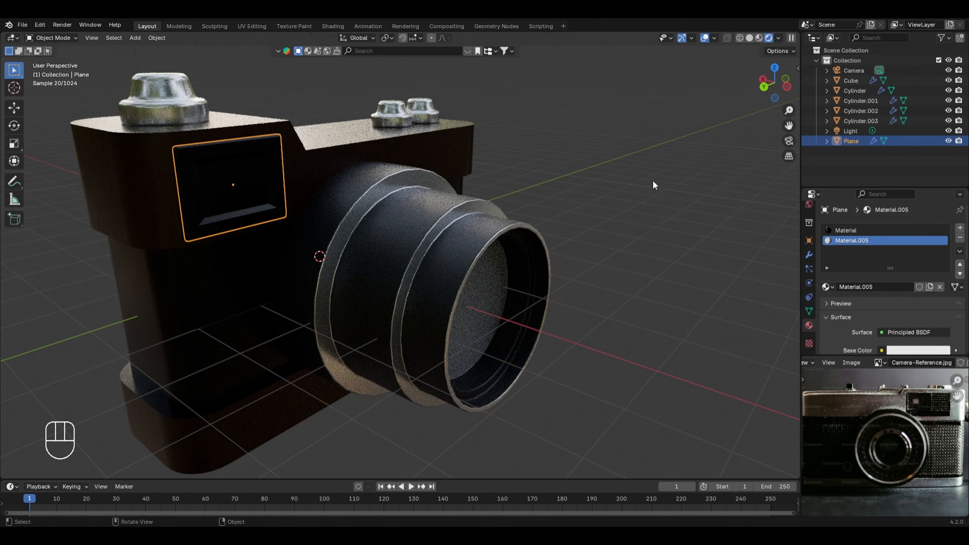
Step: Assign the new second material to the viewfinder's inner rectangular face in Edit Mode and return to Object Mode
key(Tab)
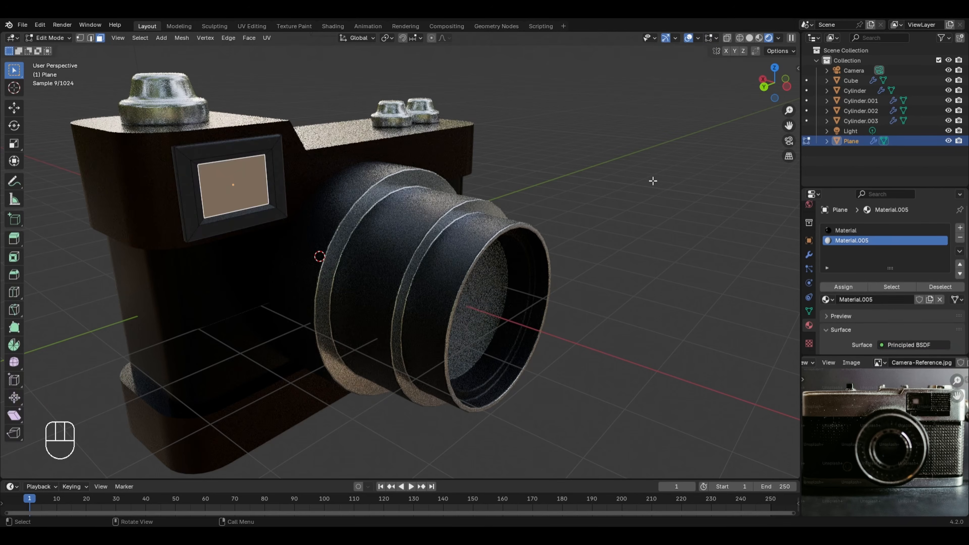
click(243, 179)
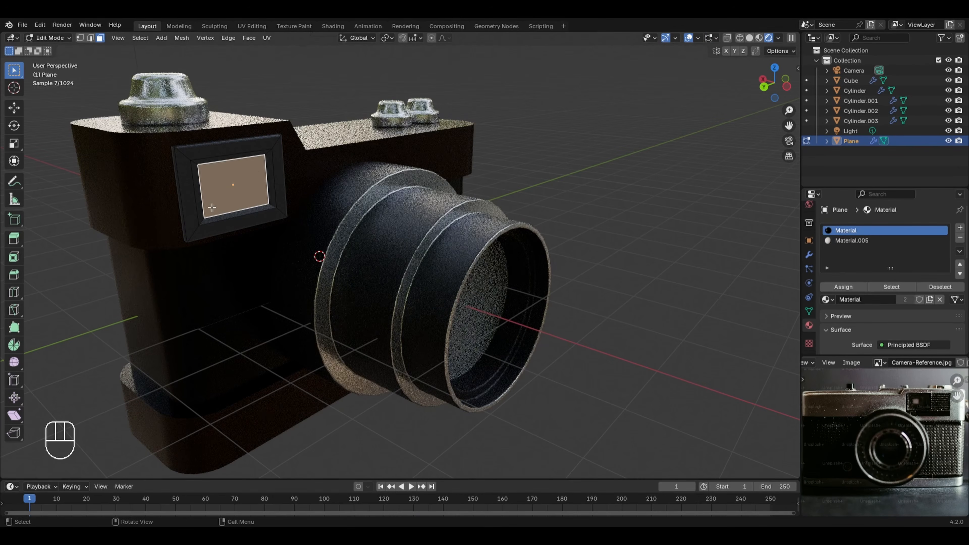
click(848, 241)
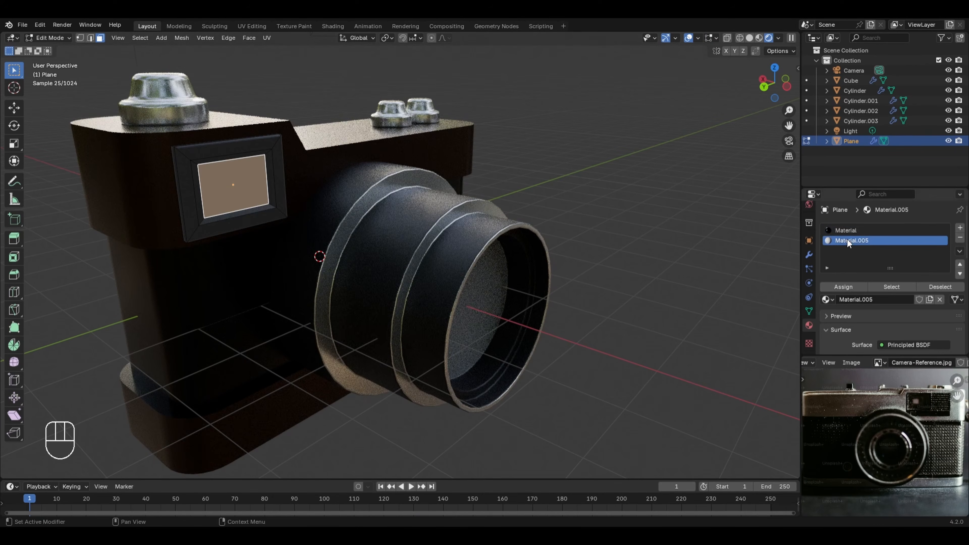
click(851, 285)
key(Tab)
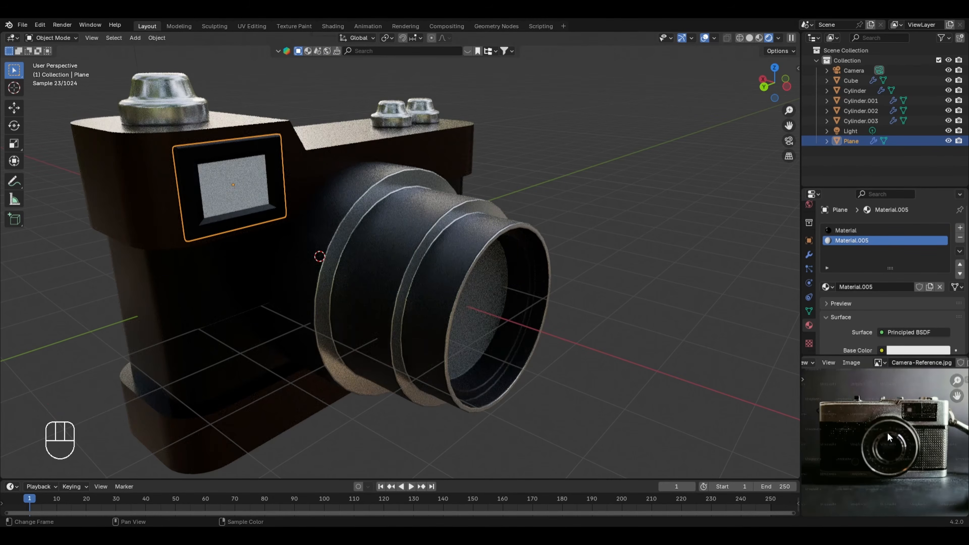
Step: Set the viewfinder face material's emission strength to 1 and its emission color to light yellow
scroll(845, 321, down, 8)
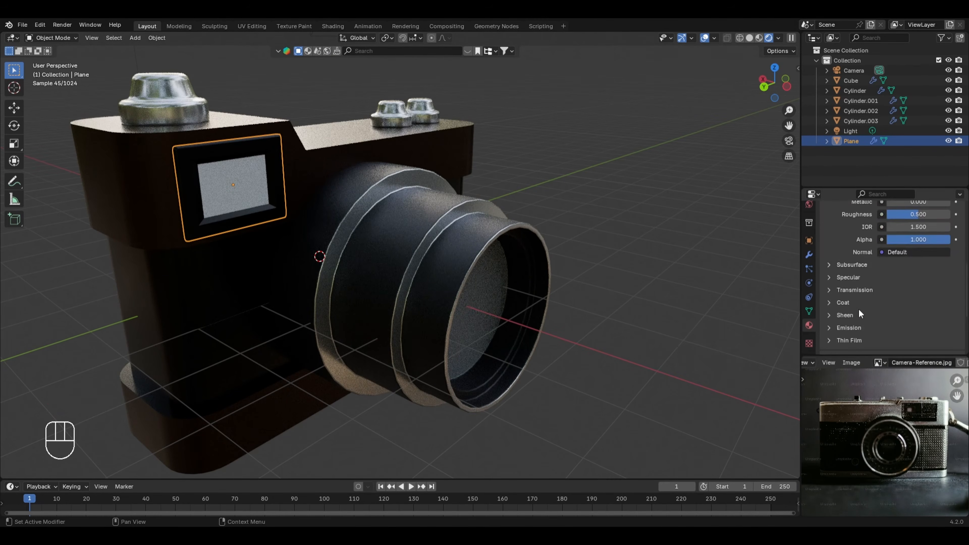
click(846, 327)
scroll(851, 336, down, 2)
click(915, 320)
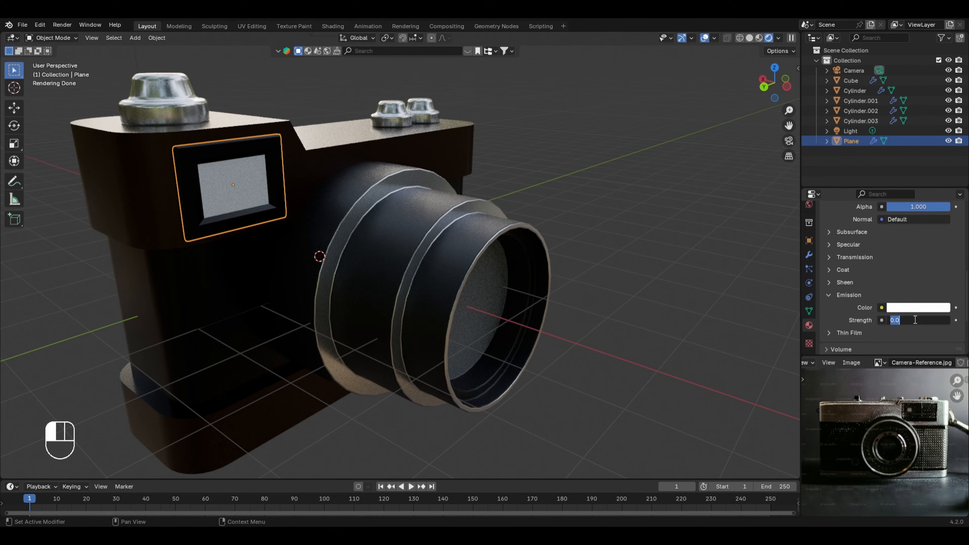
text(1)
key(Return)
click(923, 308)
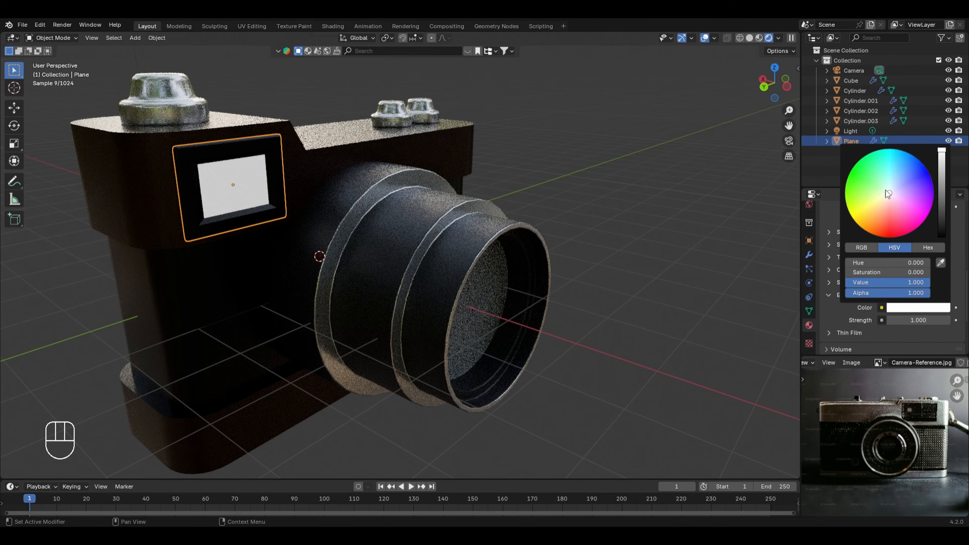
drag(886, 190, 871, 205)
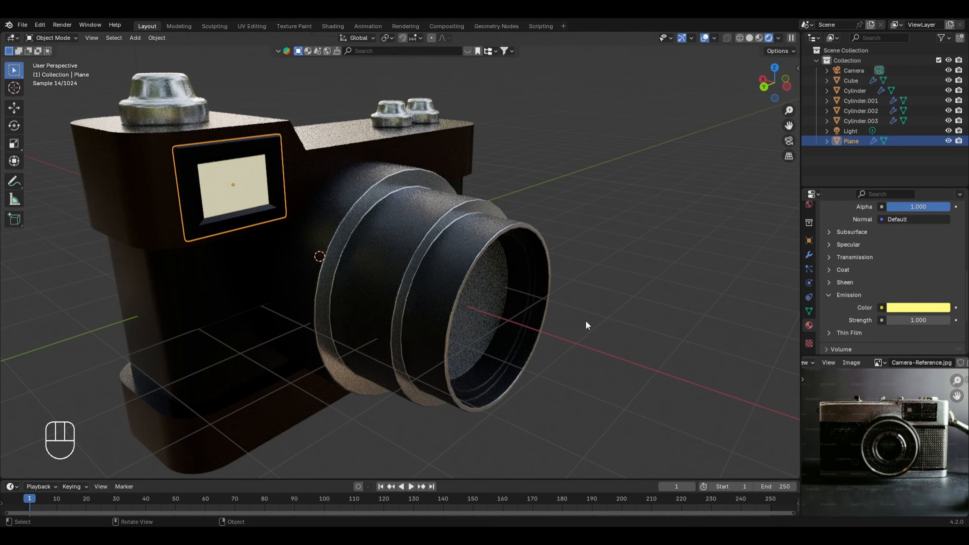
Step: Switch to solid shading and select all parts of the camera model, leaving out the scene camera and the light
scroll(587, 305, down, 6)
middle_drag(579, 288, 450, 323)
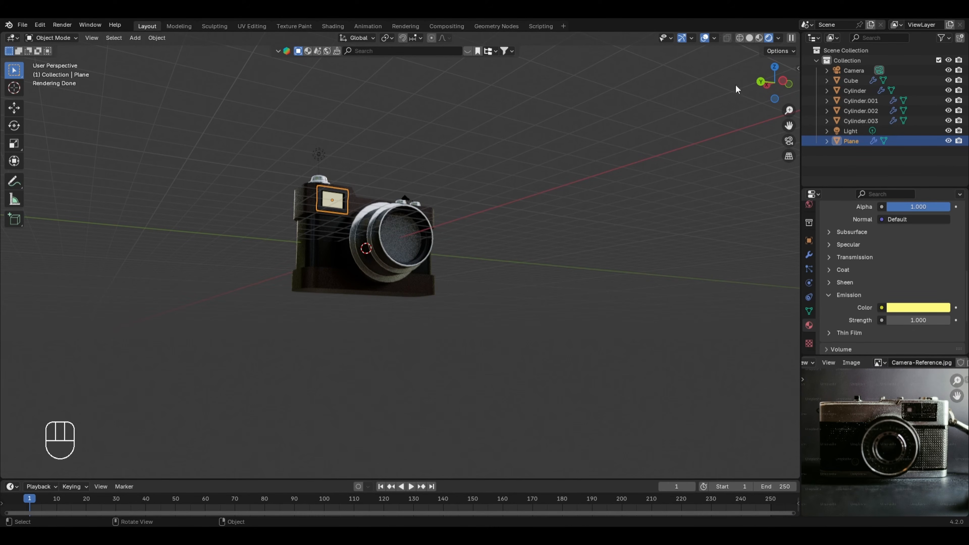
click(750, 37)
mouse_move(553, 146)
middle_down()
mouse_move(511, 151)
mouse_move(494, 166)
middle_up()
key(a)
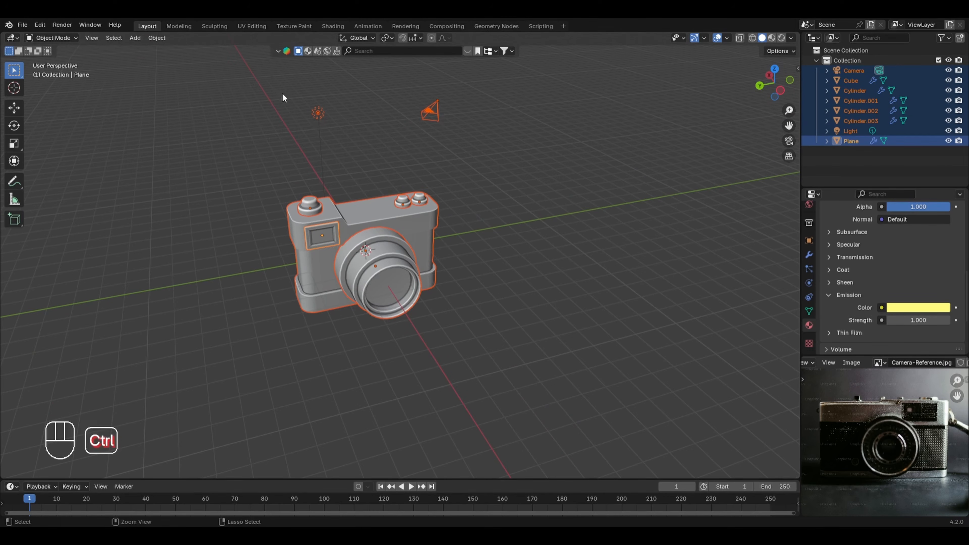
ctrl+drag(272, 87, 513, 126)
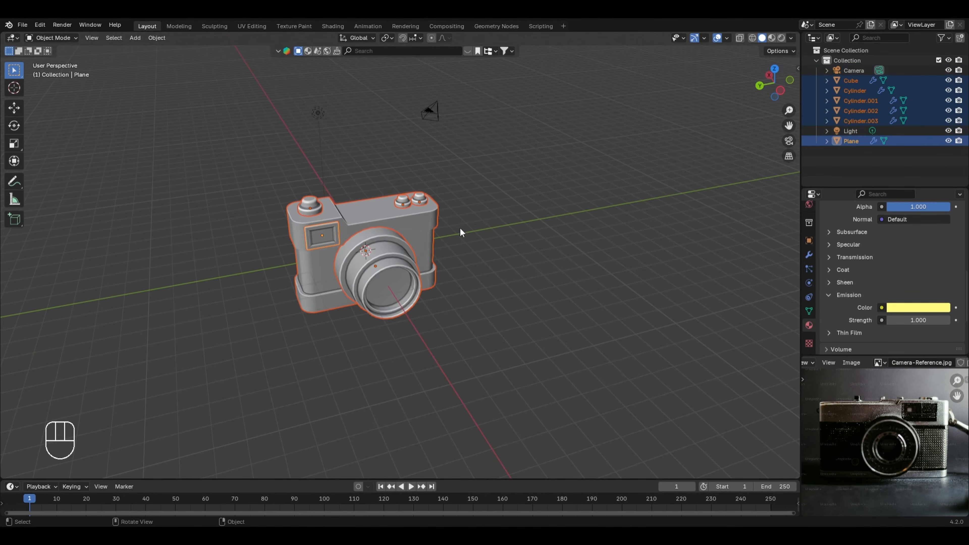
Step: Raise the selected camera model parts by about 1.5 m along the Z axis and clear the selection
middle_drag(460, 227, 460, 200)
key(g)
key(z)
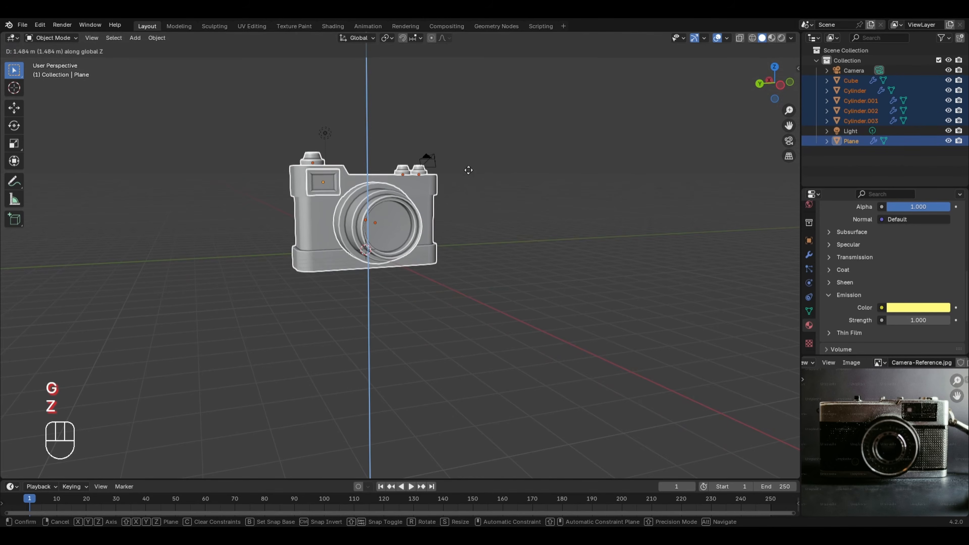
click(469, 165)
middle_drag(435, 235, 491, 235)
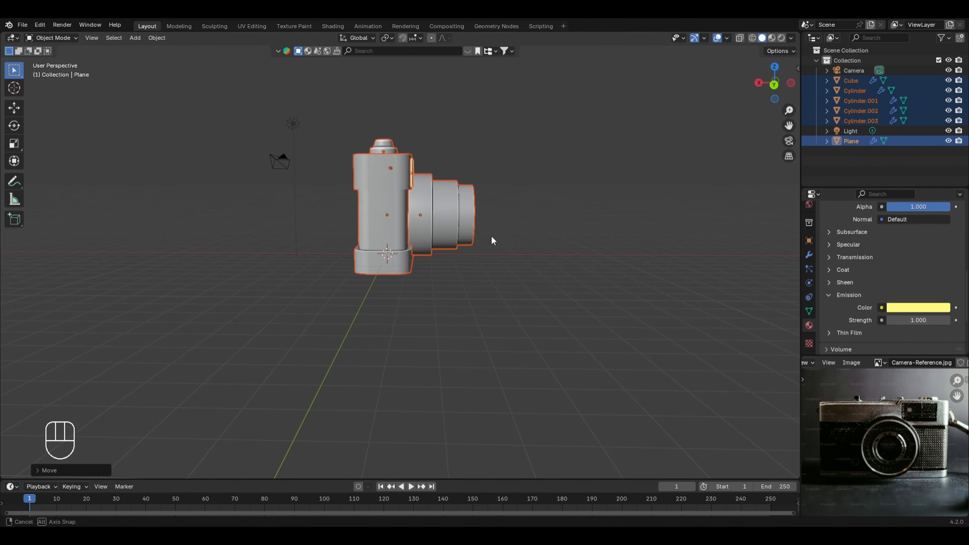
click(283, 294)
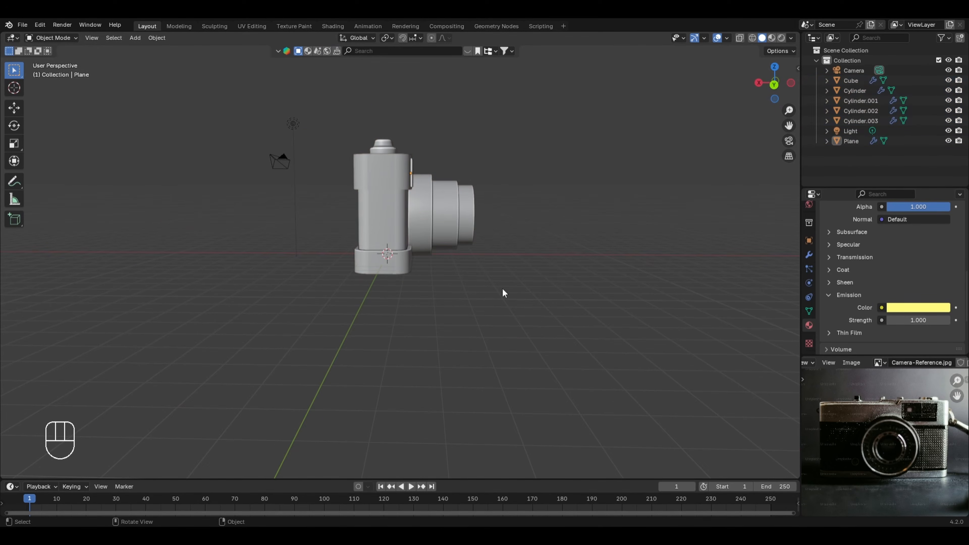
Step: Add a plane mesh for the ground and scale it by 10 in Edit Mode
key(shift+a)
mouse_move(486, 230)
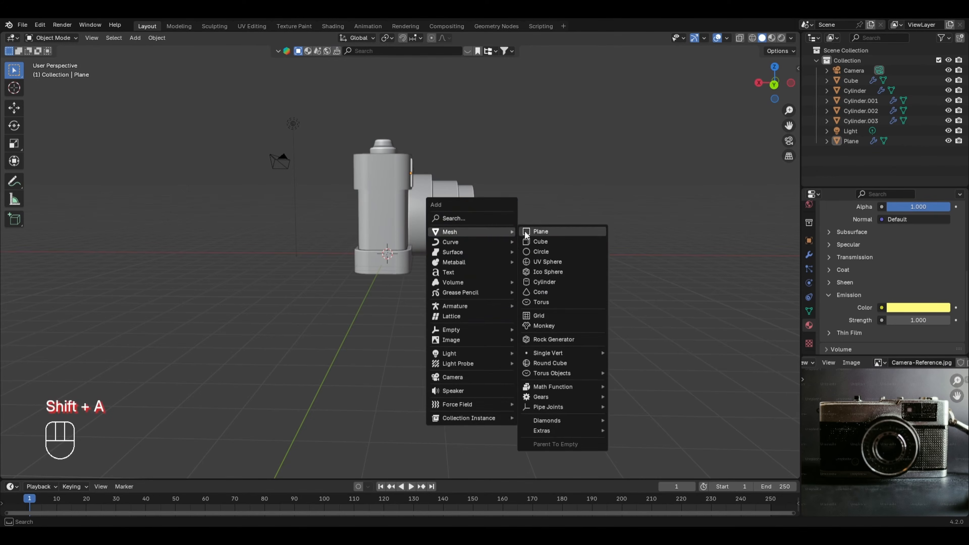
click(534, 233)
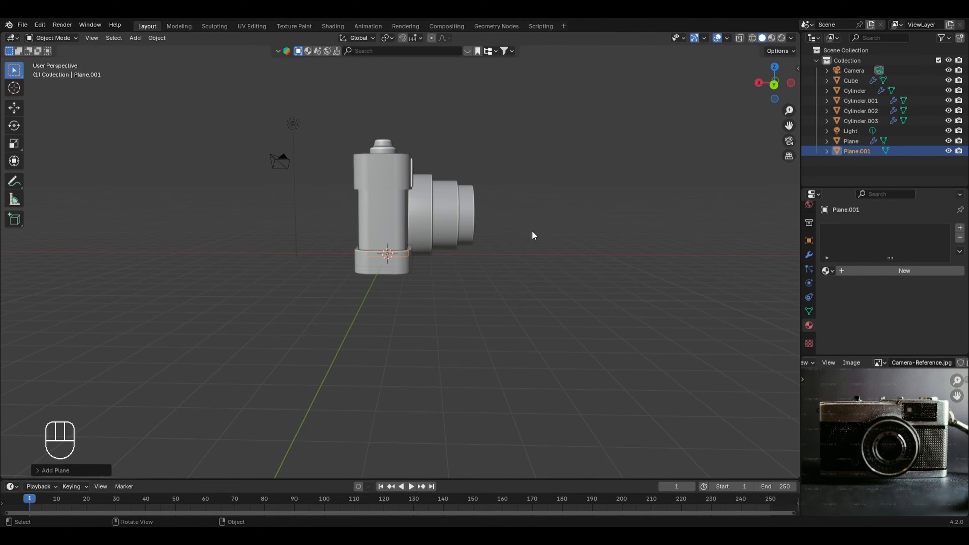
key(Tab)
key(s)
key(KP_1)
key(KP_0)
key(KP_Enter)
key(Tab)
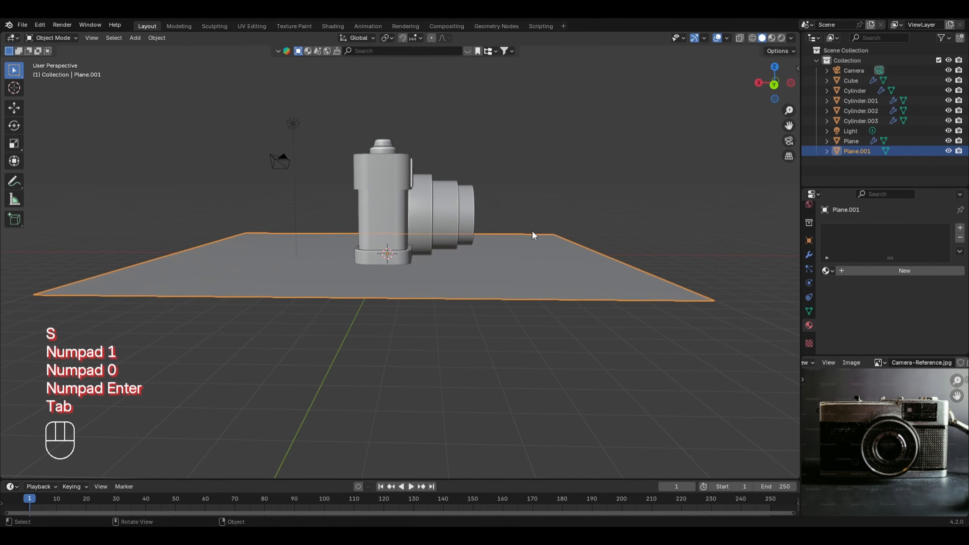
Step: Lower the ground plane along the Z axis to the underside of the camera model
key(g)
key(z)
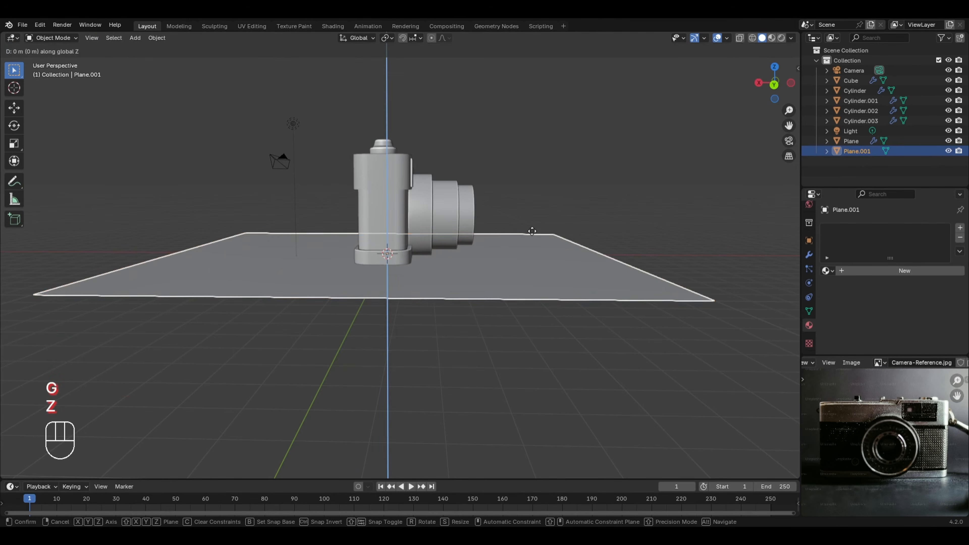
click(534, 242)
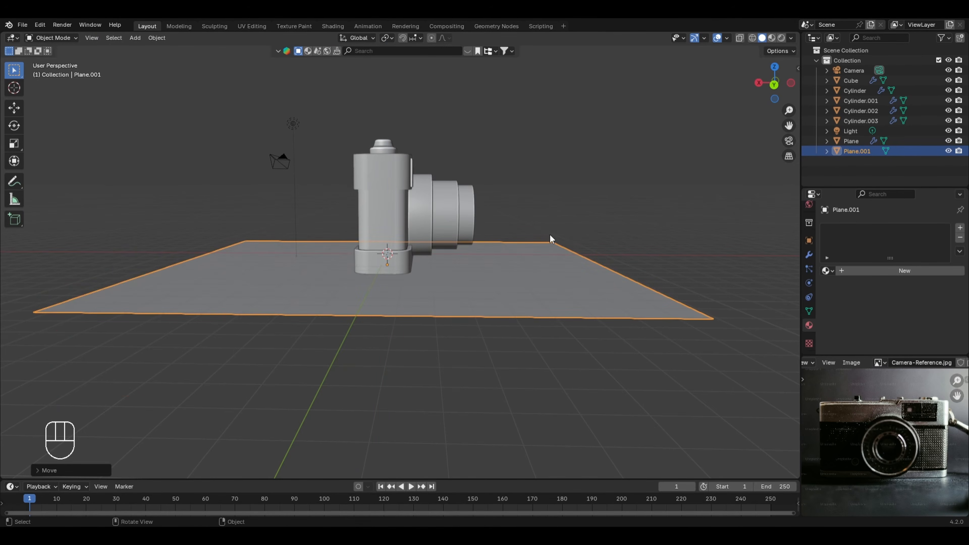
Step: Enter the scene camera's view, lock the camera to the view, and frame the whole model from its front at an angle
key(KP_0)
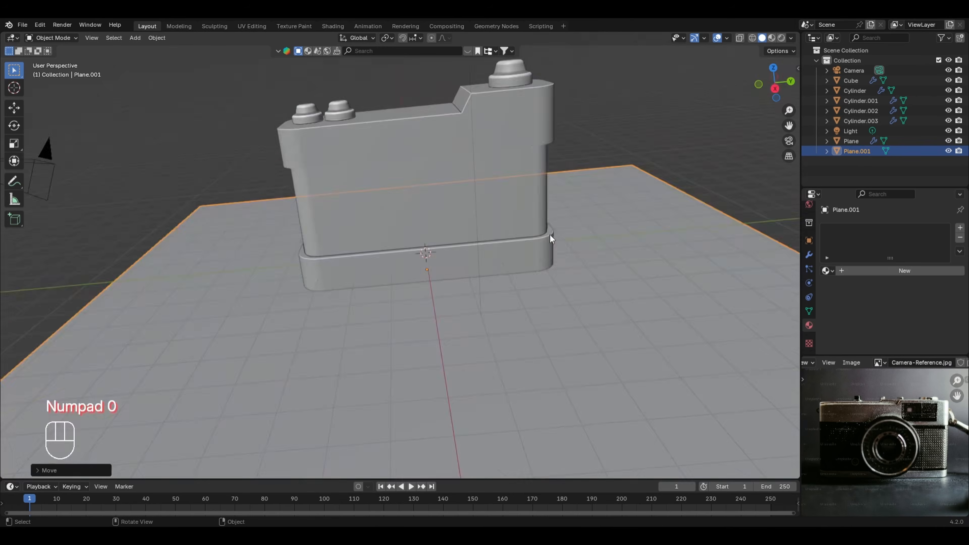
click(790, 156)
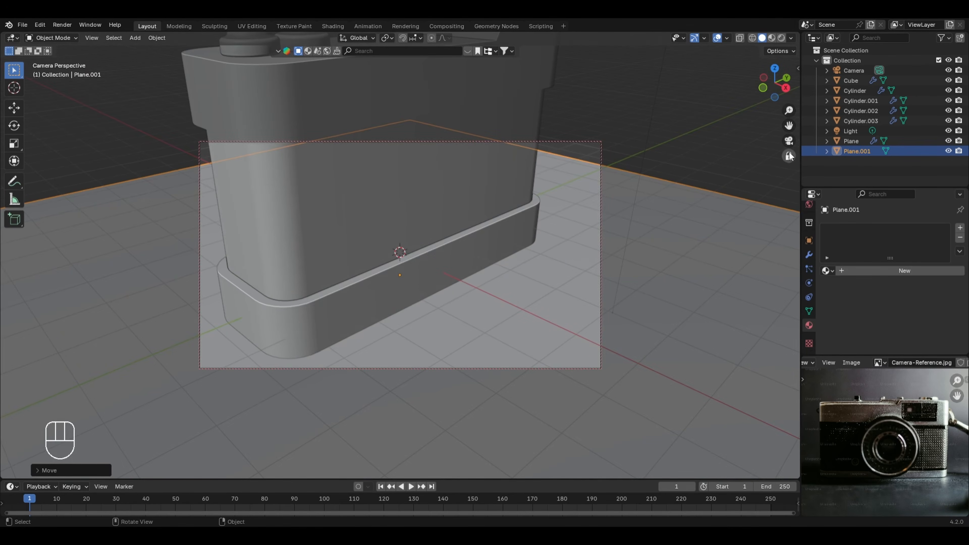
scroll(546, 219, down, 6)
middle_drag(389, 268, 534, 224)
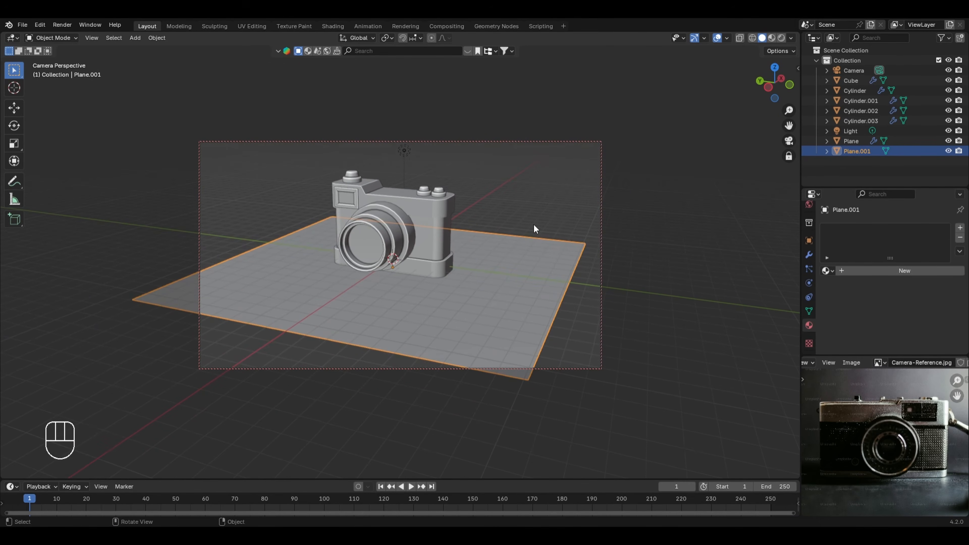
Step: Scale up the ground plane in Edit Mode until it extends past the sides and lower edge of the camera frame
key(Tab)
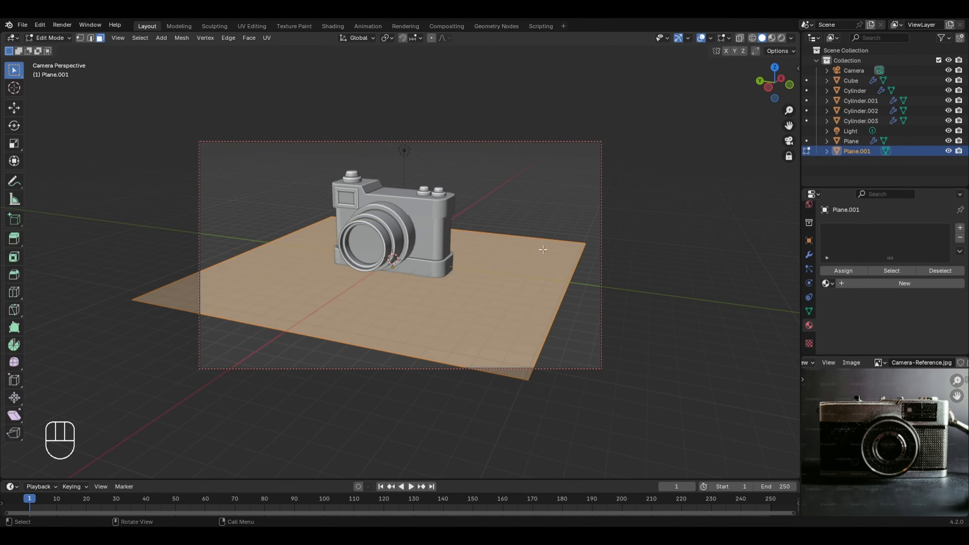
key(s)
click(703, 276)
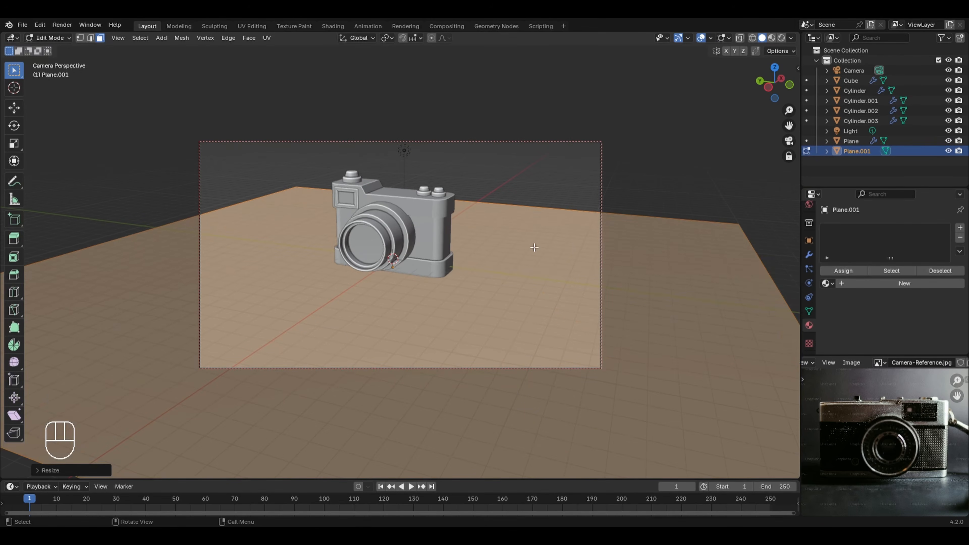
Step: Extrude the ground plane's back edge straight up along the Z axis into a wall taller than the camera frame
key(2)
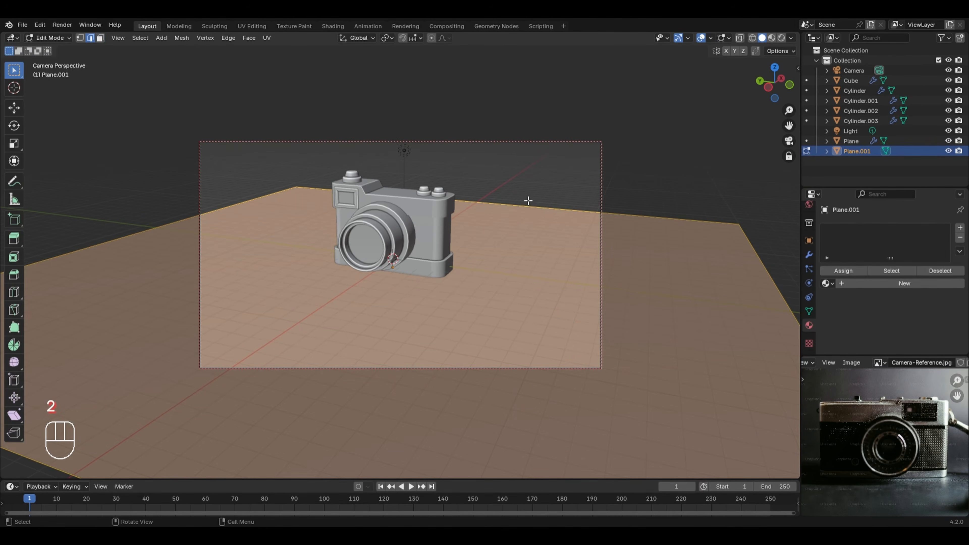
drag(525, 201, 532, 214)
key(e)
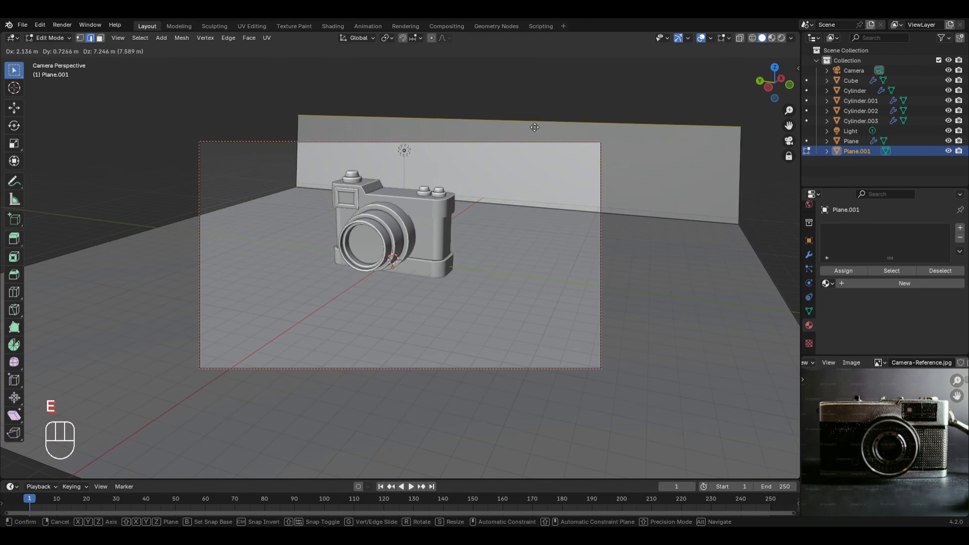
key(z)
click(544, 441)
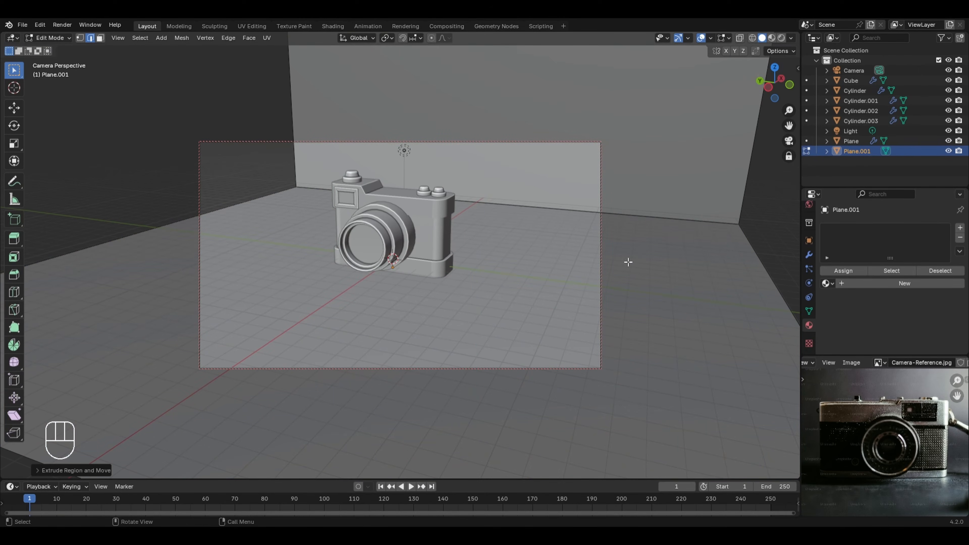
Step: Bevel the edge between floor and wall with 9 segments and an offset of about 3.6 m
click(635, 216)
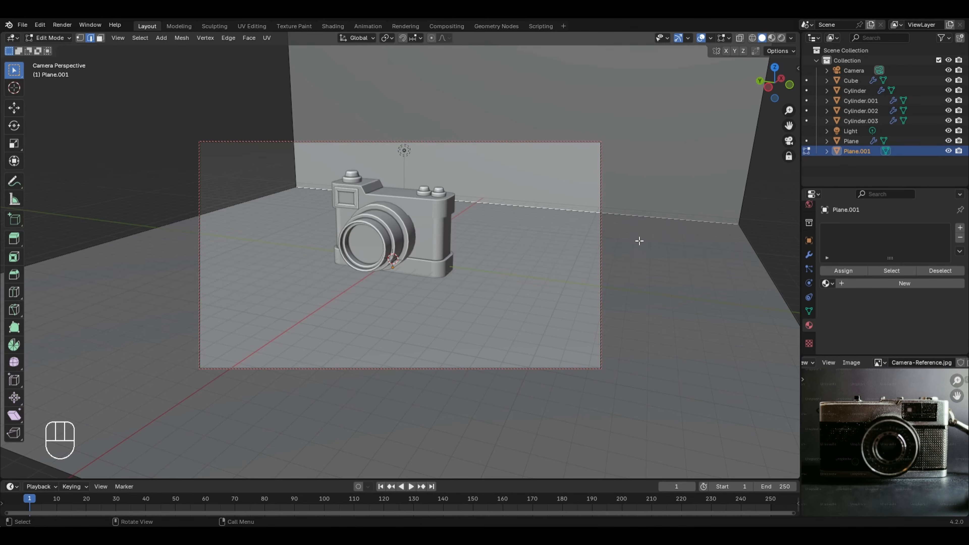
key(ctrl+b)
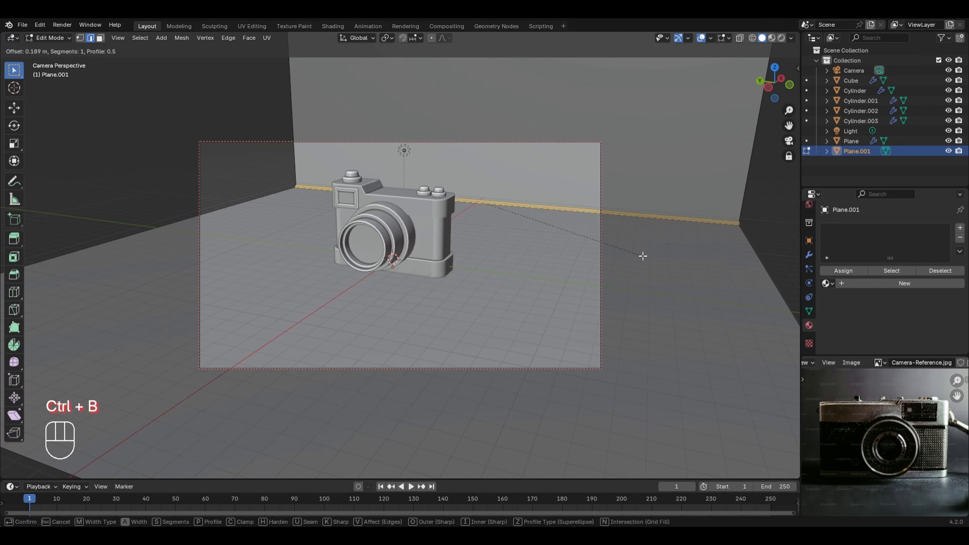
scroll(656, 278, up, 2)
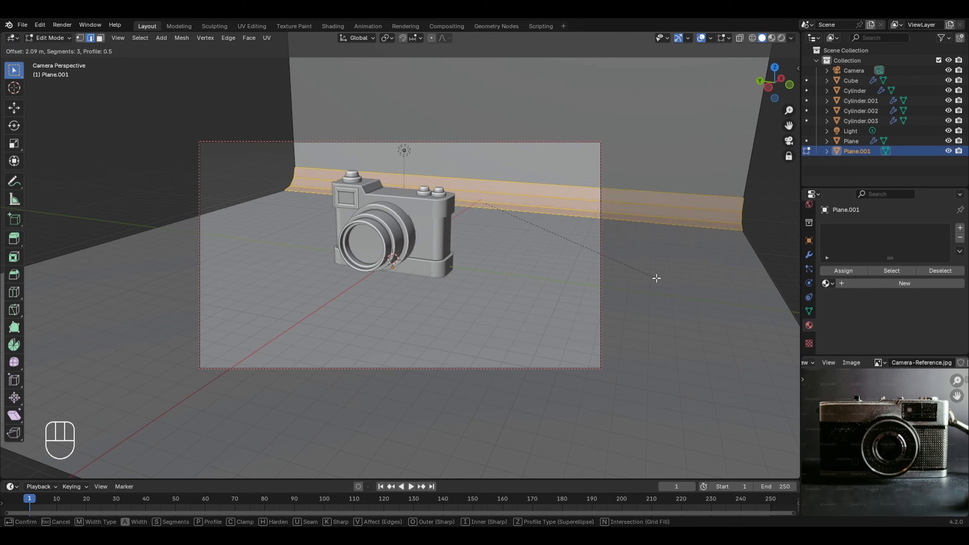
scroll(656, 279, up, 6)
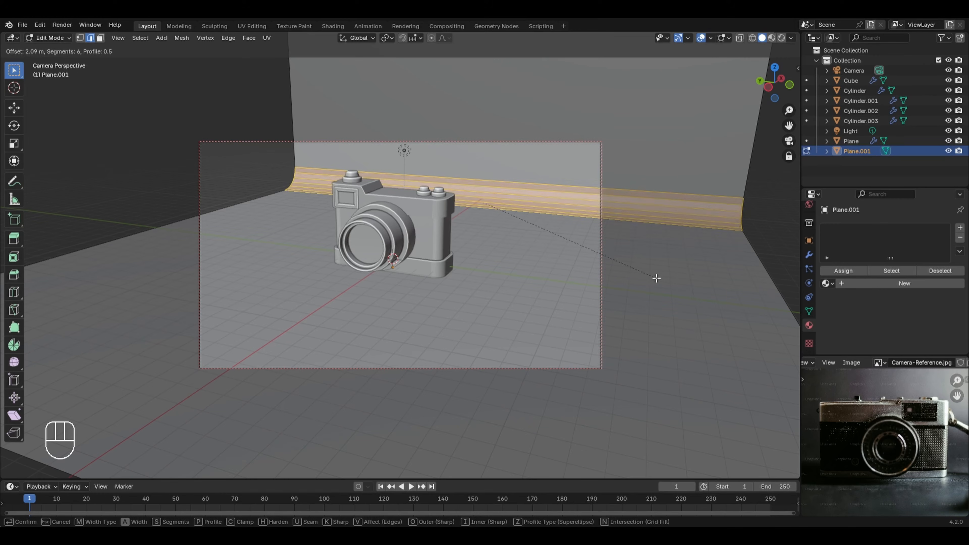
click(671, 289)
Step: Widen the entire backdrop mesh along the Y axis past both sides of the camera frame and apply Shade Auto Smooth to it
key(a)
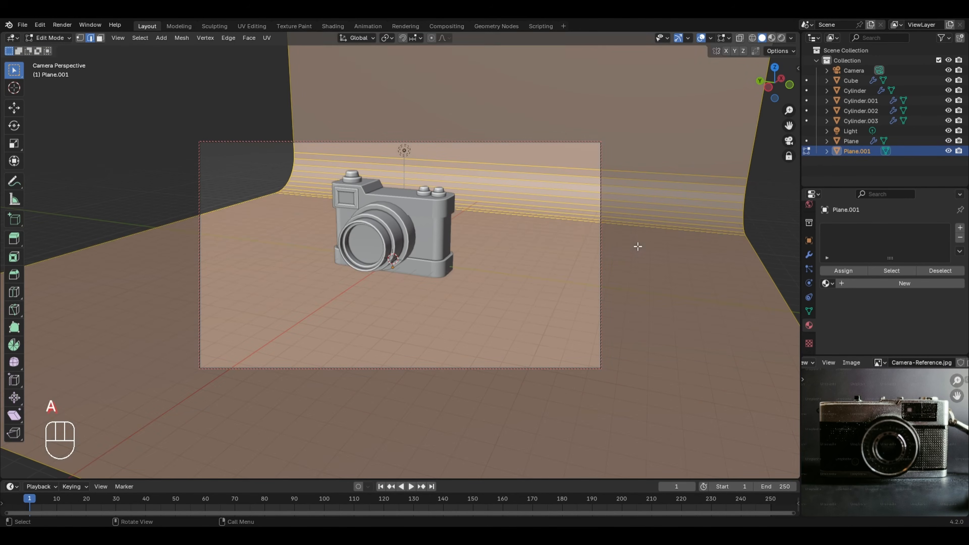
key(s)
key(y)
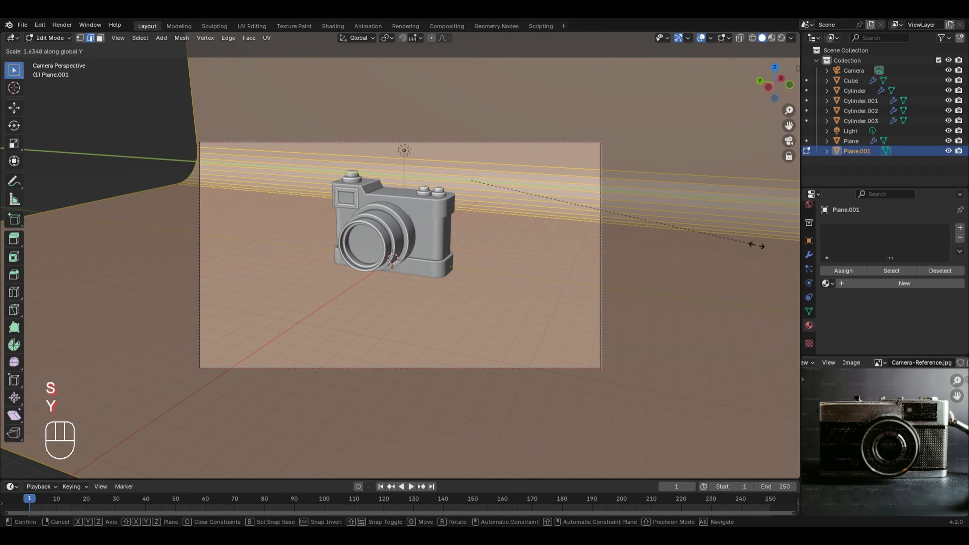
click(757, 246)
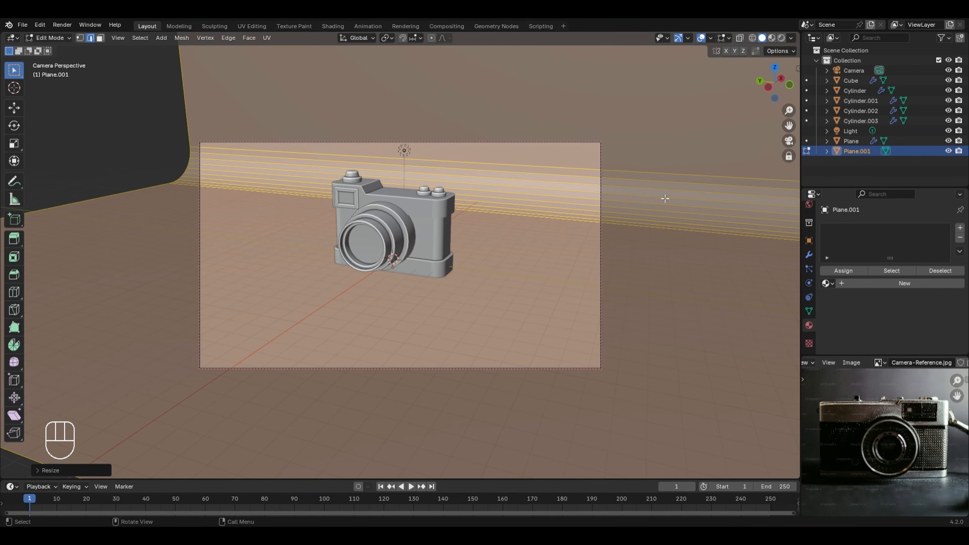
key(Tab)
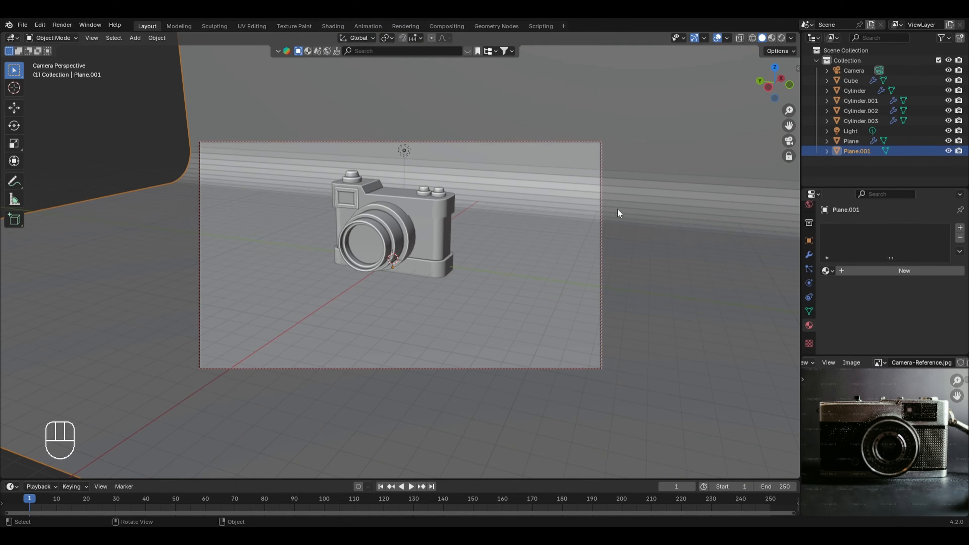
right_click(637, 197)
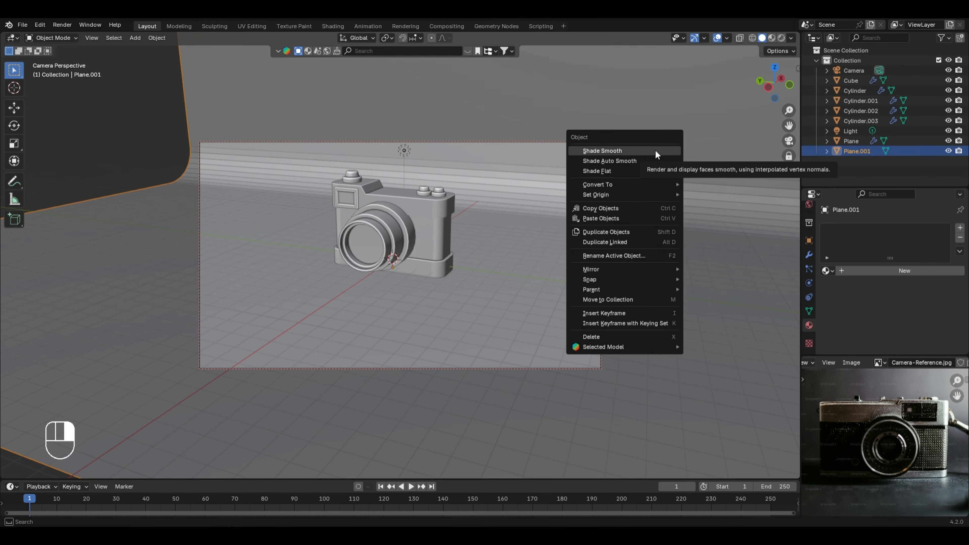
click(645, 161)
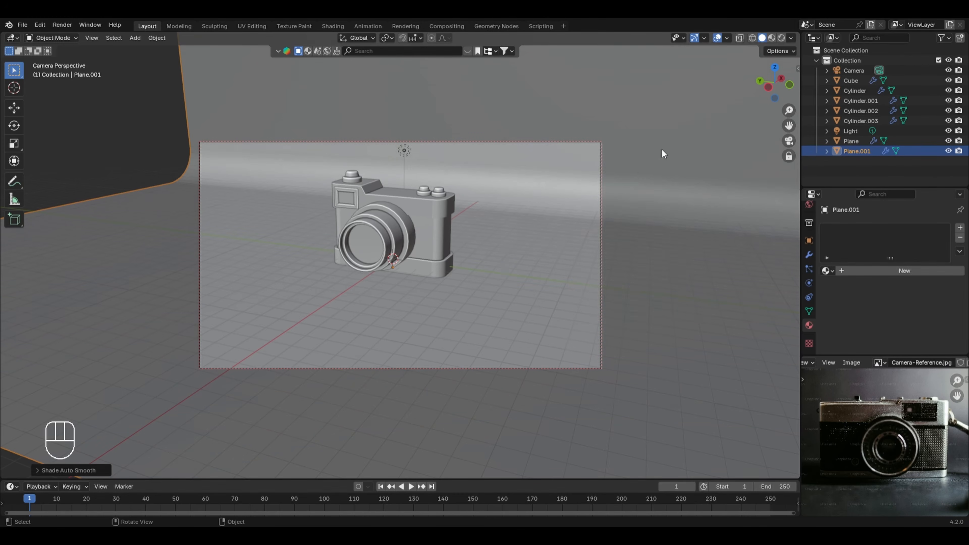
Step: Unlock the camera from the view and, in rendered shading, give the backdrop a new material with a dark blue base color, hue about 0.62
click(788, 156)
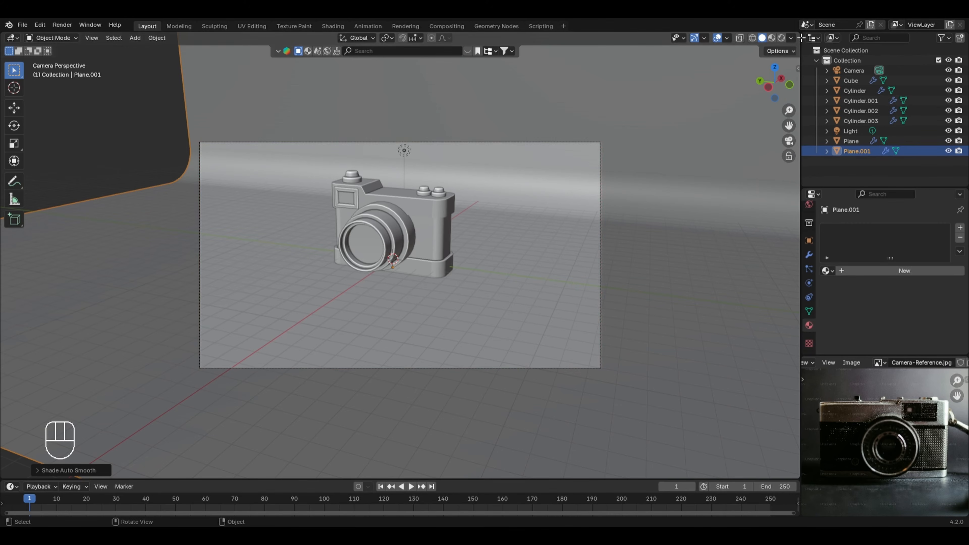
click(782, 38)
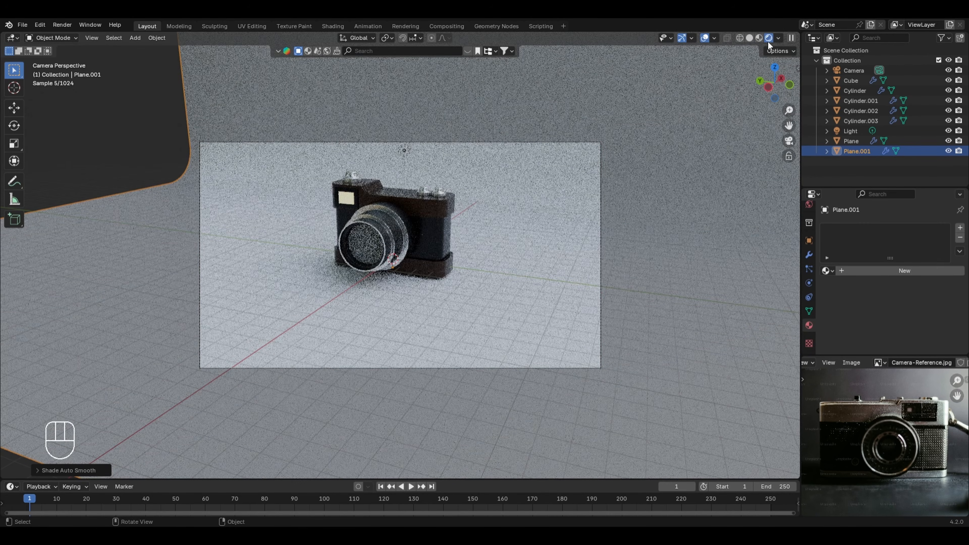
click(877, 271)
scroll(918, 436, down, 1)
click(916, 337)
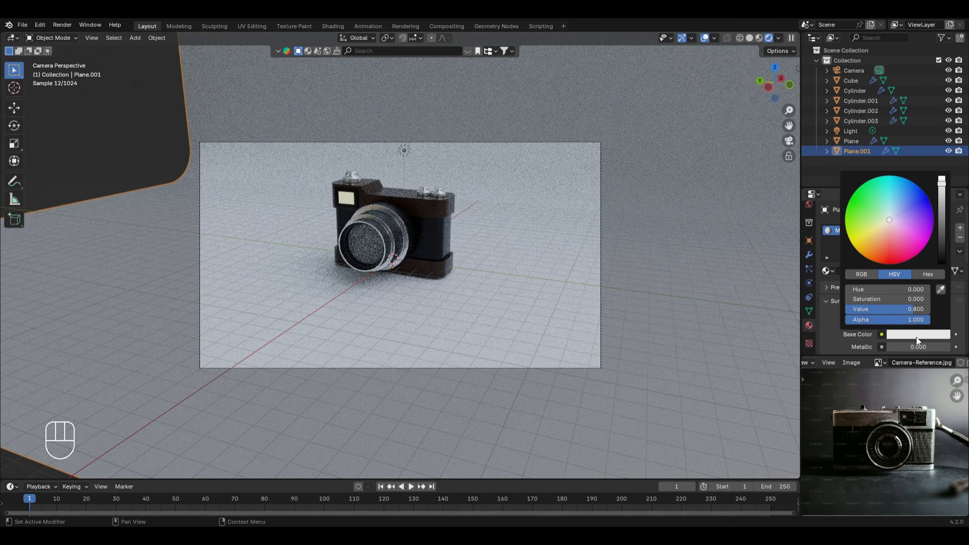
drag(942, 218, 942, 239)
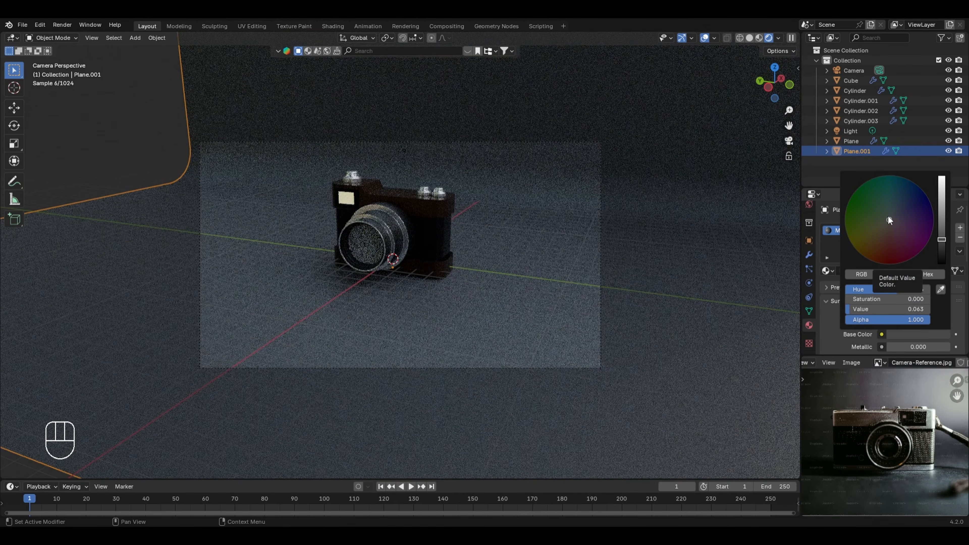
drag(889, 216, 904, 203)
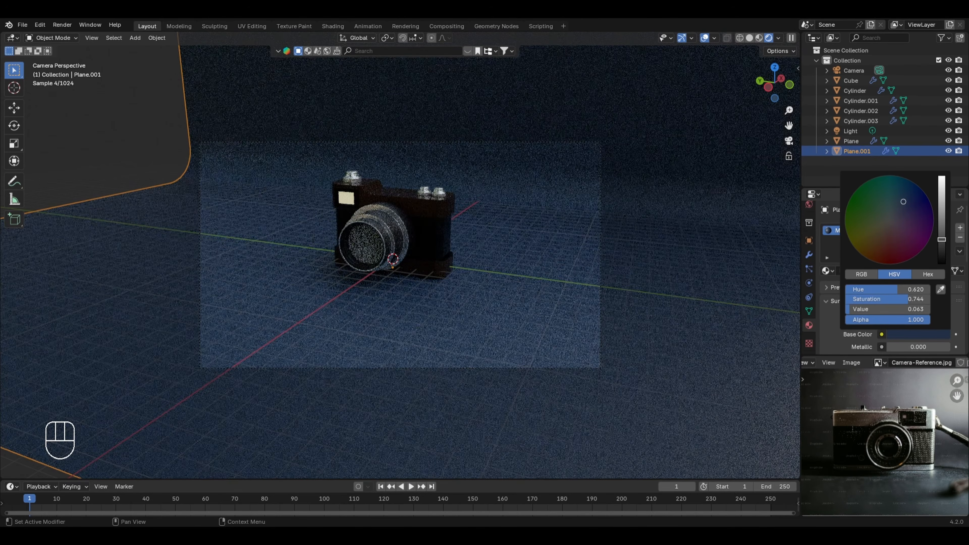
drag(942, 240, 942, 227)
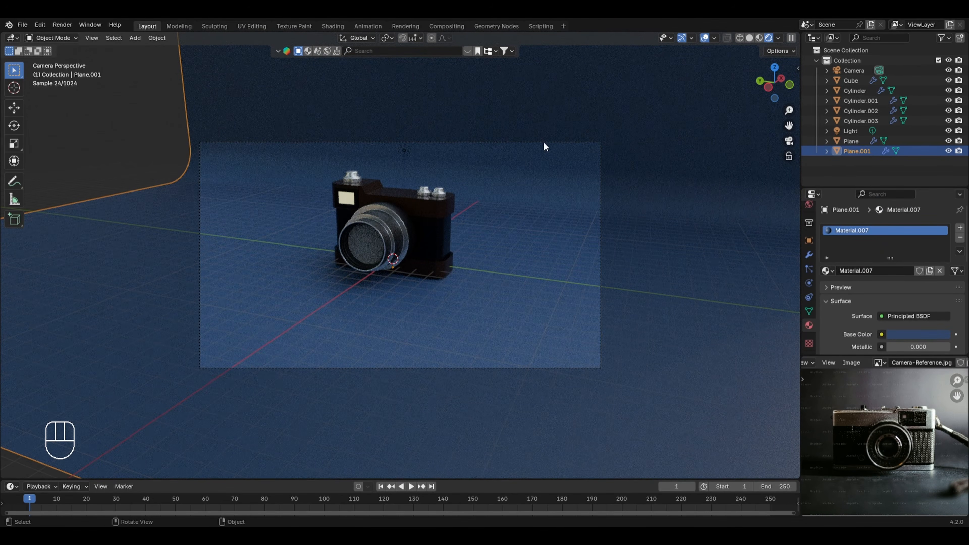
Step: Enable Scene Lights and Scene World for the rendered viewport shading
click(779, 38)
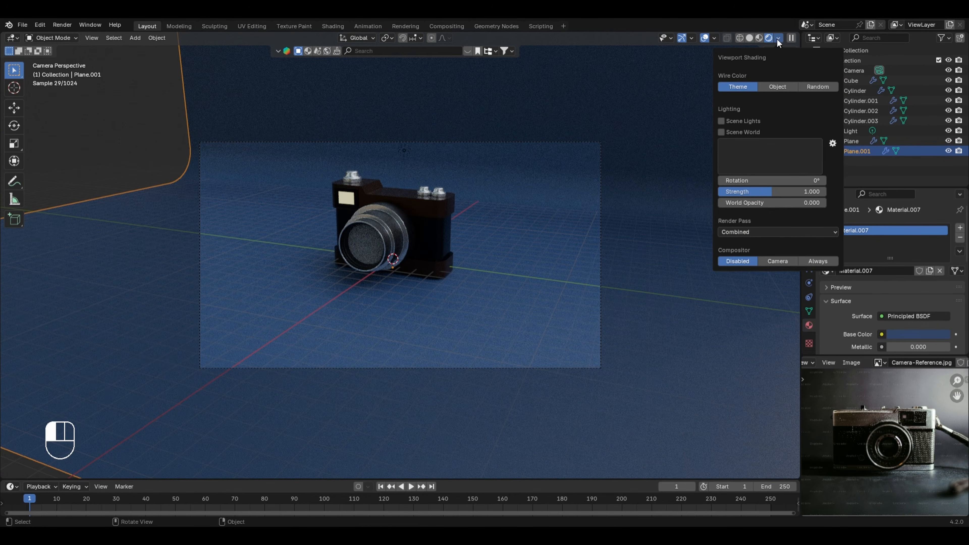
click(721, 121)
click(738, 132)
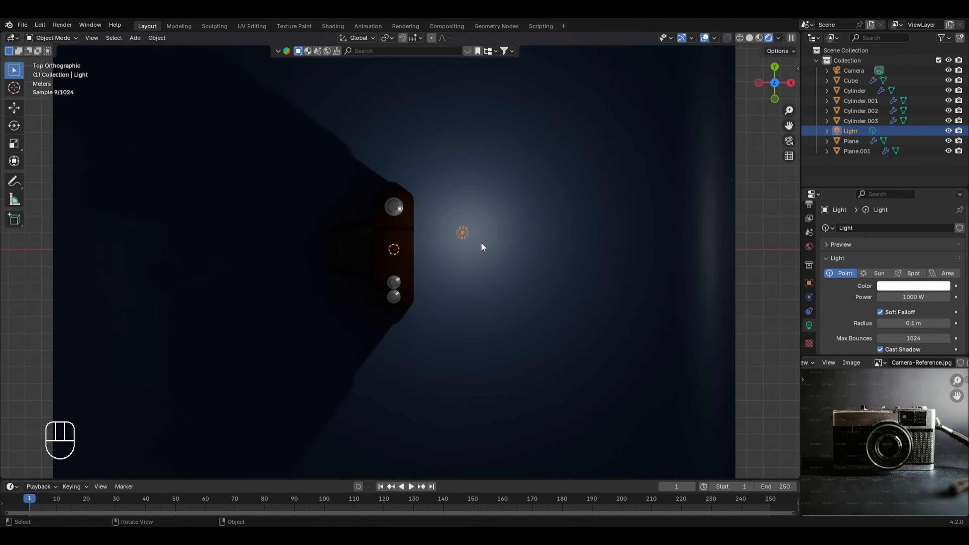
Step: Move the point light to one side in front of the lens and duplicate it along the Y axis to the opposite side
key(g)
click(306, 186)
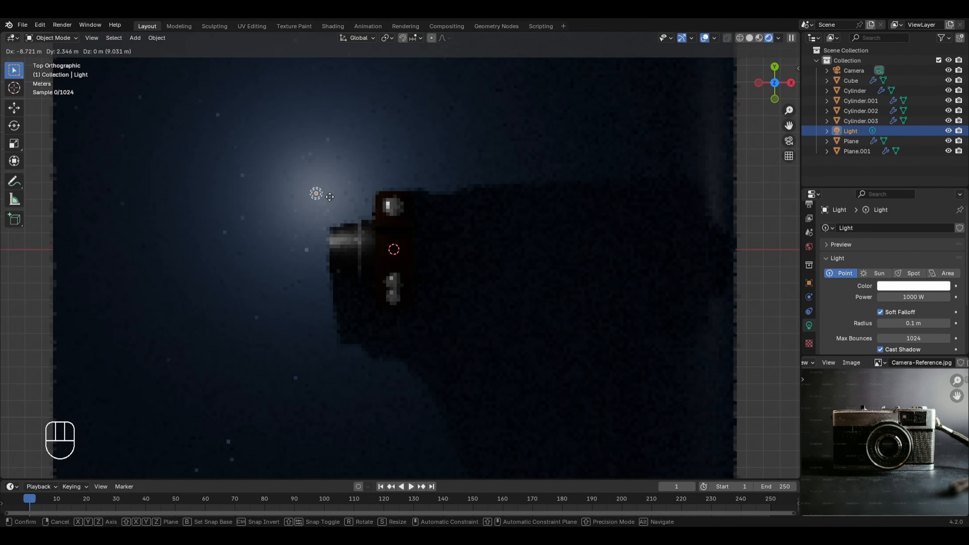
key(shift+d)
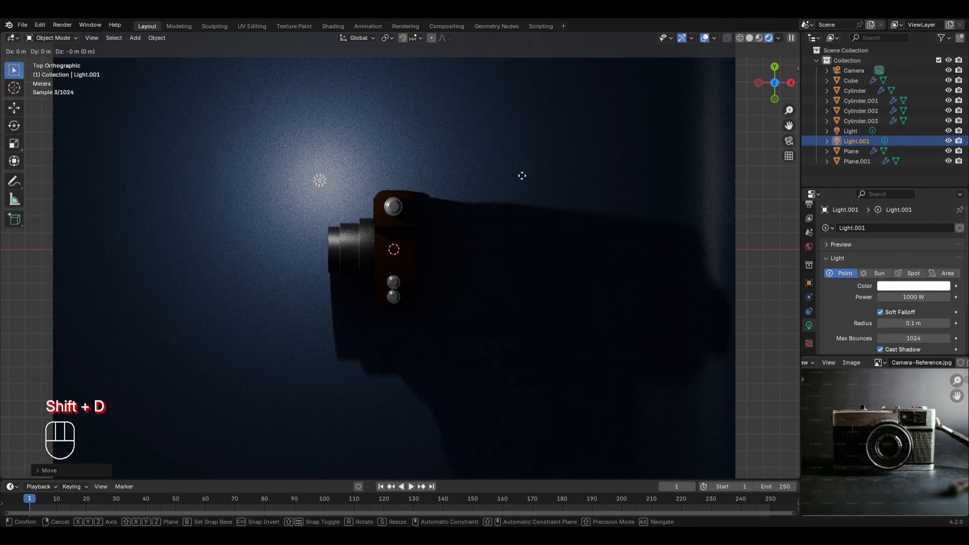
key(y)
click(520, 323)
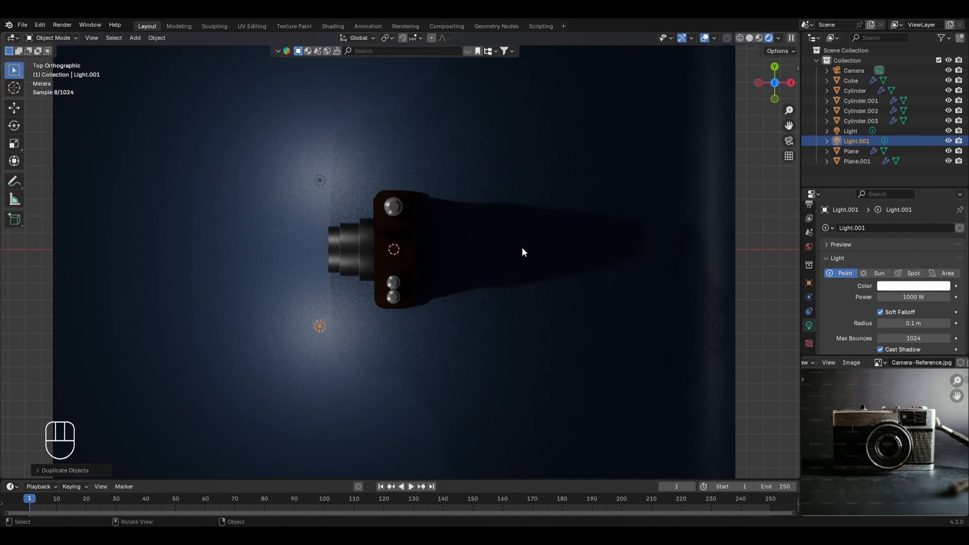
Step: Duplicate the pair of point lights twice along the X axis, placing one pair beside the camera body and another pair behind it
shift+click(320, 181)
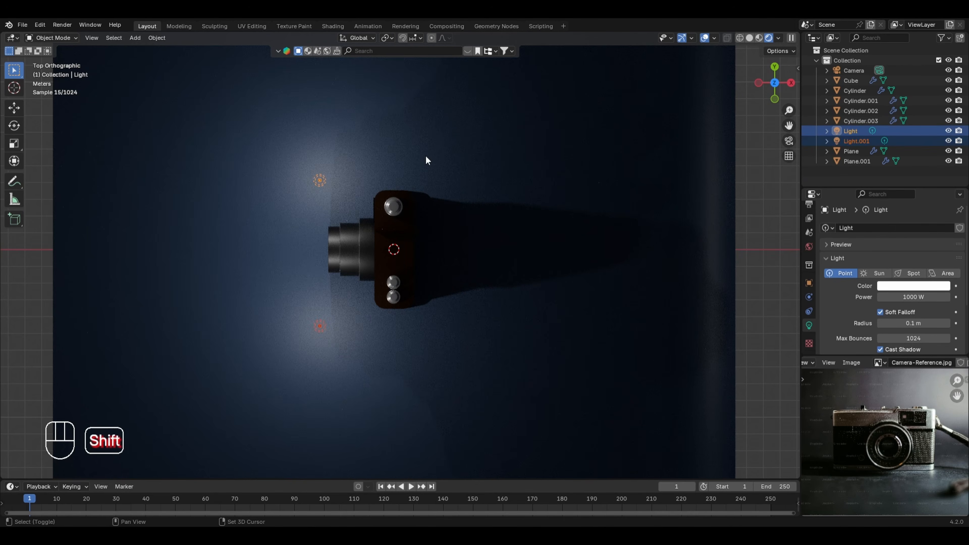
key(shift+d)
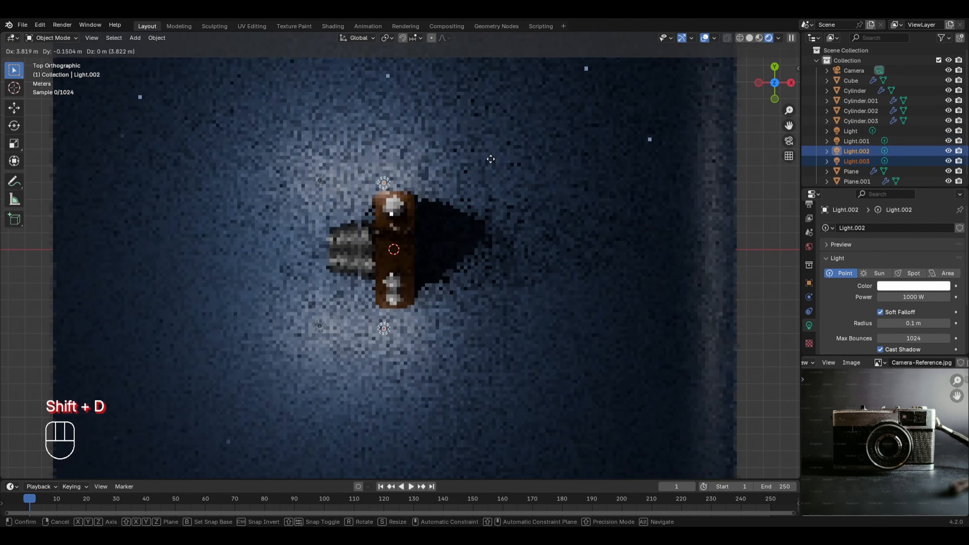
key(x)
click(530, 169)
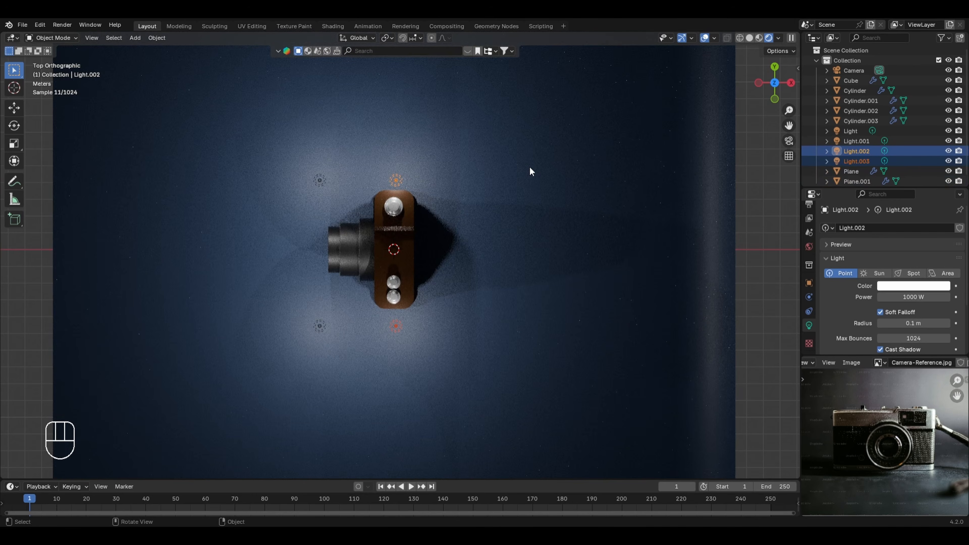
key(shift+d)
key(x)
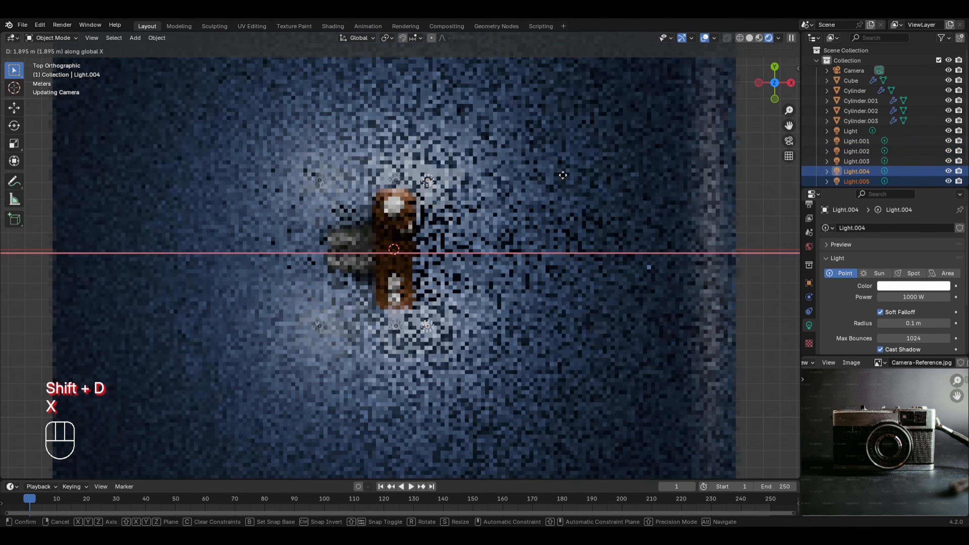
click(624, 179)
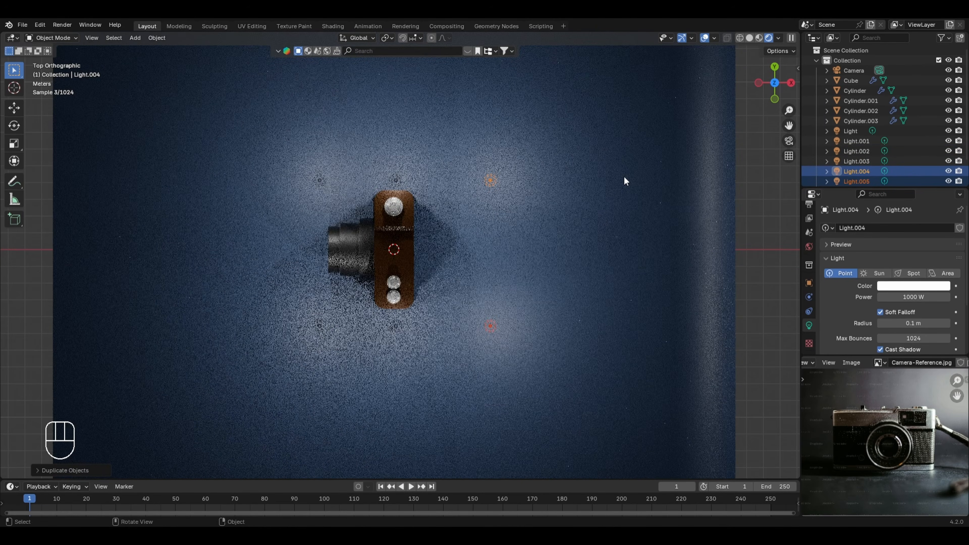
key(KP_0)
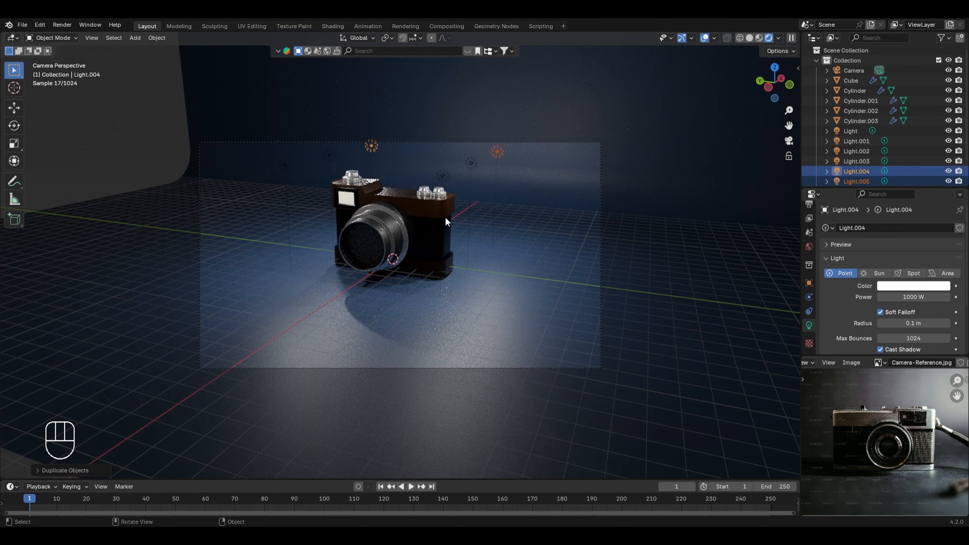
Step: Duplicate the front point light on the two-dial side down to lens height beside the lens and set the copy's power to 400 W
click(750, 39)
middle_drag(413, 249, 454, 243)
click(499, 163)
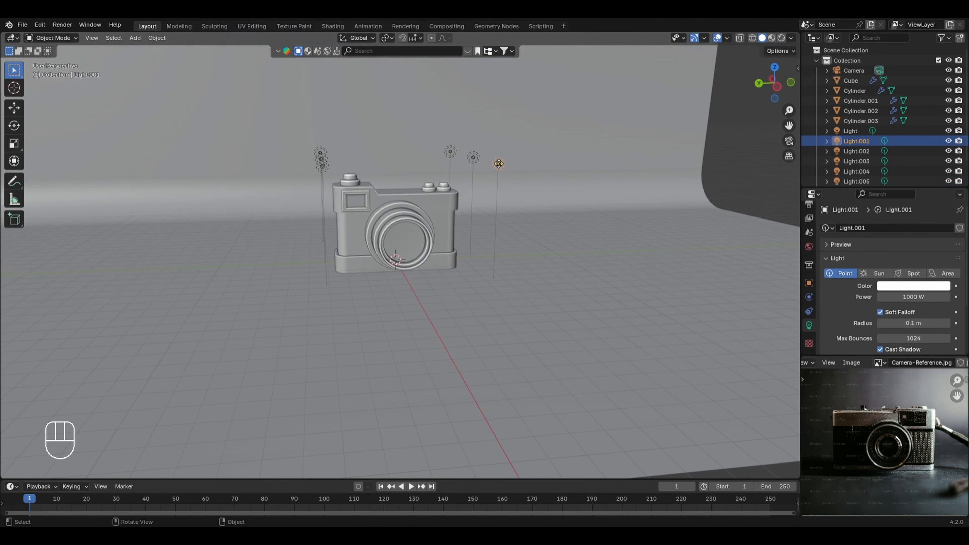
key(KP_3)
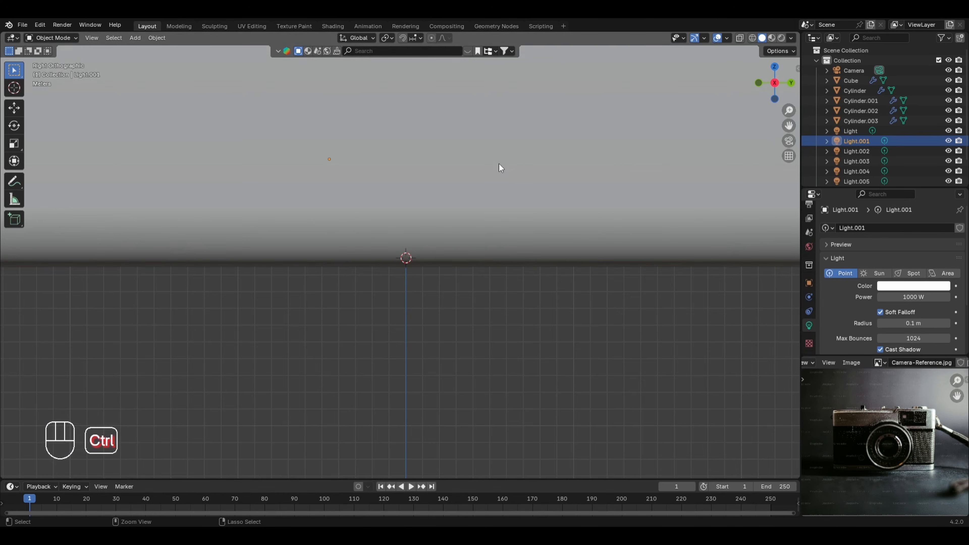
key(ctrl+KP_3)
scroll(555, 137, up, 3)
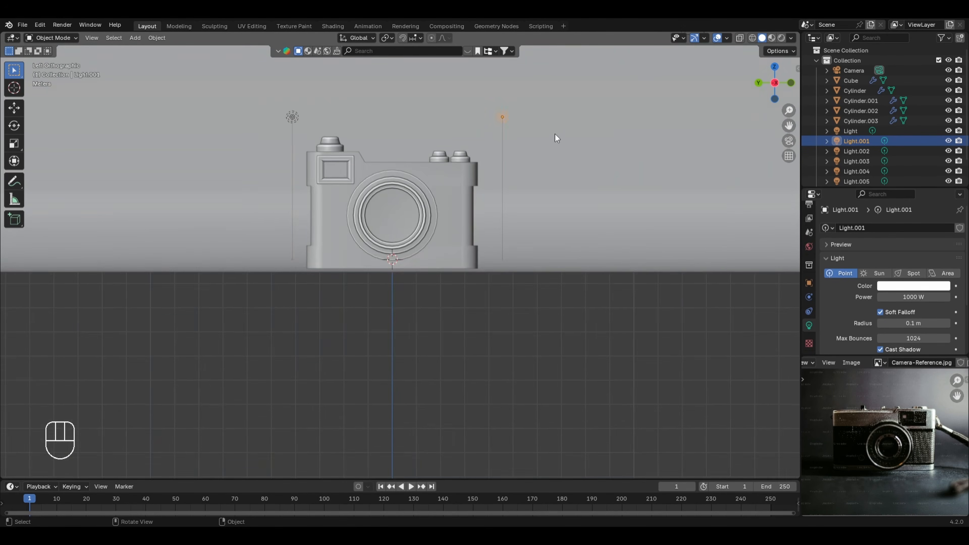
scroll(557, 137, up, 1)
key(shift+d)
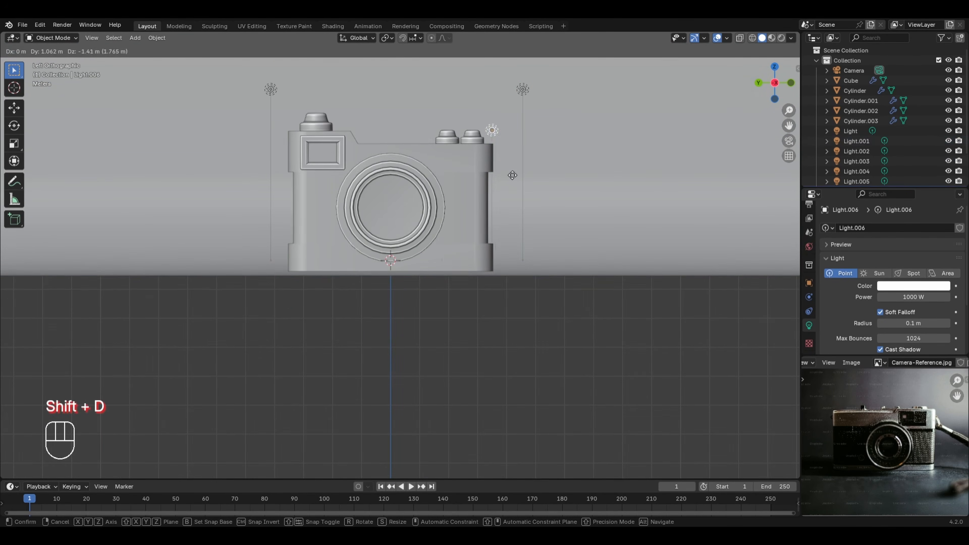
click(469, 240)
click(895, 296)
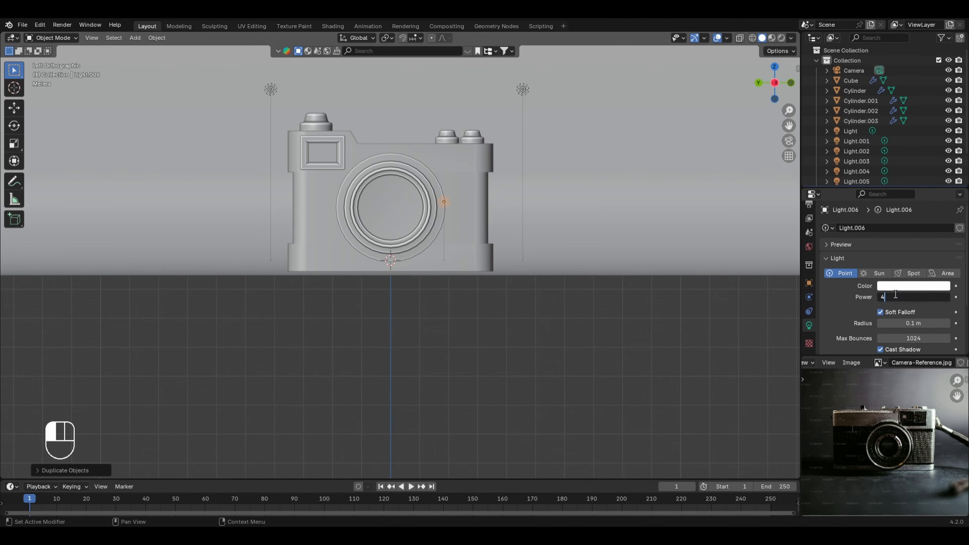
text(400)
key(Return)
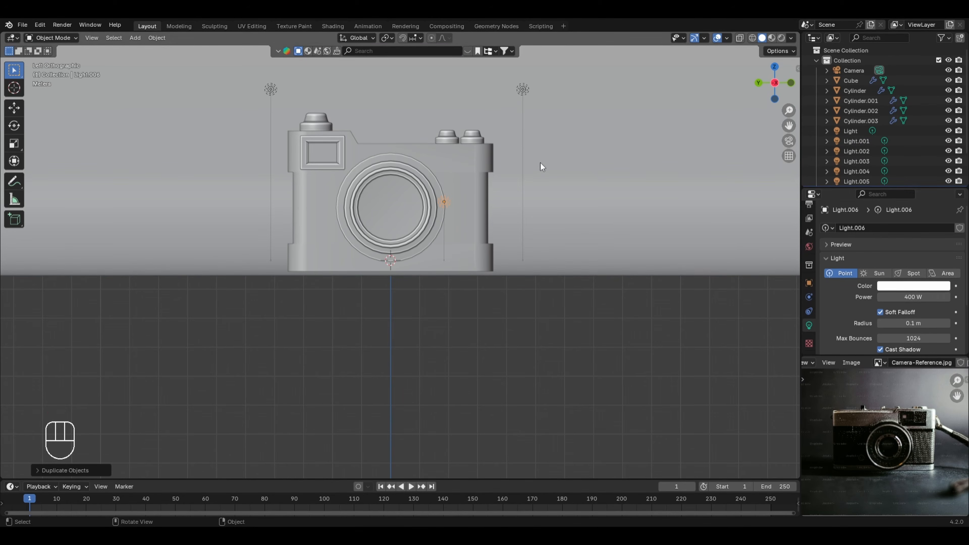
Step: Duplicate the 400 W light about 3.7 m along Y to the other side of the lens and check the rendered camera view
key(shift+d)
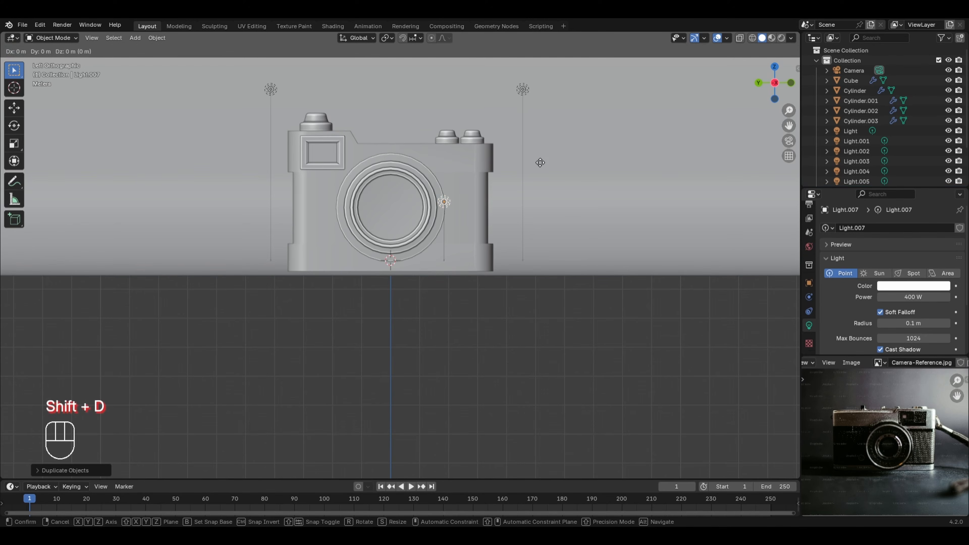
key(y)
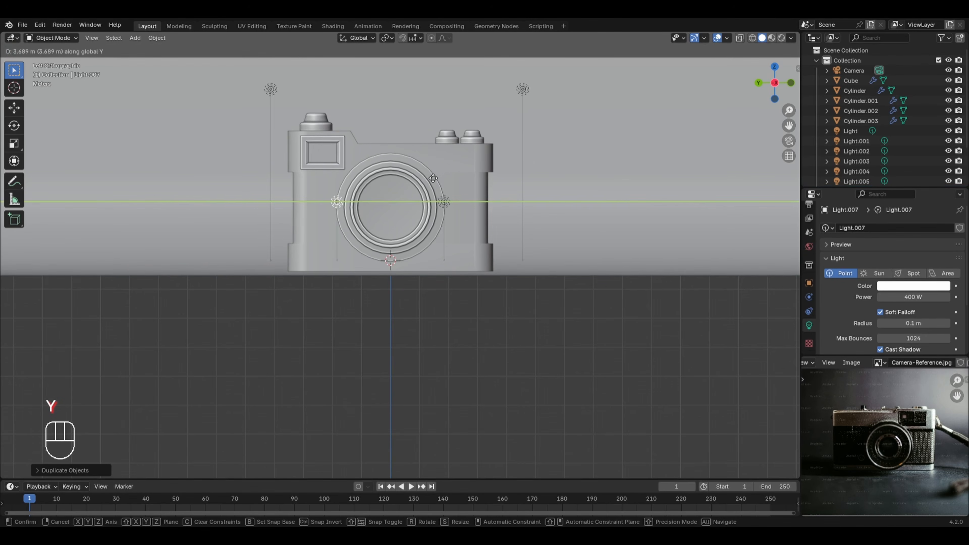
click(434, 179)
middle_drag(420, 128, 434, 168)
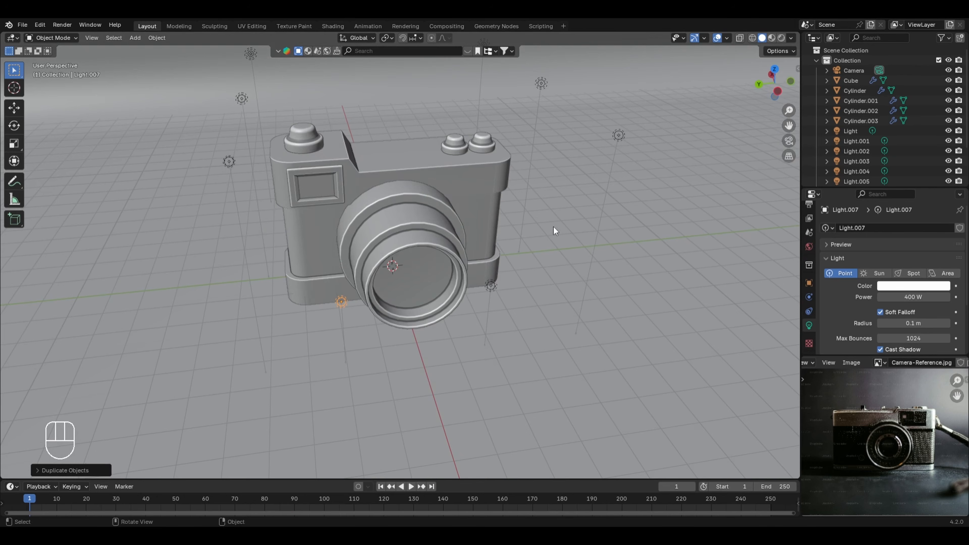
click(781, 37)
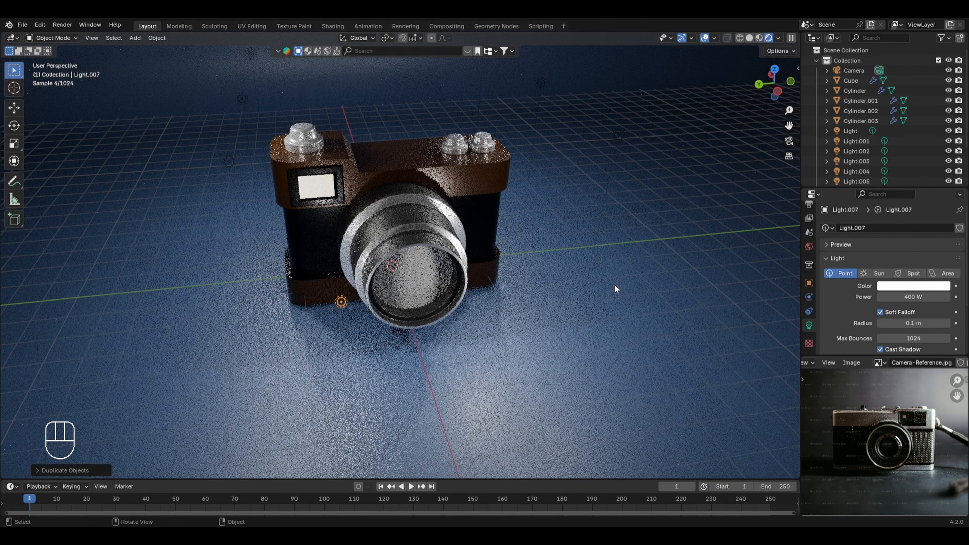
key(KP_0)
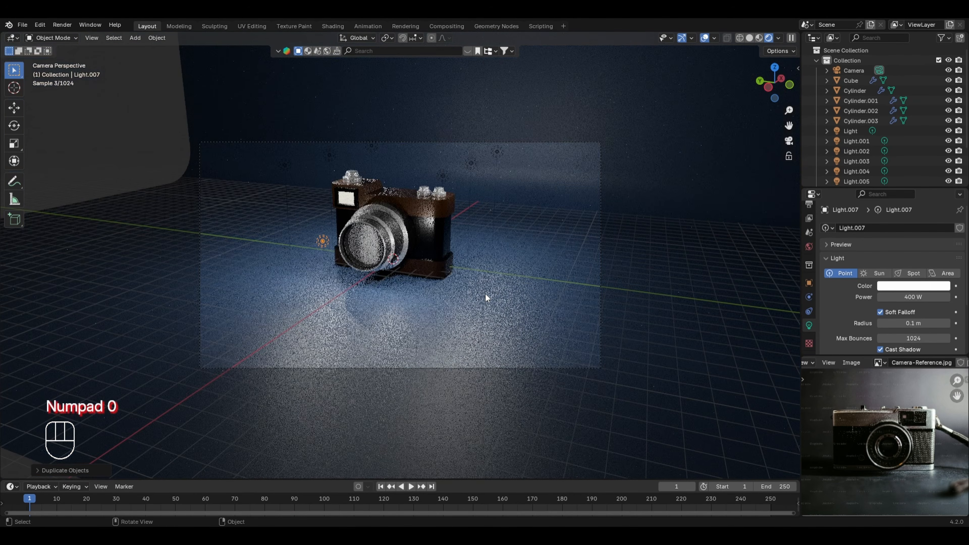
Step: In solid shading, duplicate the 400 W light upward along Z, center it above the lens along Y and adjust its X position
click(754, 36)
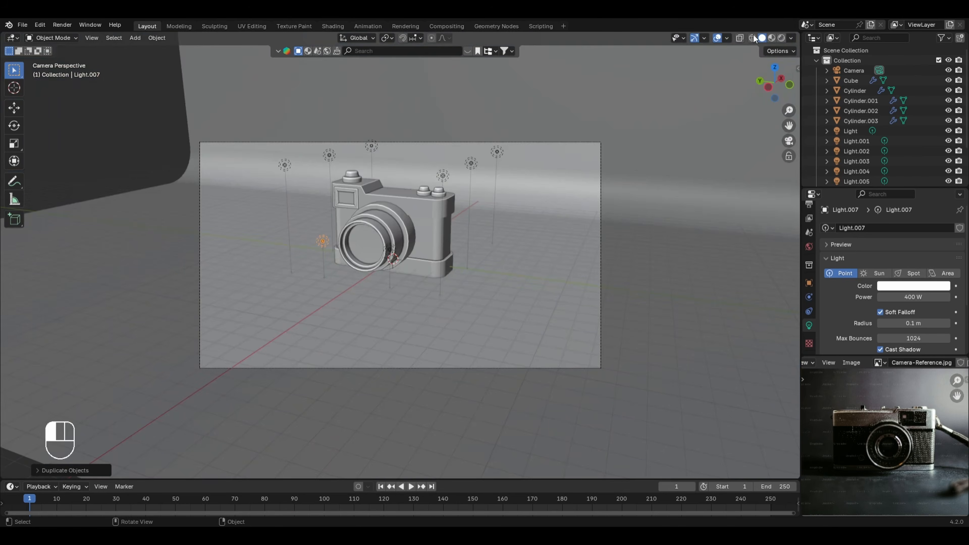
middle_drag(407, 237, 437, 256)
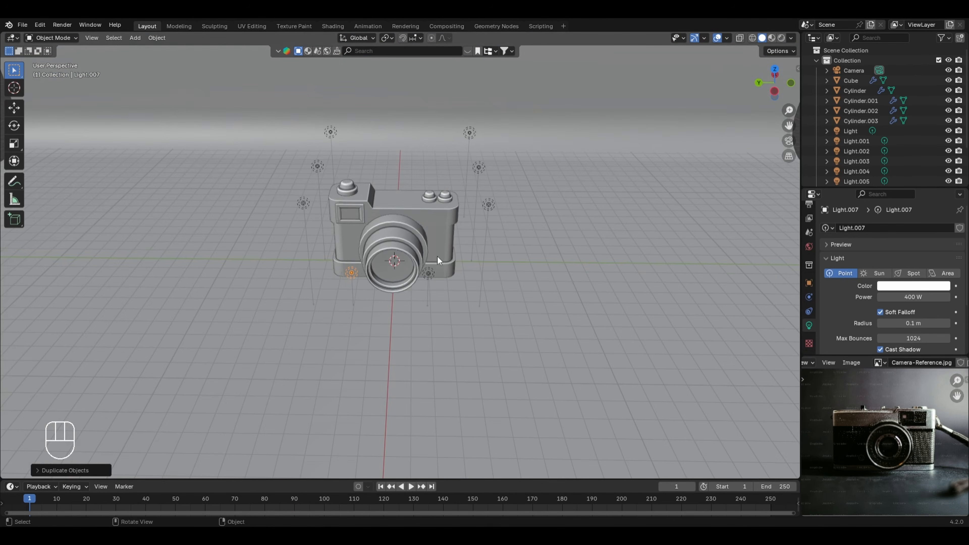
key(shift+d)
key(z)
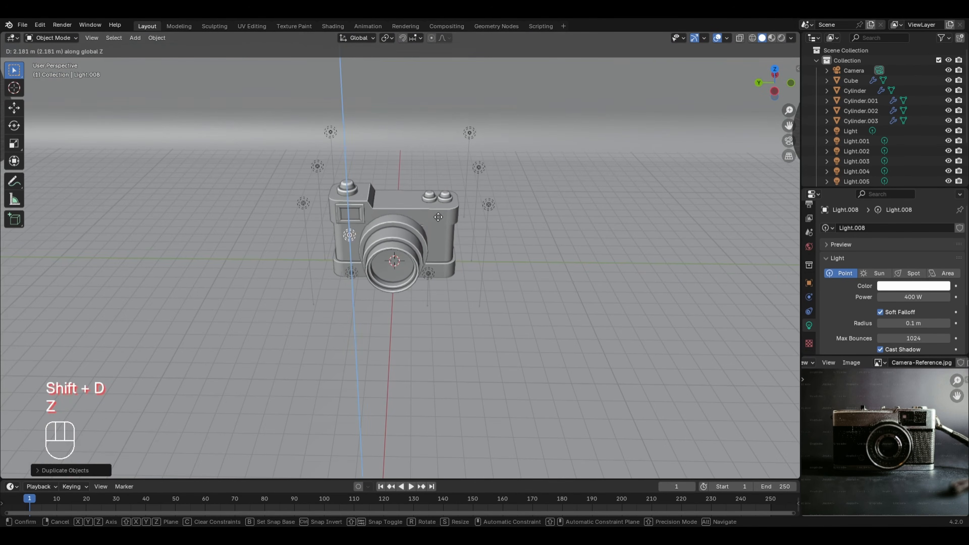
click(440, 200)
key(g)
key(y)
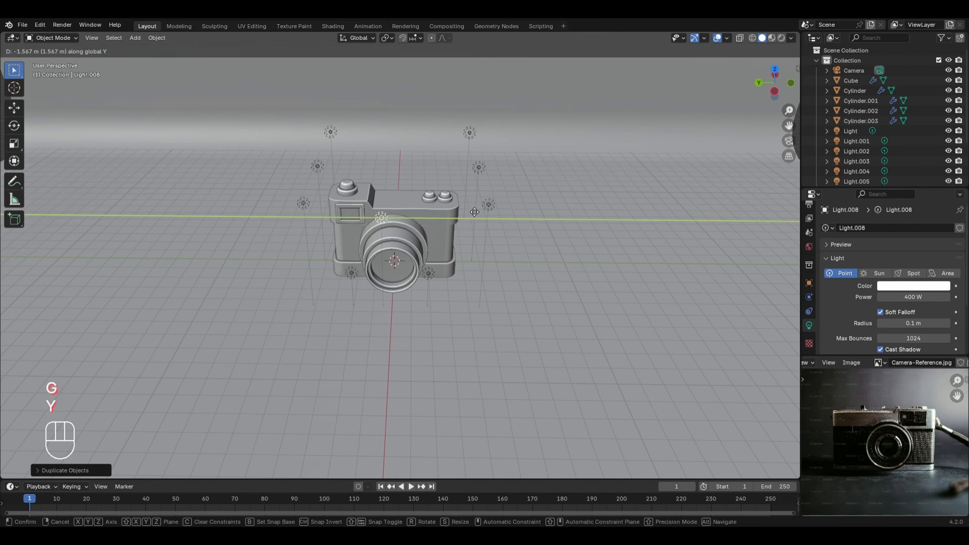
click(486, 214)
key(g)
key(x)
click(471, 212)
Step: Move the three point lights on the viewfinder side outward along the Y axis, away from the camera body
click(318, 167)
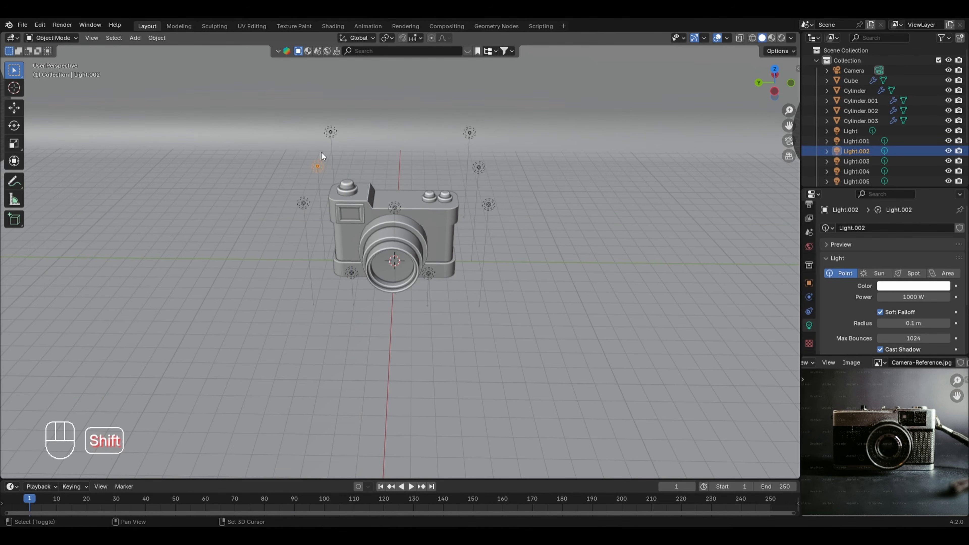
shift+click(331, 132)
shift+click(303, 204)
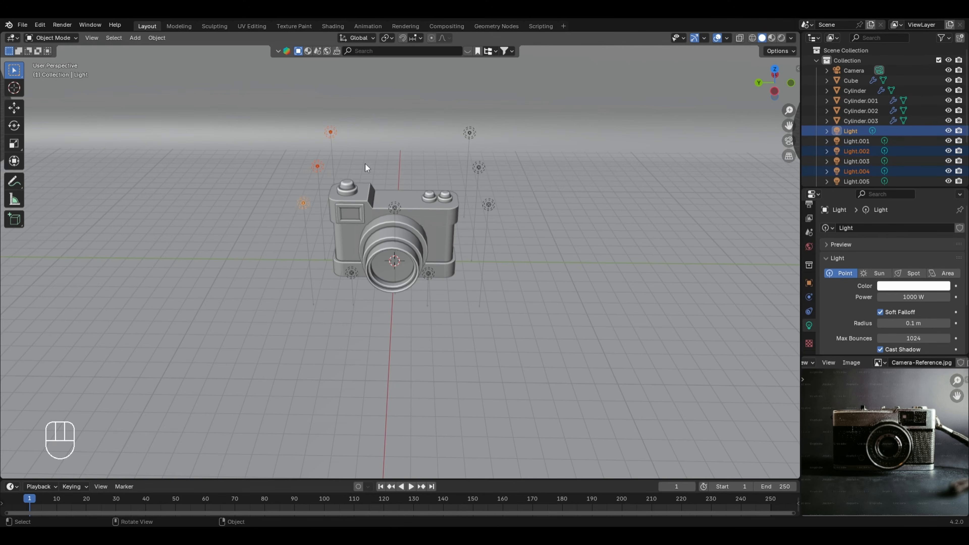
key(g)
key(y)
click(348, 163)
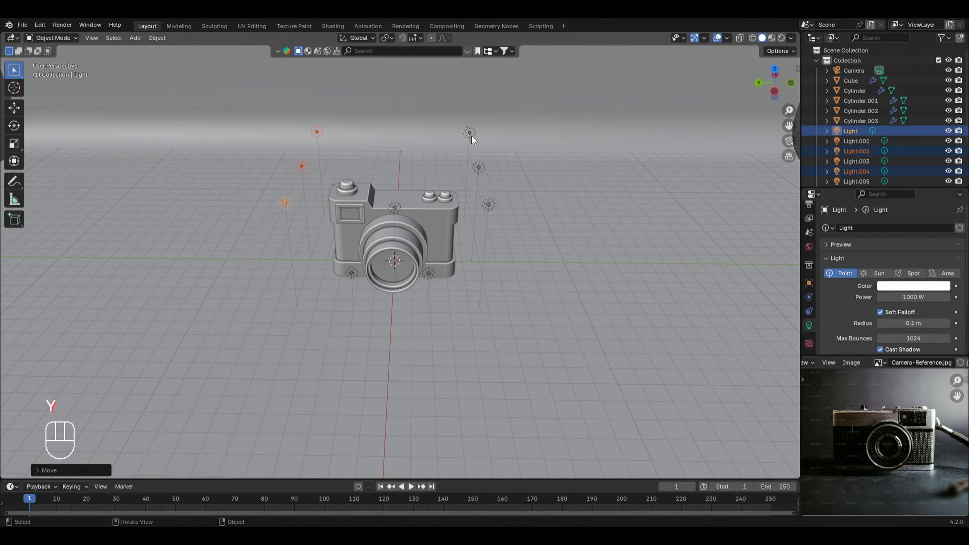
Step: Move the three point lights on the two-dial side outward along the Y axis to match the opposite row
click(470, 133)
shift+click(480, 166)
shift+click(488, 203)
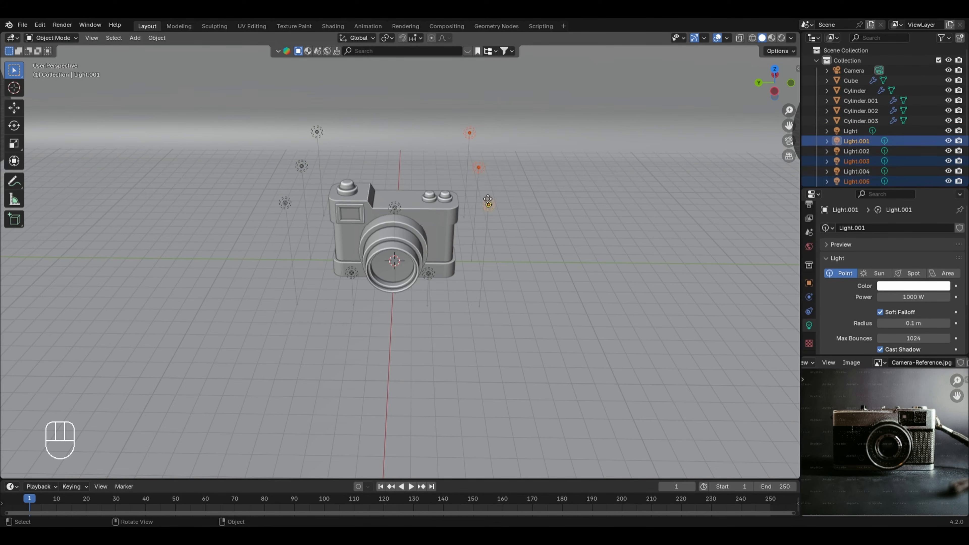
key(g)
key(y)
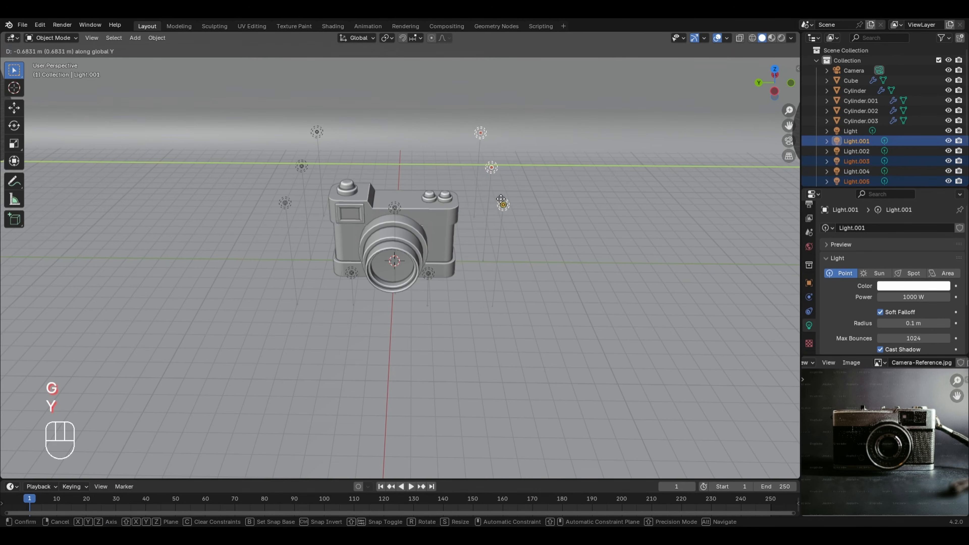
click(507, 178)
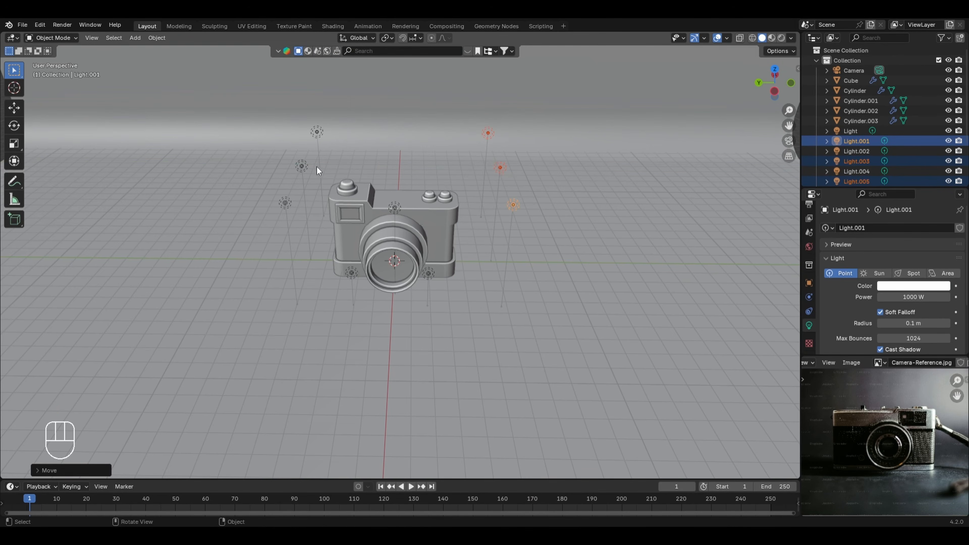
Step: Duplicate the middle light on the viewfinder side outward along Y and give the copy a blue light color
click(302, 162)
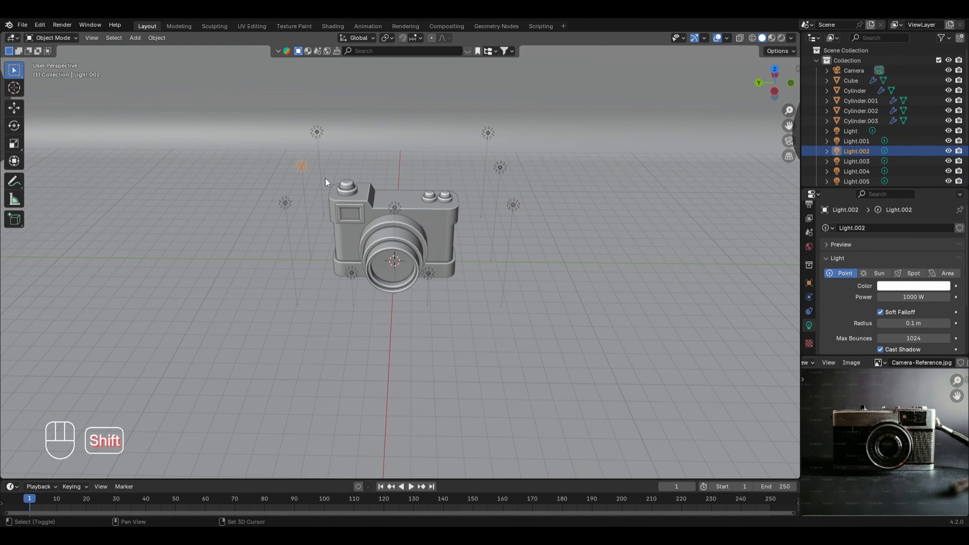
key(shift+d)
key(y)
click(305, 179)
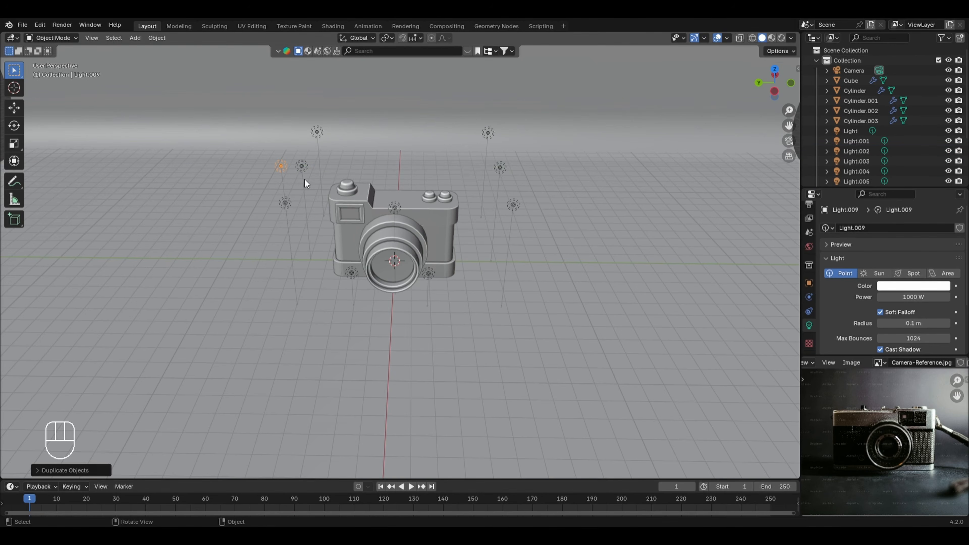
click(897, 286)
drag(893, 194, 909, 163)
Step: Duplicate the middle light on the two-dial side outward along Y and color the copy magenta, hue 0.835 and saturation 0.871
click(500, 169)
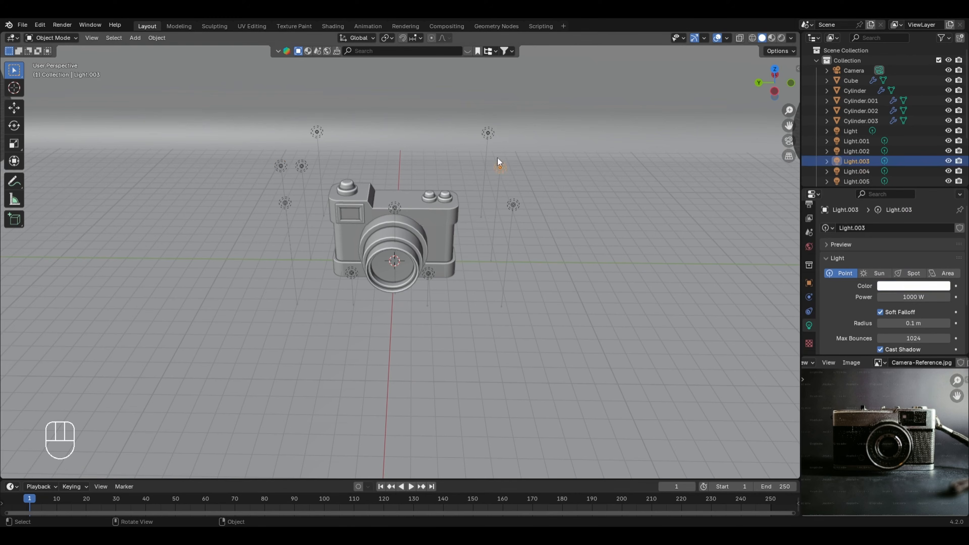
key(shift+d)
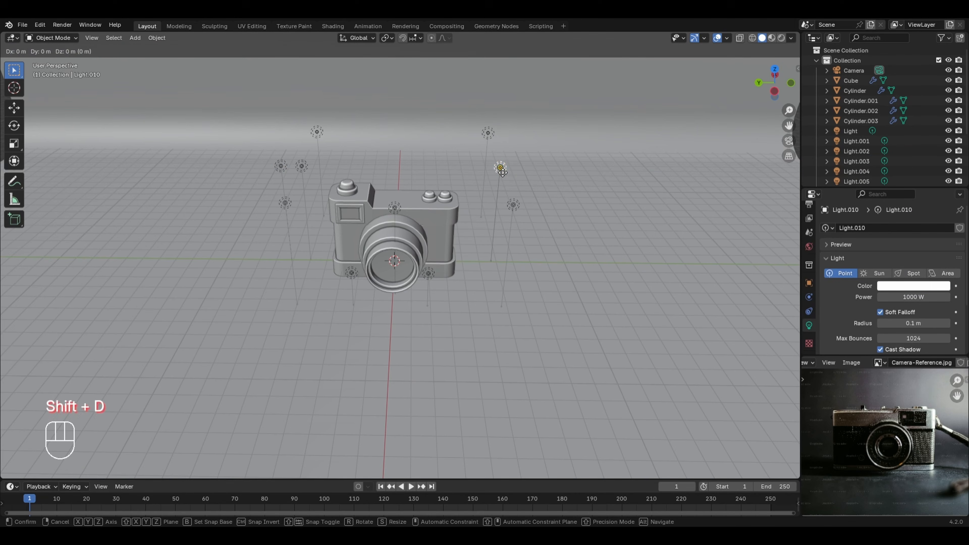
key(y)
click(697, 232)
click(885, 286)
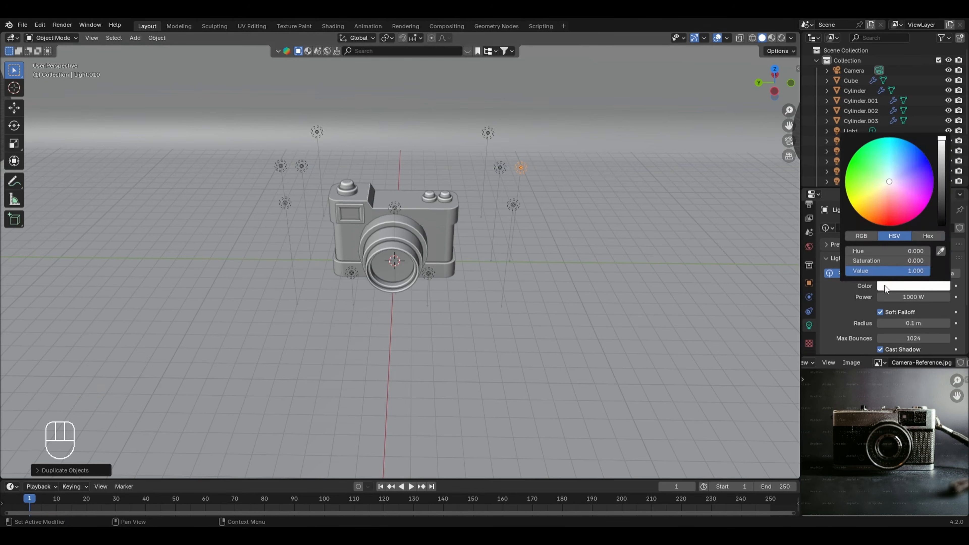
drag(901, 195, 913, 195)
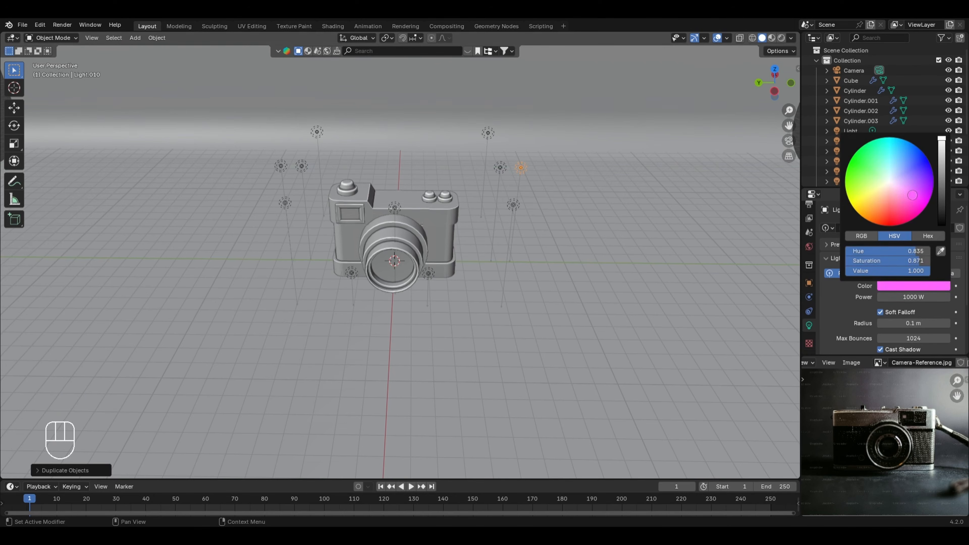
Step: Preview the scene rendered and delete the two middle white lights on either side of the camera
click(782, 38)
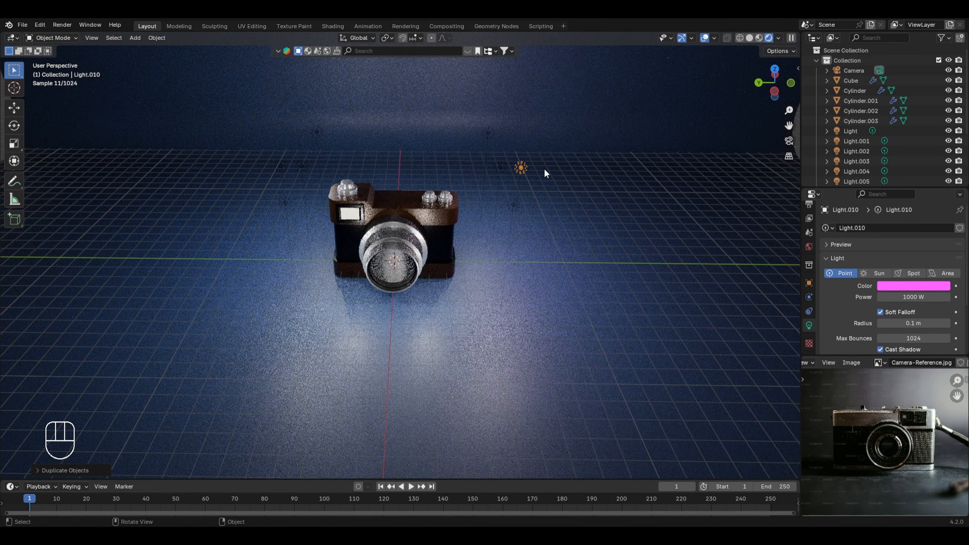
click(502, 169)
shift+click(300, 168)
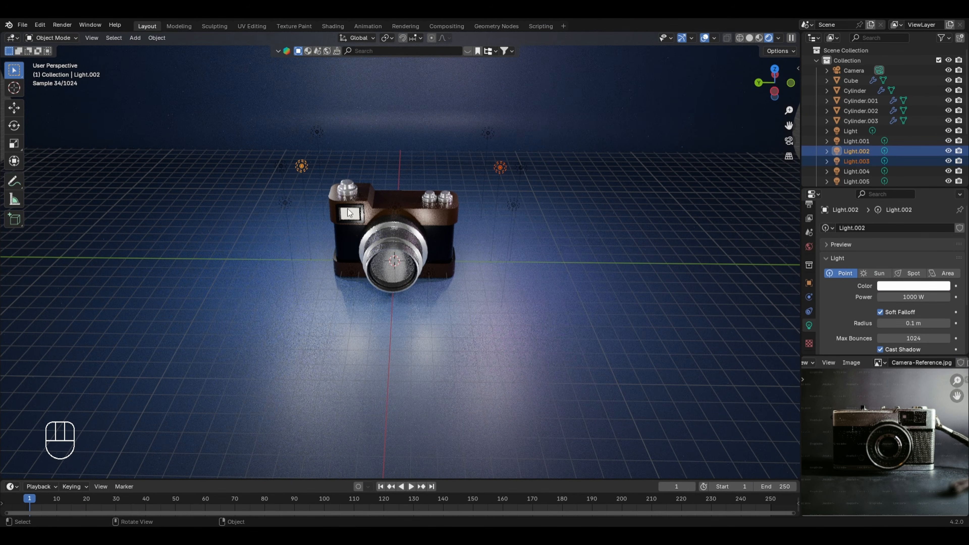
key(x)
click(415, 180)
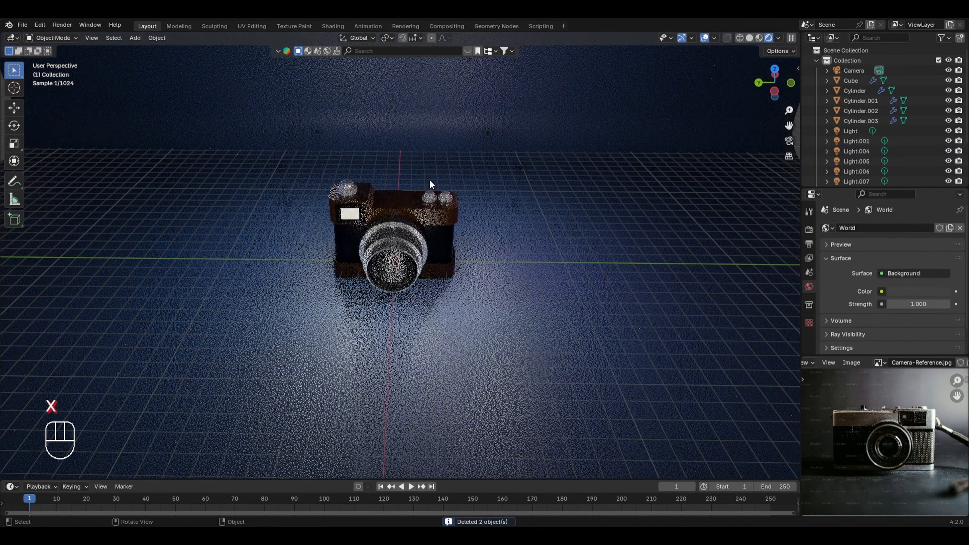
Step: Move the blue and magenta lights inward along the Y axis, closer to the camera body
click(305, 169)
key(g)
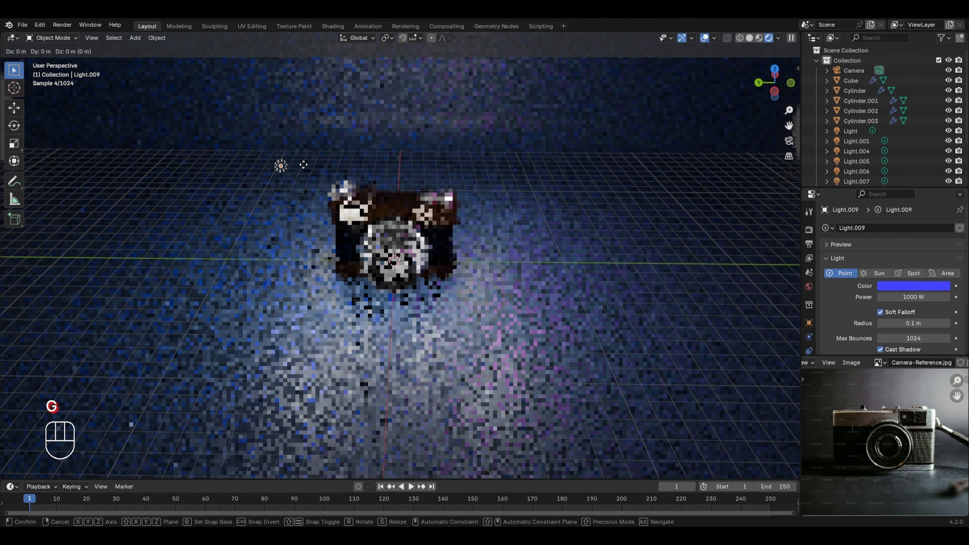
key(y)
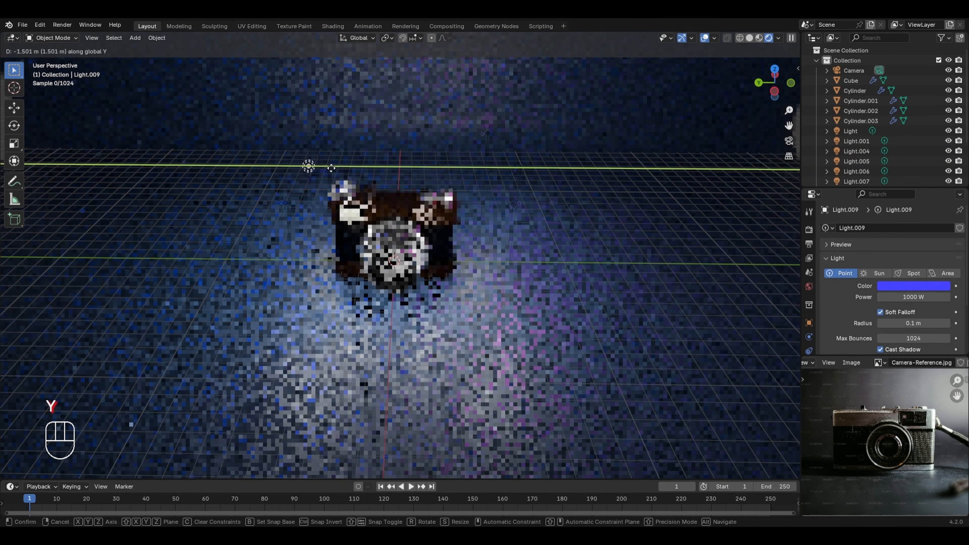
click(328, 168)
click(521, 168)
key(g)
key(y)
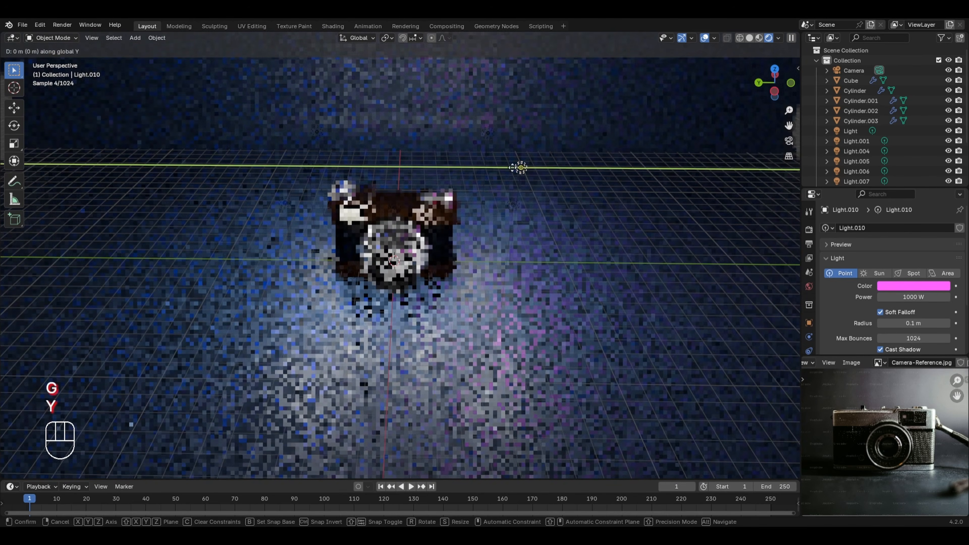
click(487, 168)
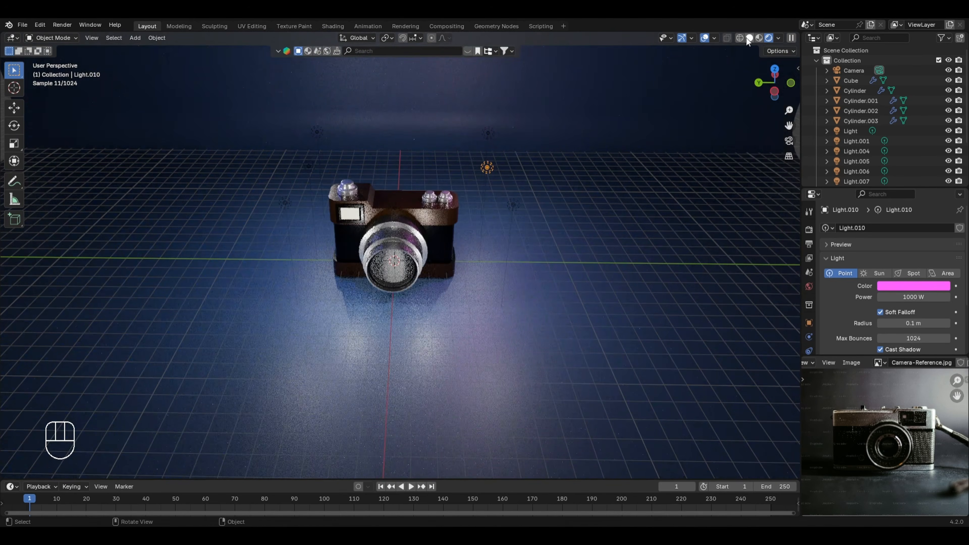
Step: In solid shading, raise the central white light about 1.9 m along Z and shift it backward along X
click(749, 38)
click(394, 210)
key(g)
key(z)
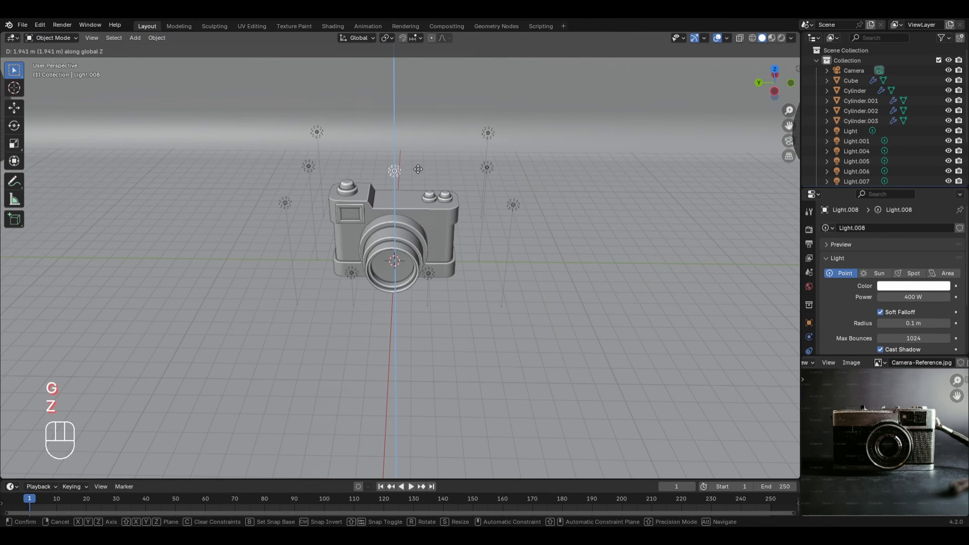
click(418, 169)
key(g)
key(x)
click(419, 158)
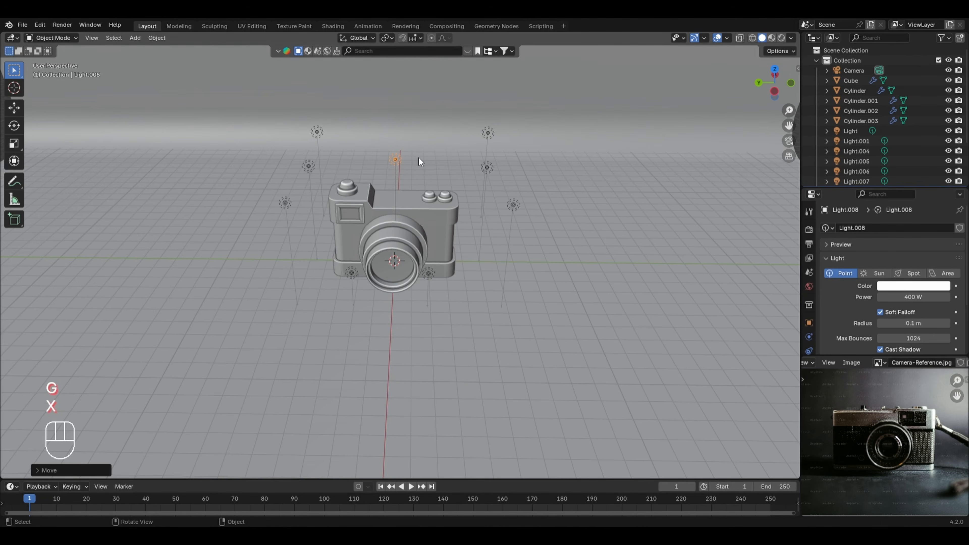
Step: Set the raised central light's power to 1000 W and preview the scene rendered
click(900, 295)
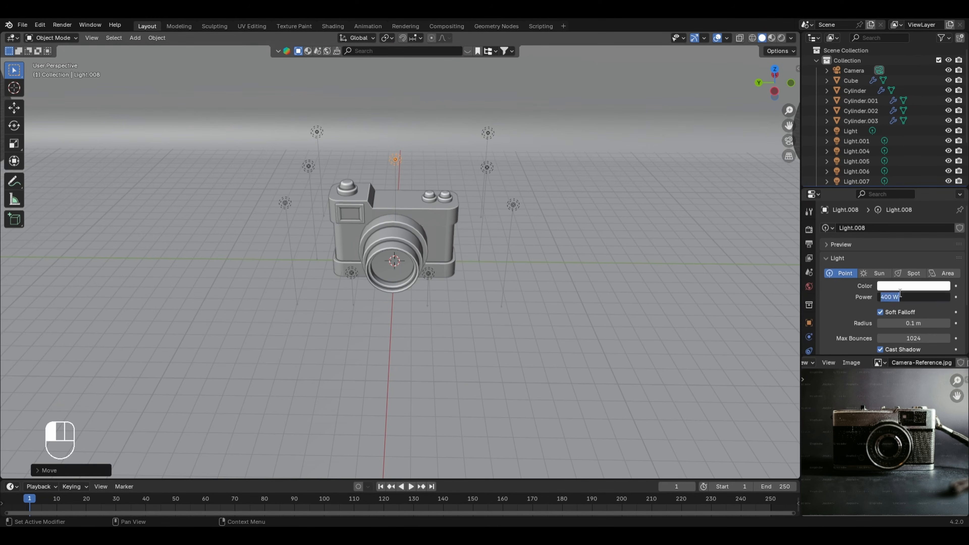
text(1000)
key(Return)
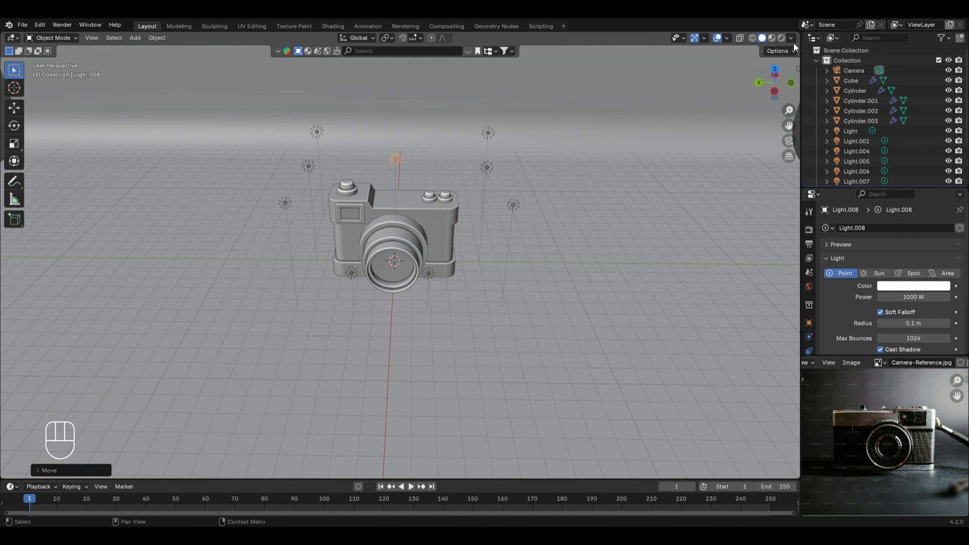
click(782, 38)
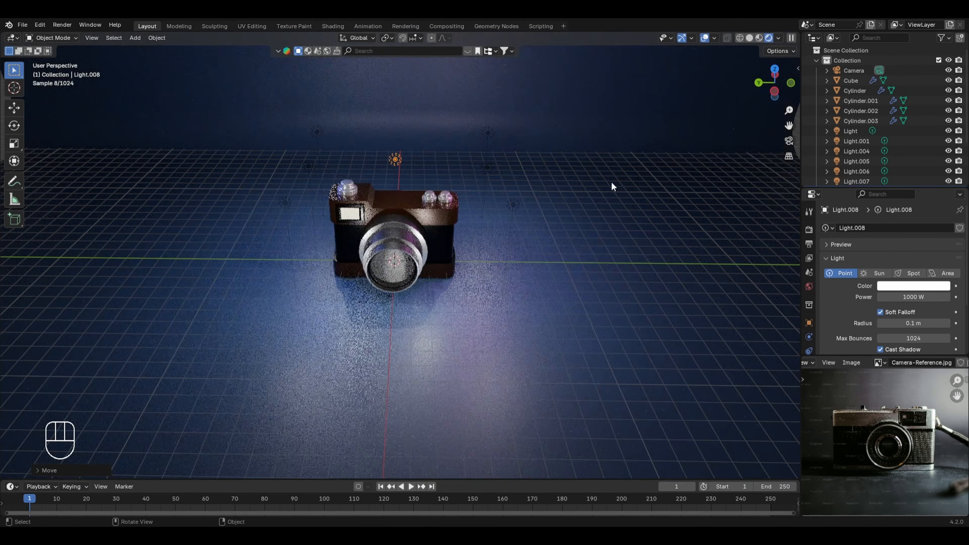
Step: Look through the scene camera, lock it to the view, and reframe it closer from the viewfinder side
key(KP_0)
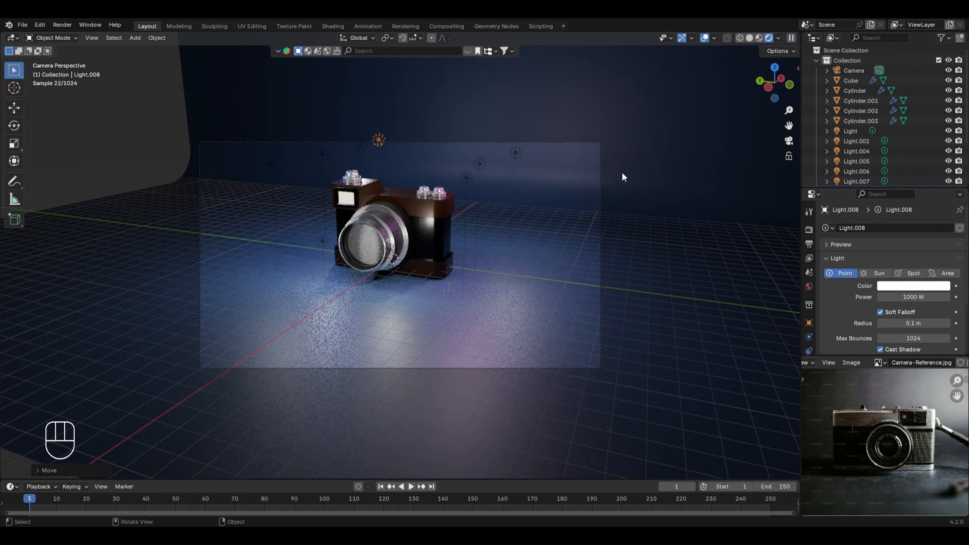
click(789, 156)
middle_drag(725, 172, 547, 225)
ctrl+middle_drag(716, 231, 682, 203)
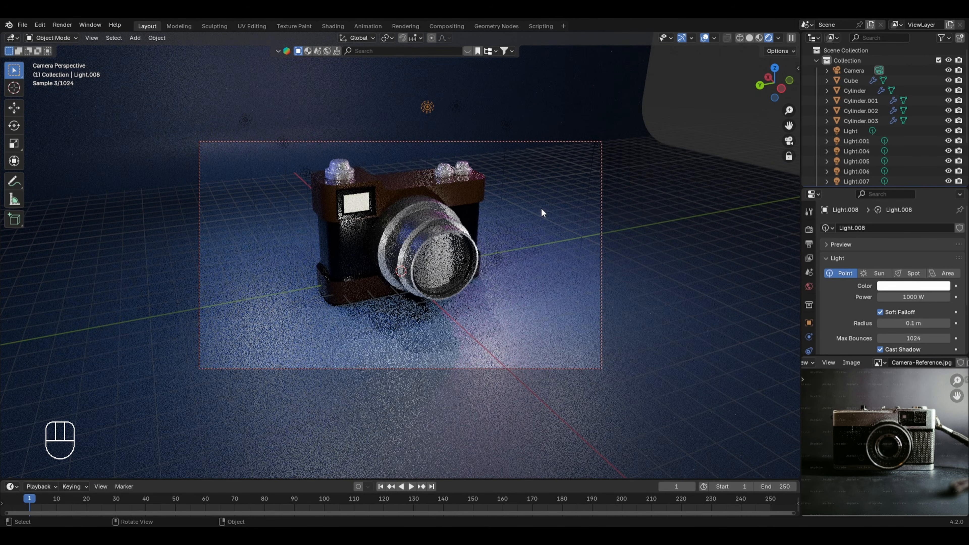
Step: Change the curved backdrop's base color to a deeper, more saturated blue
click(682, 203)
click(901, 334)
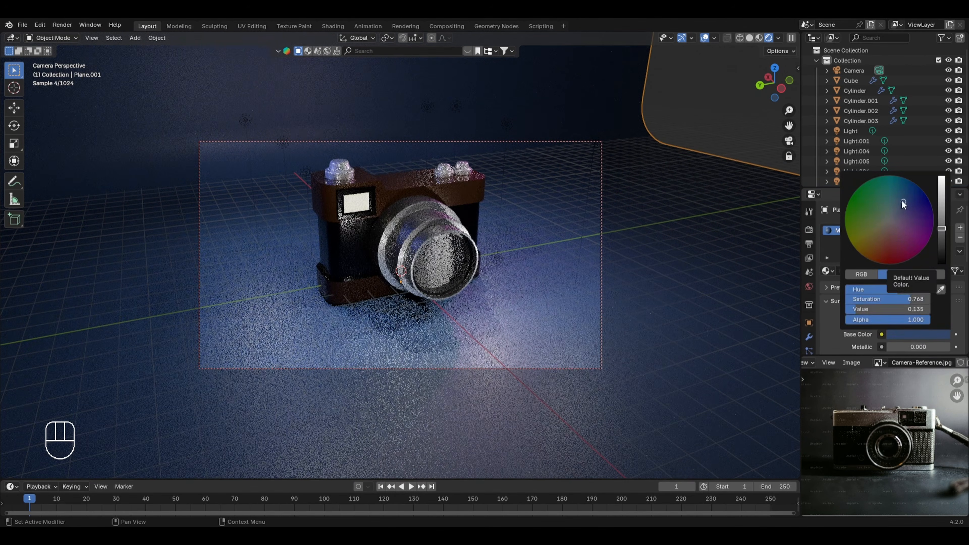
drag(915, 200, 922, 200)
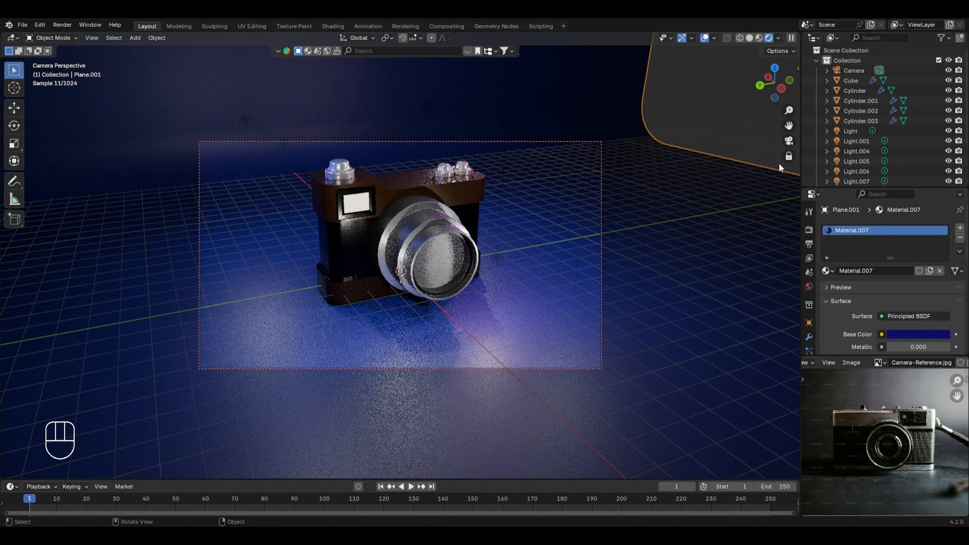
Step: Render a still image of the scene and zoom out to view the whole result
click(59, 24)
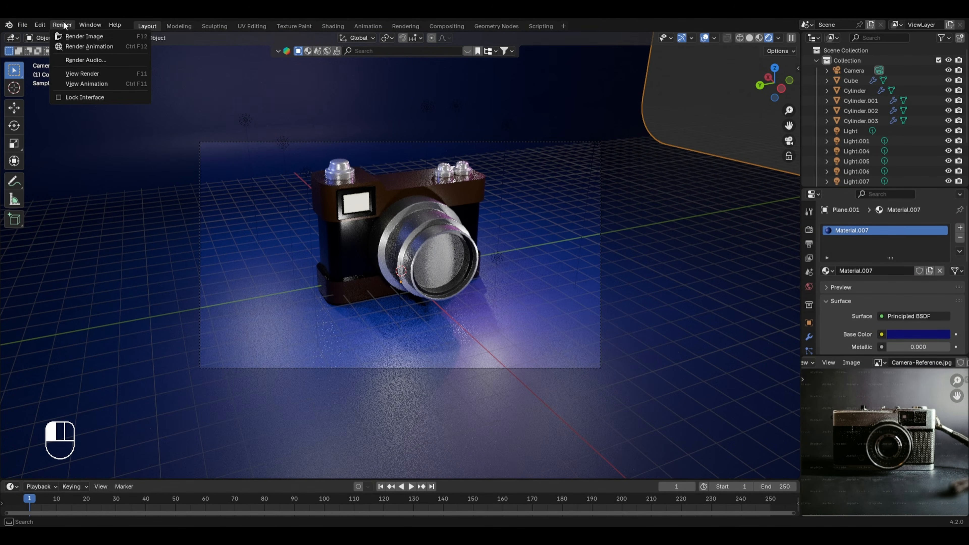
click(72, 36)
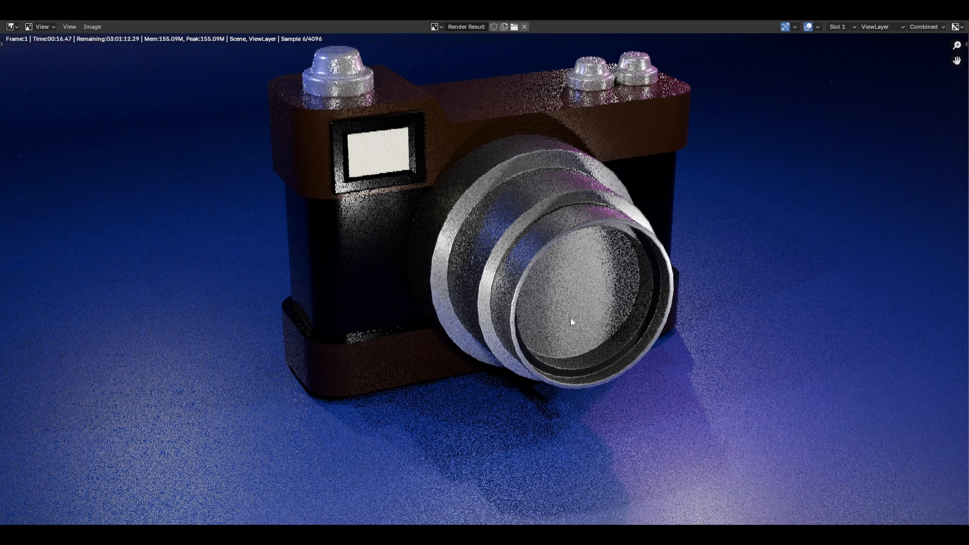
scroll(534, 286, down, 2)
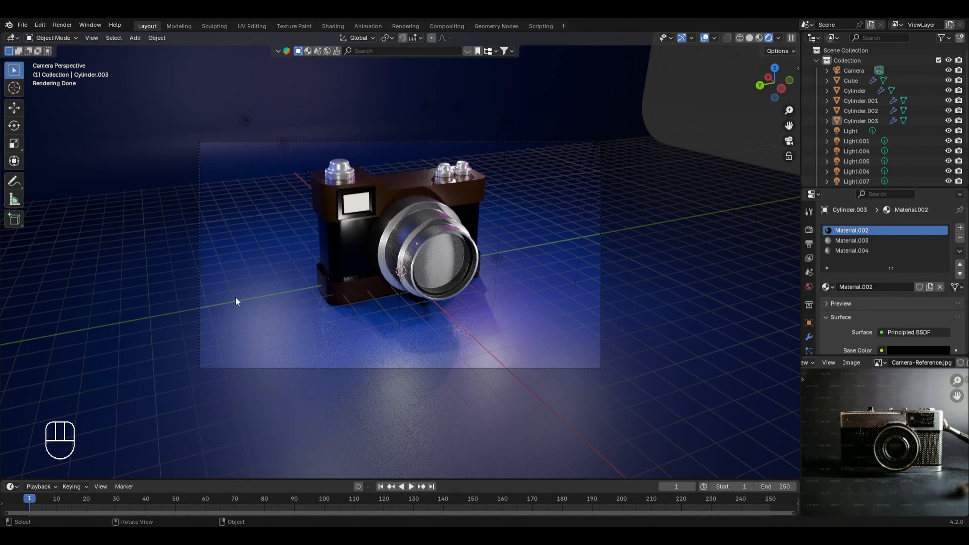
Step: Return to solid shading, leave the camera body's edit mode, and select the lens object
mouse_move(321, 254)
middle_down()
mouse_move(402, 255)
mouse_move(440, 274)
mouse_move(447, 199)
mouse_move(429, 199)
mouse_move(443, 193)
middle_up()
click(750, 37)
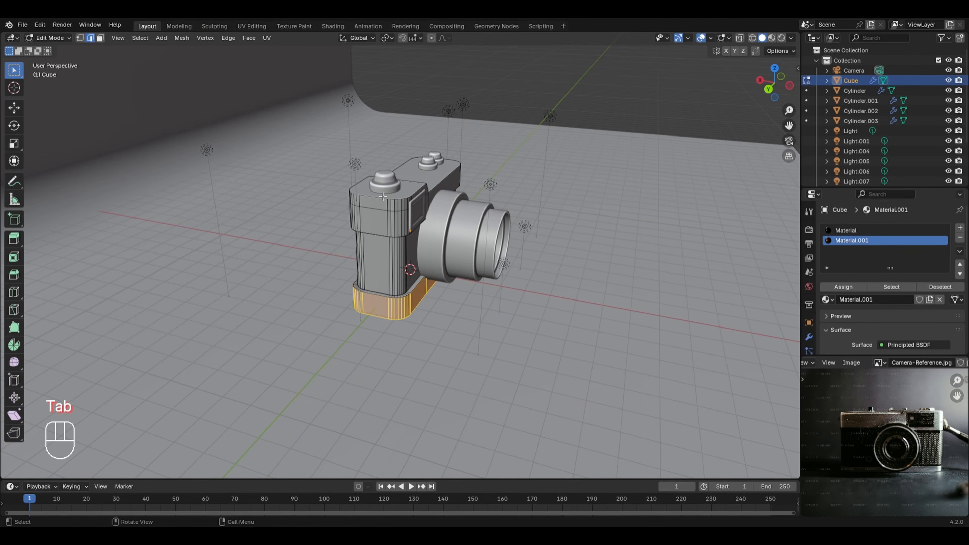
key(Tab)
click(456, 238)
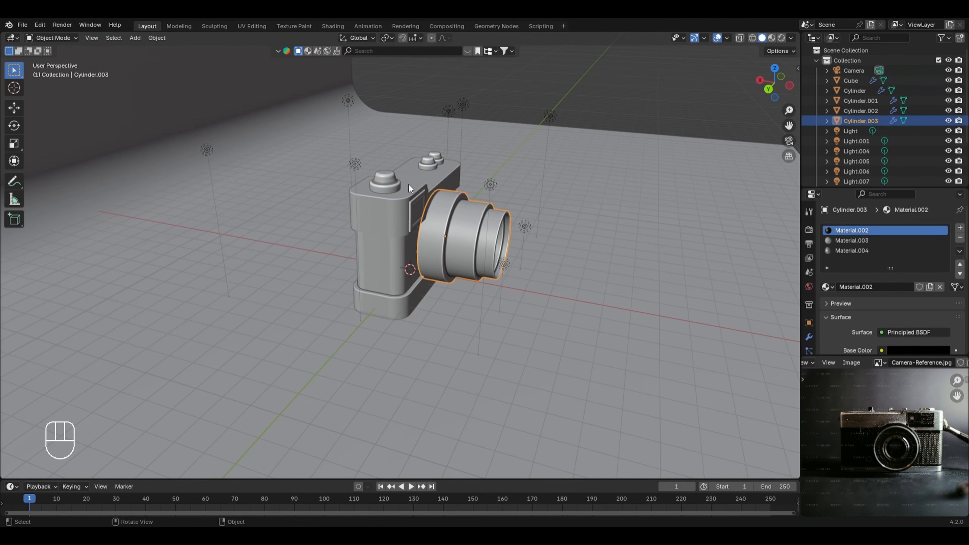